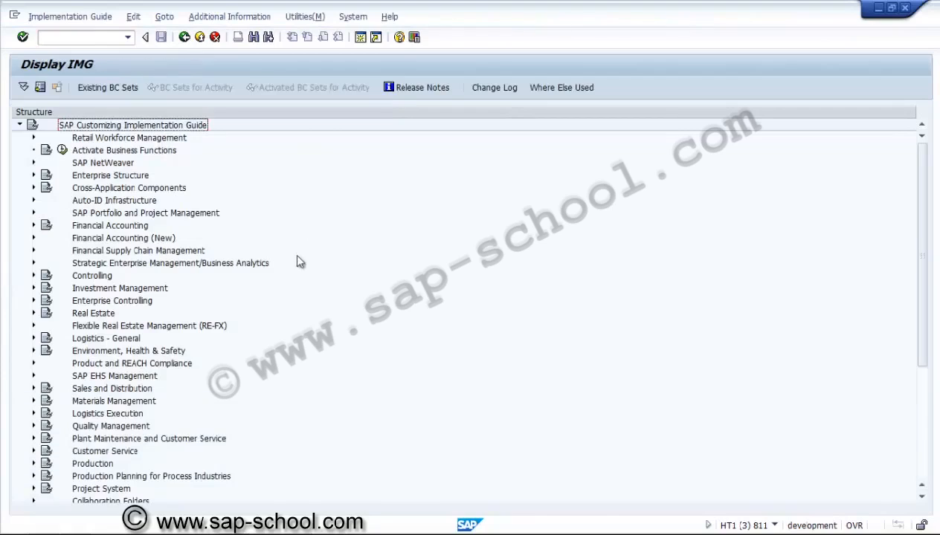
Open the Create Allocation Structure activity under Project System > Costs > Automatic and Periodic Allocations > Settlement > Settlement Profile
{"action": "double_click", "coordinate": [94, 491]}
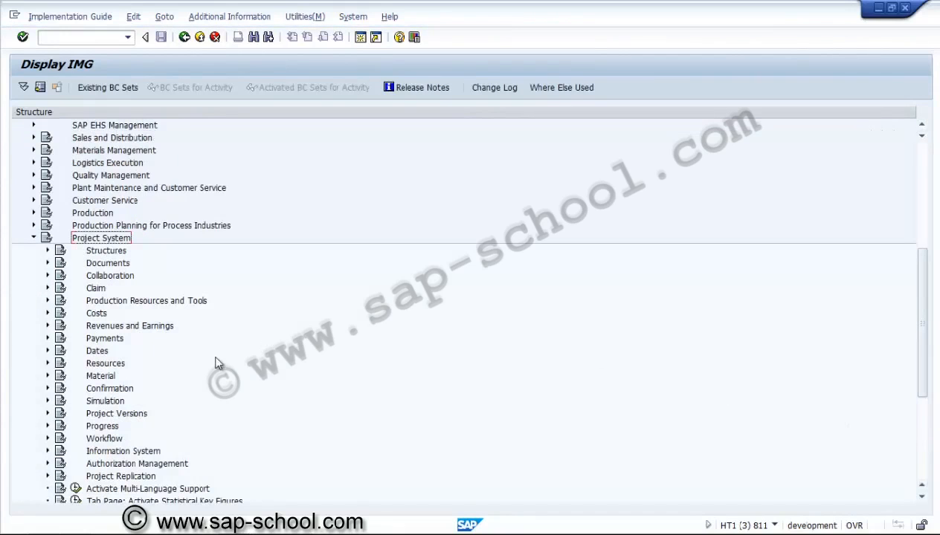
{"action": "left_click", "coordinate": [47, 313]}
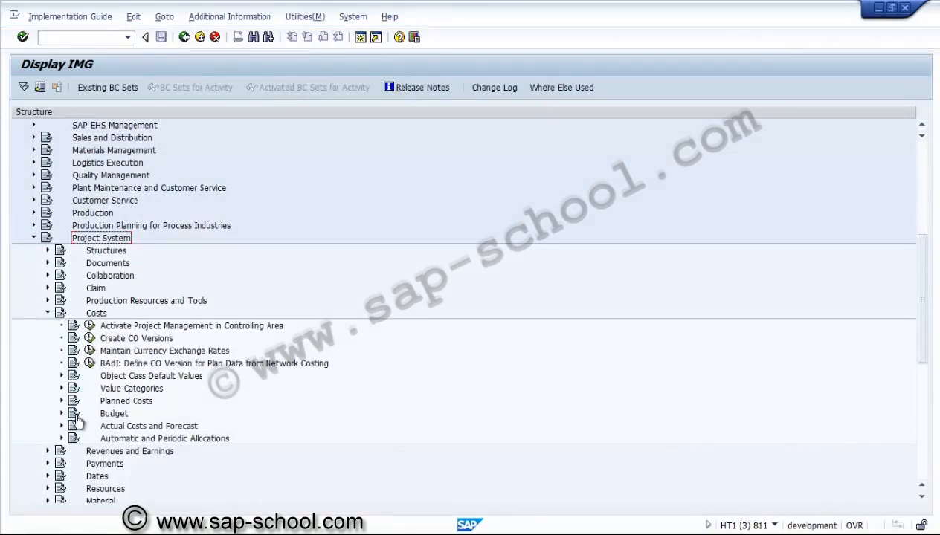
{"action": "left_click", "coordinate": [61, 439]}
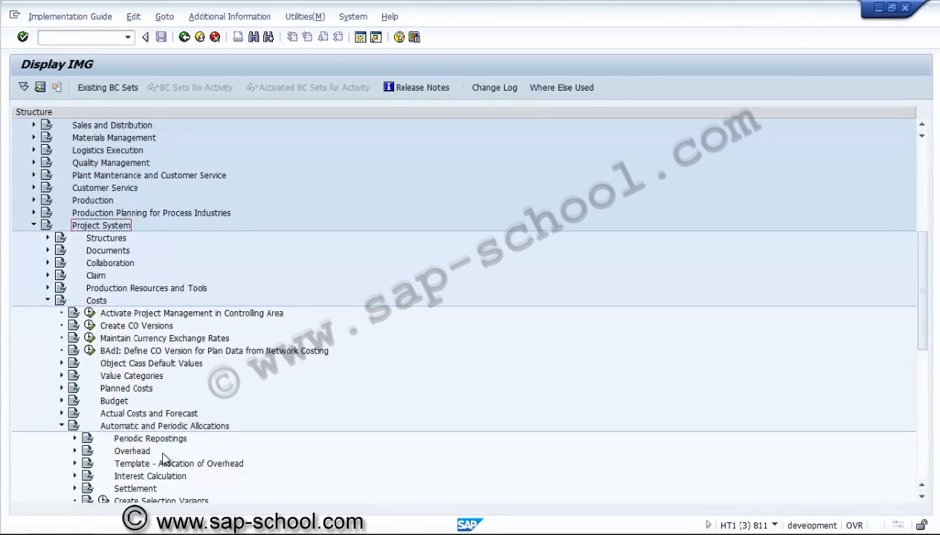
{"action": "left_click", "coordinate": [75, 489]}
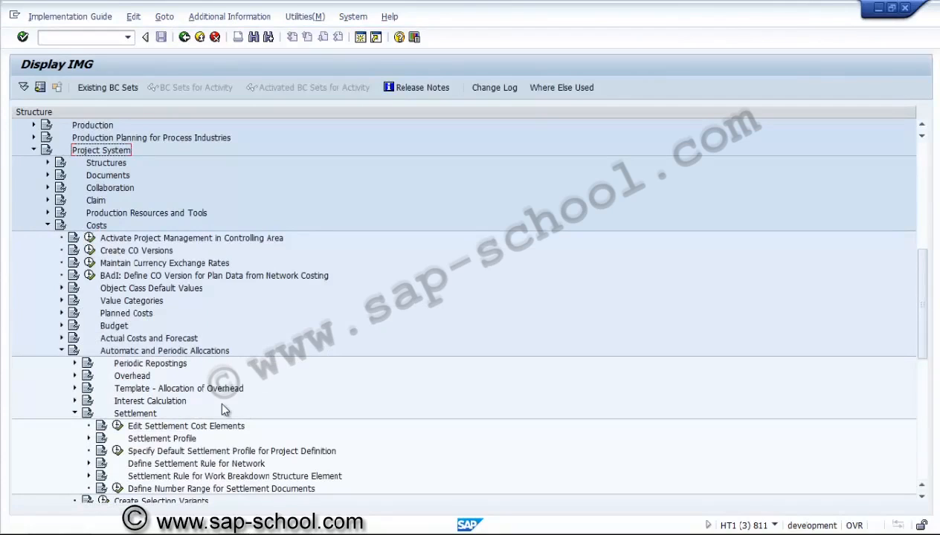
{"action": "left_click", "coordinate": [88, 438]}
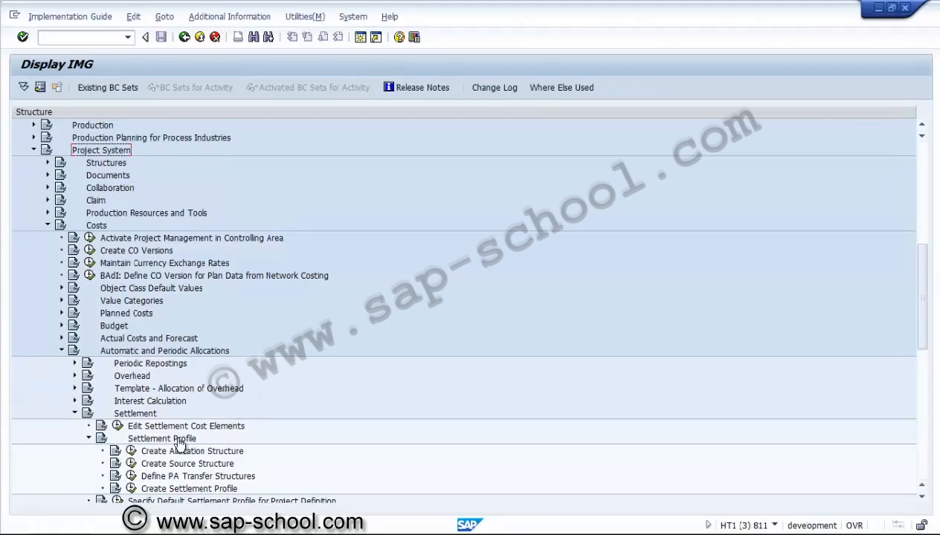
{"action": "left_click", "coordinate": [132, 452]}
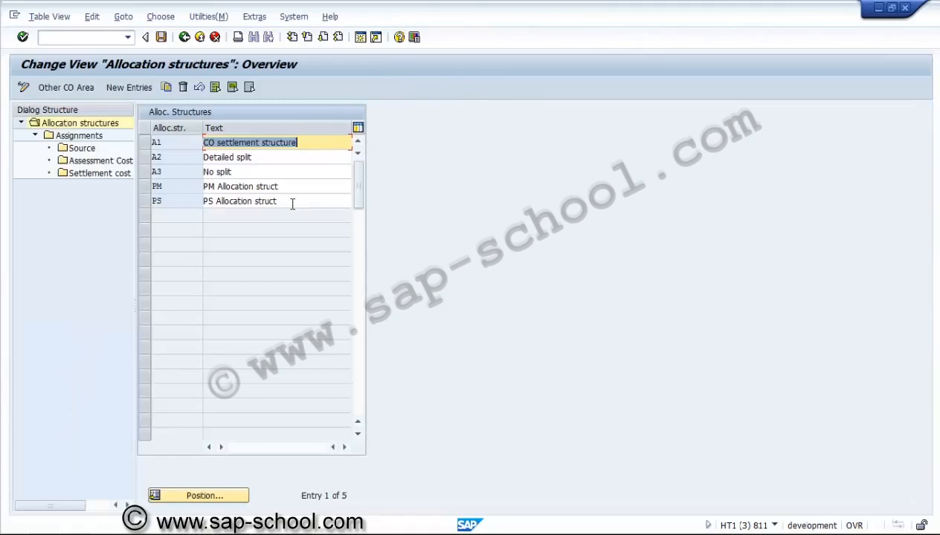
Display the source details of the 001 Material cost assignment in the PS allocation structure and check its cost element group
{"action": "left_click", "coordinate": [146, 201]}
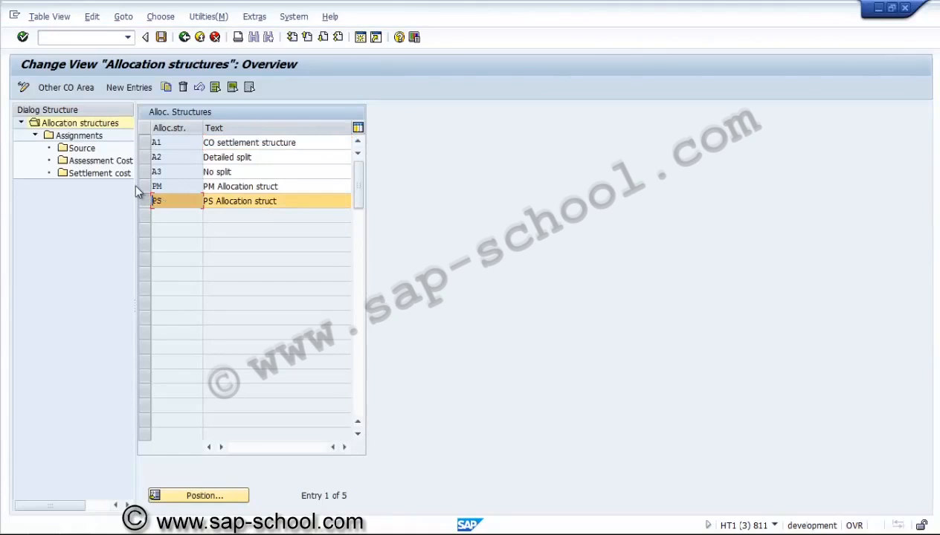
{"action": "double_click", "coordinate": [102, 135]}
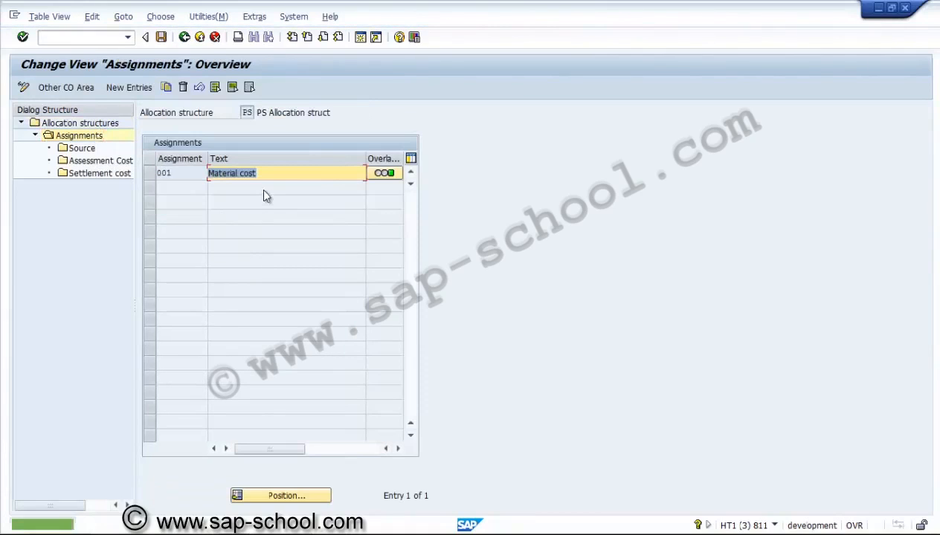
{"action": "left_click", "coordinate": [268, 174]}
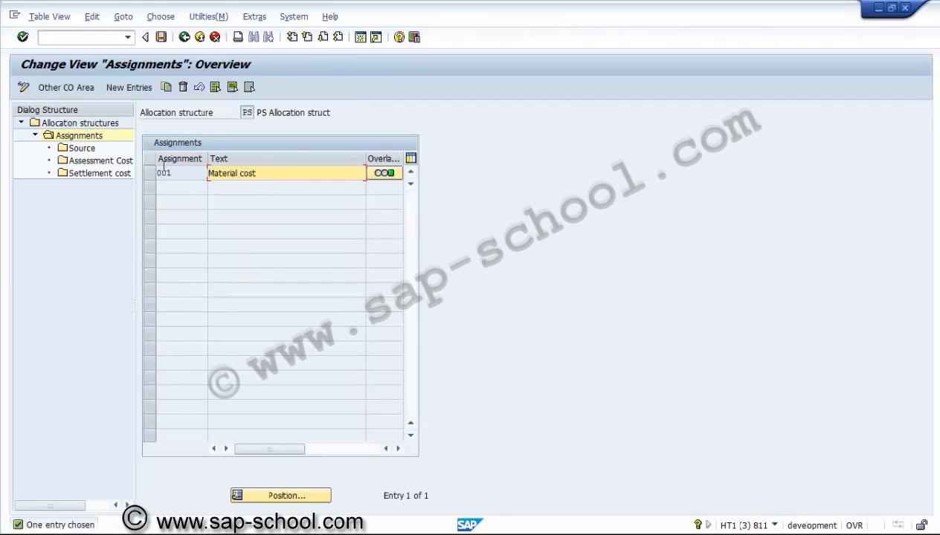
{"action": "left_click", "coordinate": [147, 172]}
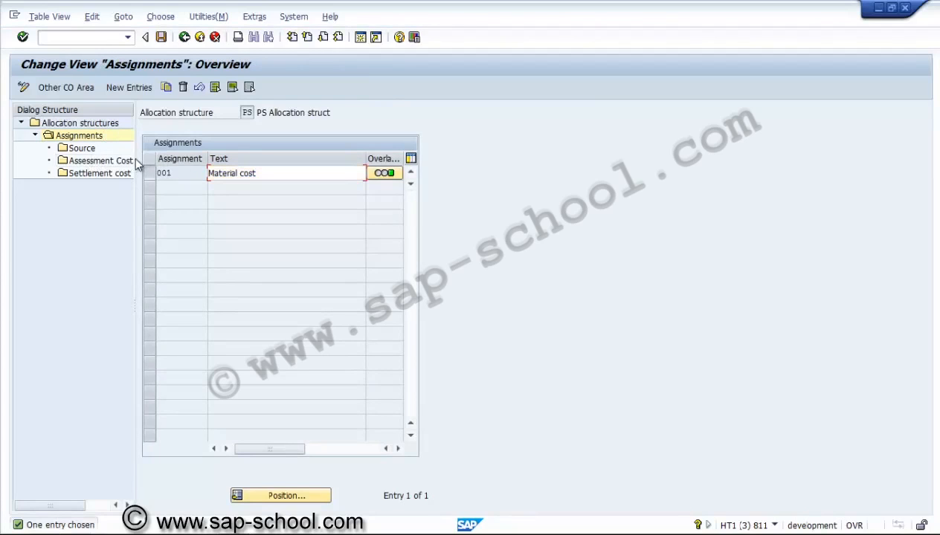
{"action": "left_click", "coordinate": [88, 150]}
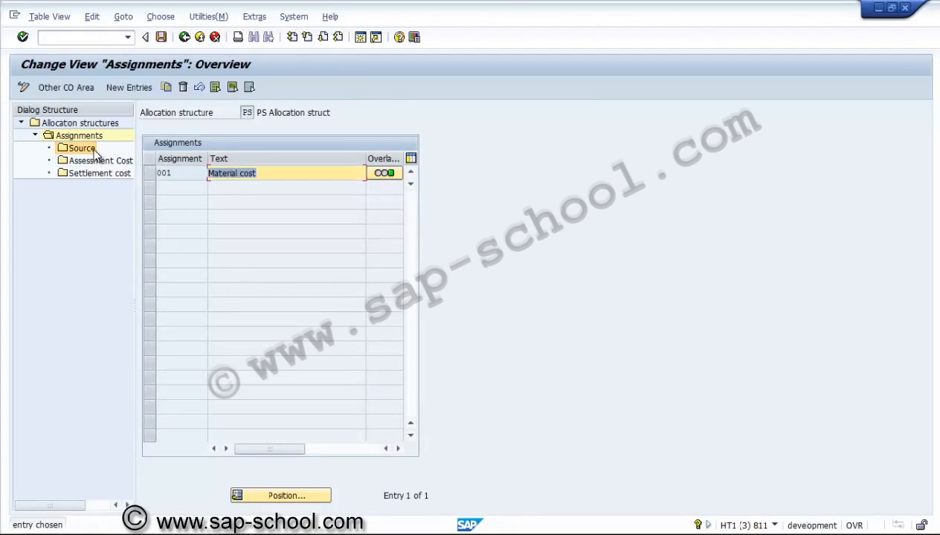
{"action": "left_click", "coordinate": [147, 175]}
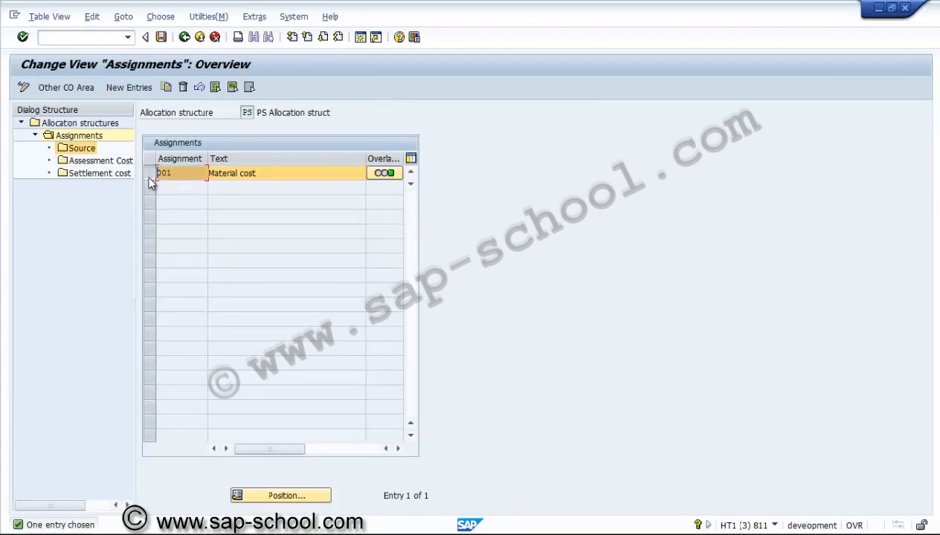
{"action": "left_click", "coordinate": [90, 150]}
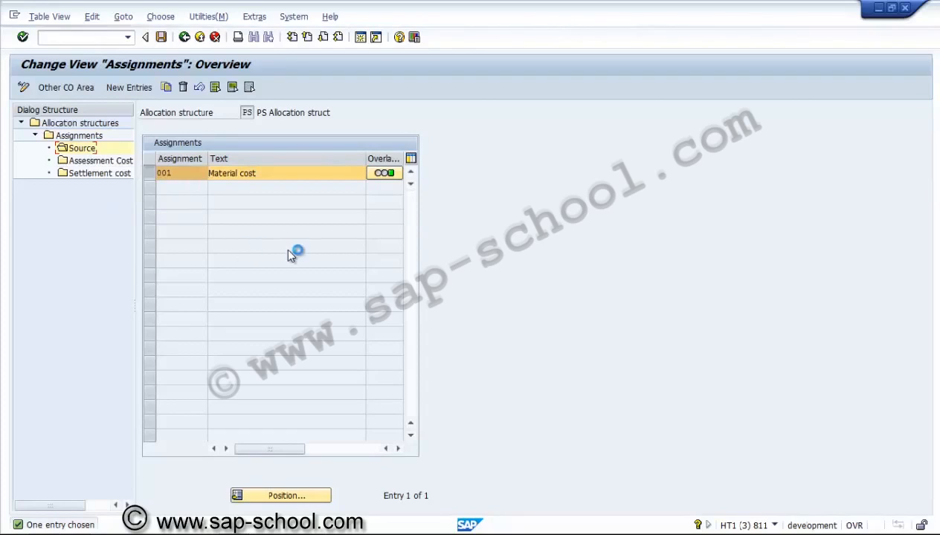
{"action": "left_click", "coordinate": [377, 192]}
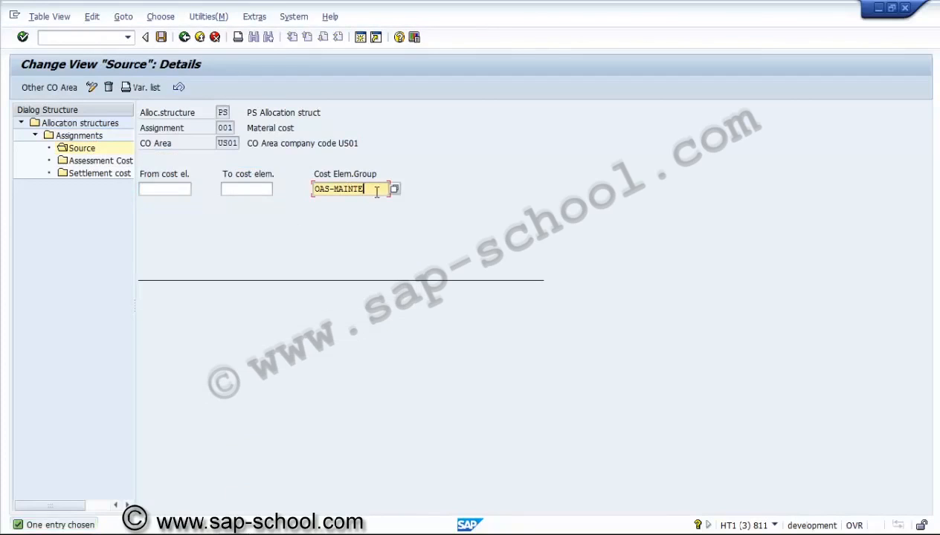
{"action": "left_click_drag", "start_coordinate": [377, 192], "coordinate": [308, 191]}
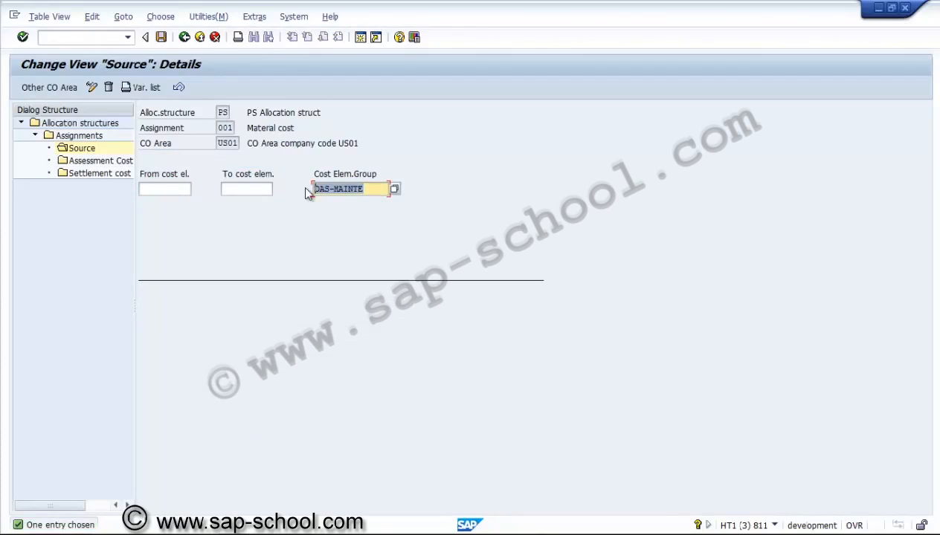
Start transaction KAH3 in a new session and display the structure of cost element group OAS-MAINTE
{"action": "left_click", "coordinate": [96, 39]}
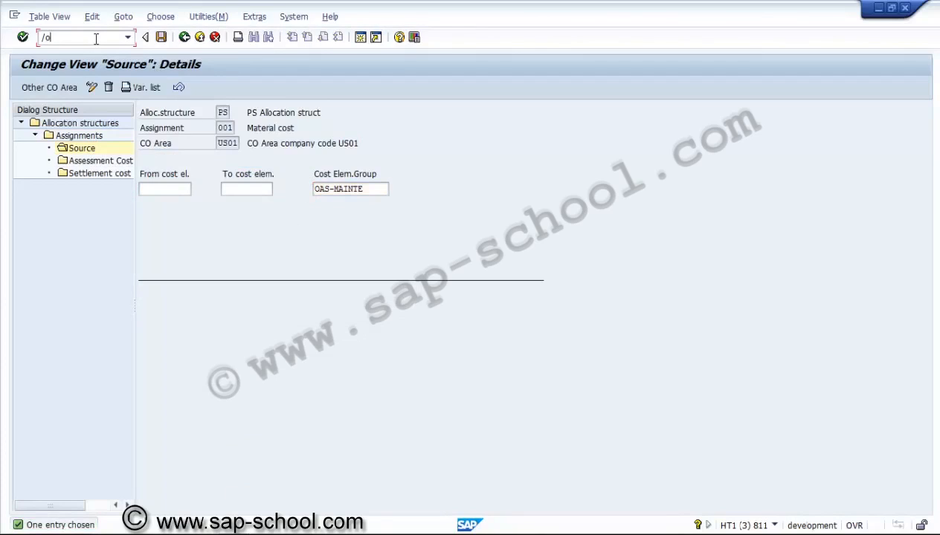
{"action": "type", "text": "/okah3"}
{"action": "key", "text": "Return"}
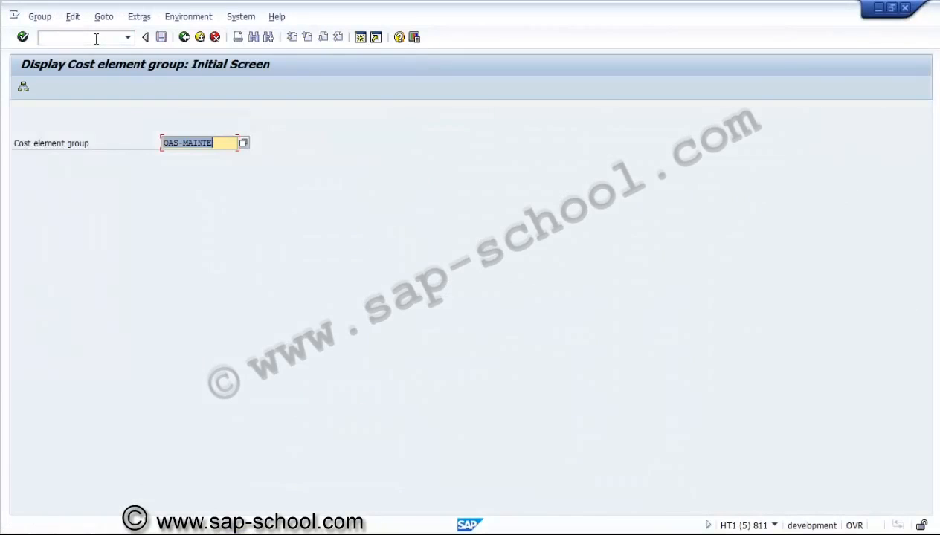
{"action": "key", "text": "alt+Tab"}
{"action": "key", "text": "alt+Tab"}
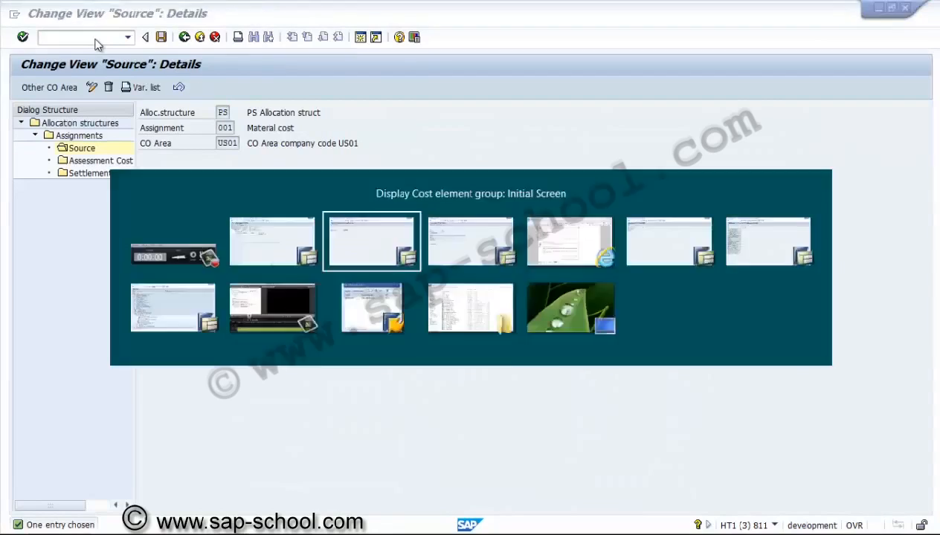
{"action": "key", "text": "Return"}
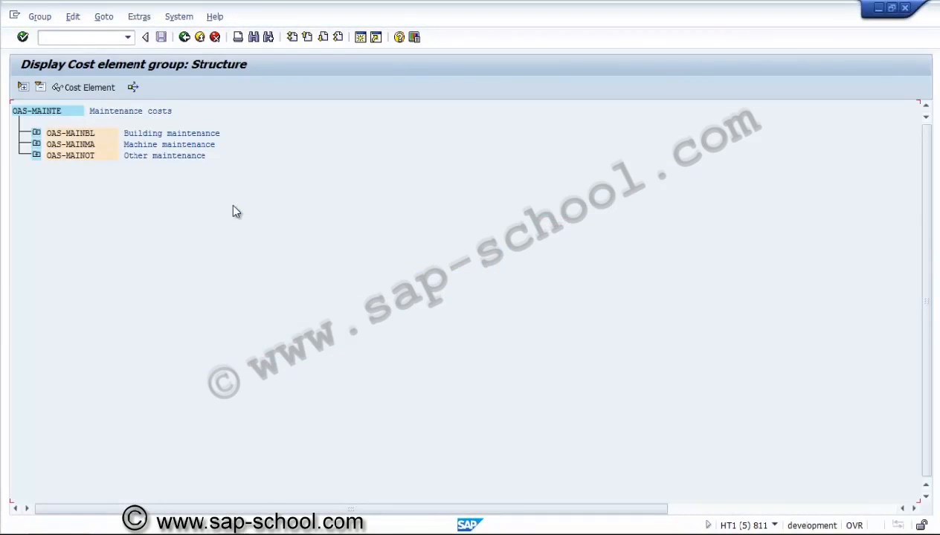
Expand the building, machine and other maintenance subgroups to examine their cost elements
{"action": "left_click", "coordinate": [40, 113]}
{"action": "left_click", "coordinate": [35, 133]}
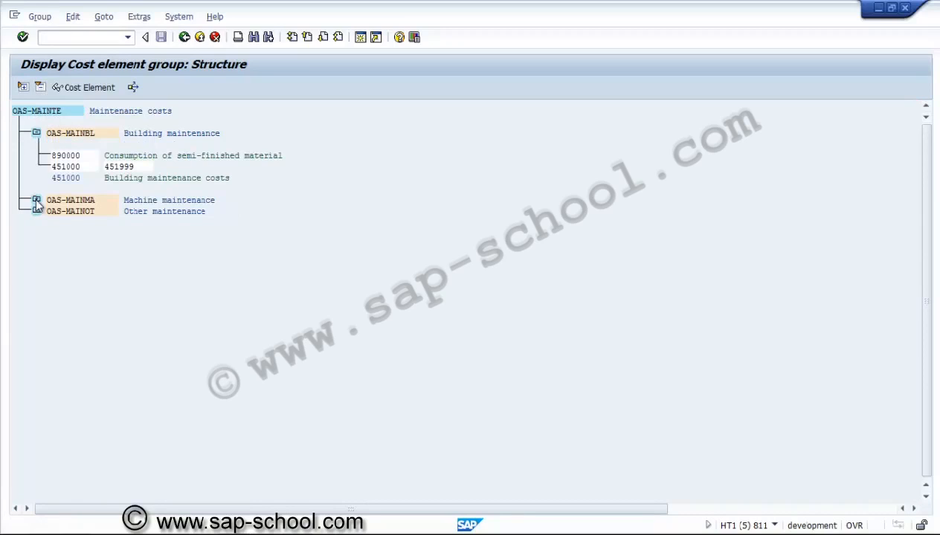
{"action": "left_click", "coordinate": [36, 200]}
{"action": "left_click", "coordinate": [37, 290]}
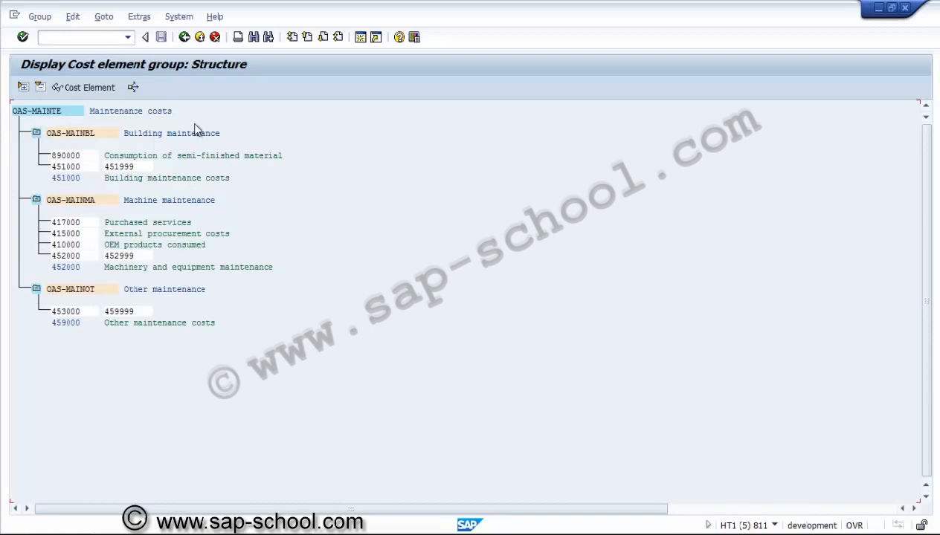
Switch back to the allocation structure session, review the assignment's assessment and settlement cost elements, and return to the implementation guide
{"action": "key", "text": "alt+Tab"}
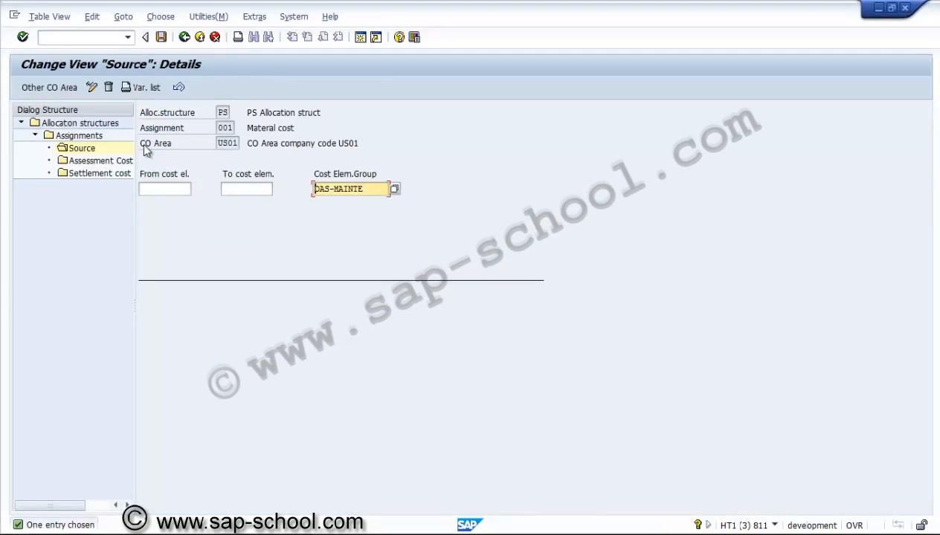
{"action": "double_click", "coordinate": [105, 157]}
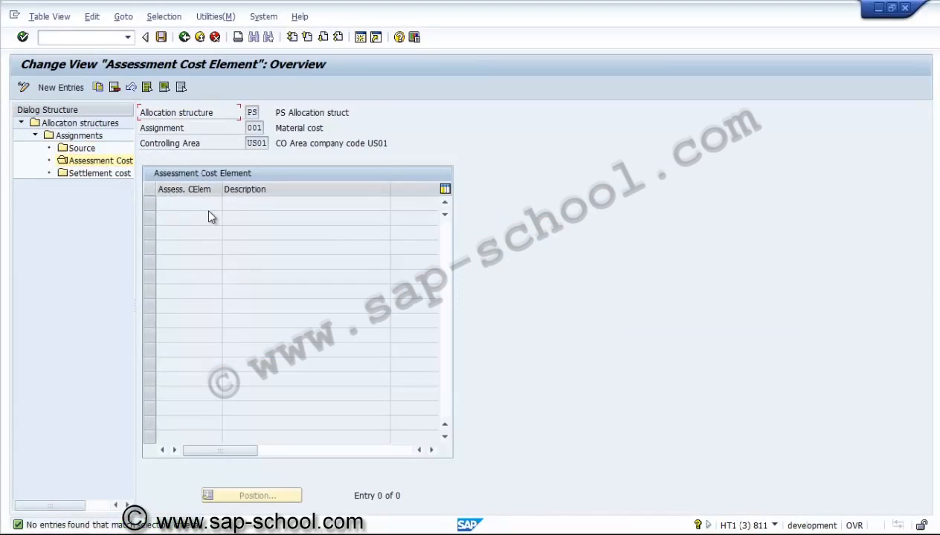
{"action": "double_click", "coordinate": [118, 174]}
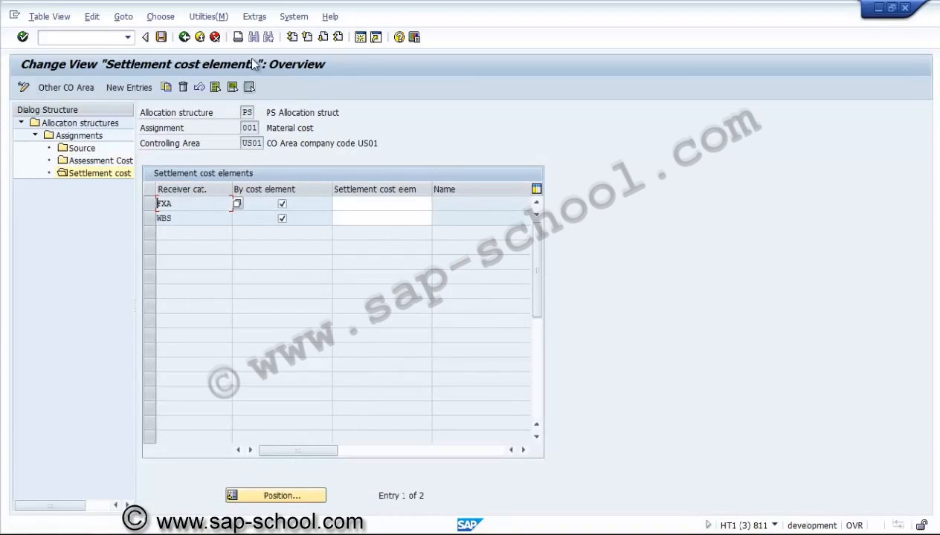
{"action": "left_click", "coordinate": [185, 38]}
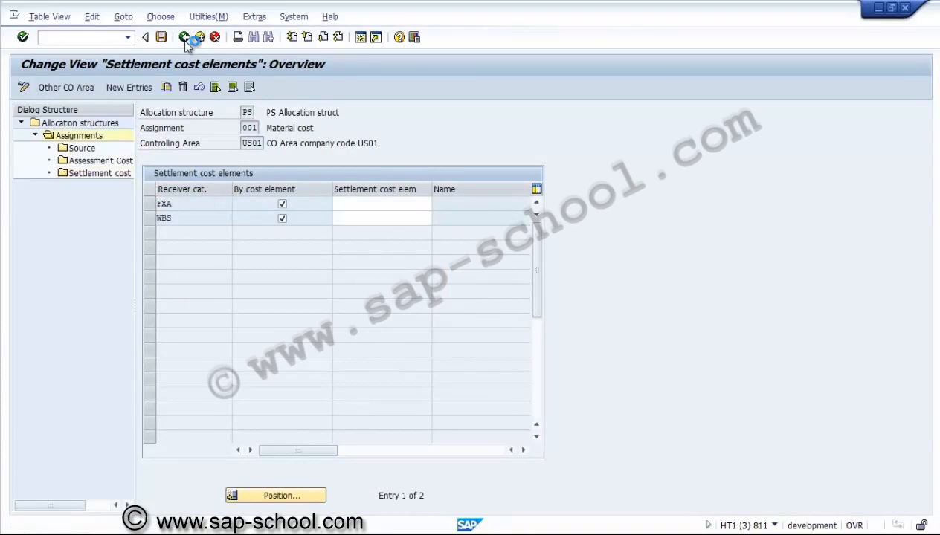
{"action": "left_click", "coordinate": [184, 37]}
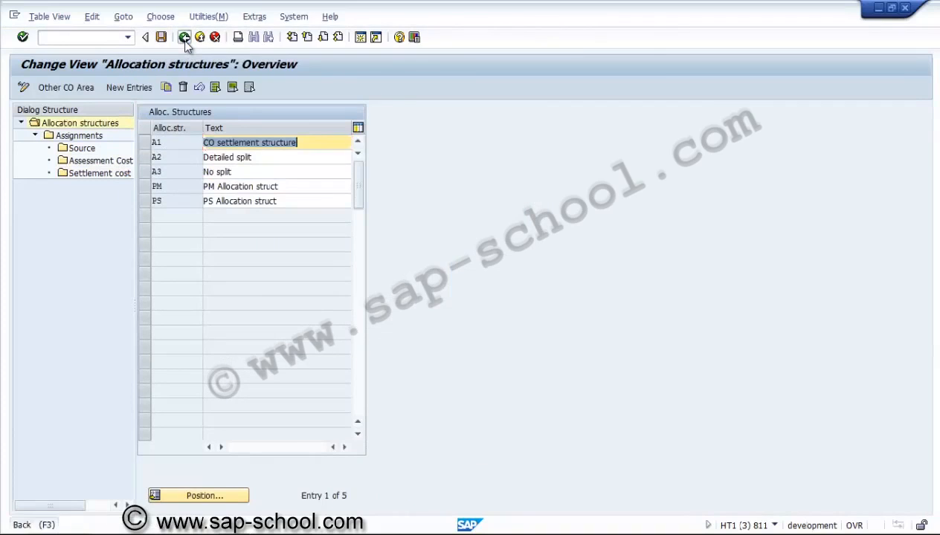
{"action": "left_click", "coordinate": [185, 37]}
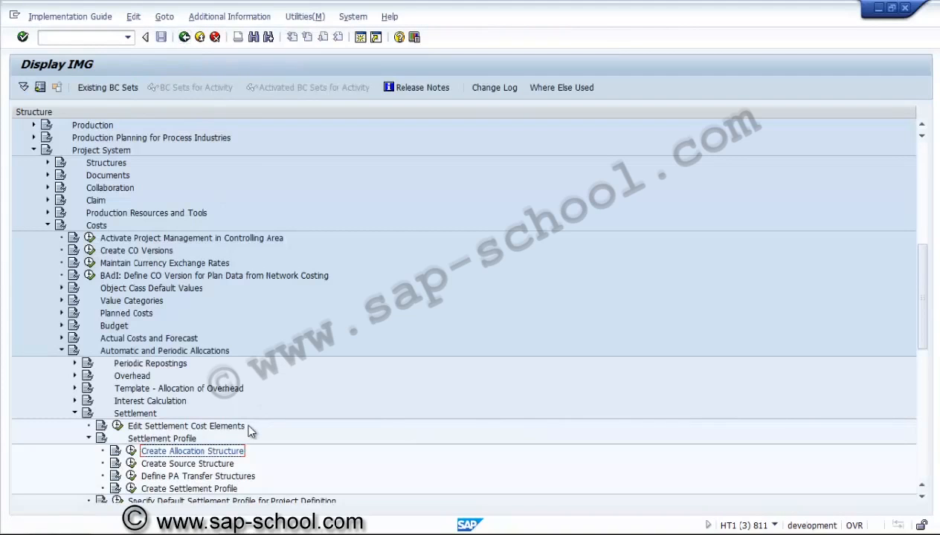
Open the Create Settlement Profile activity, review the details of profile ZPSAUC, and return to the profile overview
{"action": "left_click", "coordinate": [132, 488]}
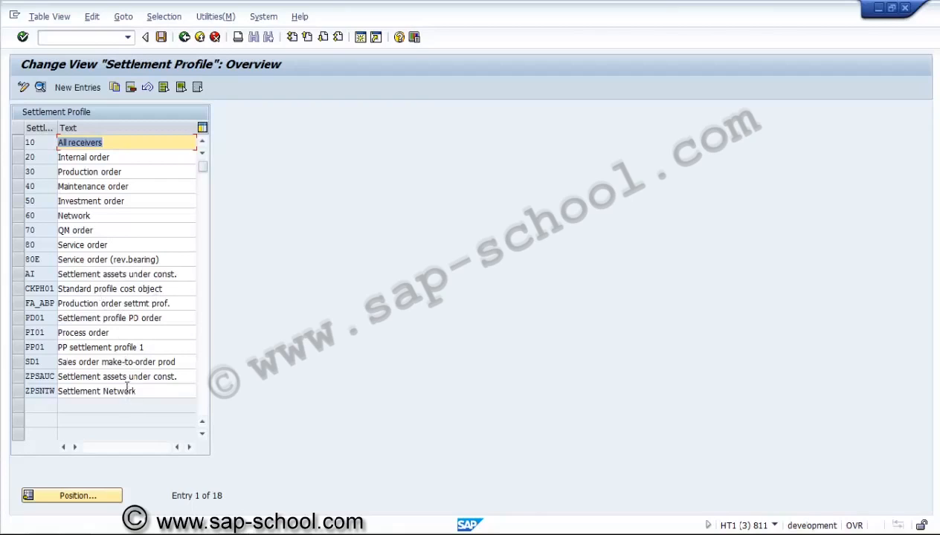
{"action": "left_click", "coordinate": [127, 378]}
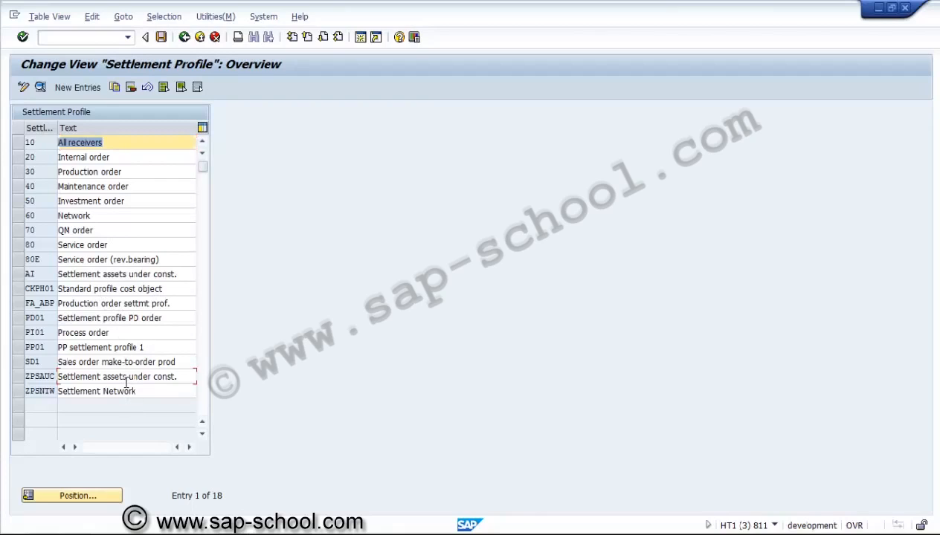
{"action": "left_click", "coordinate": [17, 377]}
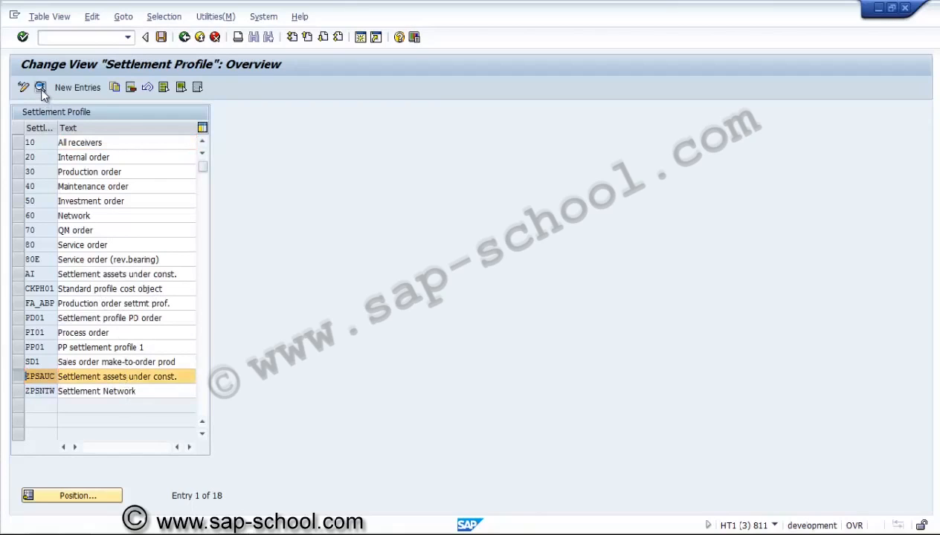
{"action": "left_click", "coordinate": [40, 88]}
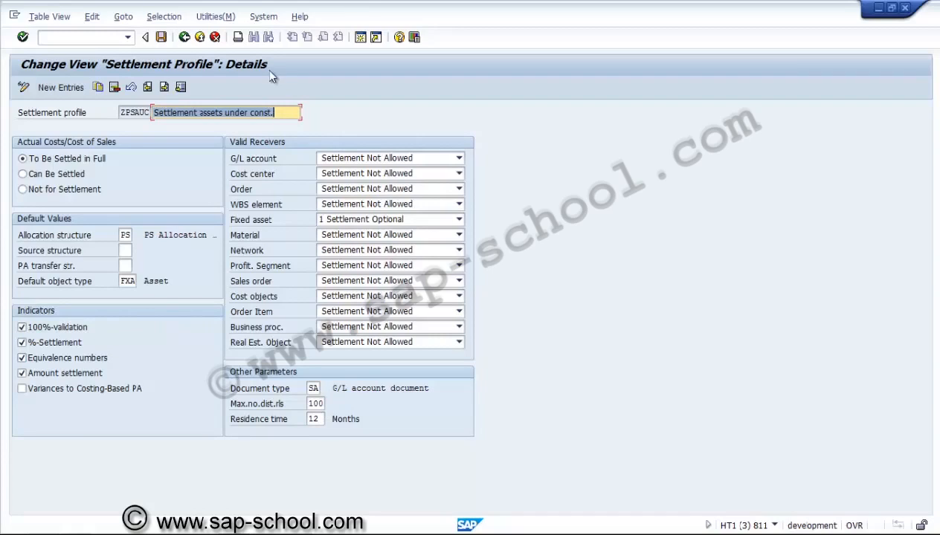
{"action": "left_click", "coordinate": [184, 37]}
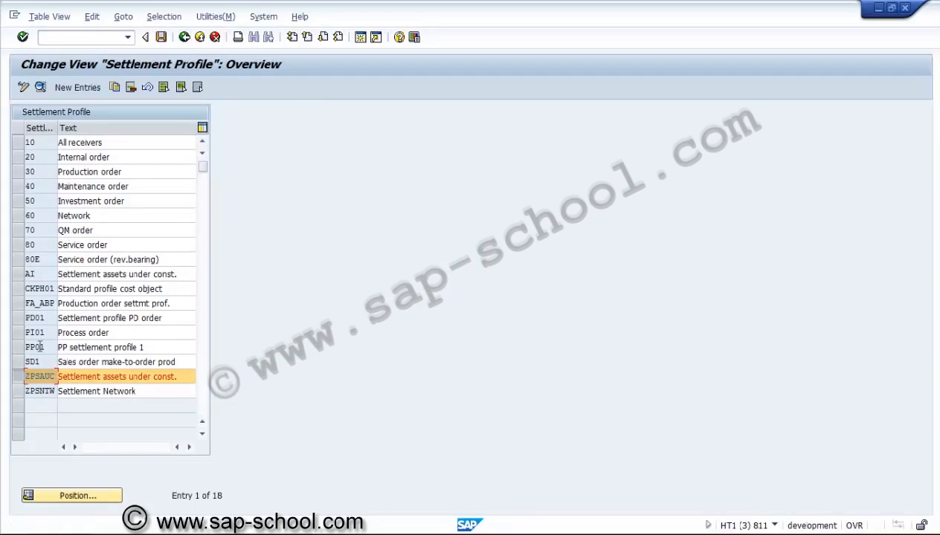
Display the details of settlement profile ZPSNTW and check its default object type
{"action": "left_click", "coordinate": [26, 391]}
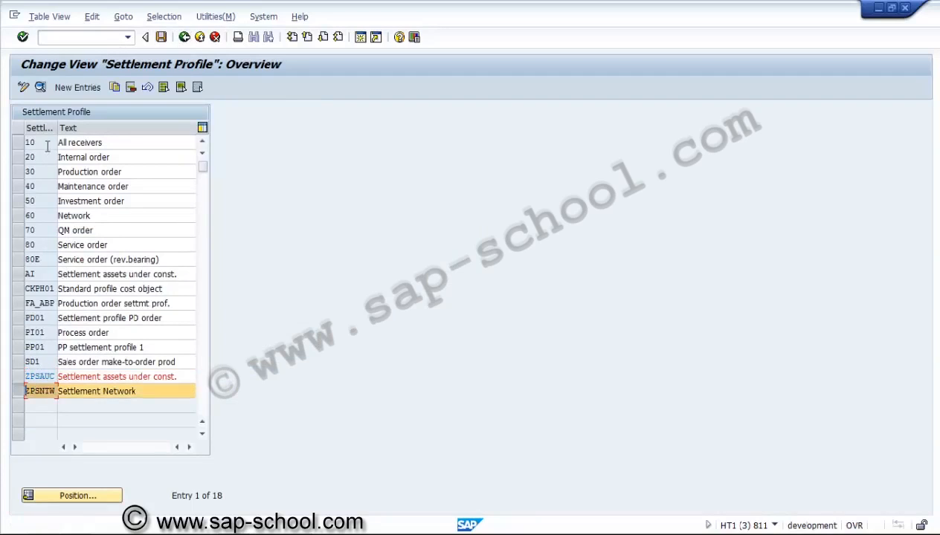
{"action": "left_click", "coordinate": [40, 88]}
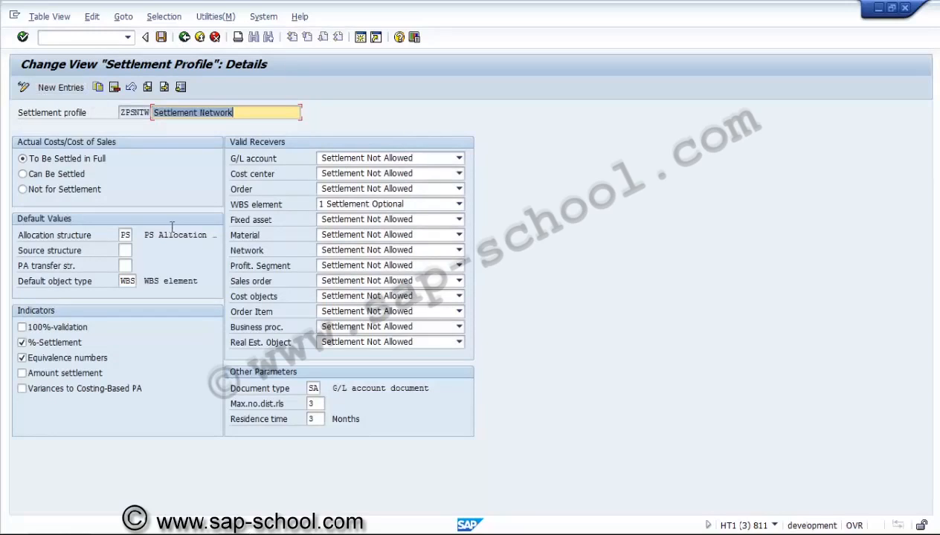
{"action": "left_click", "coordinate": [132, 282]}
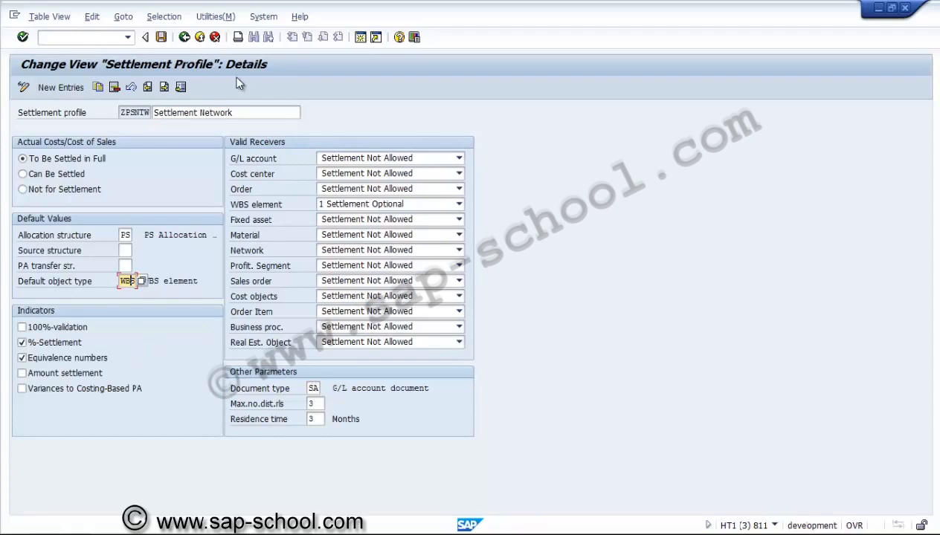
Leave the settlement profile details and the implementation guide, and exit the cost element group display in the other session
{"action": "left_click", "coordinate": [183, 40]}
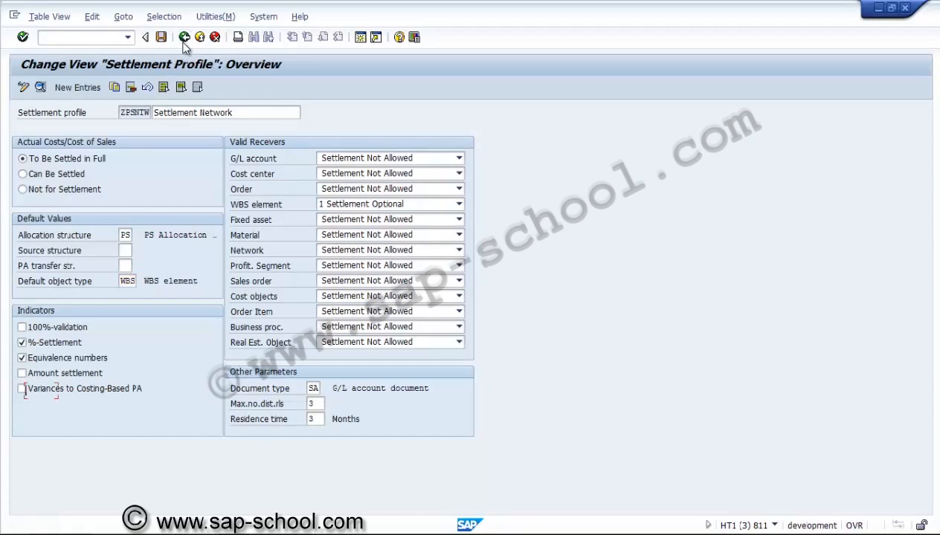
{"action": "left_click", "coordinate": [184, 38]}
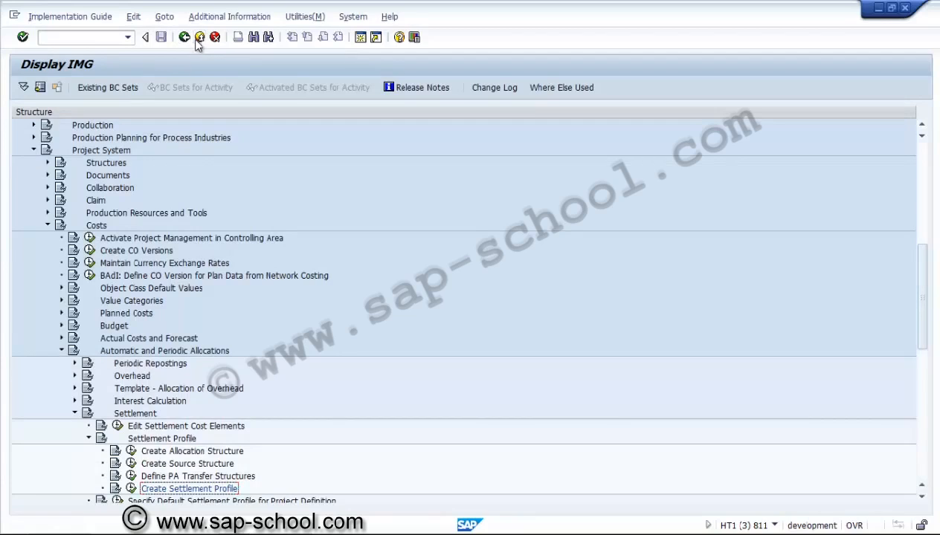
{"action": "left_click", "coordinate": [199, 38]}
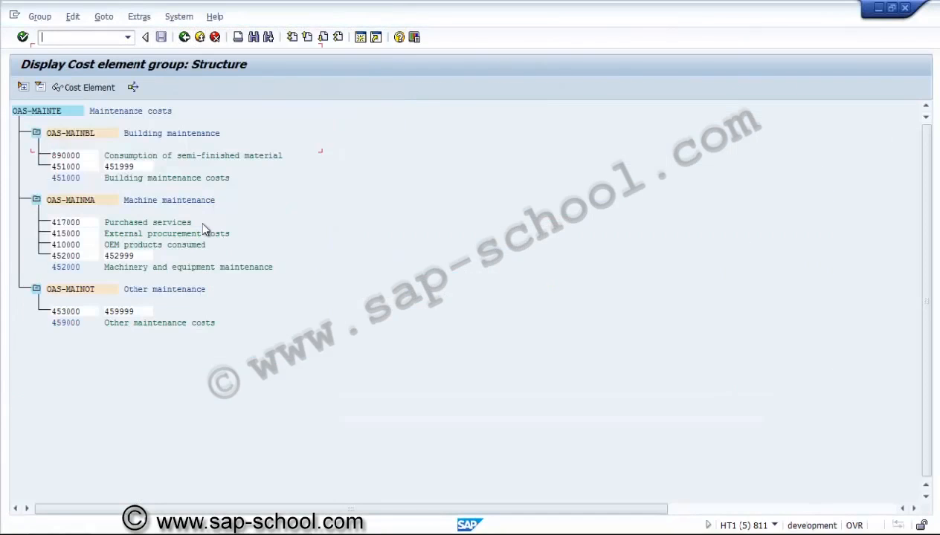
{"action": "left_click", "coordinate": [204, 40]}
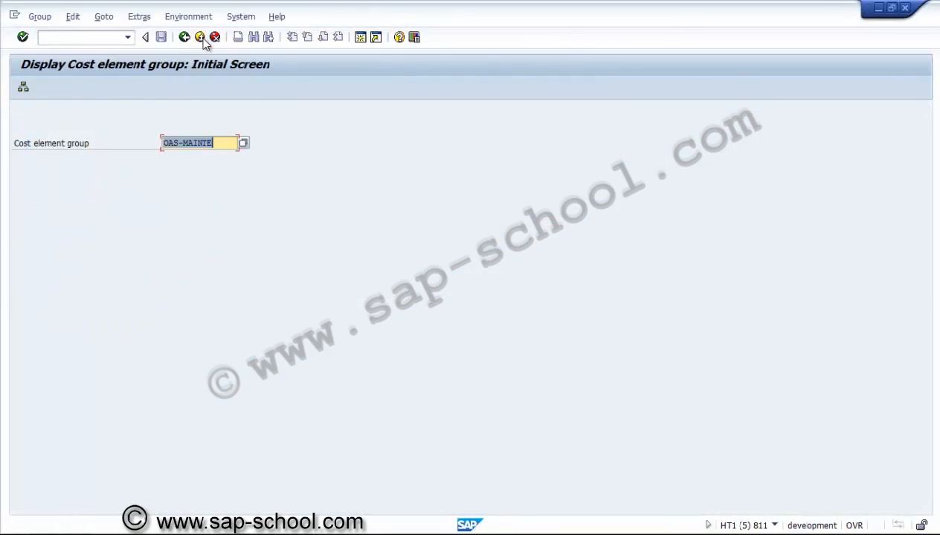
{"action": "left_click", "coordinate": [204, 40]}
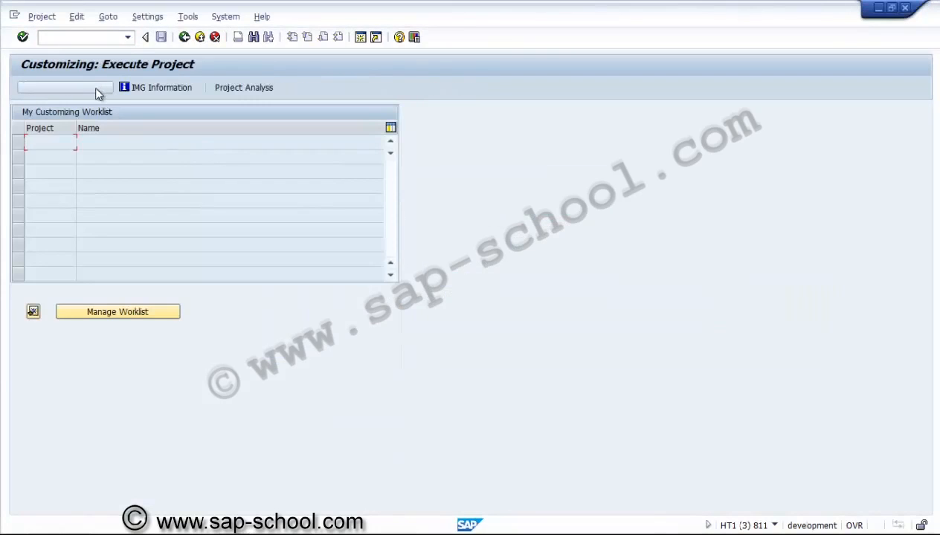
Reopen the SAP implementation guide and expand Investment Management, Projects as Investment Measures, down to its Master Data activities
{"action": "left_click", "coordinate": [94, 87]}
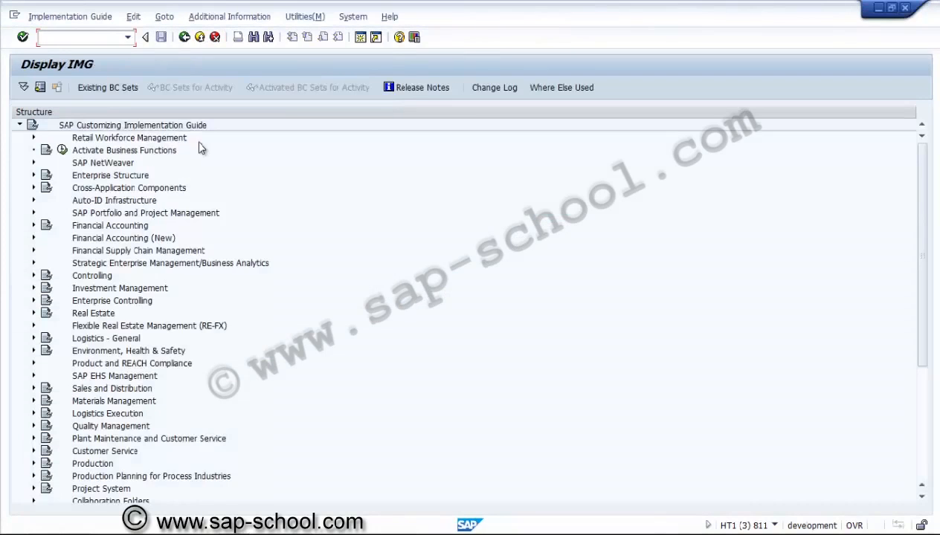
{"action": "left_click", "coordinate": [33, 288]}
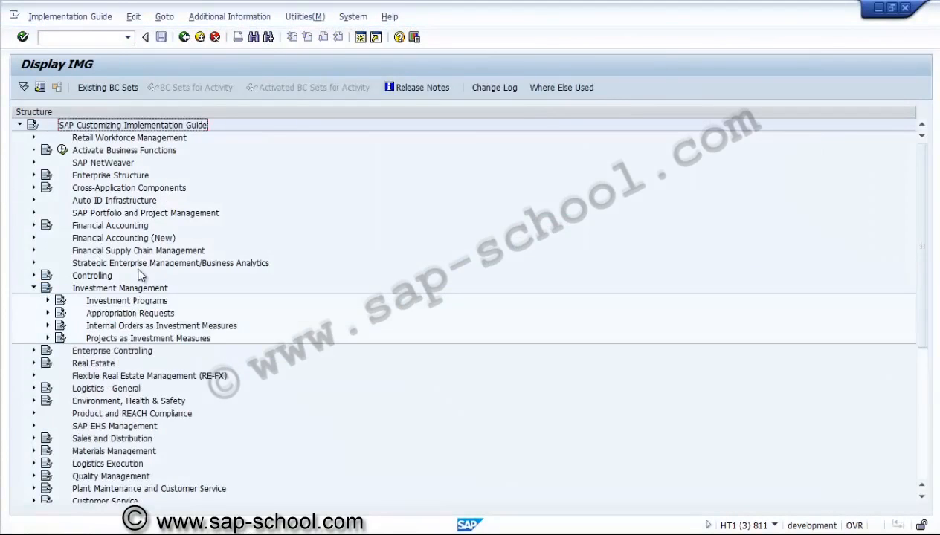
{"action": "left_click", "coordinate": [47, 338]}
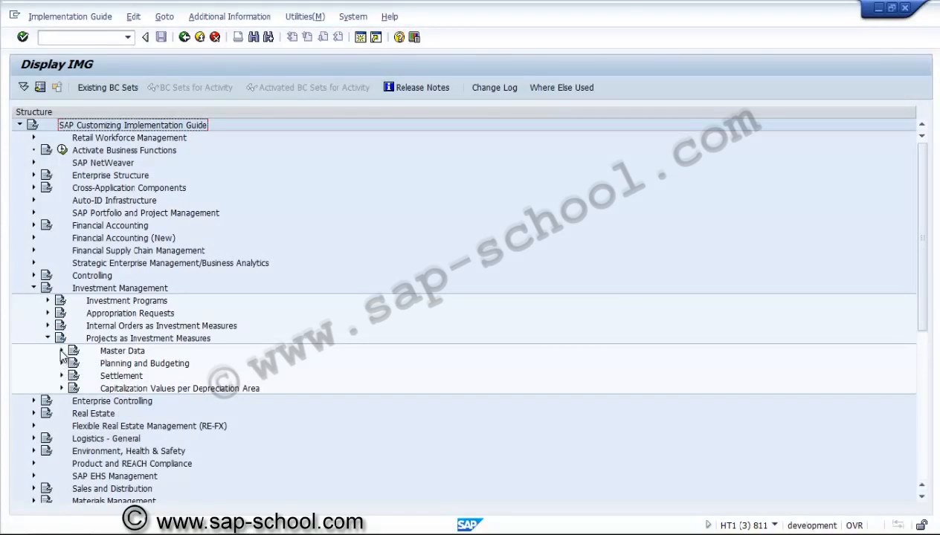
{"action": "left_click", "coordinate": [62, 351]}
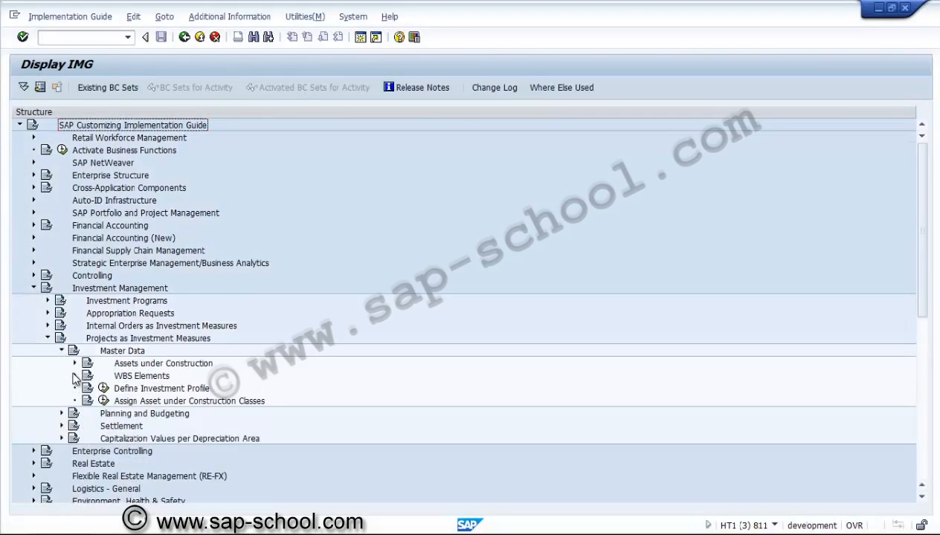
{"action": "left_click", "coordinate": [75, 377]}
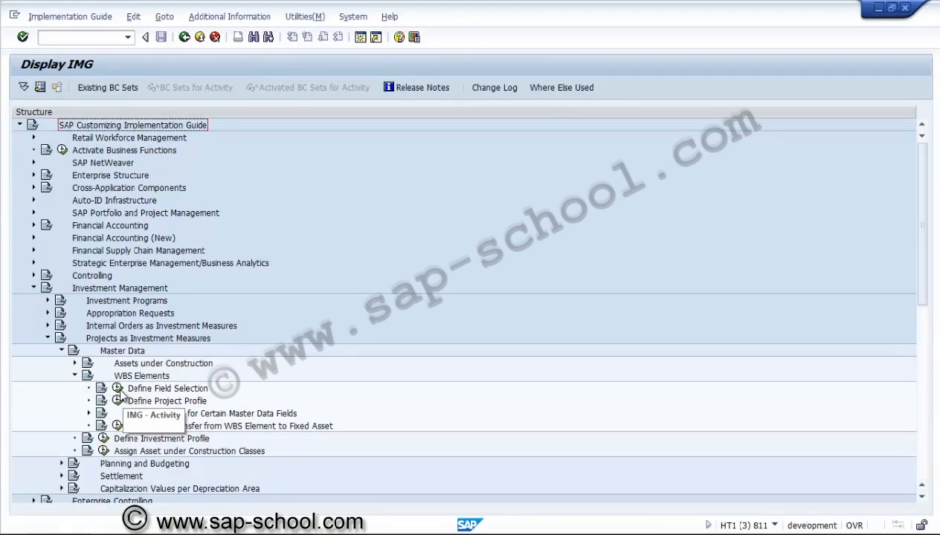
{"action": "left_click", "coordinate": [118, 389]}
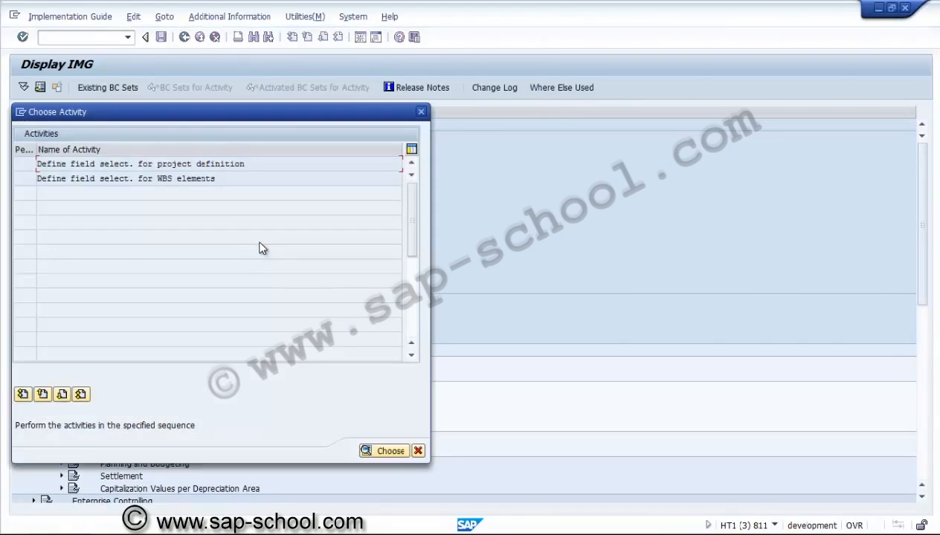
{"action": "left_click", "coordinate": [417, 452]}
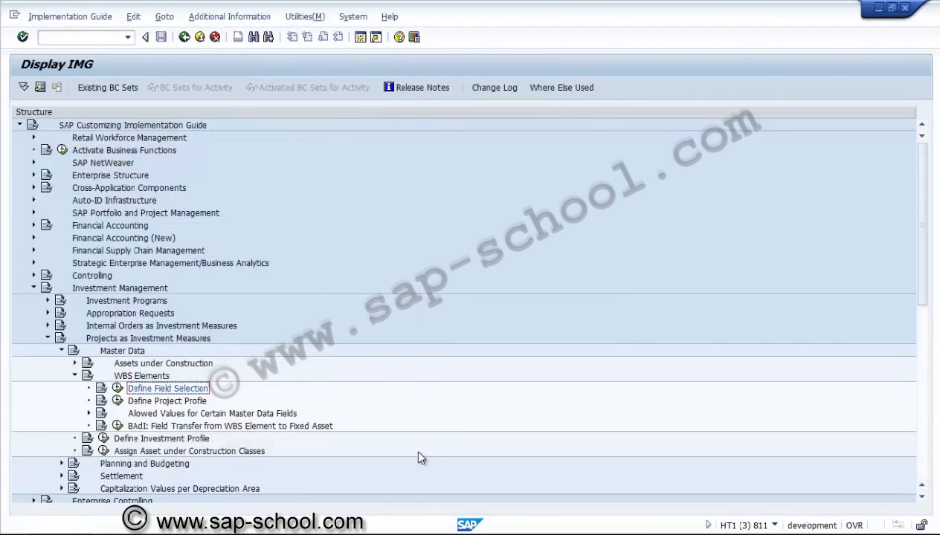
{"action": "left_click", "coordinate": [75, 376]}
Open Define Asset Classes under Assets under Construction, review the details of asset class ZUSAC, and return to the implementation guide
{"action": "left_click", "coordinate": [75, 363]}
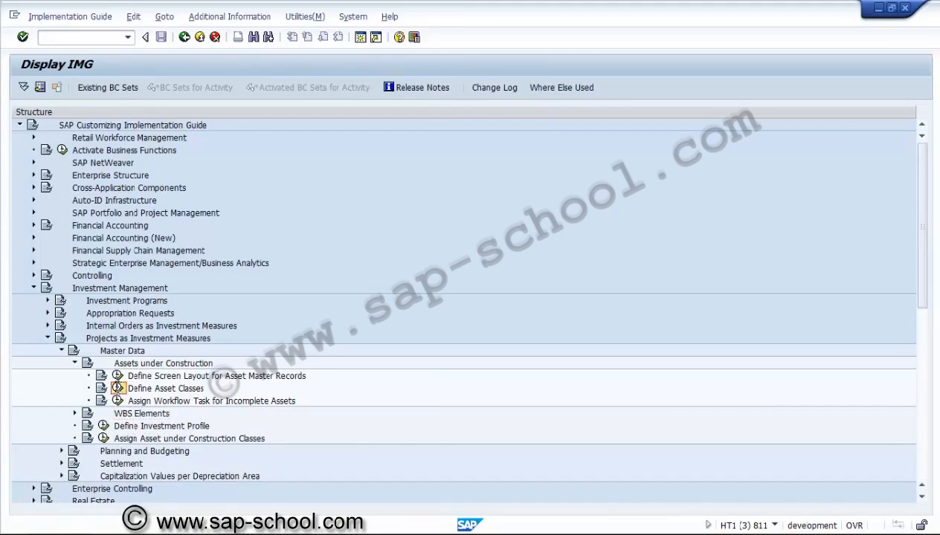
{"action": "left_click", "coordinate": [117, 388]}
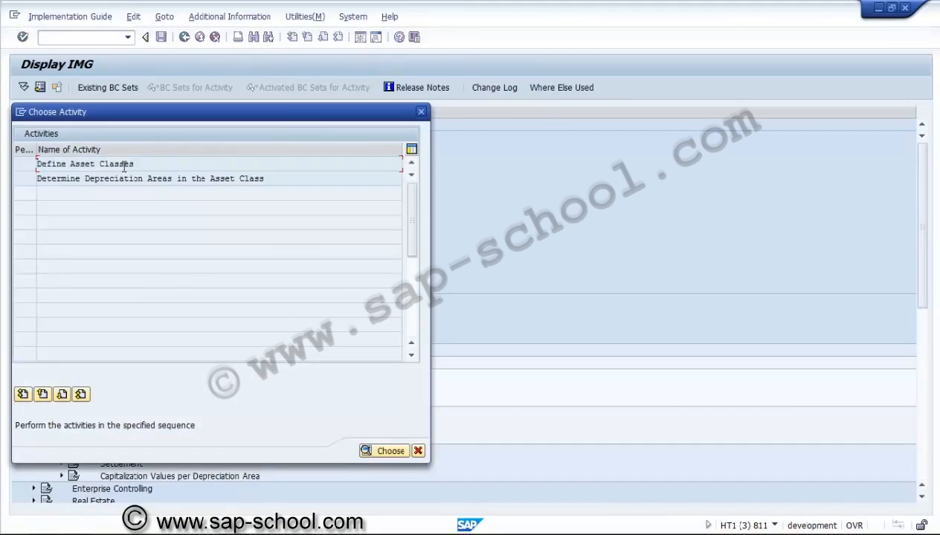
{"action": "double_click", "coordinate": [124, 167]}
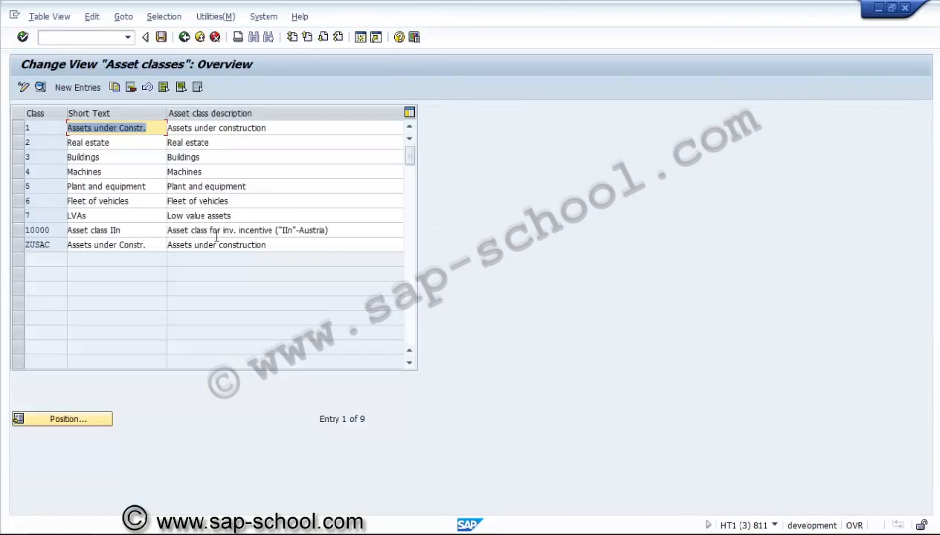
{"action": "left_click", "coordinate": [18, 244]}
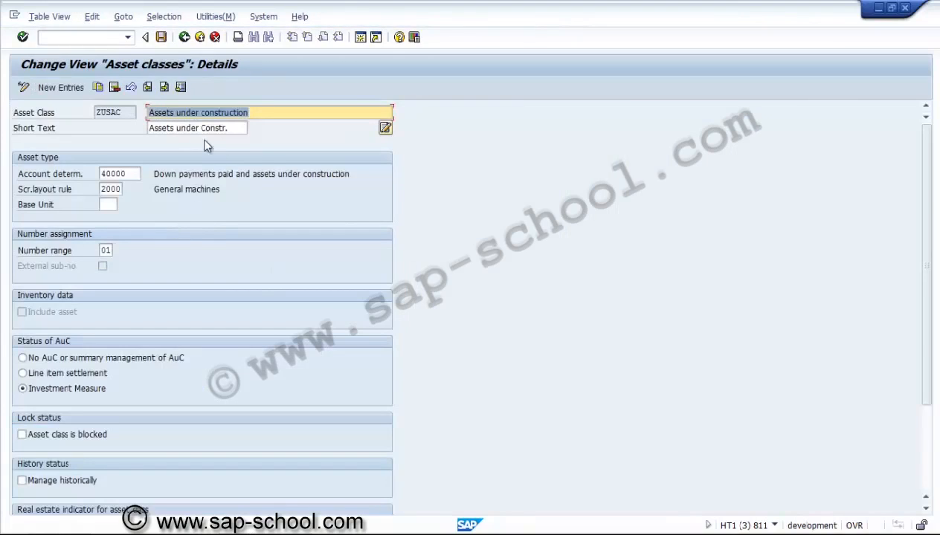
{"action": "left_click", "coordinate": [185, 38]}
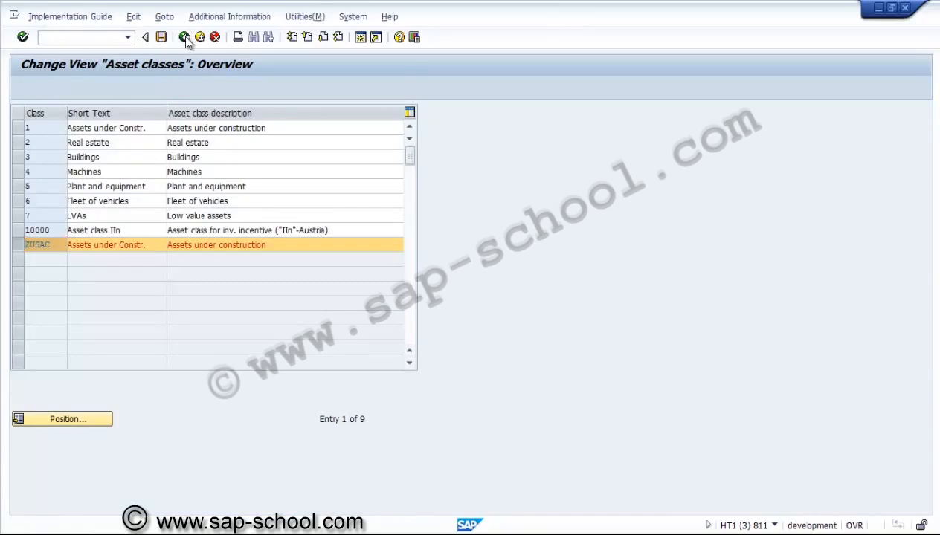
{"action": "left_click", "coordinate": [186, 38]}
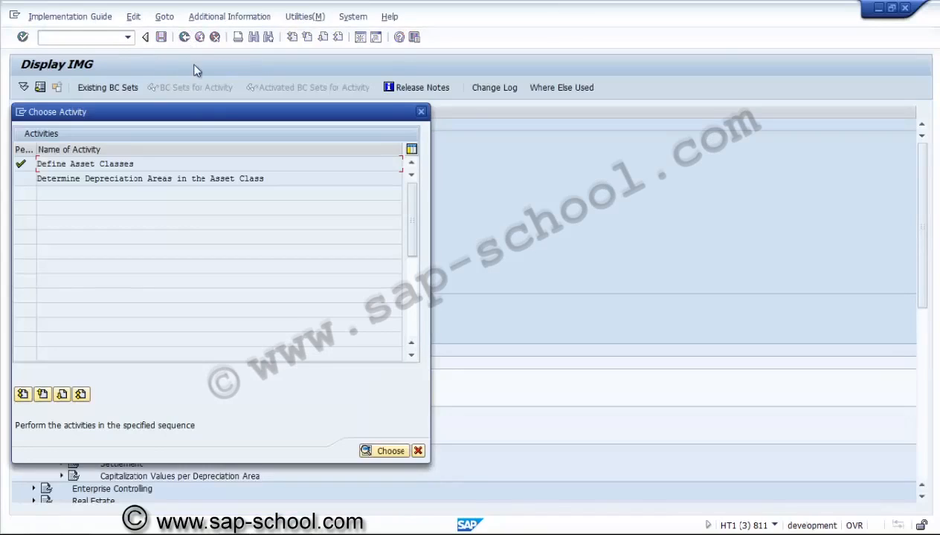
{"action": "left_click", "coordinate": [418, 452]}
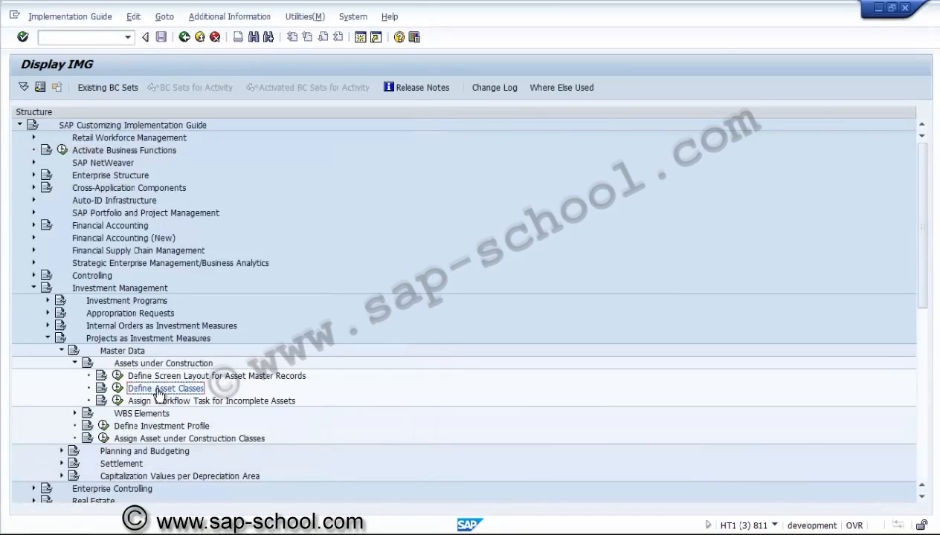
Open Define Investment Profile, review the details of profile ZUSI01 including its investment measure asset class, and return to the implementation guide
{"action": "left_click", "coordinate": [103, 426]}
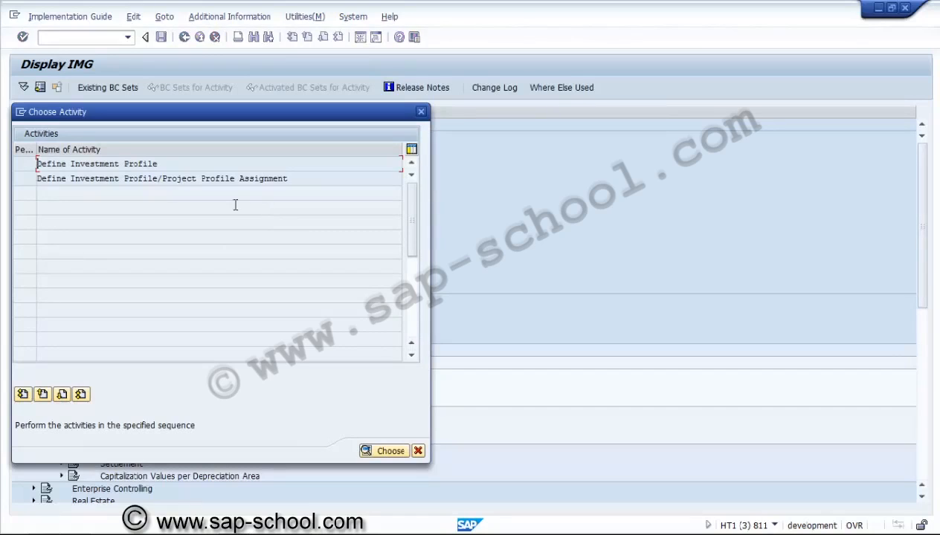
{"action": "double_click", "coordinate": [108, 165]}
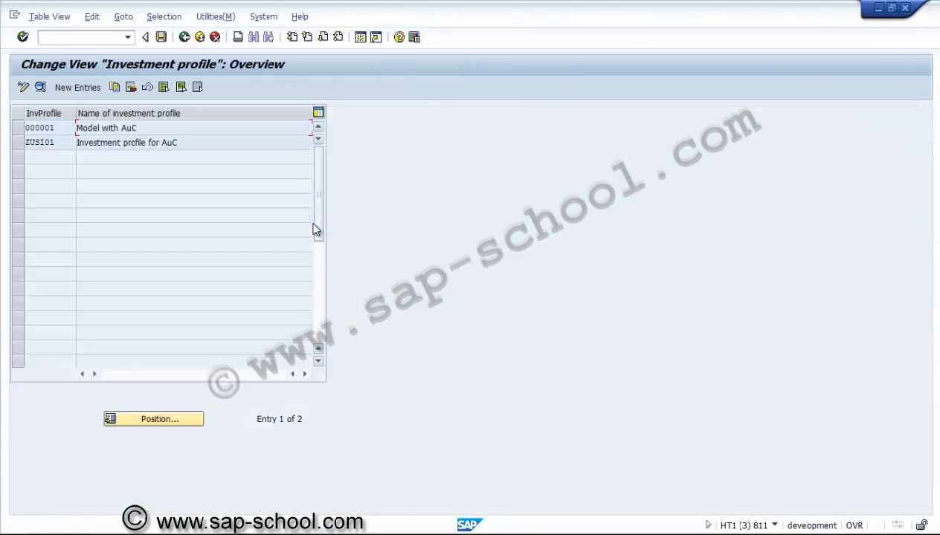
{"action": "left_click", "coordinate": [22, 144]}
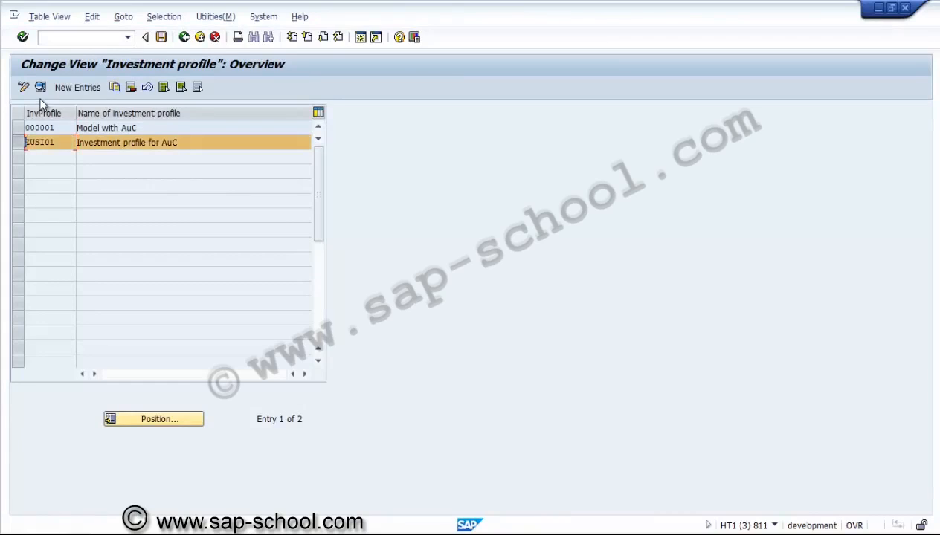
{"action": "left_click", "coordinate": [40, 88]}
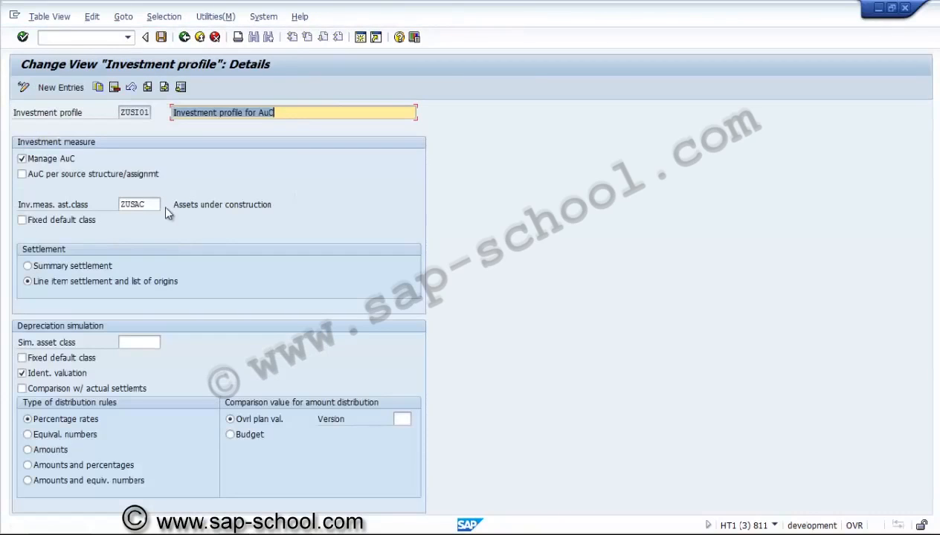
{"action": "left_click", "coordinate": [145, 205]}
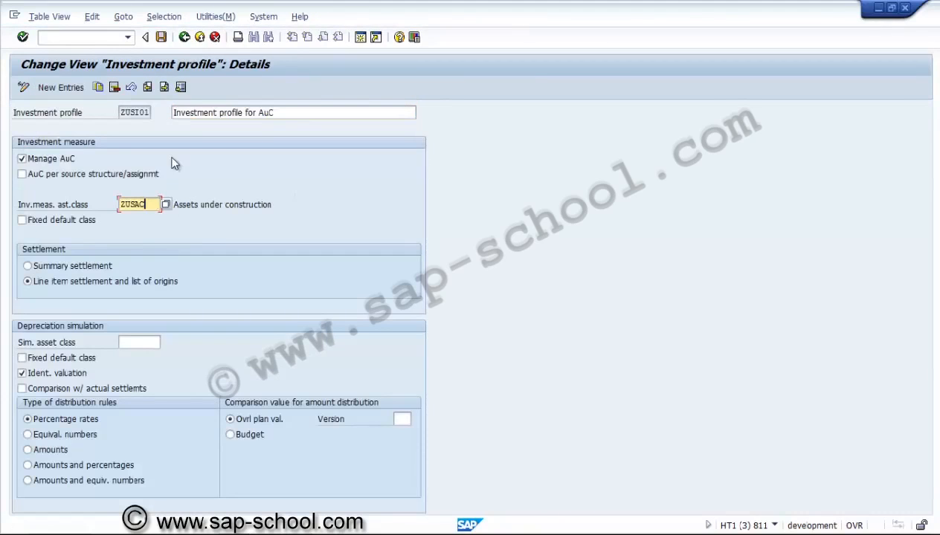
{"action": "left_click", "coordinate": [184, 37]}
{"action": "left_click", "coordinate": [184, 37]}
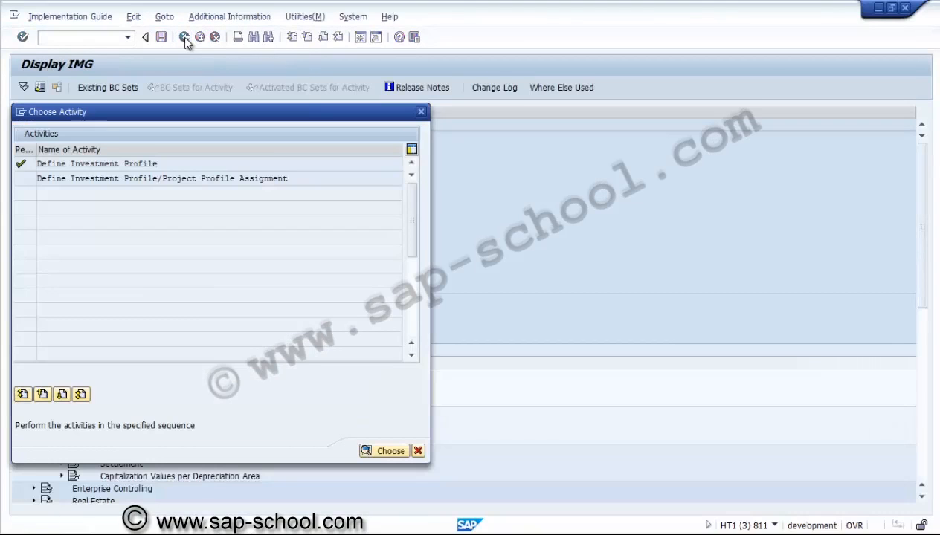
{"action": "left_click", "coordinate": [418, 451]}
Check Assign Asset under Construction Classes and the investment profile assigned to project profile ZUS3000, and leave the implementation guide
{"action": "left_click", "coordinate": [103, 438]}
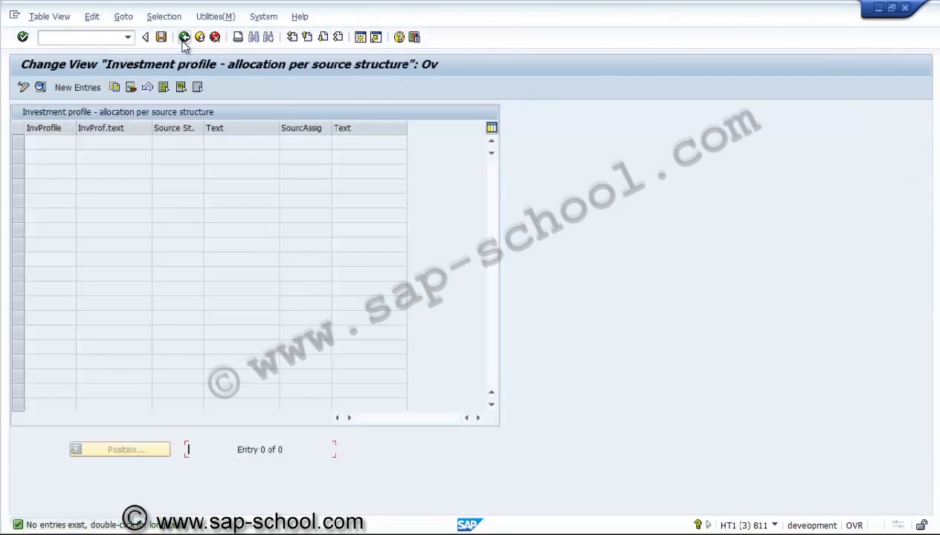
{"action": "left_click", "coordinate": [183, 39]}
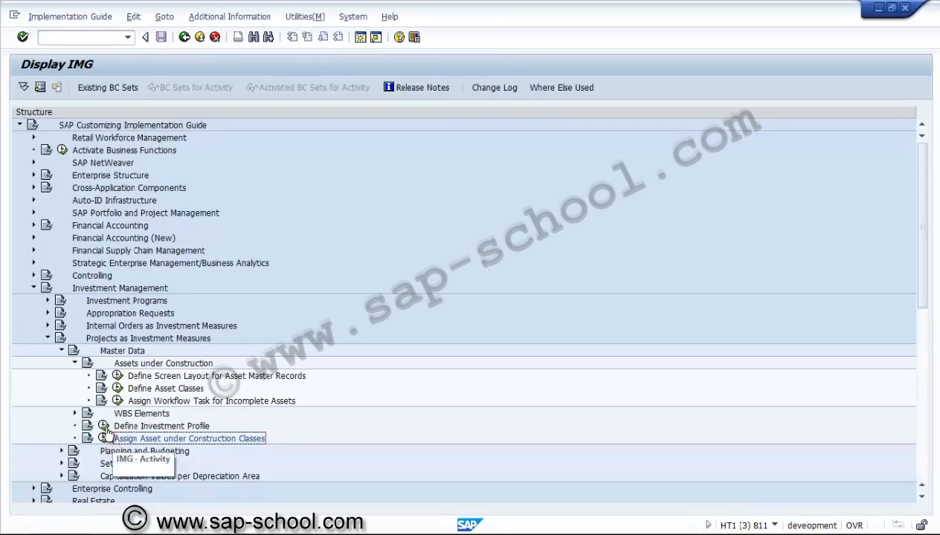
{"action": "left_click", "coordinate": [105, 428]}
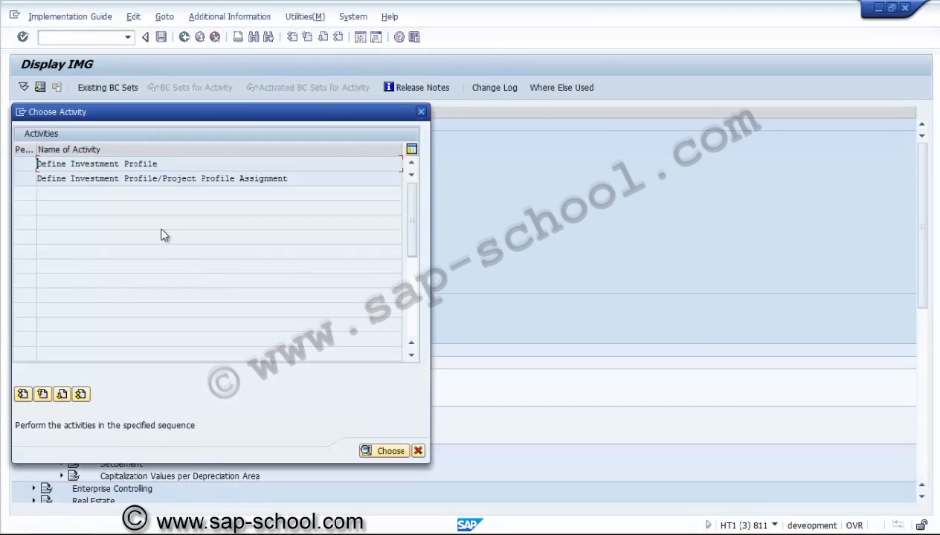
{"action": "double_click", "coordinate": [147, 181]}
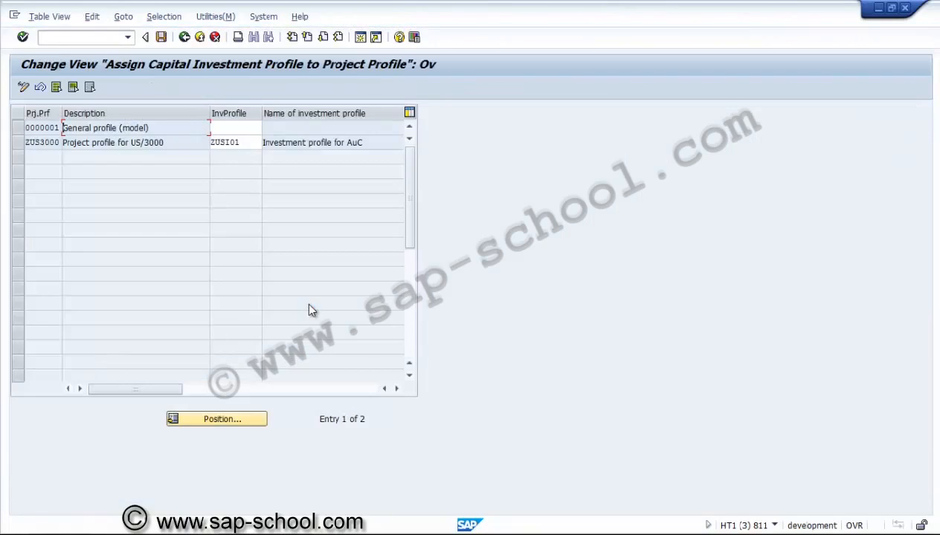
{"action": "left_click", "coordinate": [243, 142]}
{"action": "left_click", "coordinate": [186, 39]}
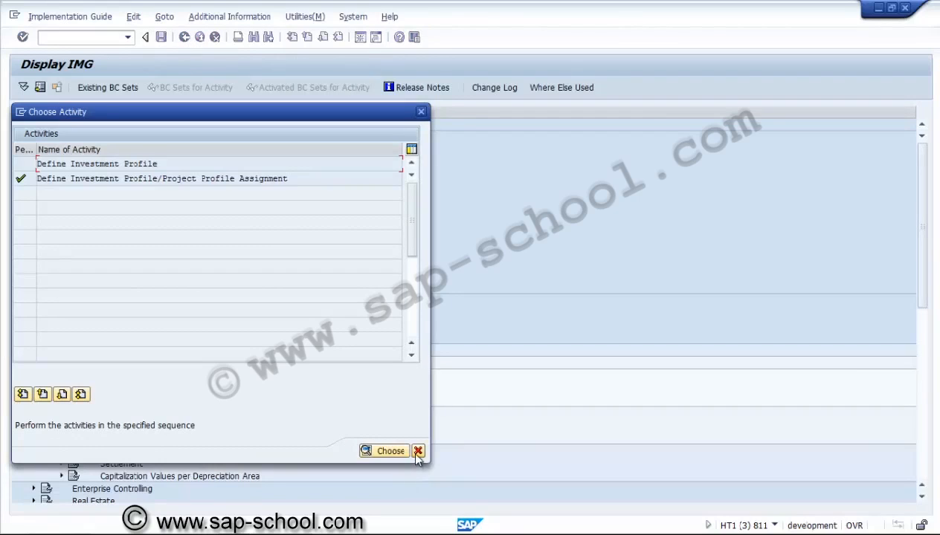
{"action": "left_click", "coordinate": [418, 451]}
{"action": "left_click", "coordinate": [185, 38]}
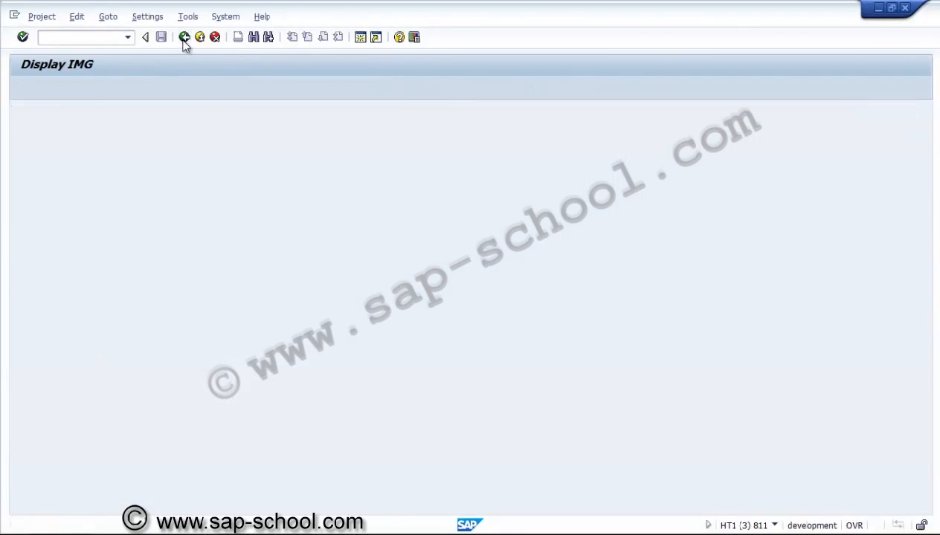
Switch to the other session, start transaction cj20n, open project U3000.1401 and display its Network for Civil
{"action": "key", "text": "alt+Tab"}
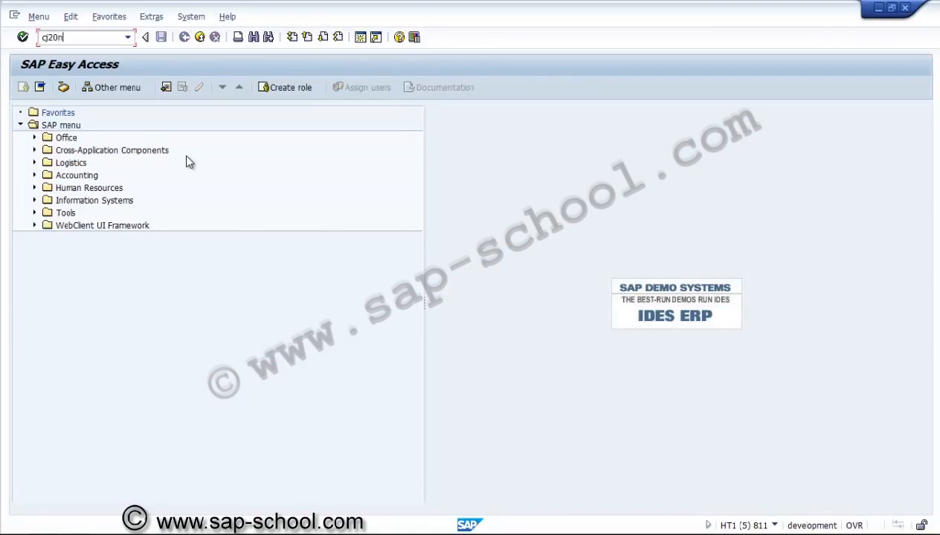
{"action": "key", "text": "Return"}
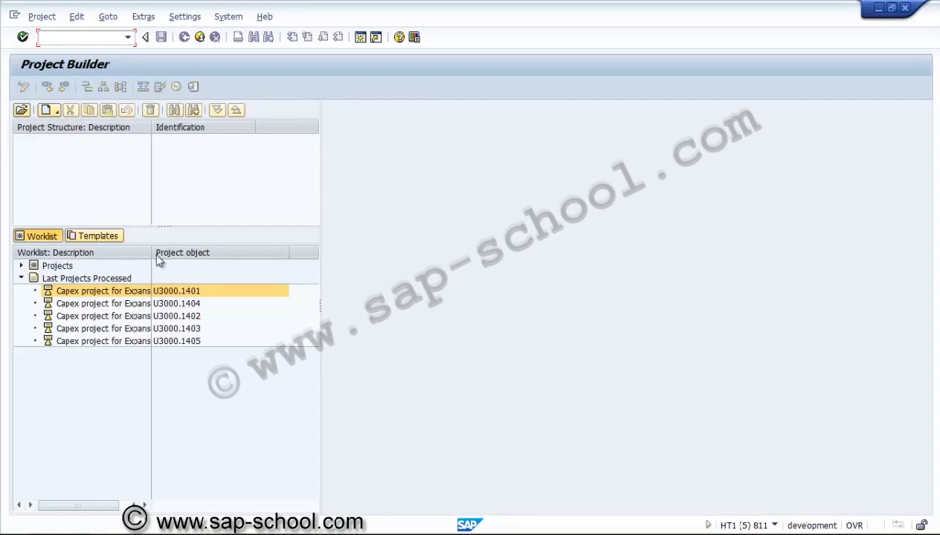
{"action": "left_click", "coordinate": [135, 293]}
{"action": "double_click", "coordinate": [136, 293]}
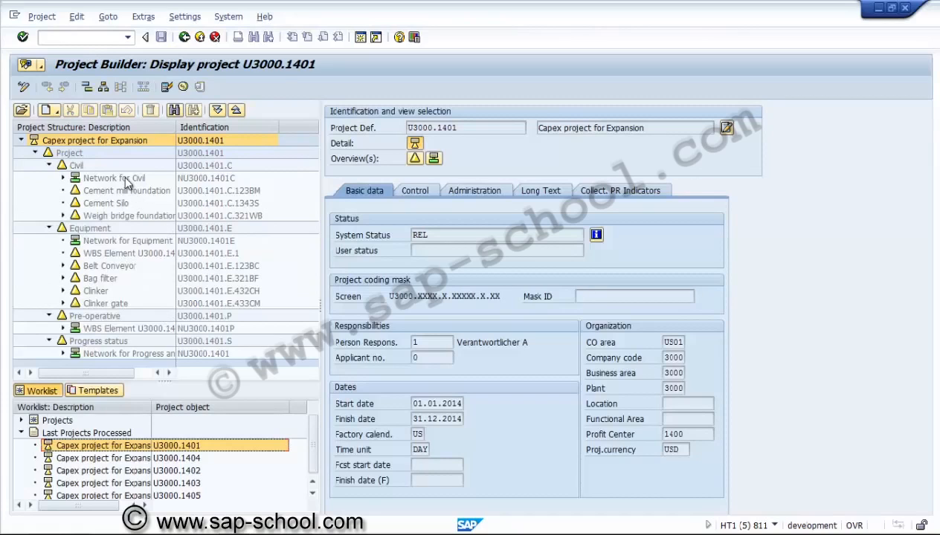
{"action": "left_click", "coordinate": [124, 177]}
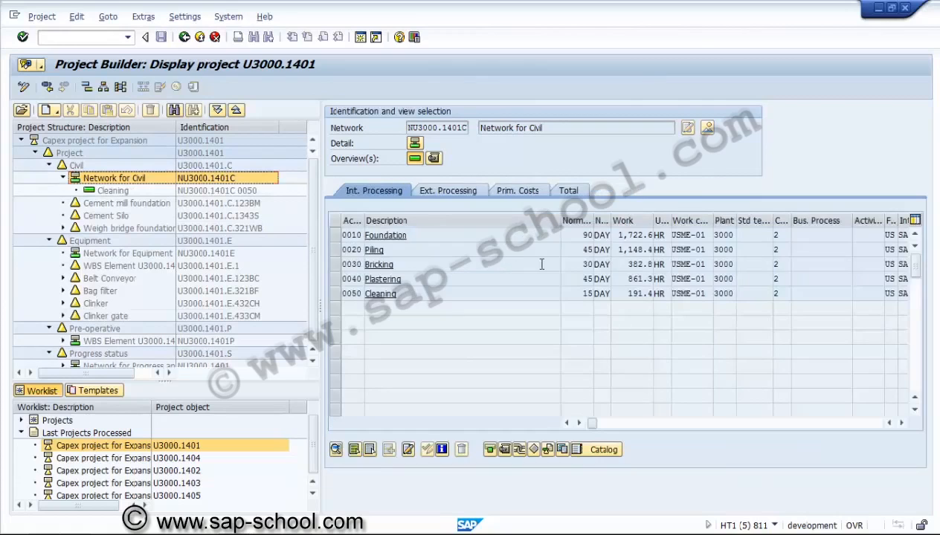
Check the system status of the Network for Civil's internal activities and select activities 0010 through 0050
{"action": "left_click", "coordinate": [652, 423]}
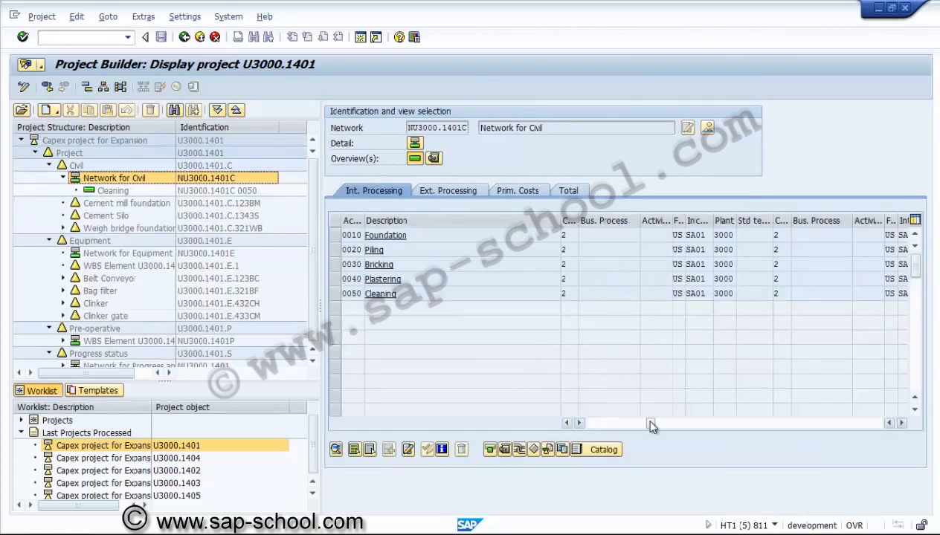
{"action": "left_click_drag", "start_coordinate": [651, 425], "coordinate": [690, 432]}
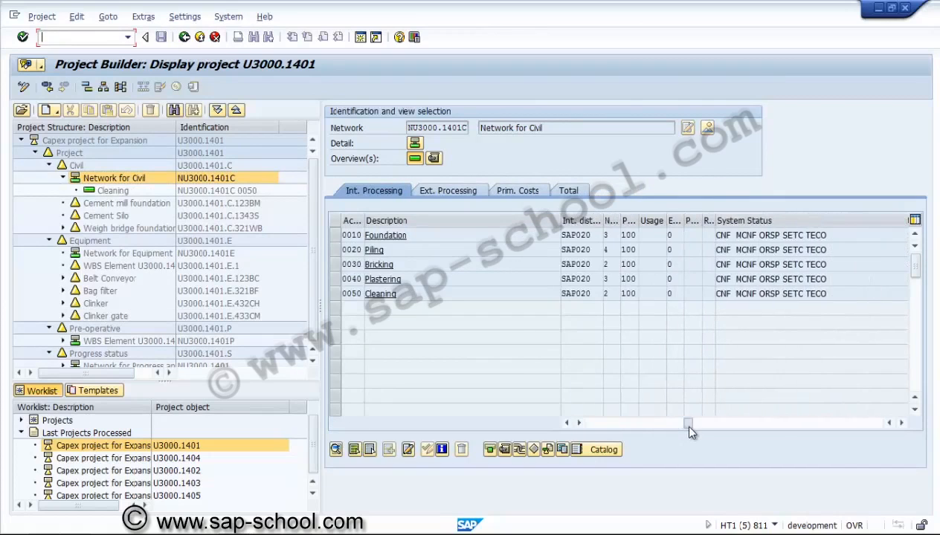
{"action": "left_click", "coordinate": [333, 243]}
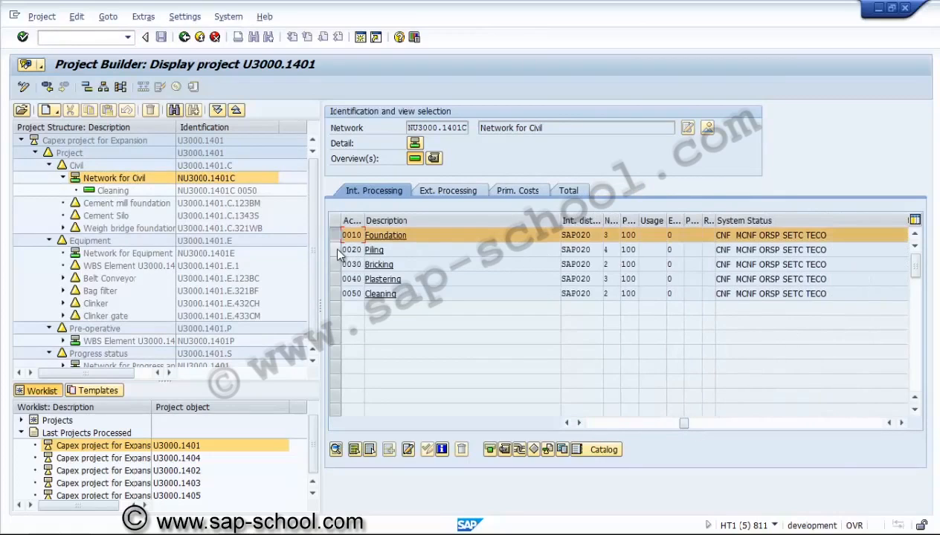
{"action": "left_click", "coordinate": [336, 250]}
{"action": "left_click", "coordinate": [335, 281]}
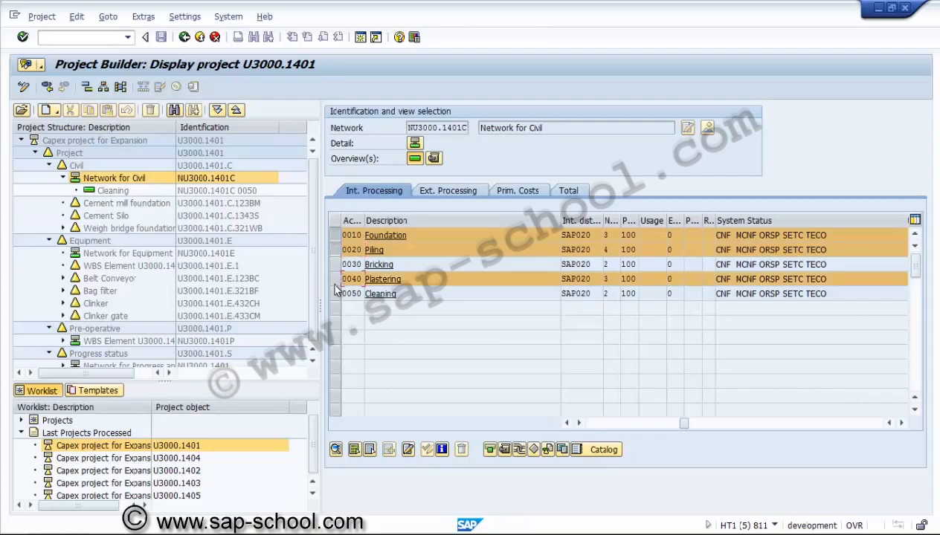
{"action": "left_click", "coordinate": [336, 281]}
{"action": "left_click", "coordinate": [336, 265]}
{"action": "left_click", "coordinate": [336, 280]}
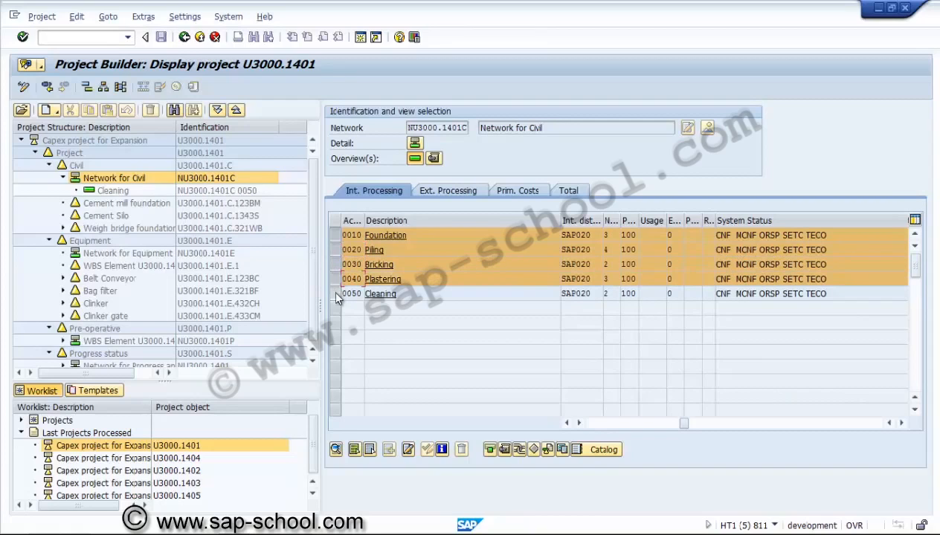
{"action": "left_click", "coordinate": [335, 294]}
Open the details of the selected activities, display the settlement rule of Foundation activity 0010, and leave the rule overview
{"action": "left_click", "coordinate": [336, 451]}
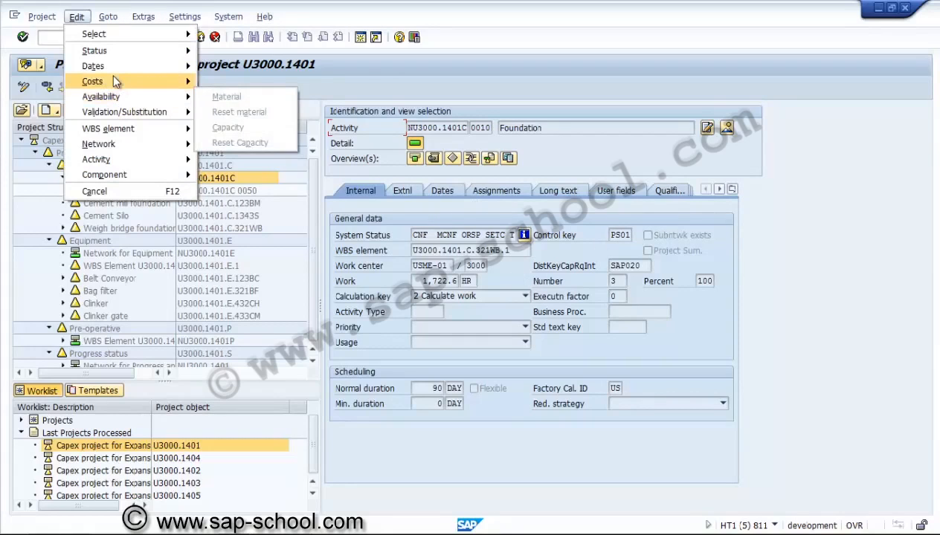
{"action": "mouse_move", "coordinate": [126, 80]}
{"action": "left_click", "coordinate": [226, 81]}
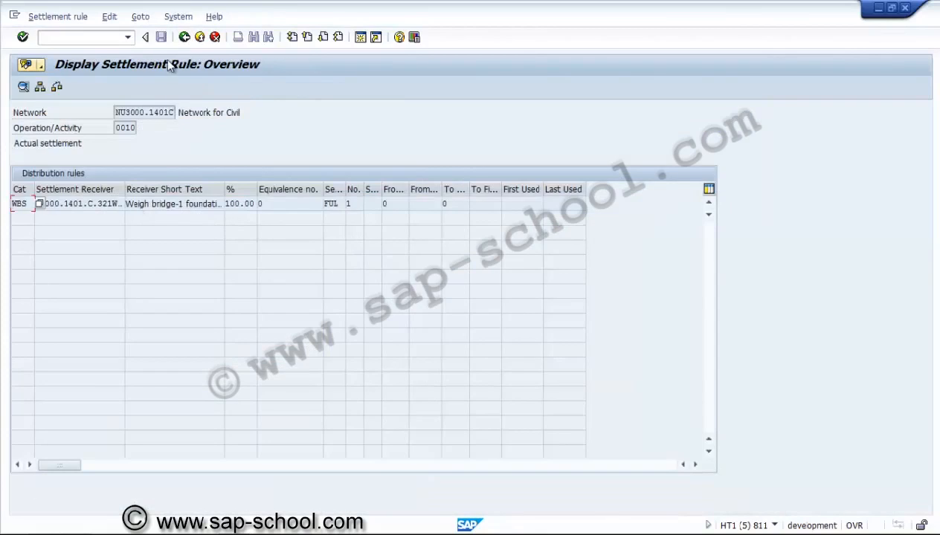
{"action": "left_click", "coordinate": [184, 37]}
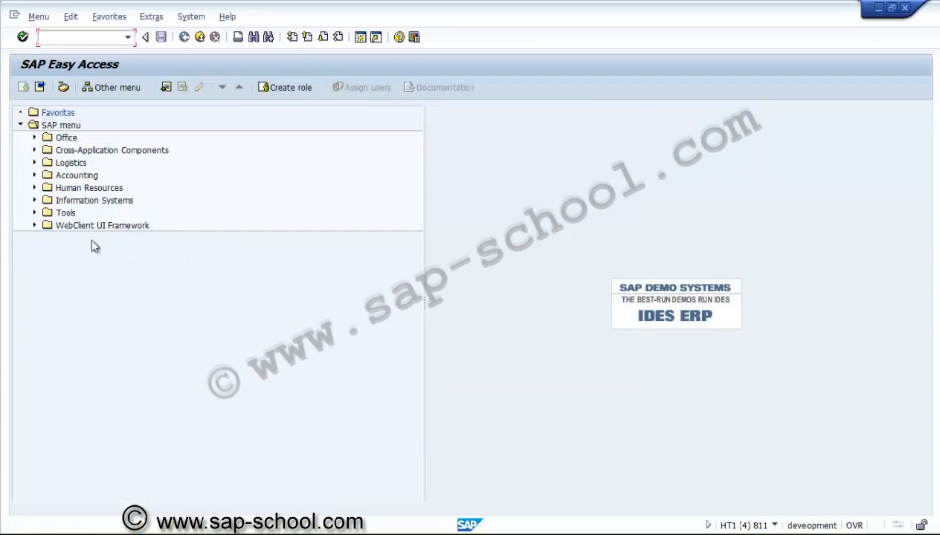
In the other session, open CJ88 - Individual Processing for settlement among the Project System's period-end closing single functions
{"action": "left_click", "coordinate": [34, 163]}
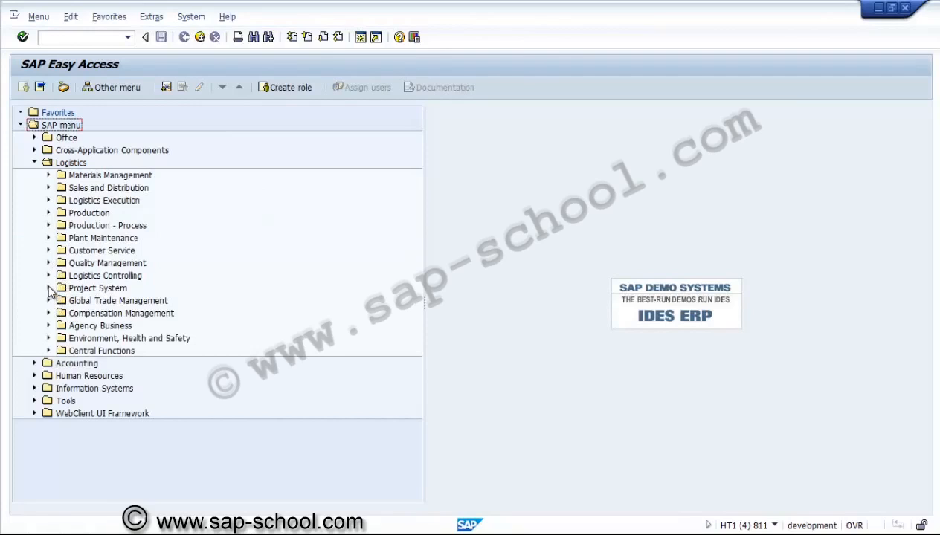
{"action": "left_click", "coordinate": [49, 289]}
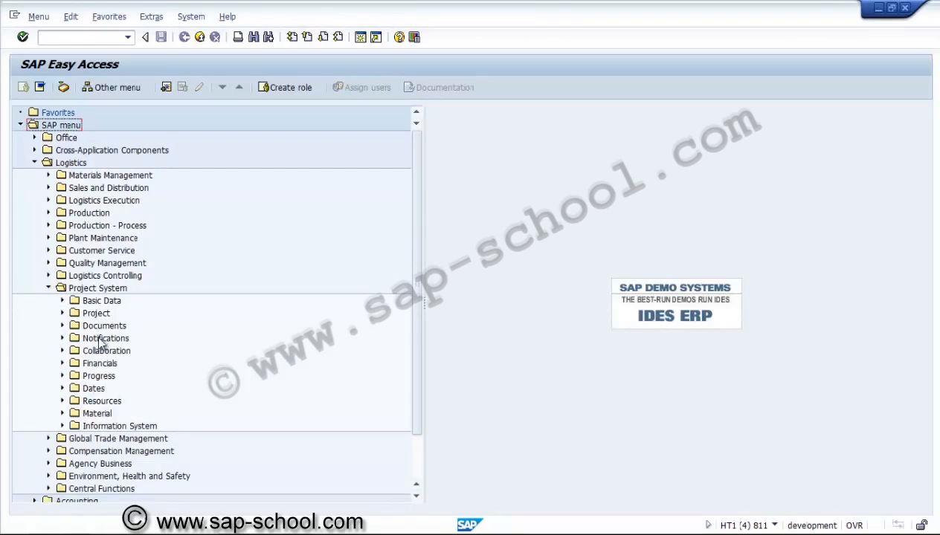
{"action": "left_click", "coordinate": [62, 364]}
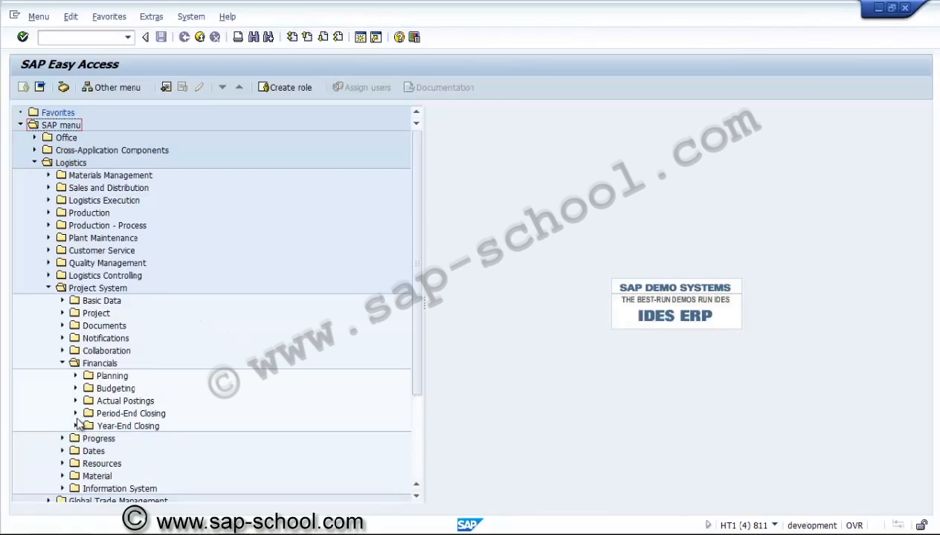
{"action": "left_click", "coordinate": [76, 413]}
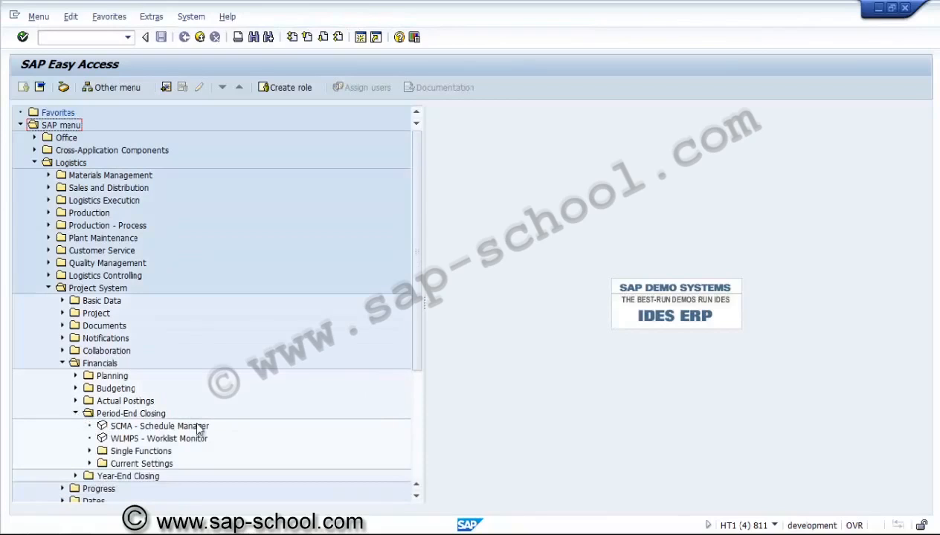
{"action": "double_click", "coordinate": [108, 451]}
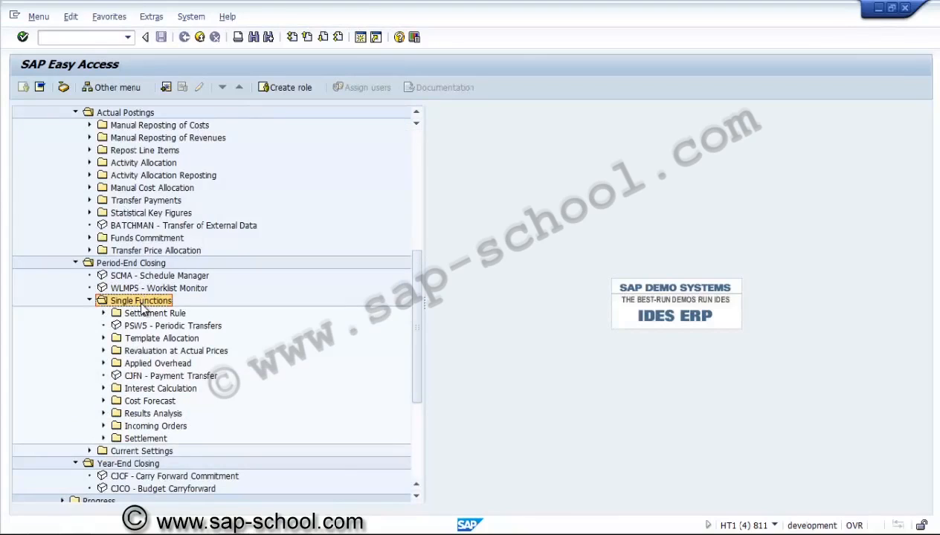
{"action": "left_click", "coordinate": [104, 313]}
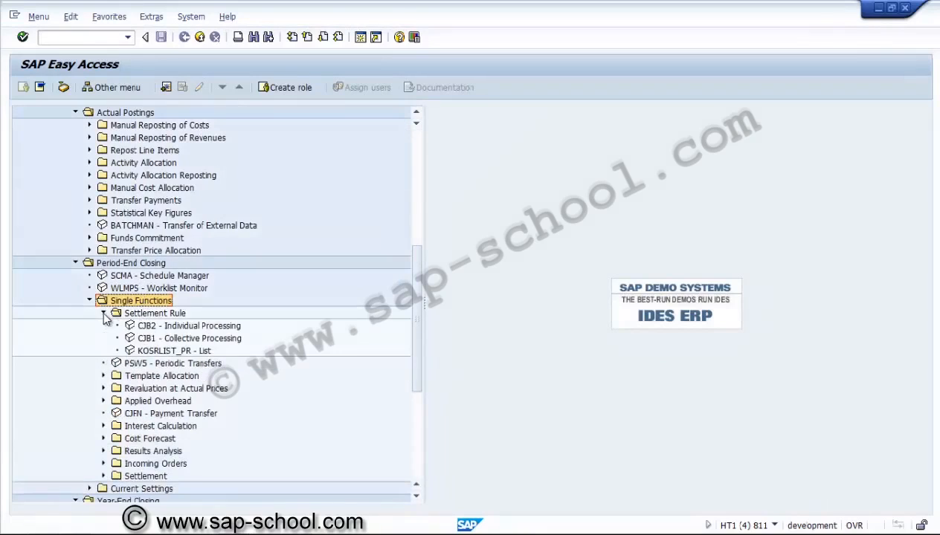
{"action": "left_click", "coordinate": [104, 477]}
{"action": "left_click", "coordinate": [193, 466]}
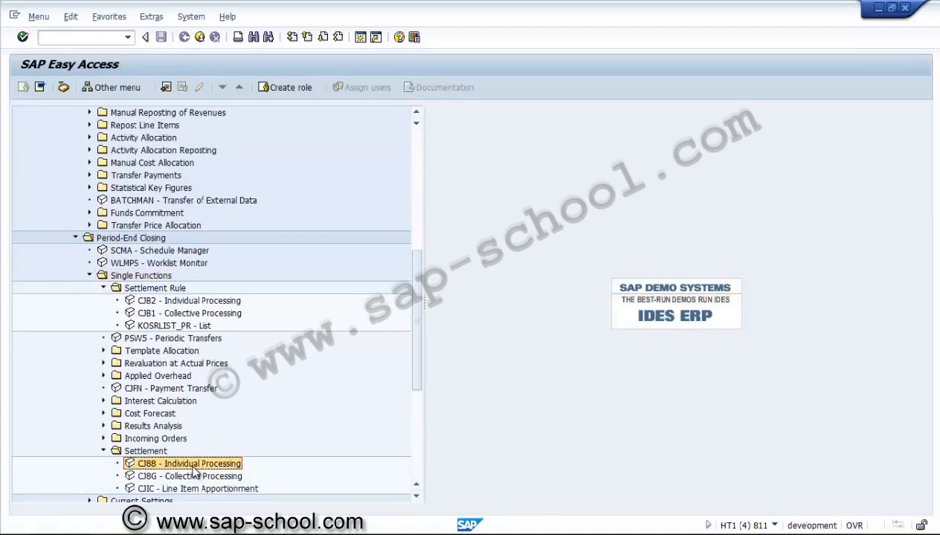
{"action": "double_click", "coordinate": [193, 466]}
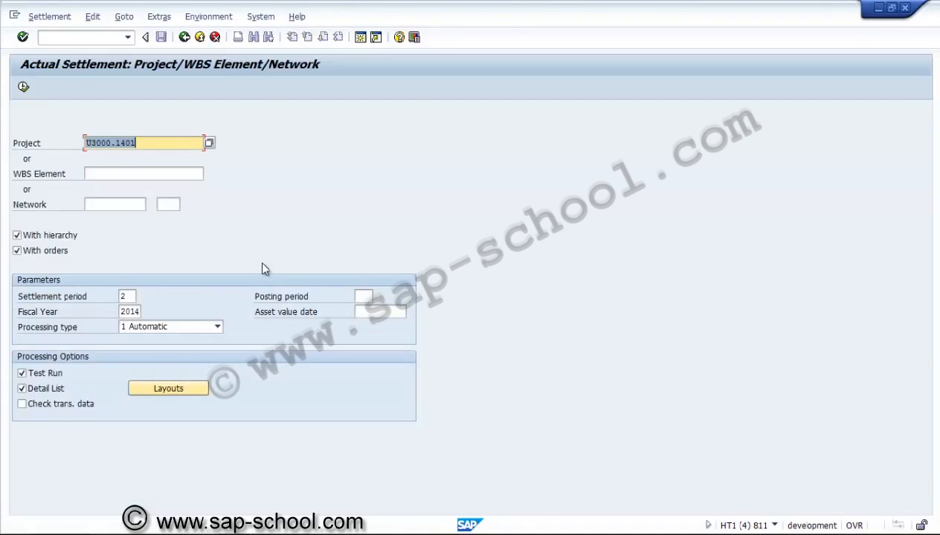
Execute a test run of actual settlement for project U3000.1401 with period 2, fiscal year 2014 and Automatic processing
{"action": "left_click", "coordinate": [150, 142]}
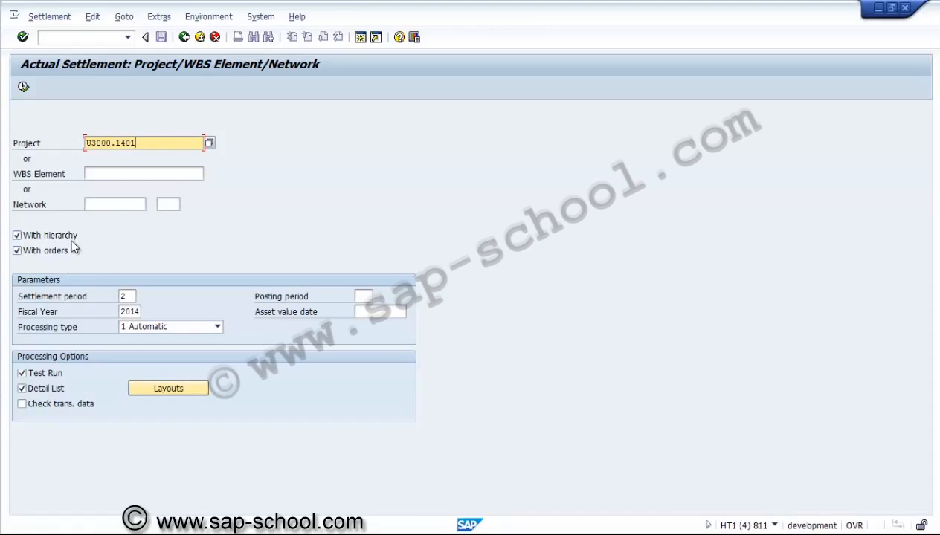
{"action": "left_click", "coordinate": [133, 297]}
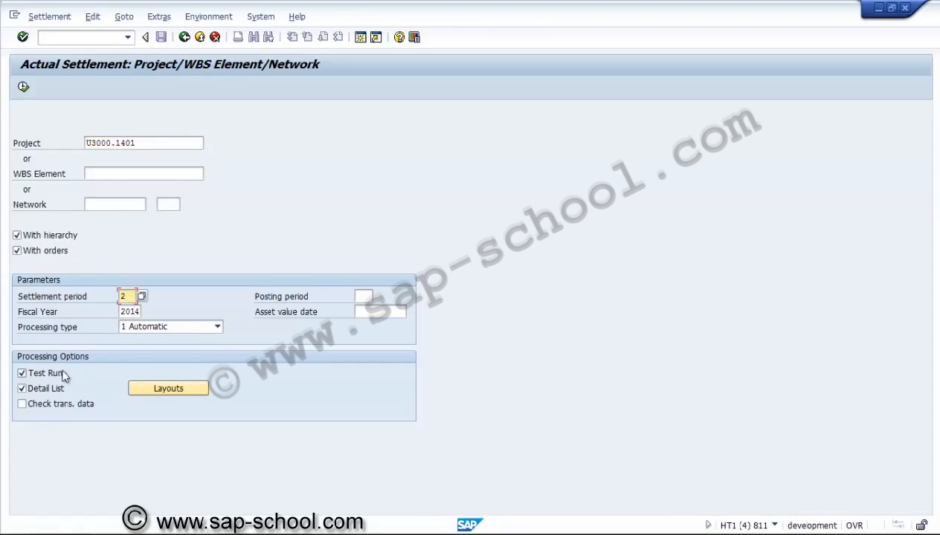
{"action": "left_click", "coordinate": [146, 333]}
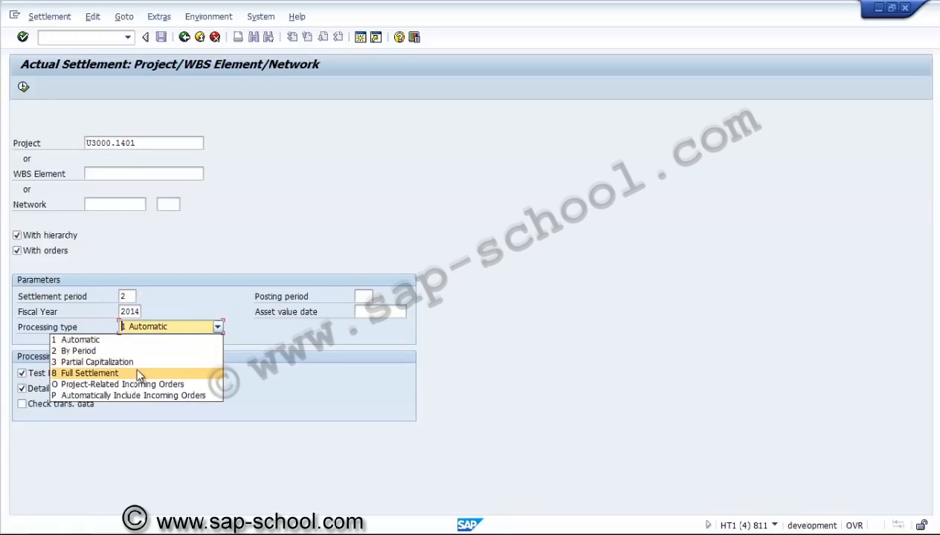
{"action": "left_click", "coordinate": [164, 330]}
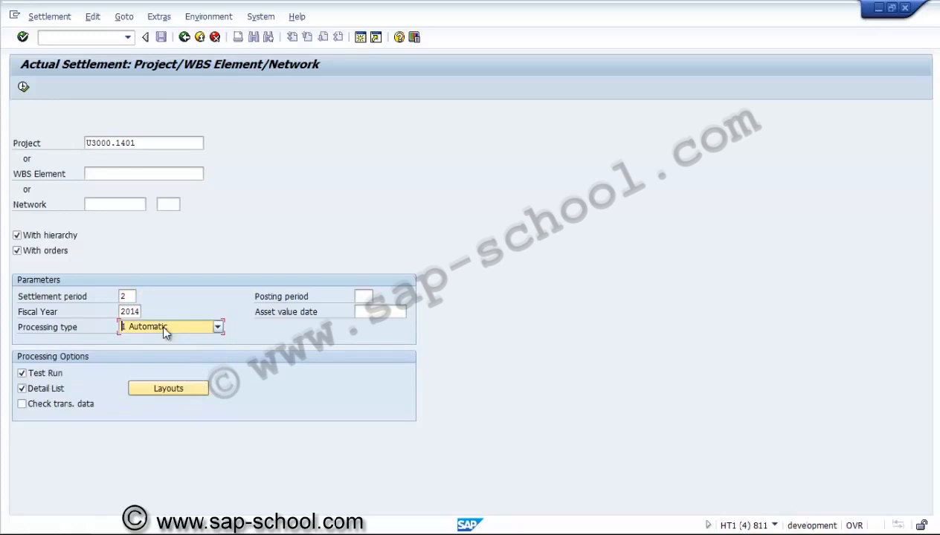
{"action": "left_click", "coordinate": [23, 86]}
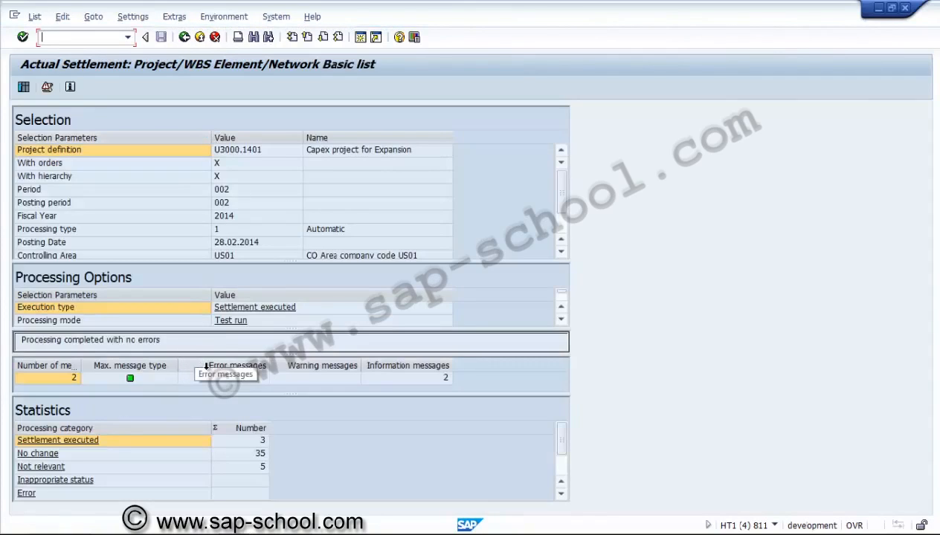
Review the test run's statistics and the senders, receivers and settled values in the detail list, and return to the selection screen
{"action": "left_click", "coordinate": [232, 441]}
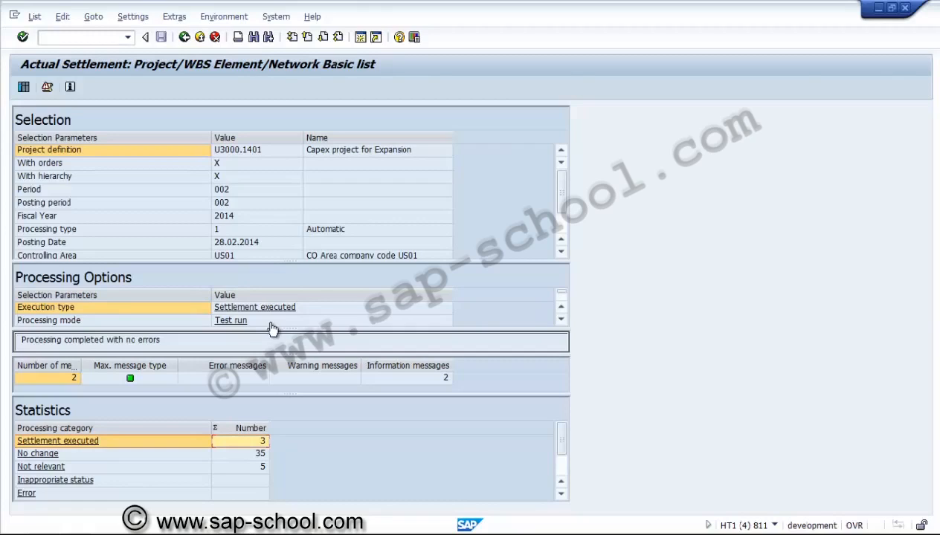
{"action": "left_click", "coordinate": [26, 88]}
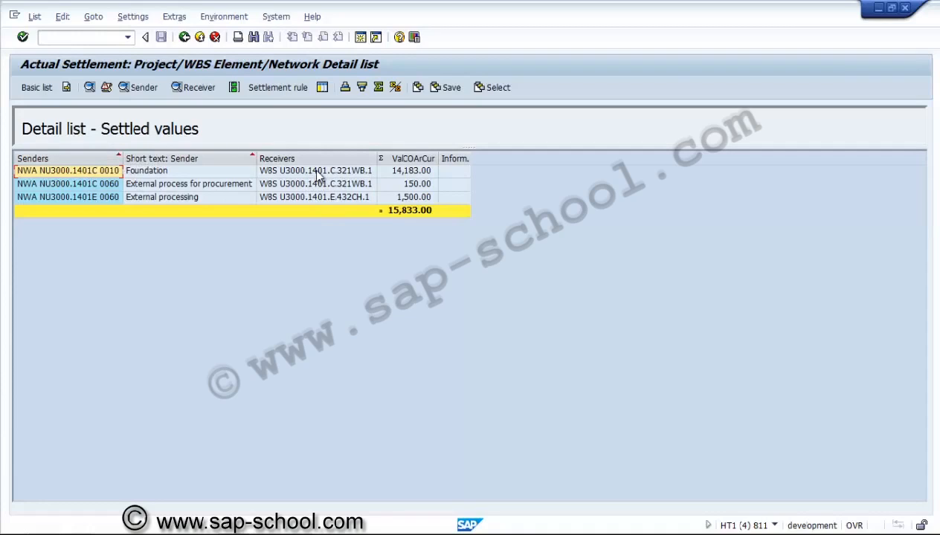
{"action": "left_click", "coordinate": [430, 173]}
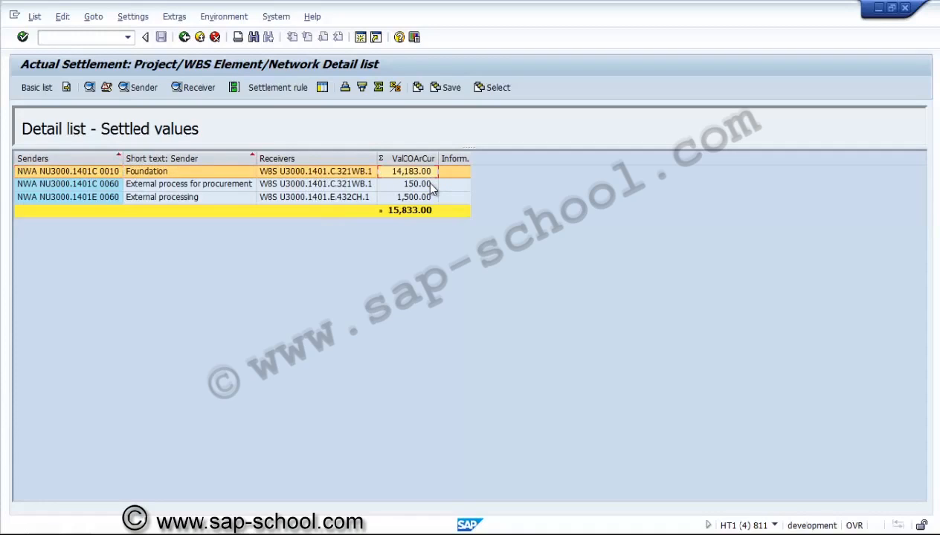
{"action": "left_click", "coordinate": [426, 183]}
{"action": "left_click", "coordinate": [428, 196]}
{"action": "left_click", "coordinate": [426, 185]}
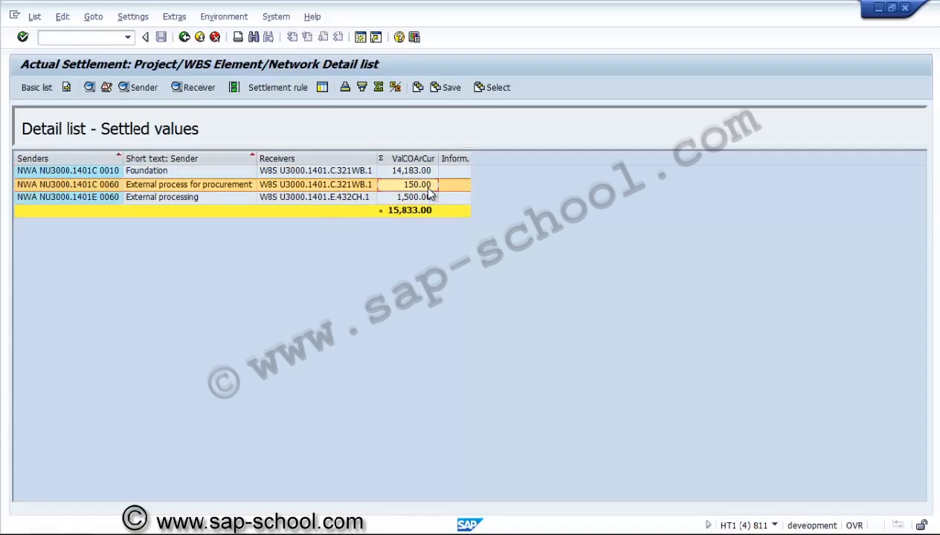
{"action": "left_click", "coordinate": [421, 170]}
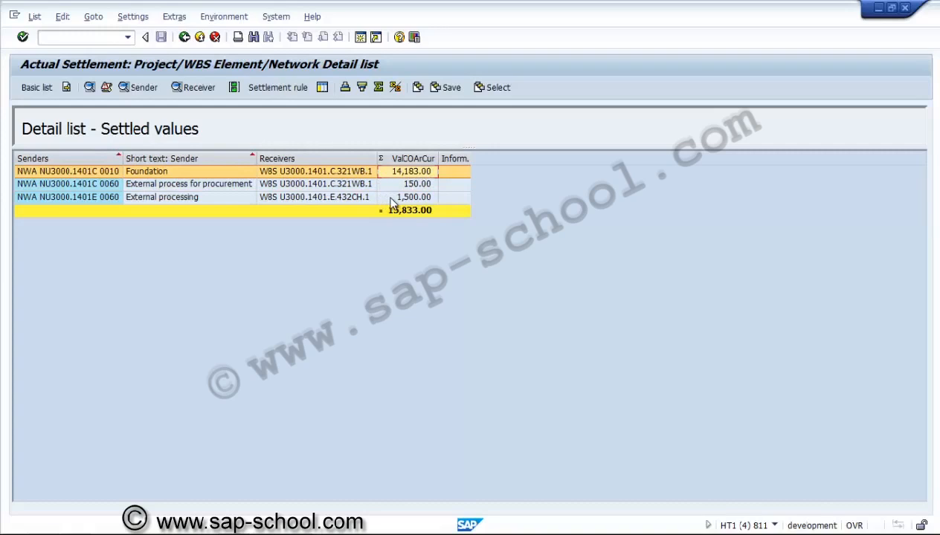
{"action": "left_click", "coordinate": [392, 199]}
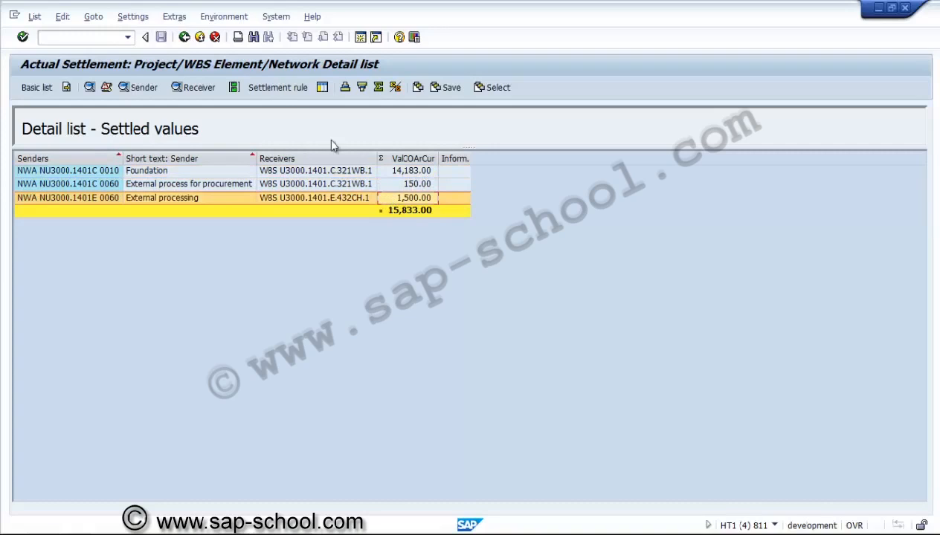
{"action": "left_click", "coordinate": [185, 39]}
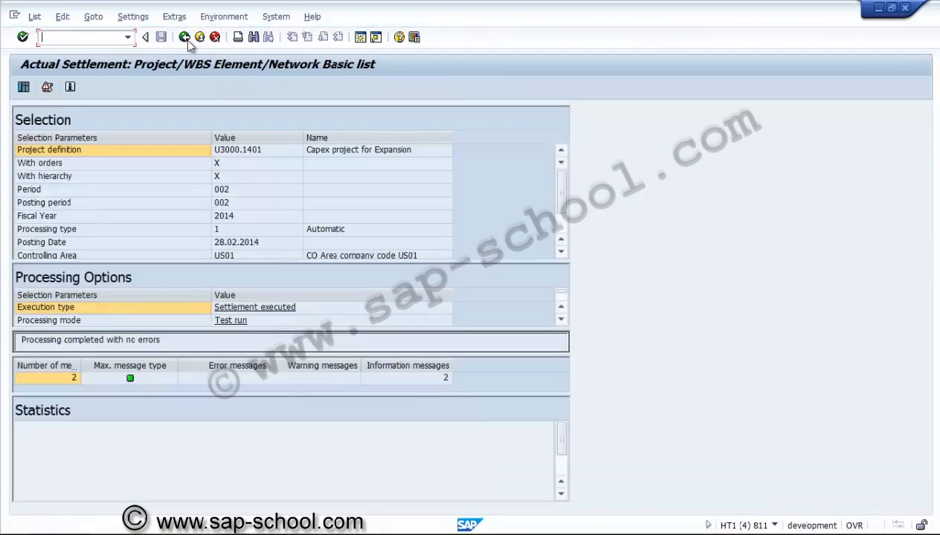
{"action": "left_click", "coordinate": [185, 38]}
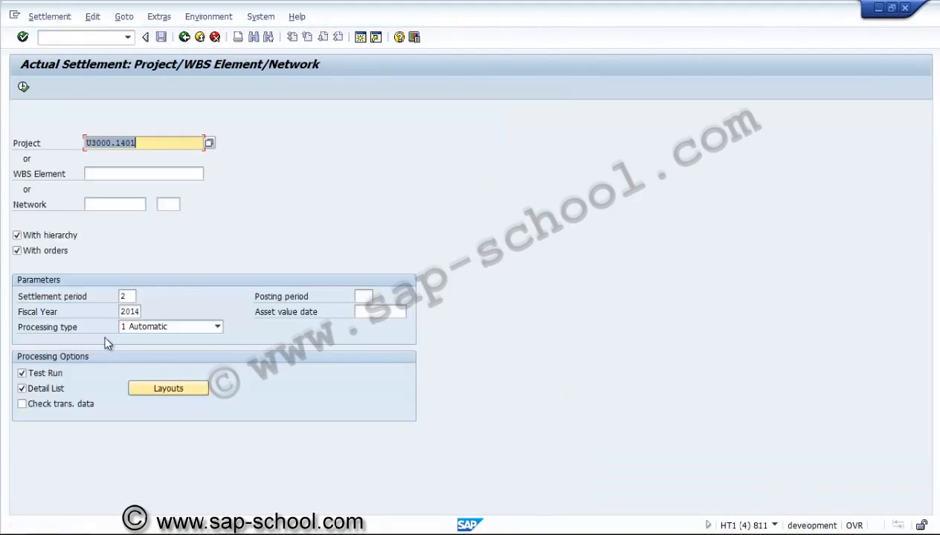
Turn off Test Run and execute the actual settlement of project U3000.1401 as an update run
{"action": "left_click", "coordinate": [59, 373]}
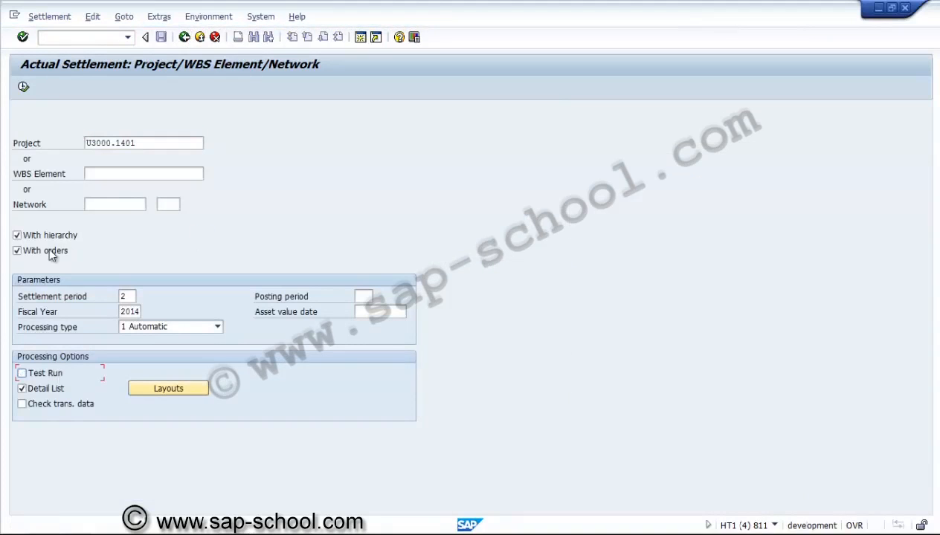
{"action": "left_click", "coordinate": [23, 88]}
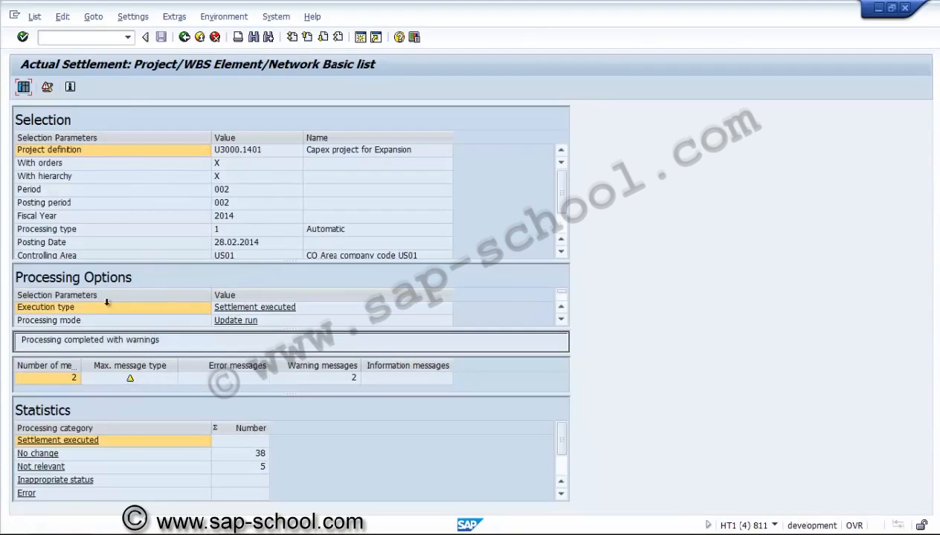
Review the update run's messages and its detail list of settled values, and return to the basic list
{"action": "left_click", "coordinate": [47, 88]}
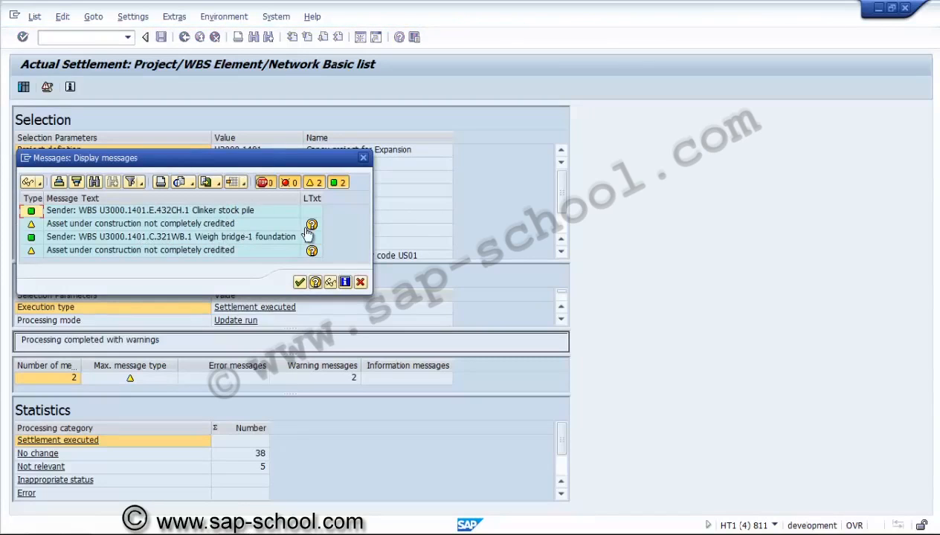
{"action": "left_click", "coordinate": [300, 282]}
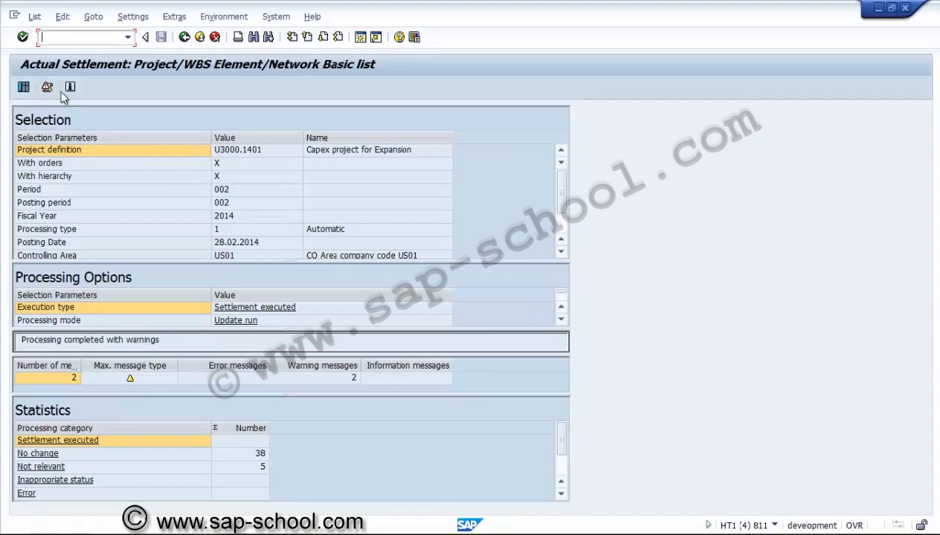
{"action": "left_click", "coordinate": [25, 87]}
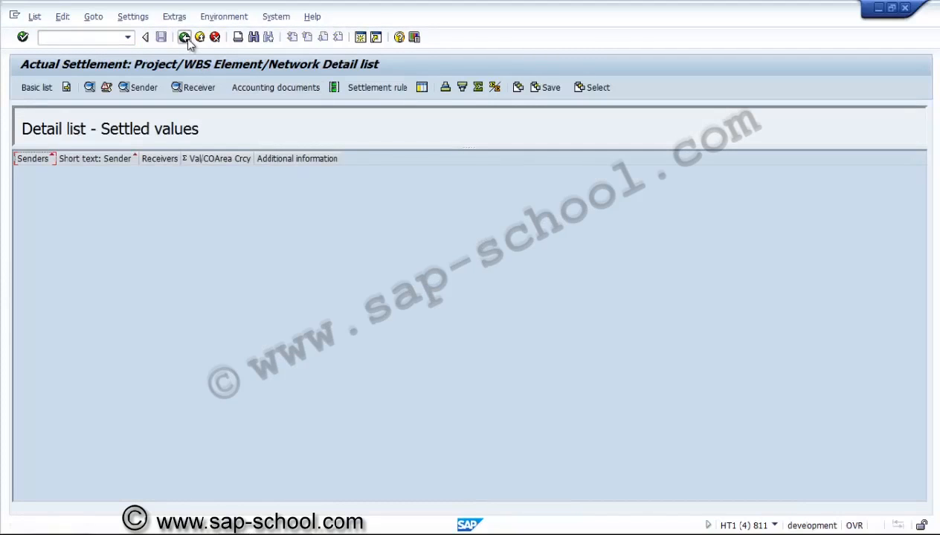
{"action": "left_click", "coordinate": [184, 37]}
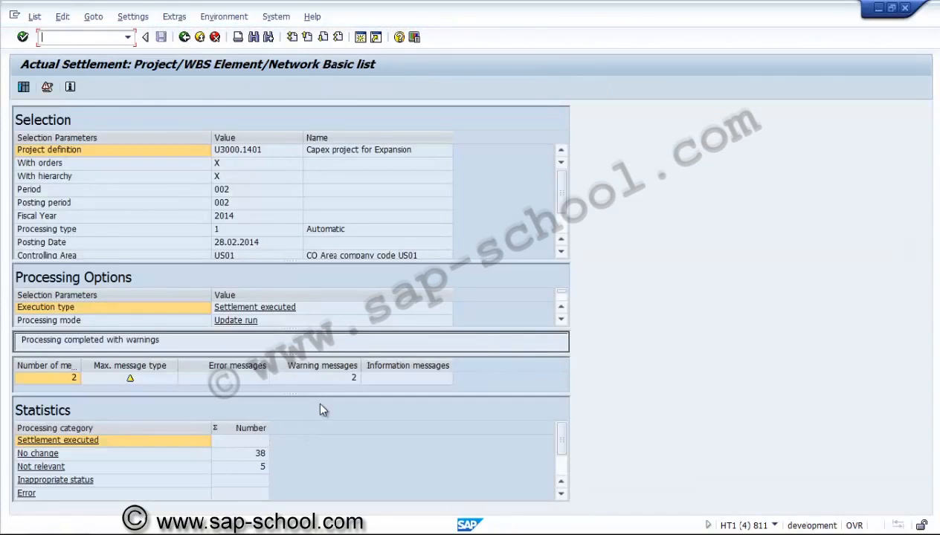
Check the update run's selection parameters in the basic list and return to the settlement selection screen
{"action": "scroll", "coordinate": [561, 238], "scroll_direction": "down", "scroll_amount": 3}
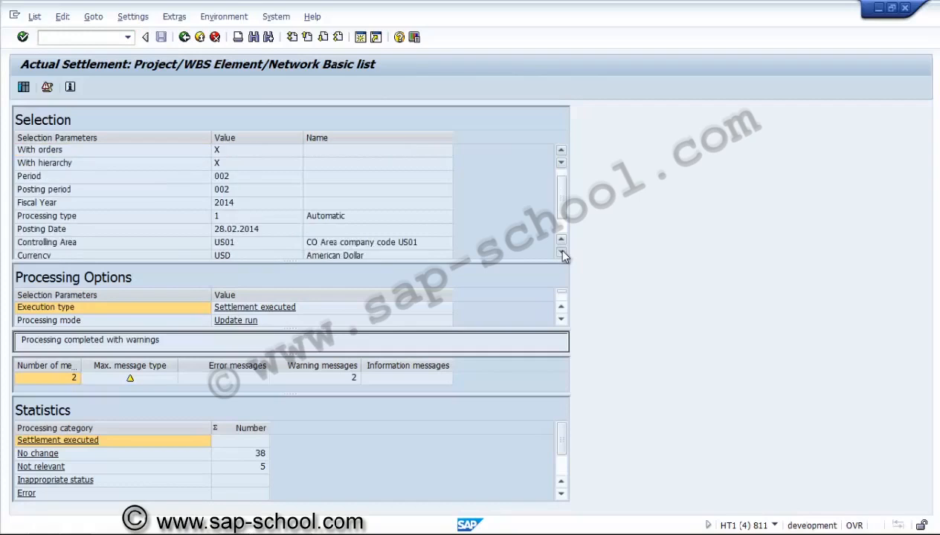
{"action": "left_click", "coordinate": [184, 37]}
{"action": "left_click", "coordinate": [184, 37]}
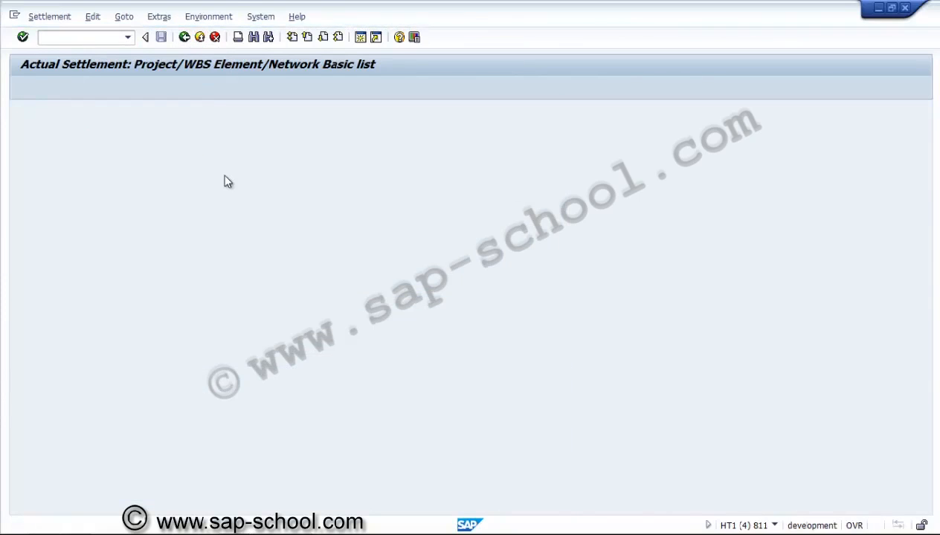
{"action": "left_click", "coordinate": [184, 40]}
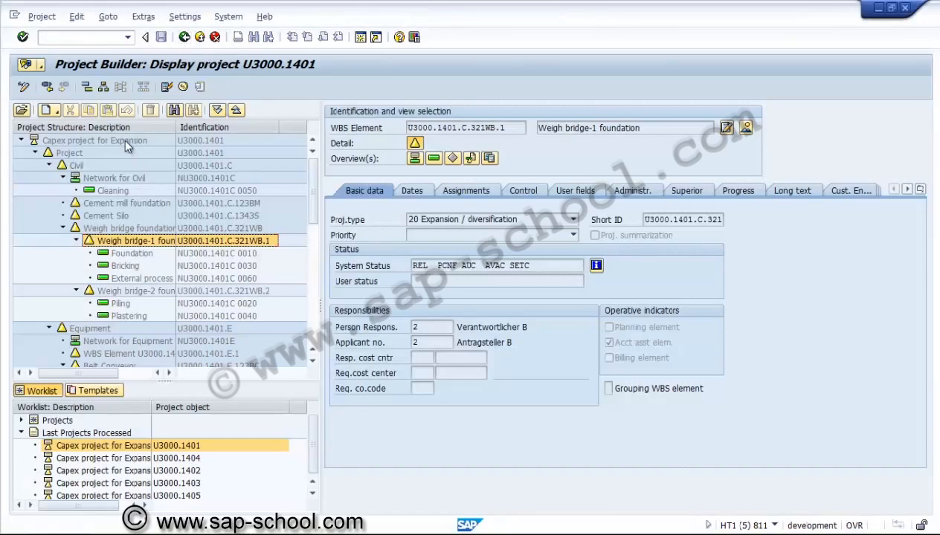
Switch to the Project Builder session and view the basic data of project definition U3000.1401, Weigh bridge foundation and Weigh bridge-1 foundation
{"action": "left_click", "coordinate": [124, 140]}
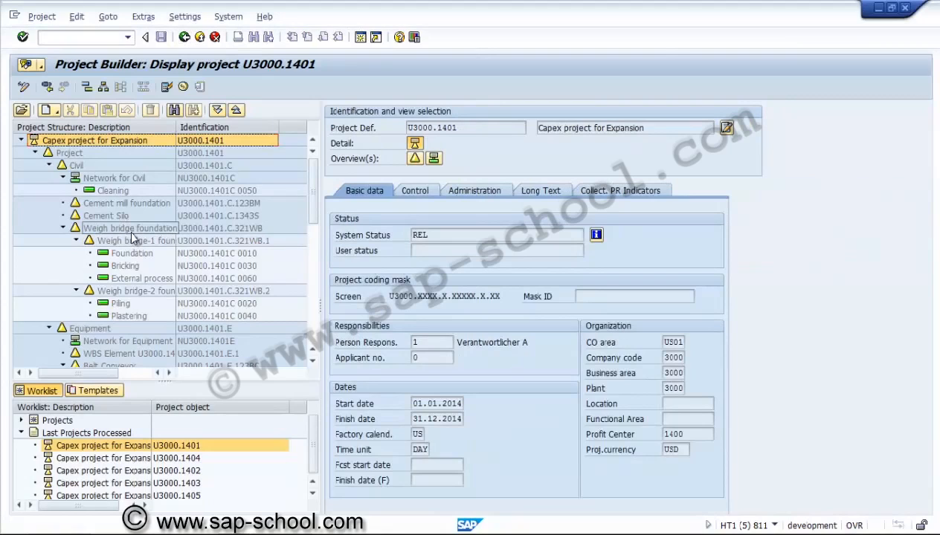
{"action": "left_click", "coordinate": [134, 231]}
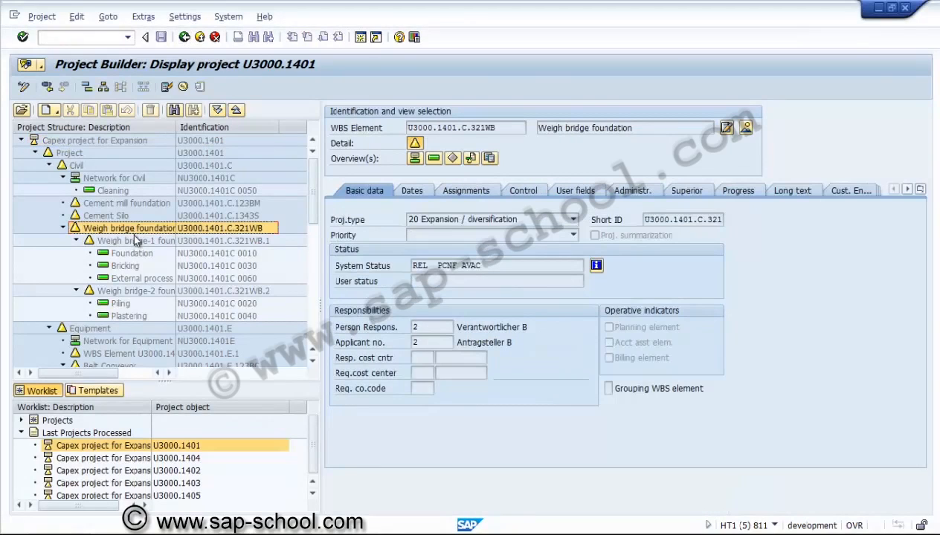
{"action": "left_click", "coordinate": [136, 242]}
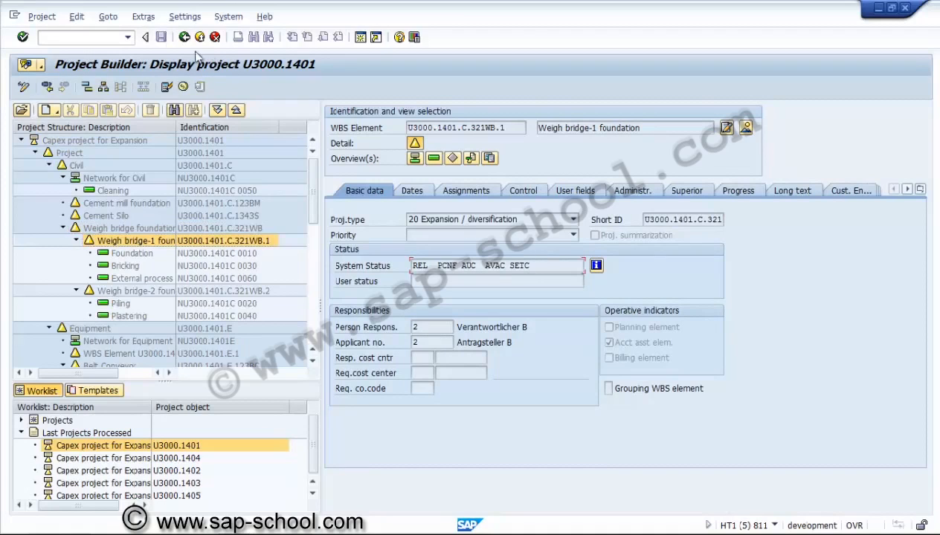
Display the settlement rule of WBS element Weigh bridge-1 foundation, check its settlement receiver and short text, and return to the project
{"action": "left_click", "coordinate": [77, 17]}
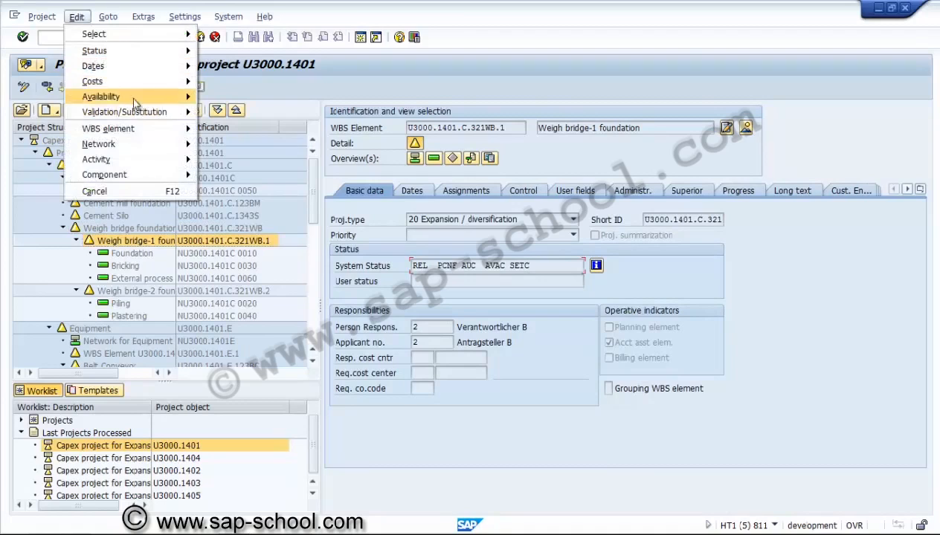
{"action": "mouse_move", "coordinate": [138, 132]}
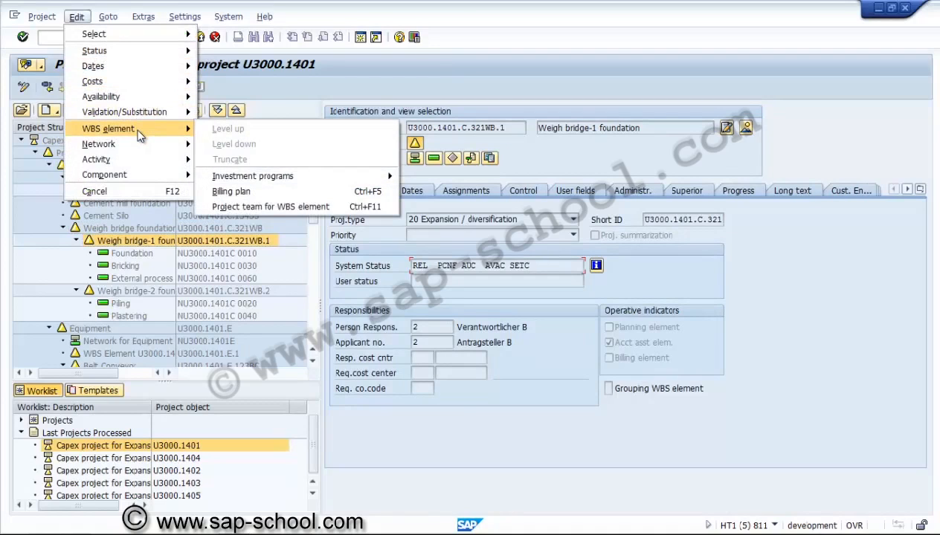
{"action": "mouse_move", "coordinate": [151, 77]}
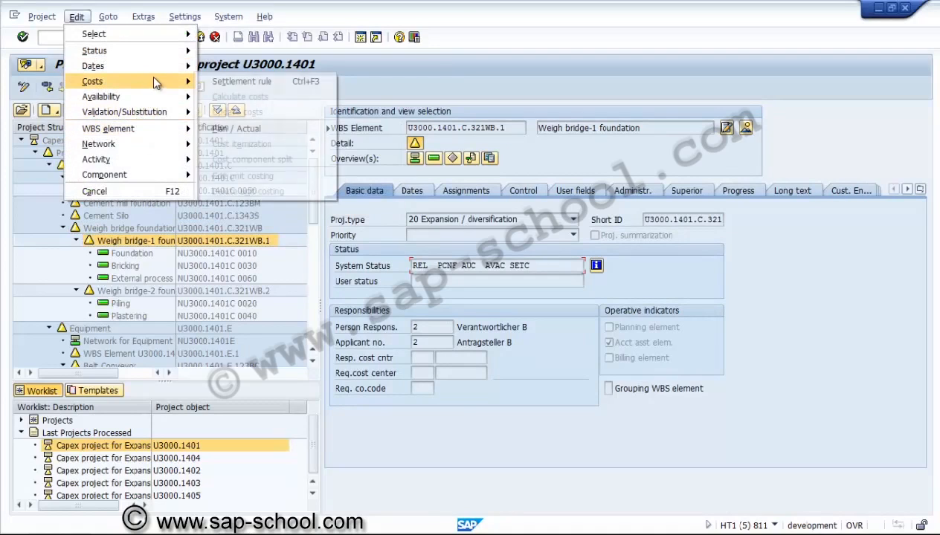
{"action": "left_click", "coordinate": [208, 82]}
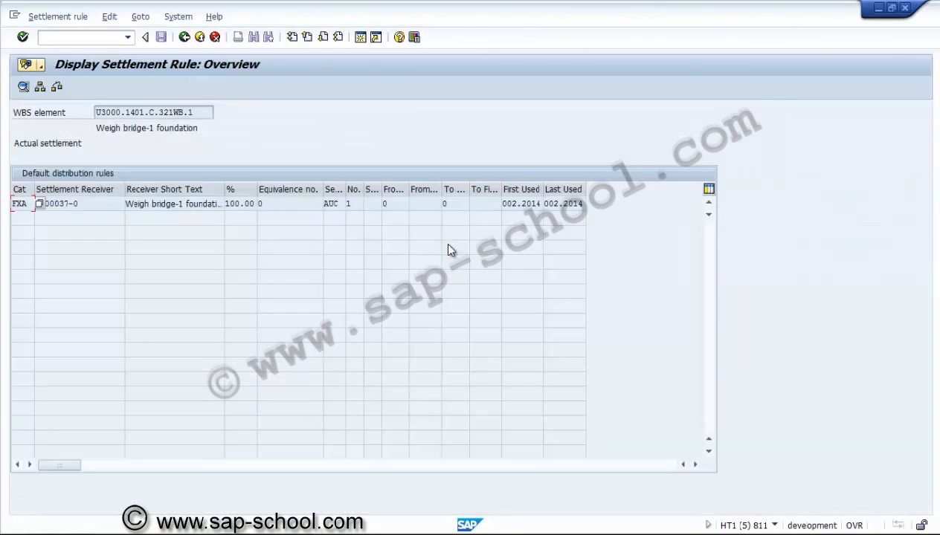
{"action": "left_click", "coordinate": [94, 205]}
{"action": "left_click", "coordinate": [196, 207]}
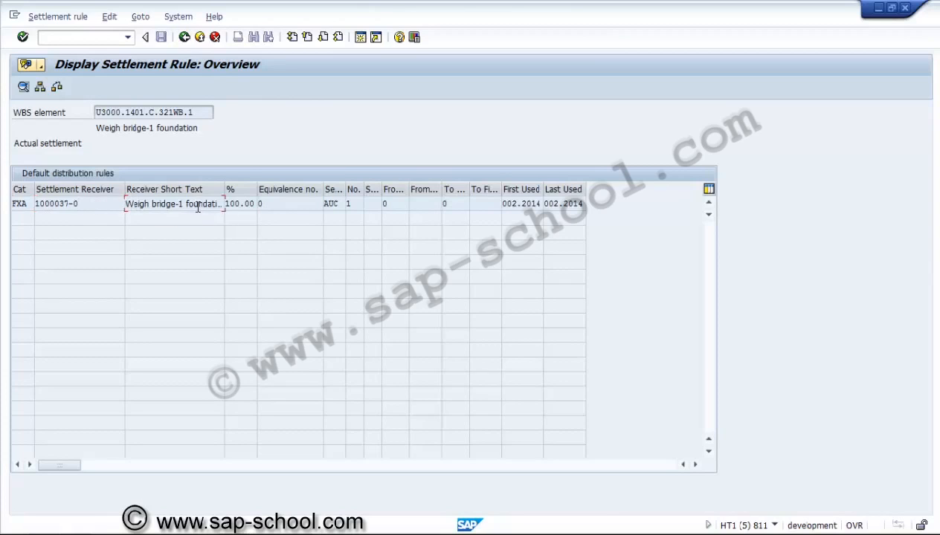
{"action": "left_click", "coordinate": [184, 37]}
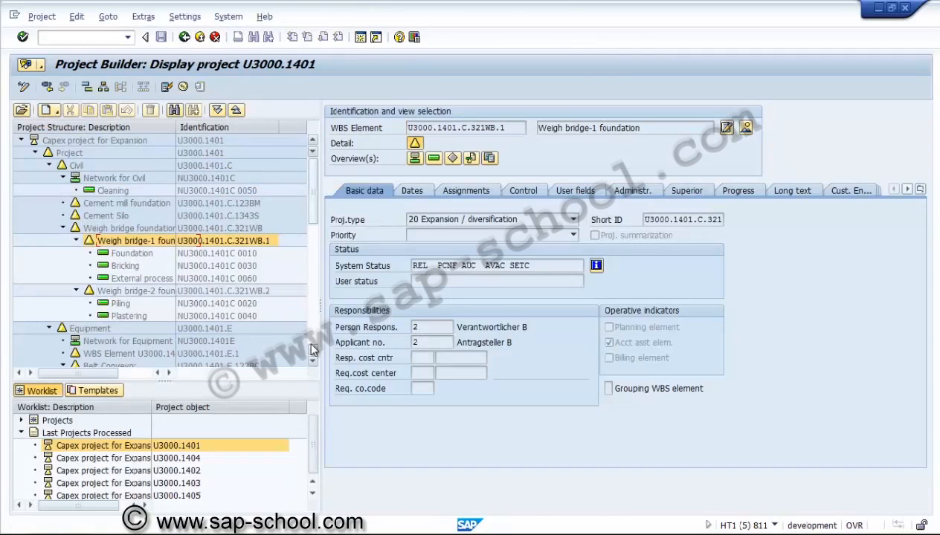
Display the settlement rule of WBS element Clinker stock pile under Equipment, check its settlement receiver, and return to the project
{"action": "left_click", "coordinate": [157, 290]}
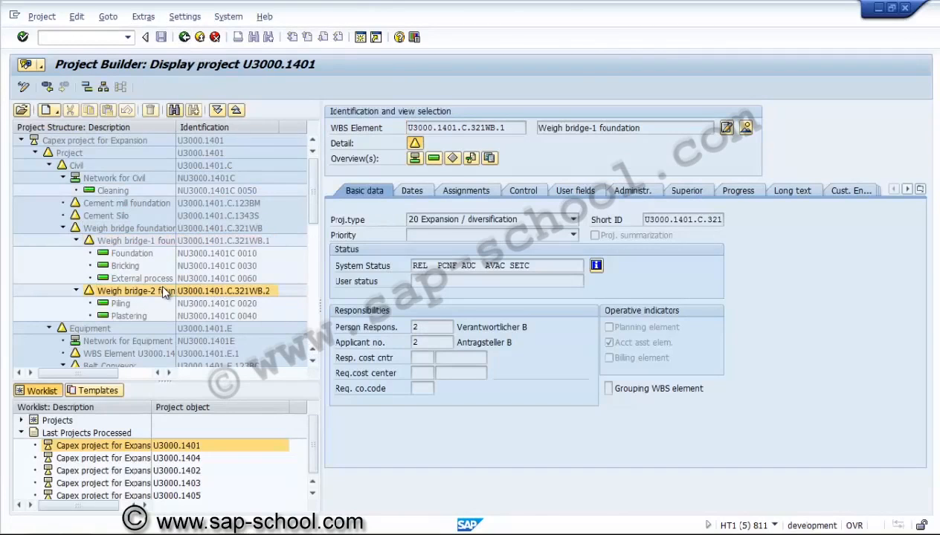
{"action": "left_click", "coordinate": [312, 361]}
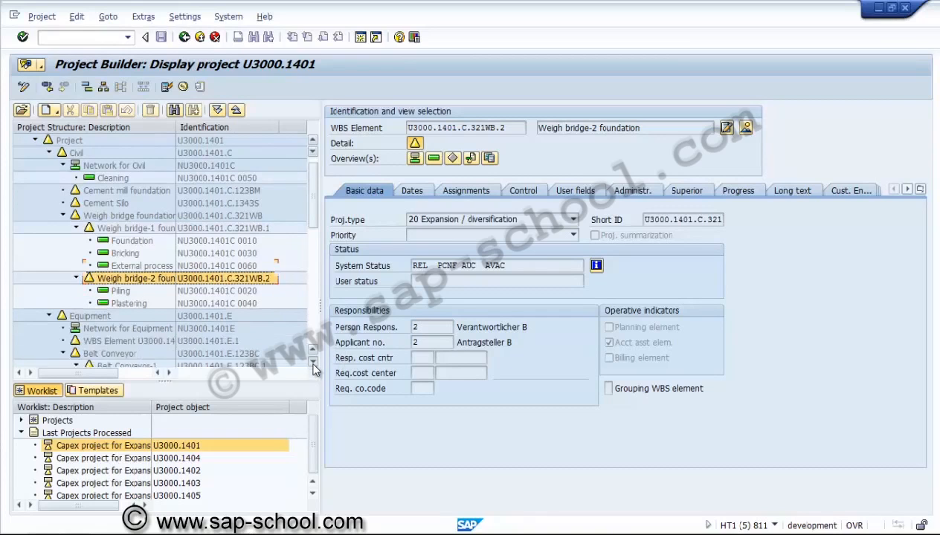
{"action": "left_click", "coordinate": [312, 361]}
{"action": "left_click", "coordinate": [312, 362]}
{"action": "left_click", "coordinate": [313, 361]}
{"action": "left_click", "coordinate": [312, 362]}
{"action": "left_click", "coordinate": [313, 361]}
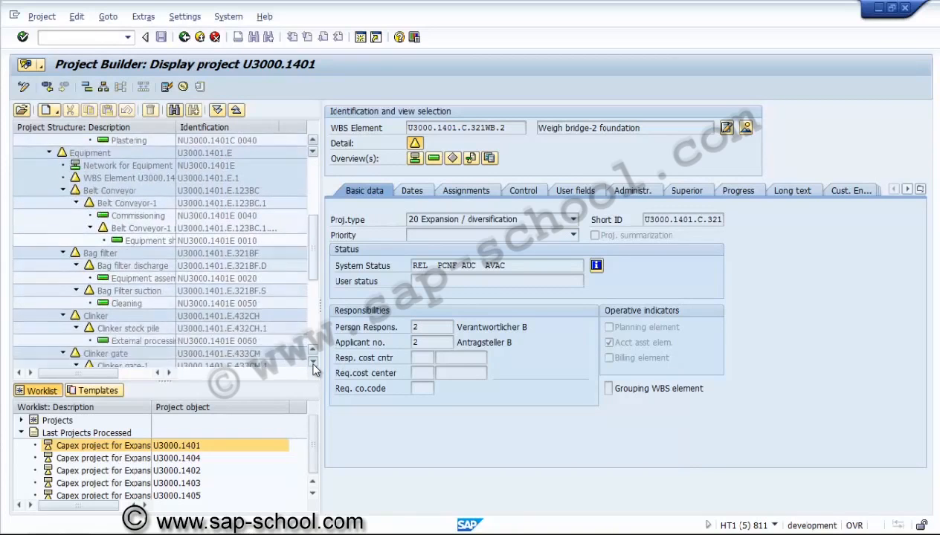
{"action": "left_click", "coordinate": [313, 362]}
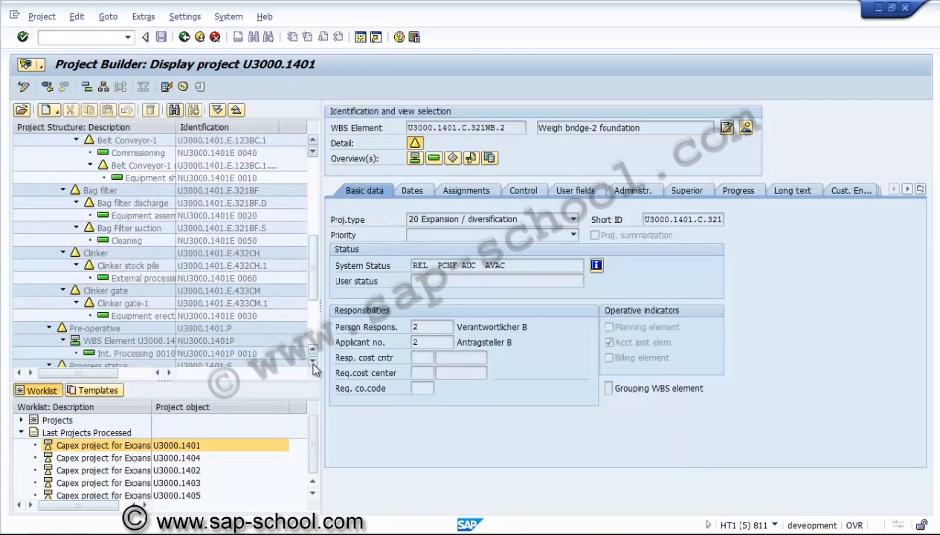
{"action": "left_click", "coordinate": [149, 266]}
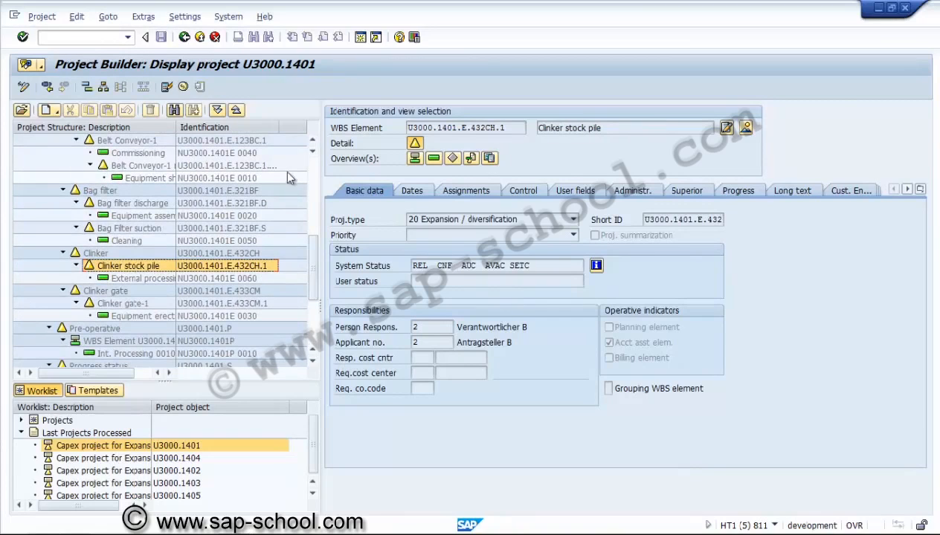
{"action": "left_click", "coordinate": [77, 17]}
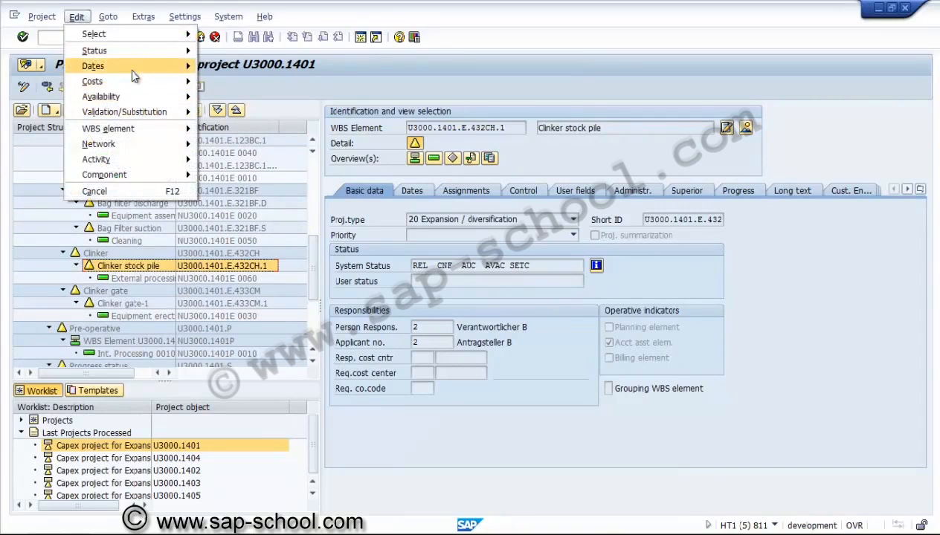
{"action": "mouse_move", "coordinate": [138, 88]}
{"action": "left_click", "coordinate": [230, 82]}
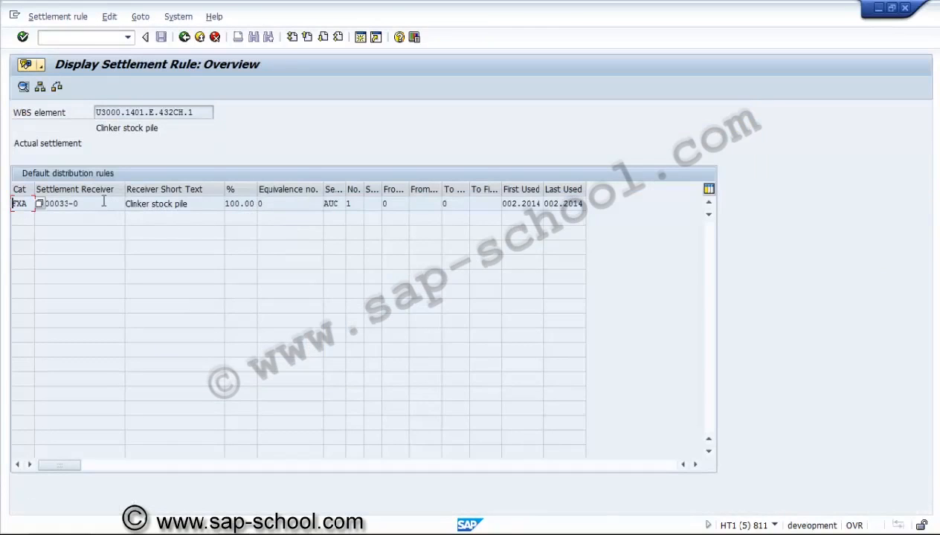
{"action": "left_click", "coordinate": [104, 203]}
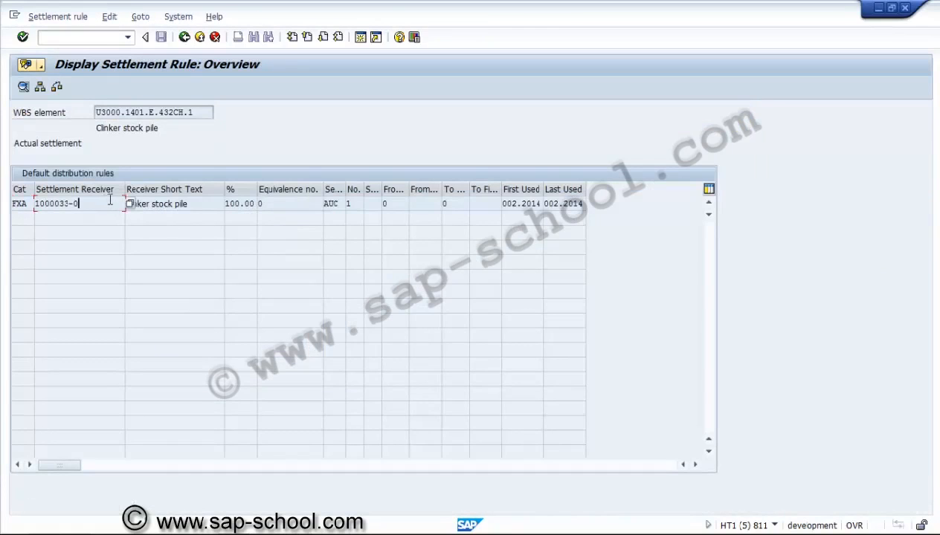
{"action": "left_click", "coordinate": [184, 37]}
Display the asset under construction for Clinker stock pile, review its asset values and settlement transaction, and return to the project
{"action": "left_click", "coordinate": [76, 16]}
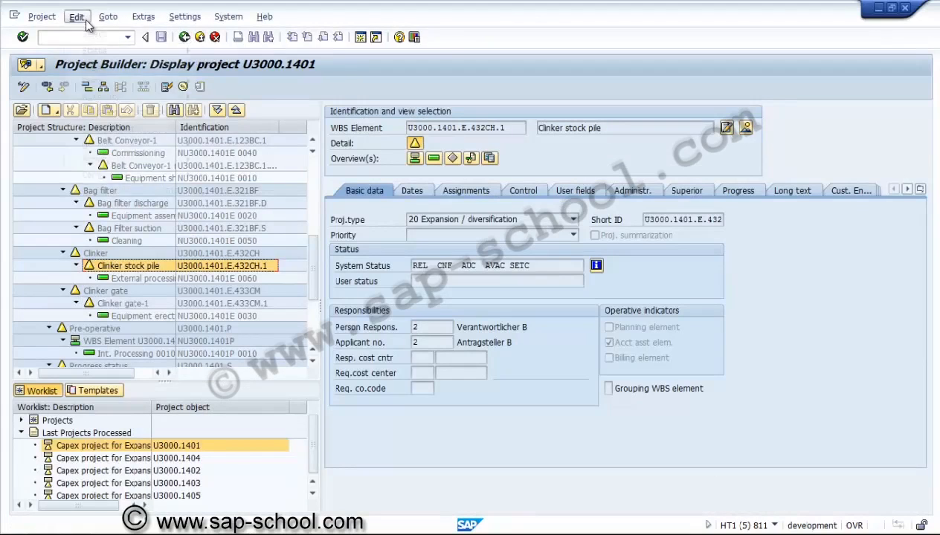
{"action": "mouse_move", "coordinate": [146, 127]}
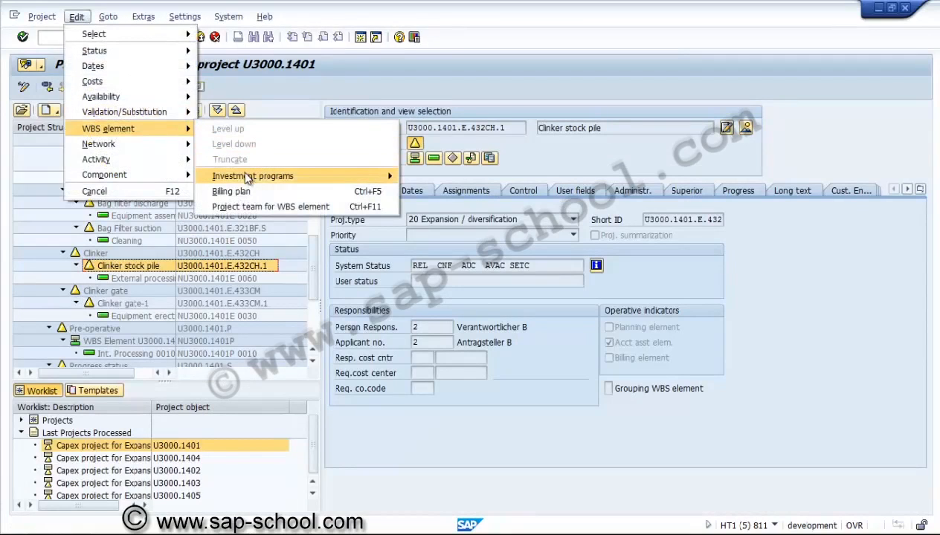
{"action": "mouse_move", "coordinate": [249, 176]}
{"action": "left_click", "coordinate": [419, 192]}
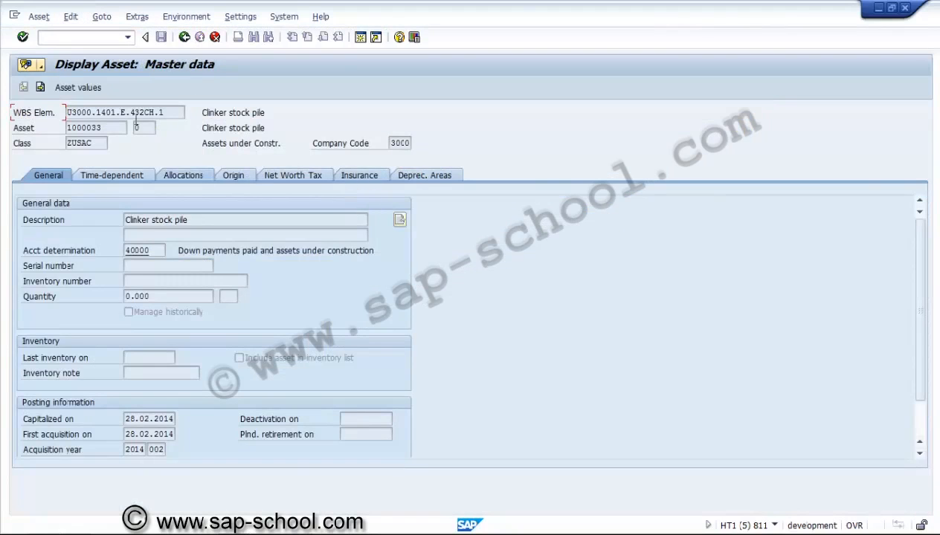
{"action": "left_click", "coordinate": [98, 85]}
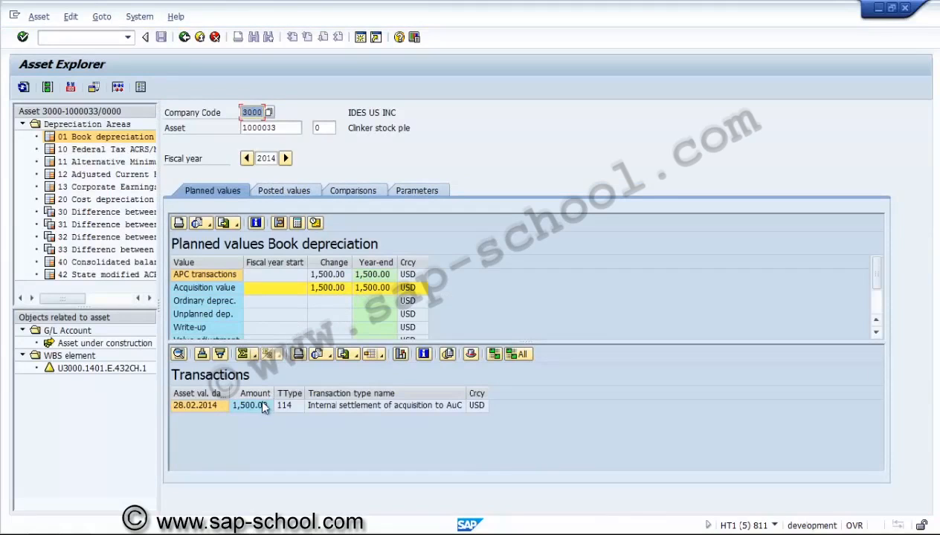
{"action": "left_click", "coordinate": [210, 408]}
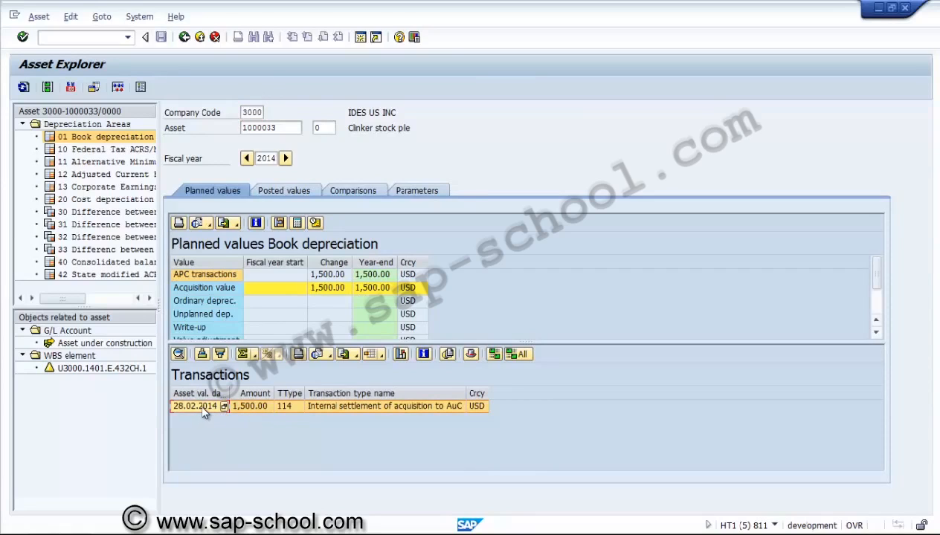
{"action": "left_click", "coordinate": [184, 38]}
{"action": "left_click", "coordinate": [183, 38]}
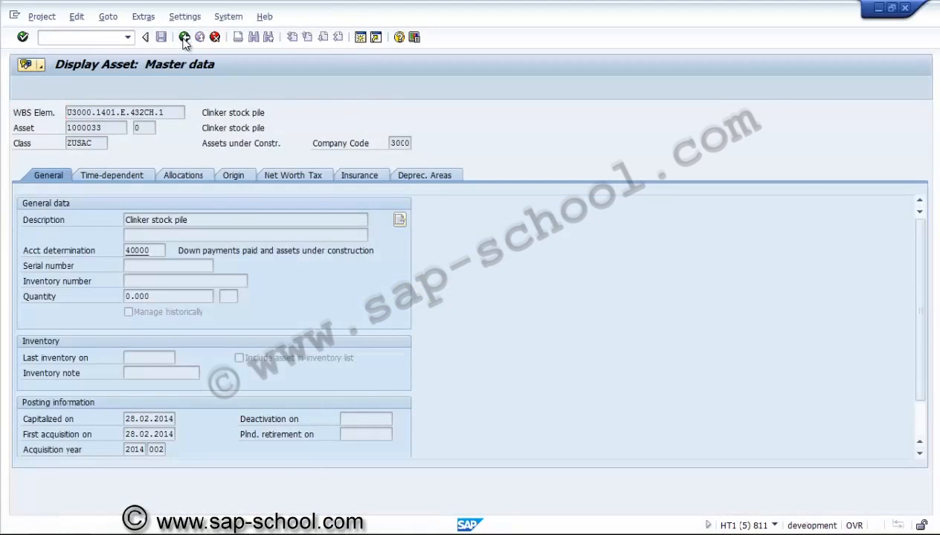
Display the asset under construction for Weigh bridge-1 foundation, review its asset values and transactions, and leave the asset display
{"action": "scroll", "coordinate": [307, 168], "scroll_direction": "up", "scroll_amount": 6}
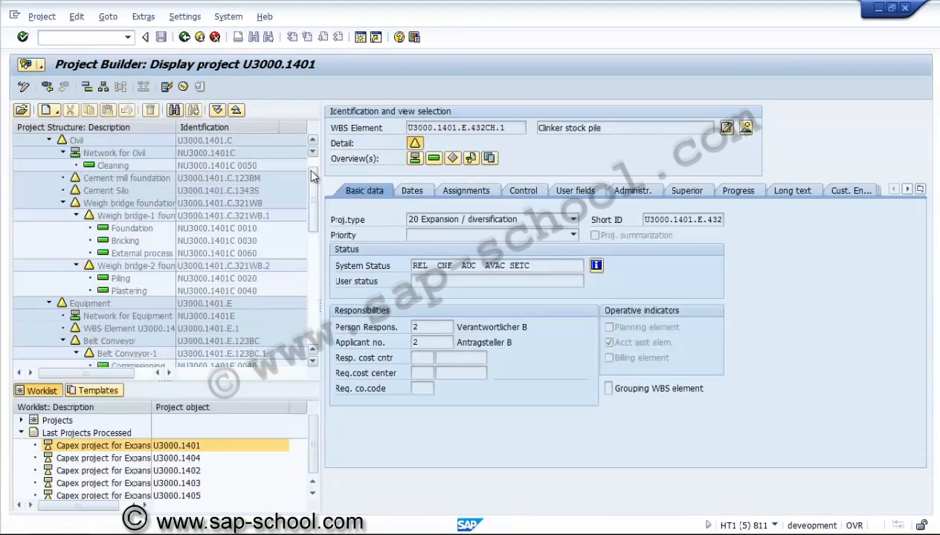
{"action": "left_click", "coordinate": [161, 215]}
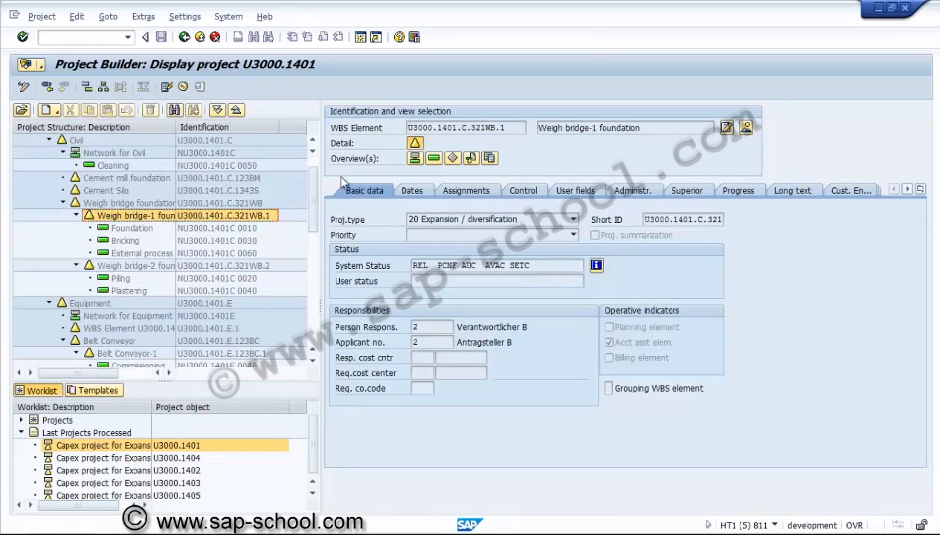
{"action": "left_click", "coordinate": [77, 17]}
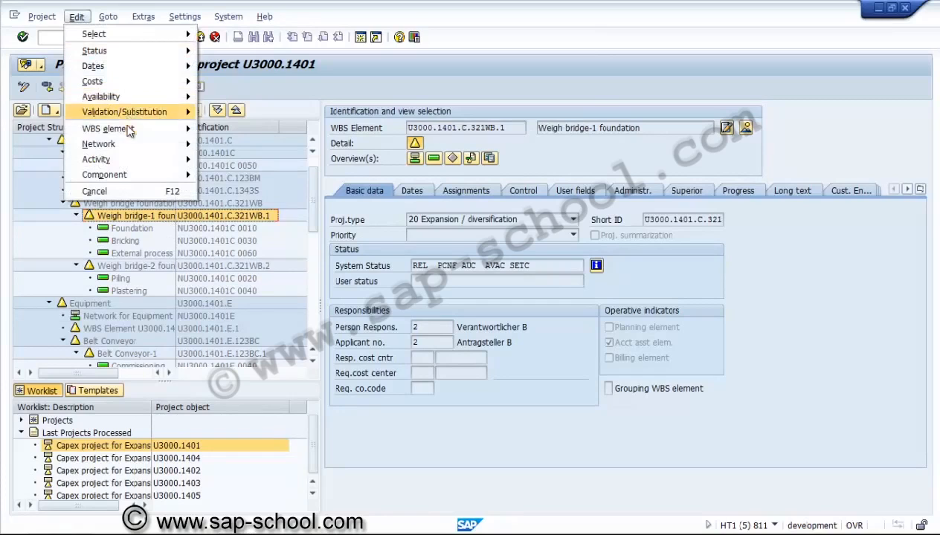
{"action": "mouse_move", "coordinate": [129, 132]}
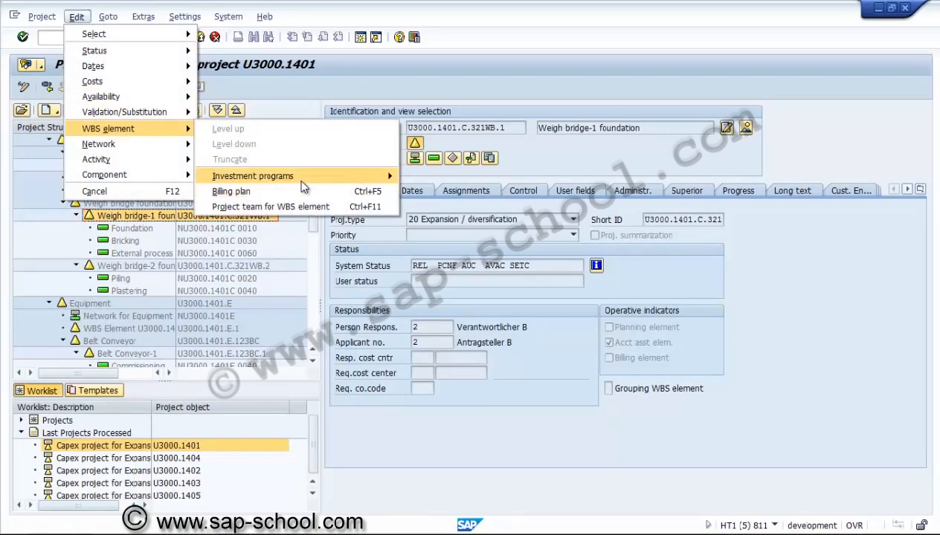
{"action": "mouse_move", "coordinate": [301, 180]}
{"action": "left_click", "coordinate": [433, 187]}
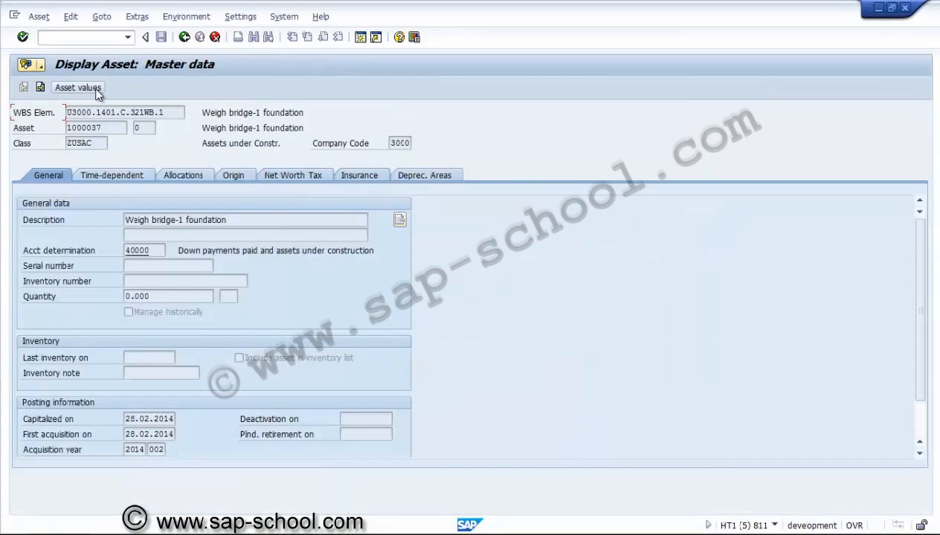
{"action": "left_click", "coordinate": [96, 91]}
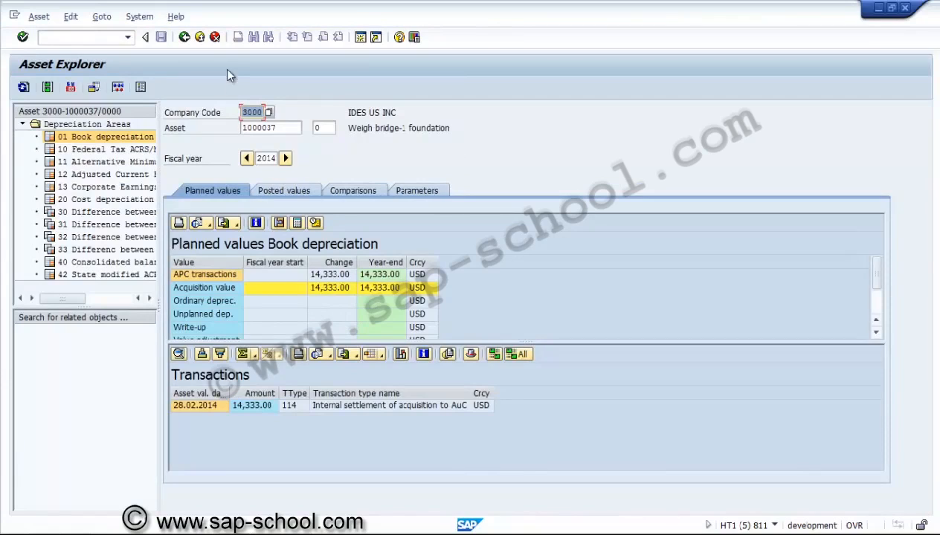
{"action": "left_click", "coordinate": [184, 37]}
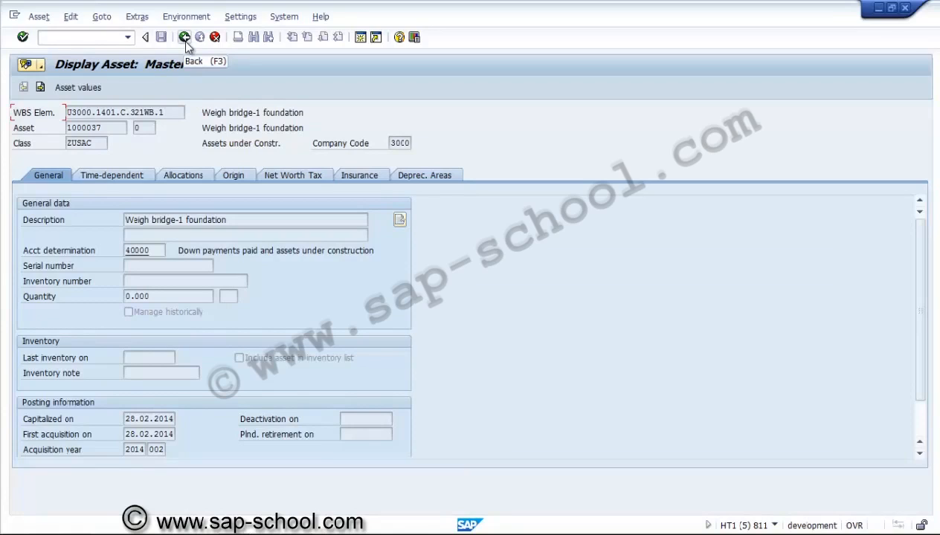
{"action": "left_click", "coordinate": [184, 38]}
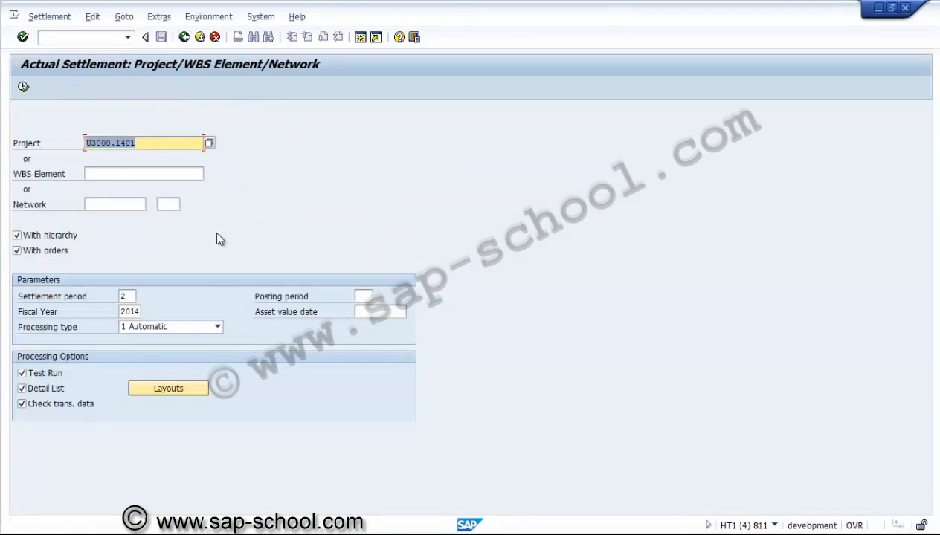
Look up the reversal function of the actual settlement for project U3000.1401 without running it
{"action": "key", "text": "F10"}
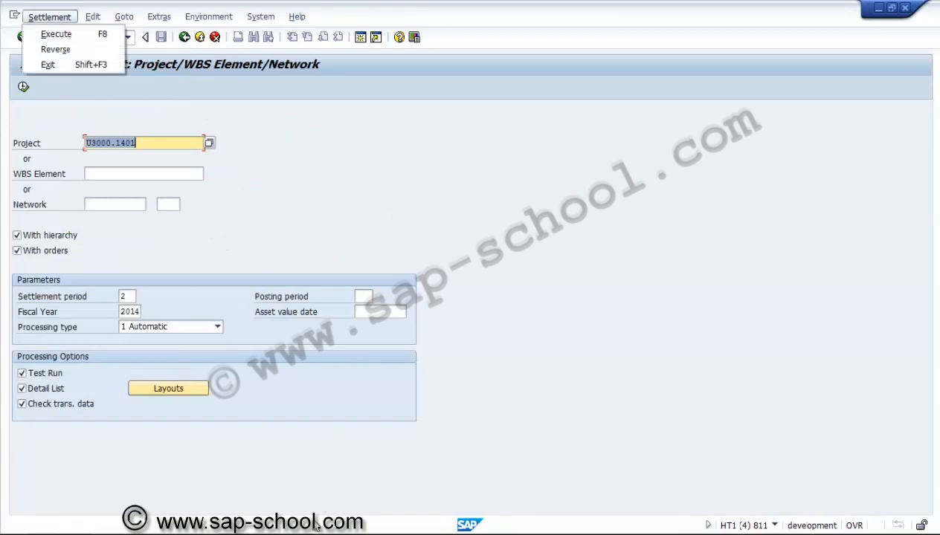
{"action": "left_click", "coordinate": [348, 248]}
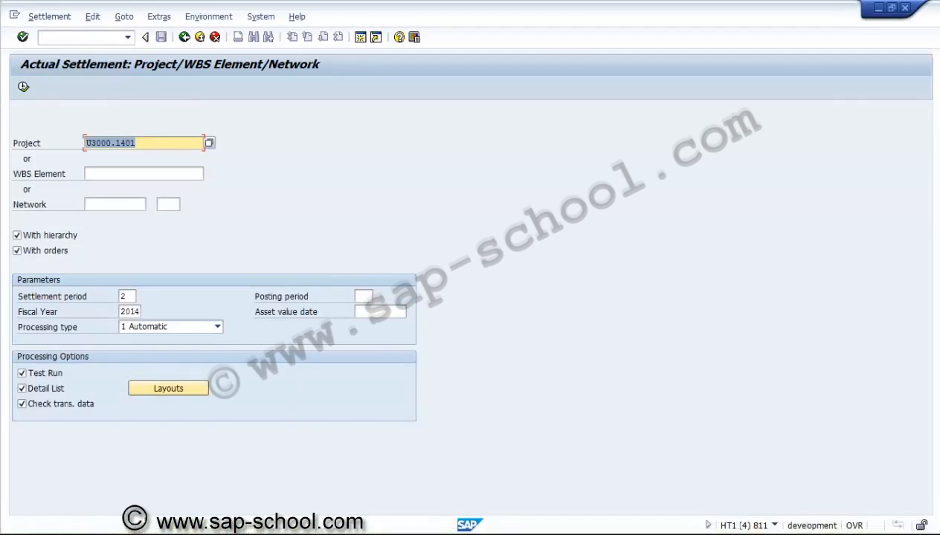
Start creating a new asset with AS01 in asset class 5 (Plant and equipment), company code 3000, and open its master data
{"action": "mouse_move", "coordinate": [234, 525]}
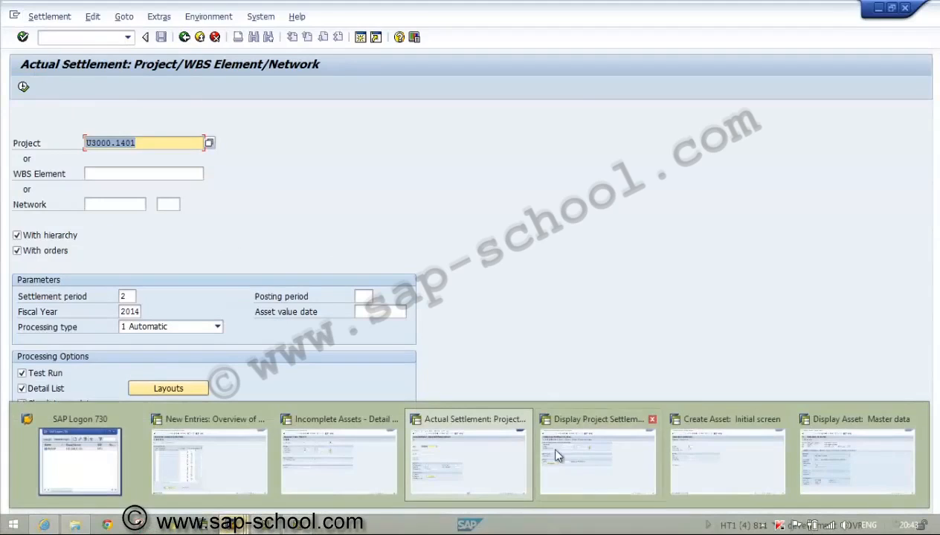
{"action": "left_click", "coordinate": [702, 445]}
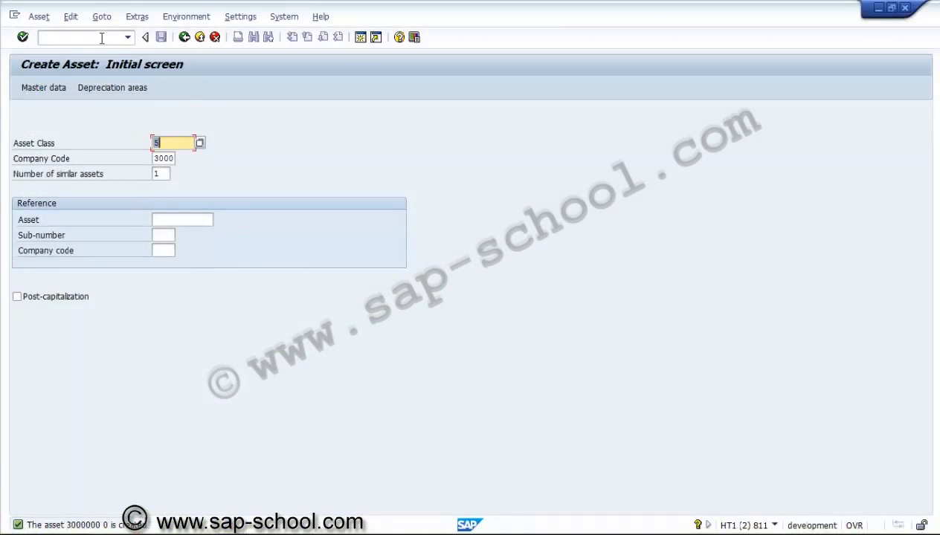
{"action": "left_click", "coordinate": [102, 37]}
{"action": "type", "text": "/NAS01"}
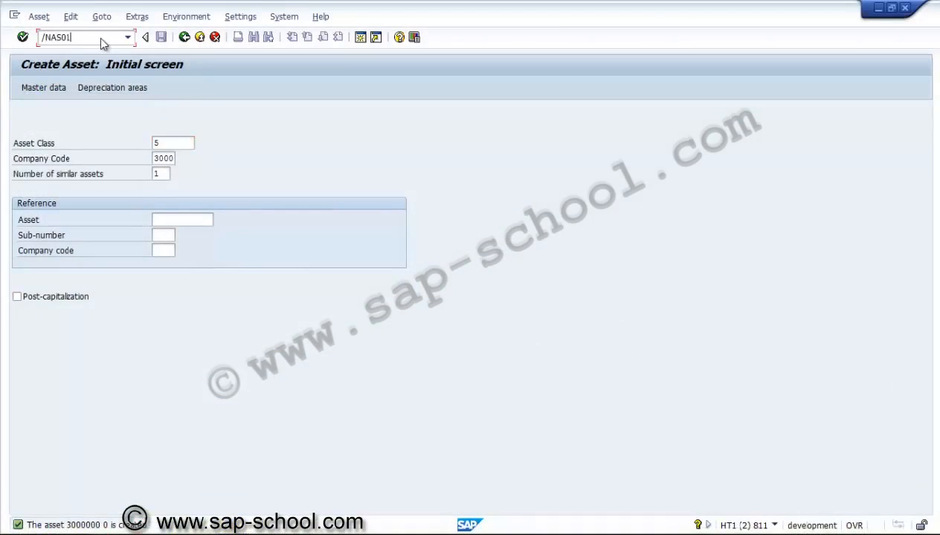
{"action": "key", "text": "Return"}
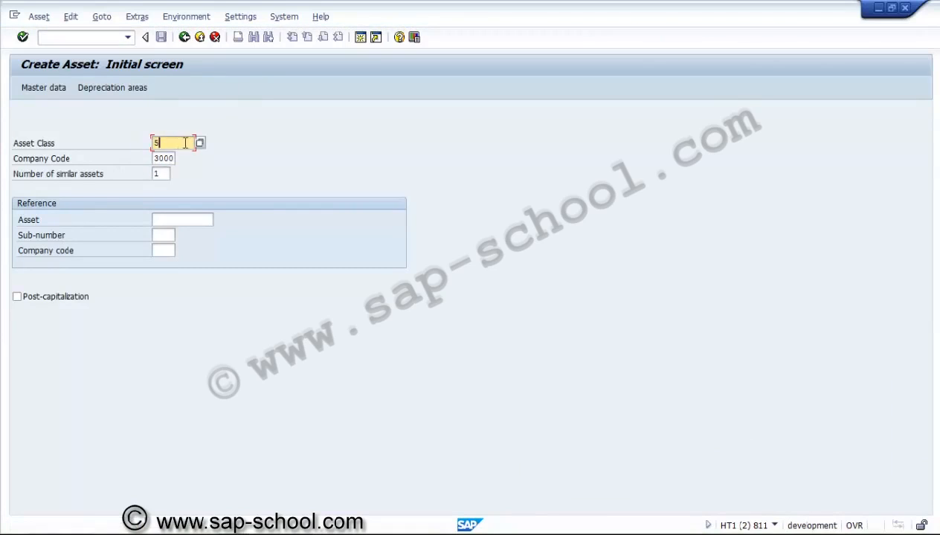
{"action": "key", "text": "Return"}
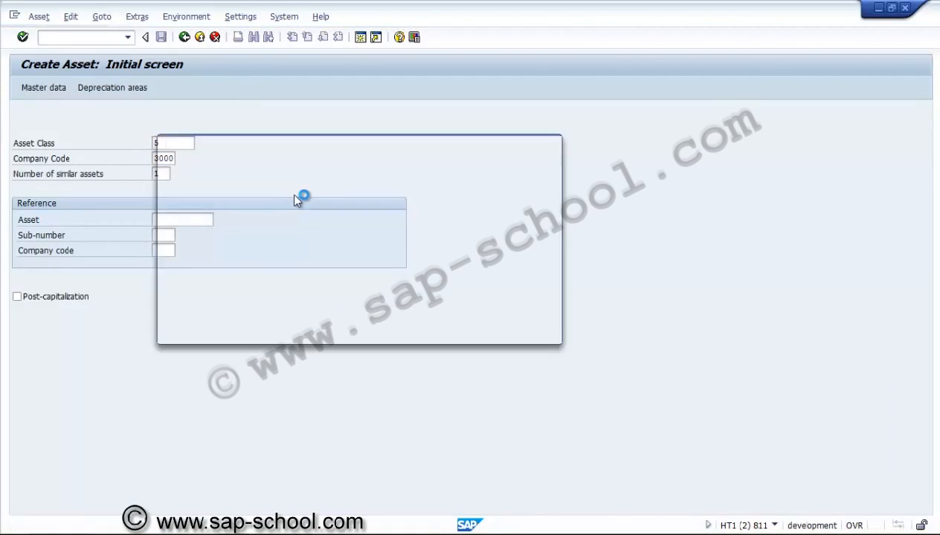
{"action": "key", "text": "Return"}
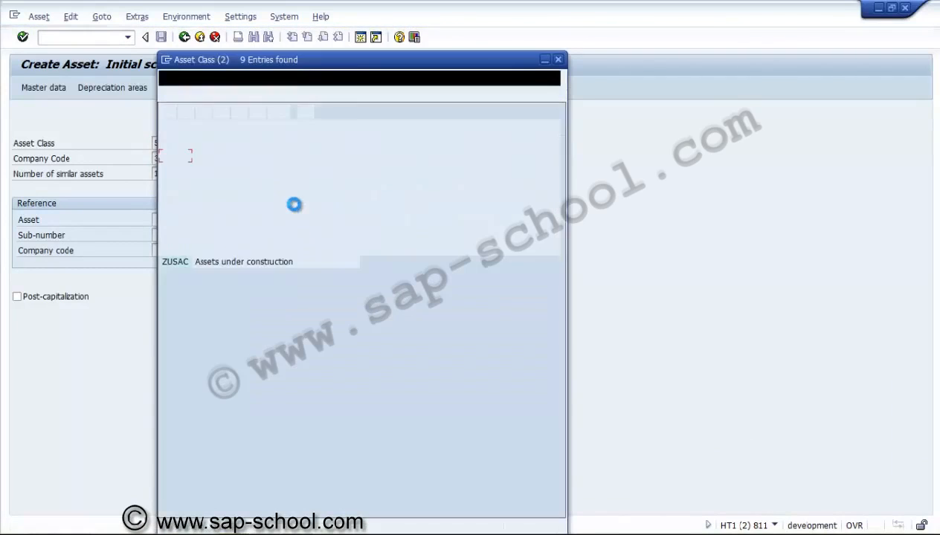
{"action": "double_click", "coordinate": [254, 215]}
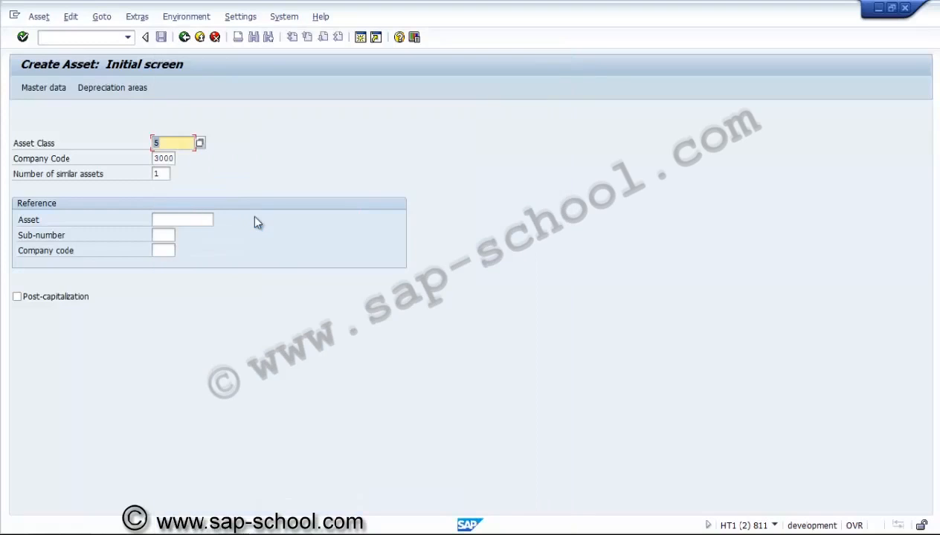
{"action": "key", "text": "Return"}
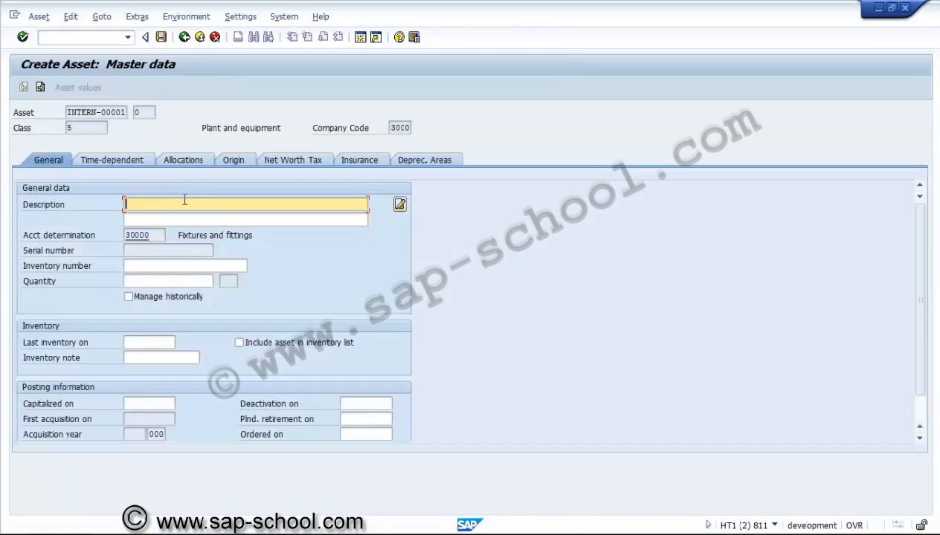
Describe the asset as "Plant machinery from project" and set its time-dependent business area and plant to 3000
{"action": "type", "text": "pLANT machinery from project"}
{"action": "left_click", "coordinate": [139, 158]}
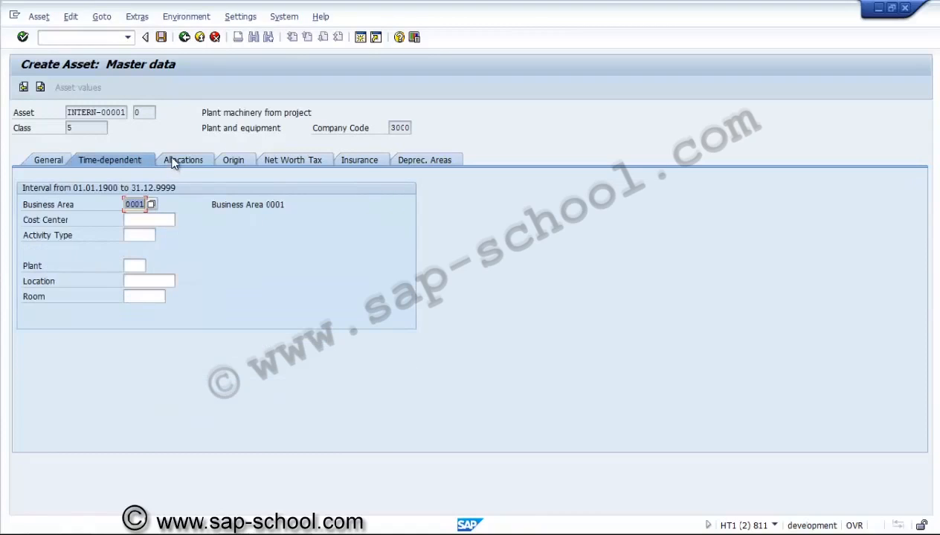
{"action": "type", "text": "3000"}
{"action": "key", "text": "Return"}
{"action": "left_click", "coordinate": [134, 266]}
{"action": "key", "text": "Return"}
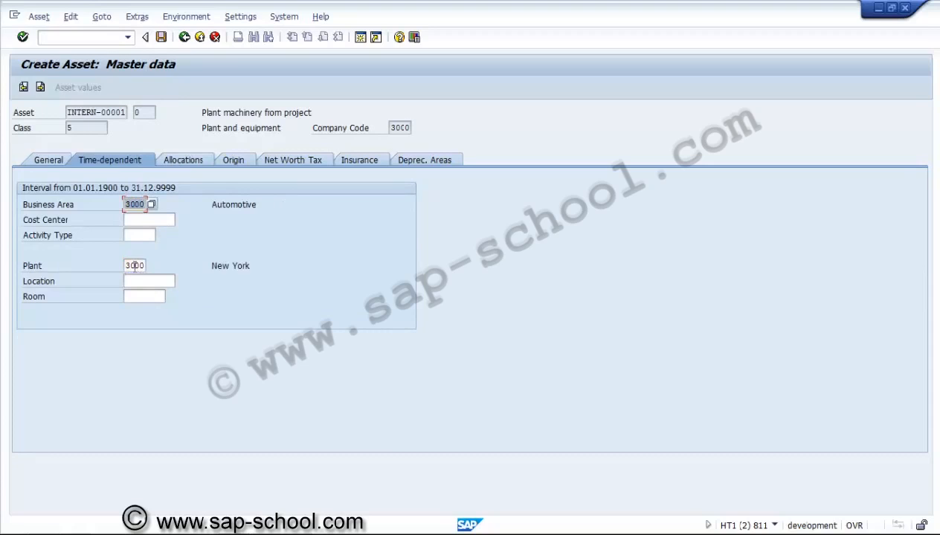
Set the asset's investment reason in the allocations to 20 (Rationalization)
{"action": "left_click", "coordinate": [192, 161]}
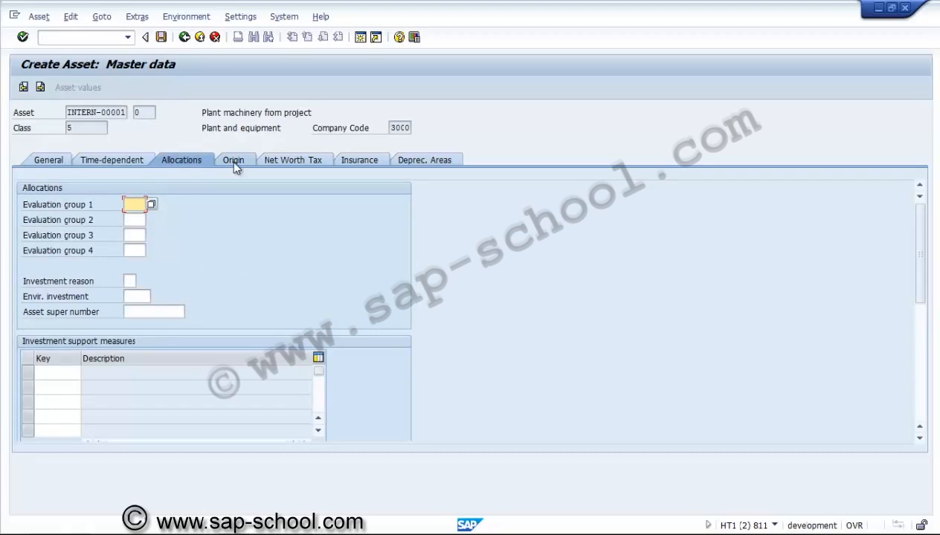
{"action": "left_click", "coordinate": [231, 161]}
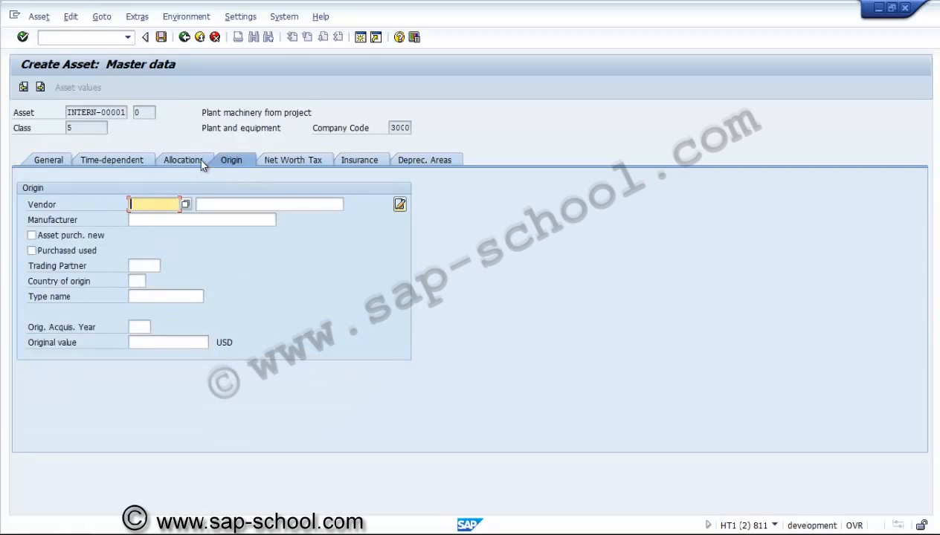
{"action": "left_click", "coordinate": [196, 159]}
{"action": "left_click", "coordinate": [131, 281]}
{"action": "type", "text": "2"}
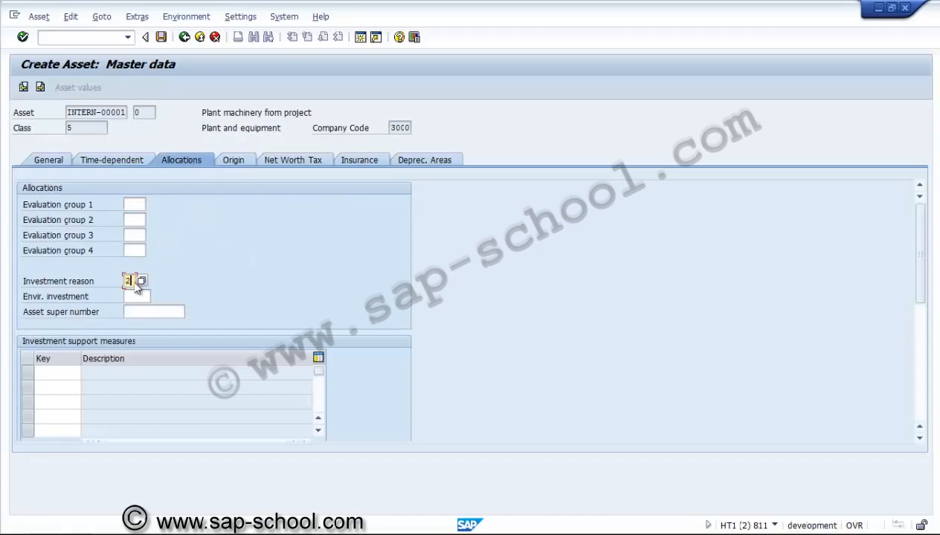
{"action": "key", "text": "Return"}
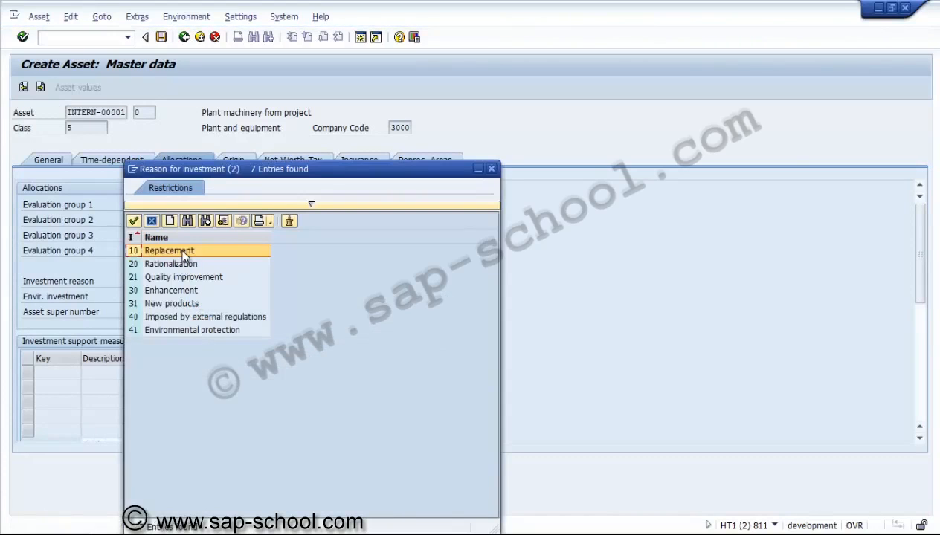
{"action": "double_click", "coordinate": [182, 263]}
Review the asset's origin, net worth tax, insurance and depreciation area data, and save the new asset
{"action": "left_click", "coordinate": [237, 158]}
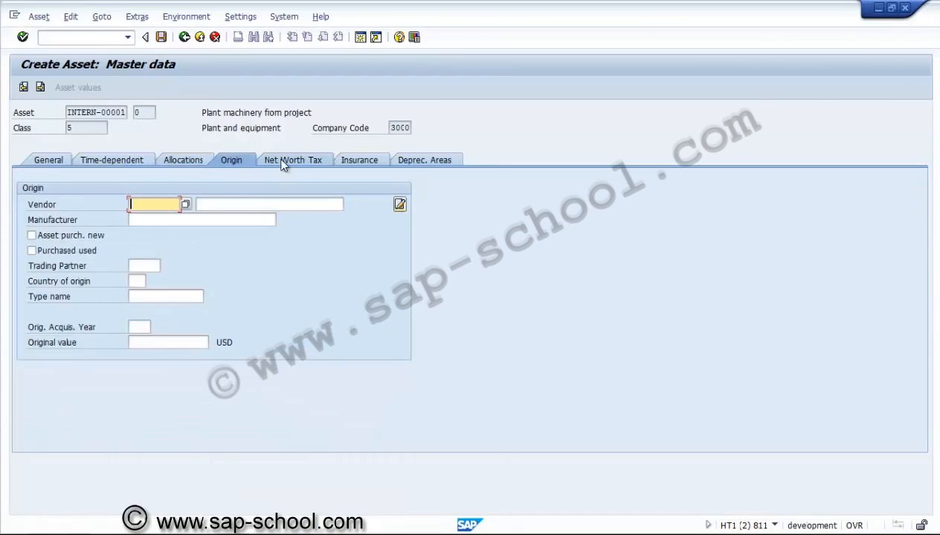
{"action": "left_click", "coordinate": [297, 162]}
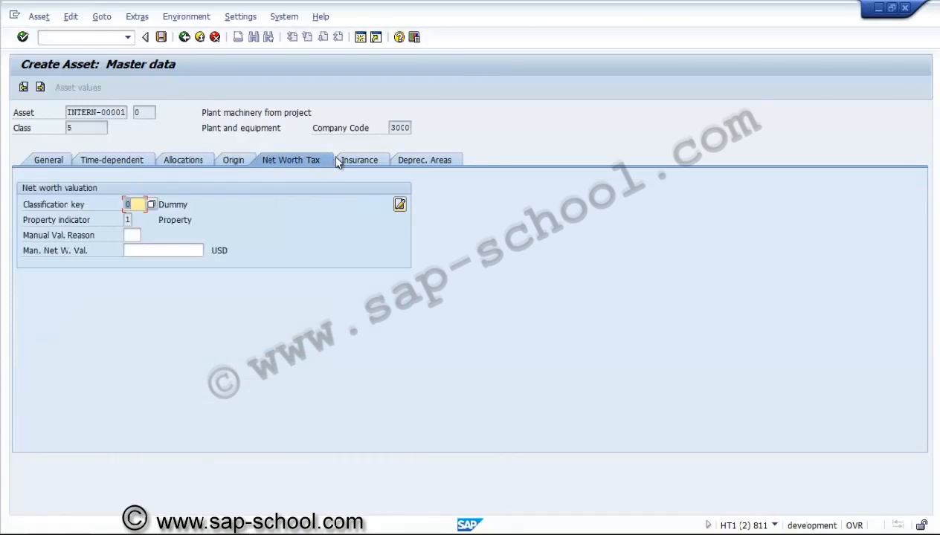
{"action": "left_click", "coordinate": [372, 162]}
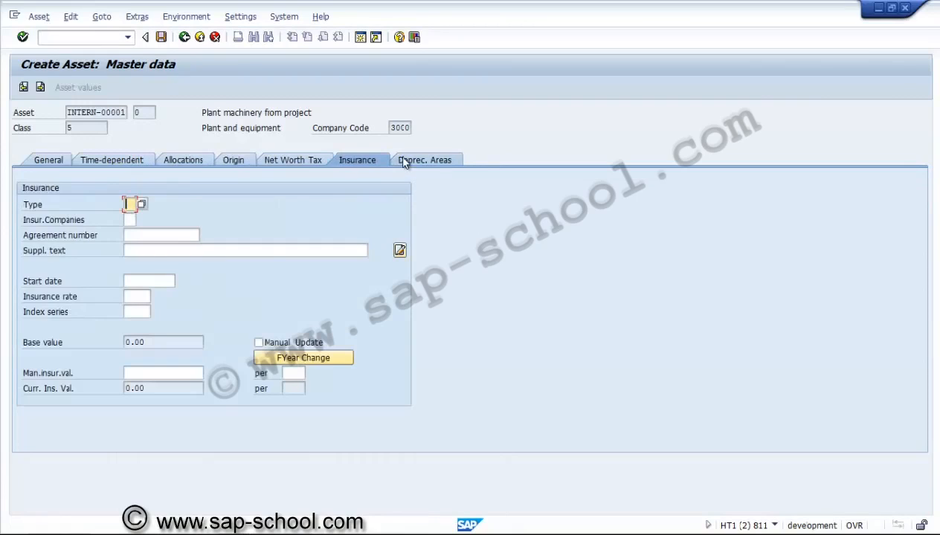
{"action": "left_click", "coordinate": [406, 161]}
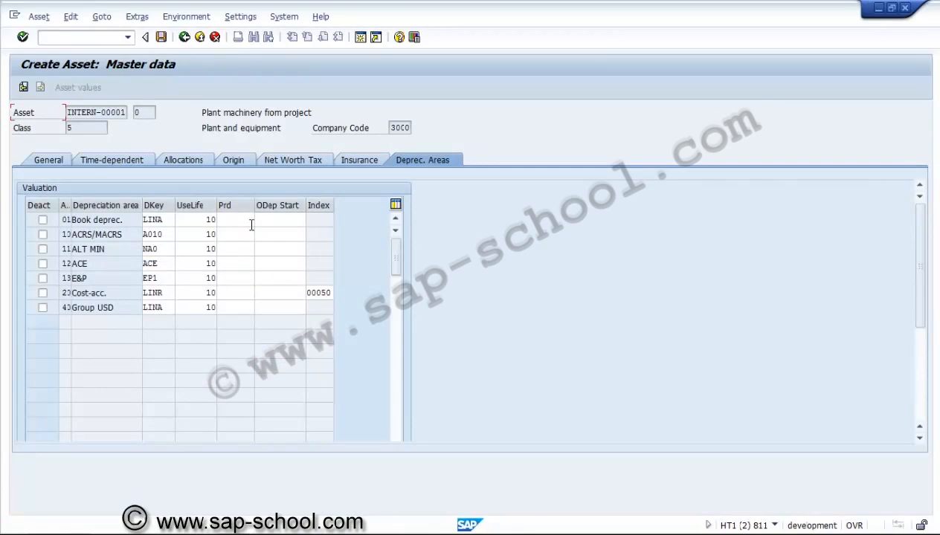
{"action": "left_click", "coordinate": [162, 37]}
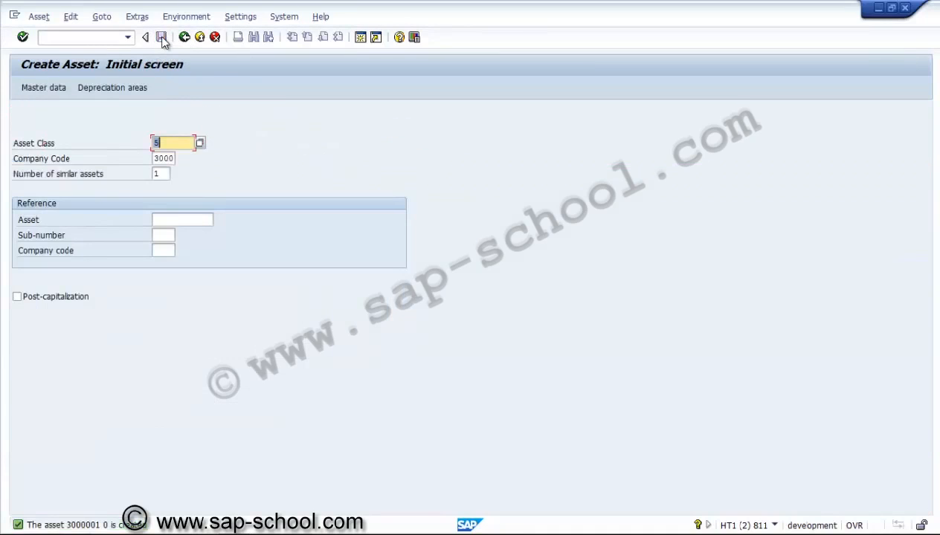
Display the asset creation message in full, mark the new asset number in it, and close the message
{"action": "left_click", "coordinate": [72, 527]}
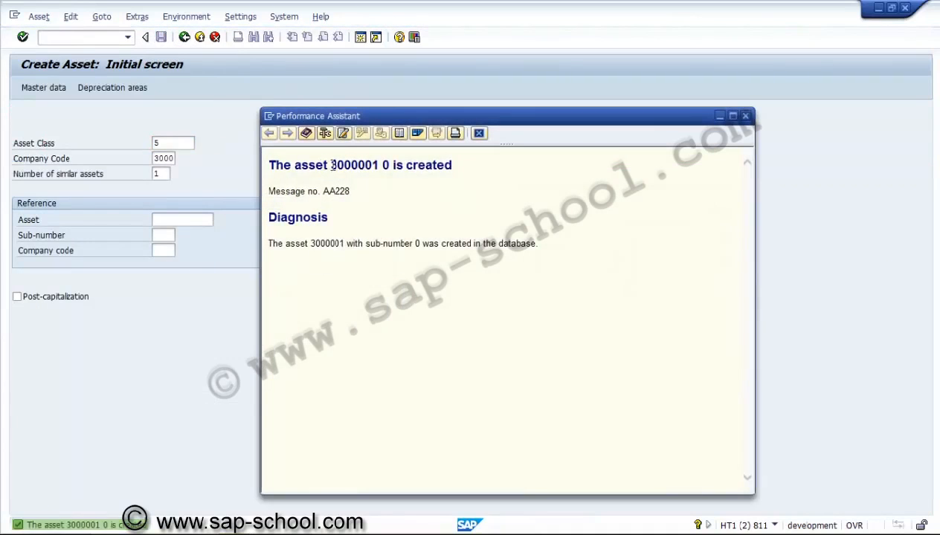
{"action": "left_click_drag", "start_coordinate": [333, 165], "coordinate": [381, 173]}
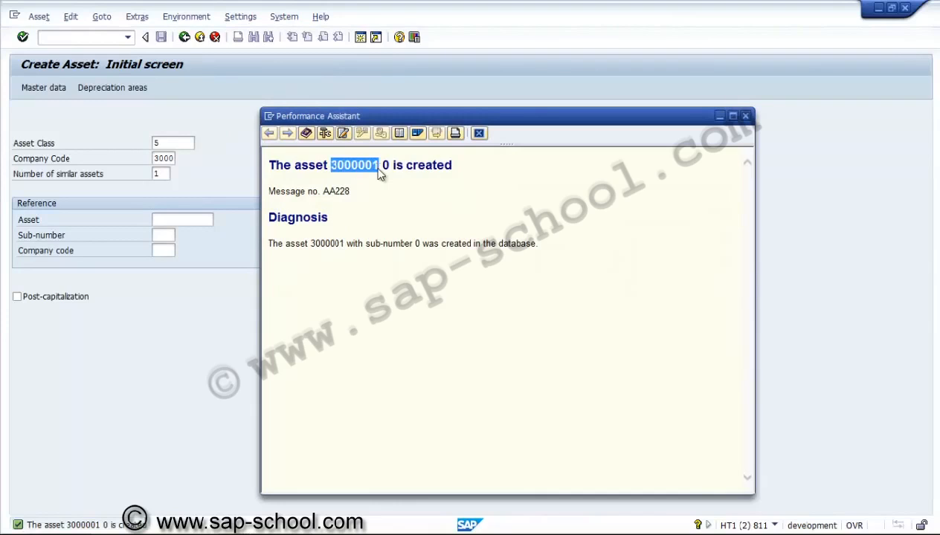
{"action": "left_click", "coordinate": [478, 136]}
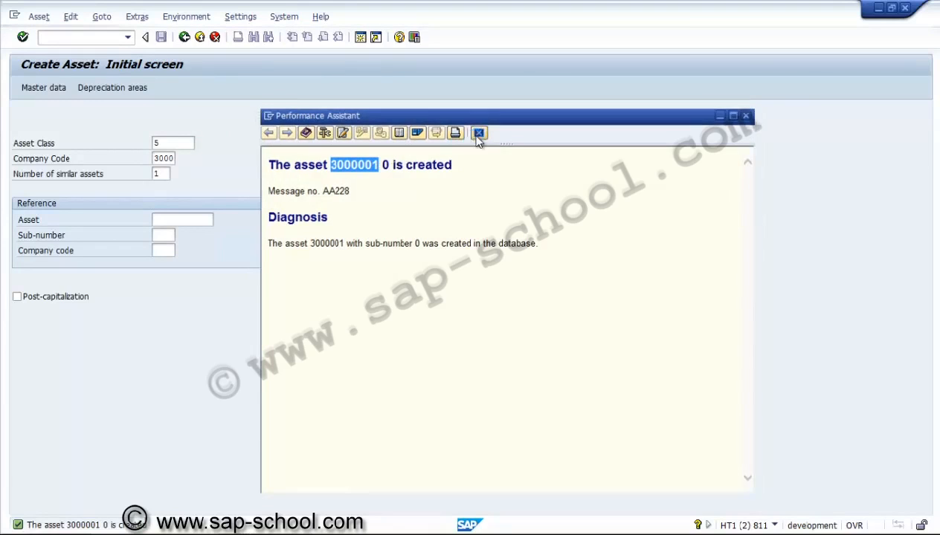
Replace asset creation with the project settlement line items report, and leave the same report in the other session
{"action": "left_click", "coordinate": [185, 38]}
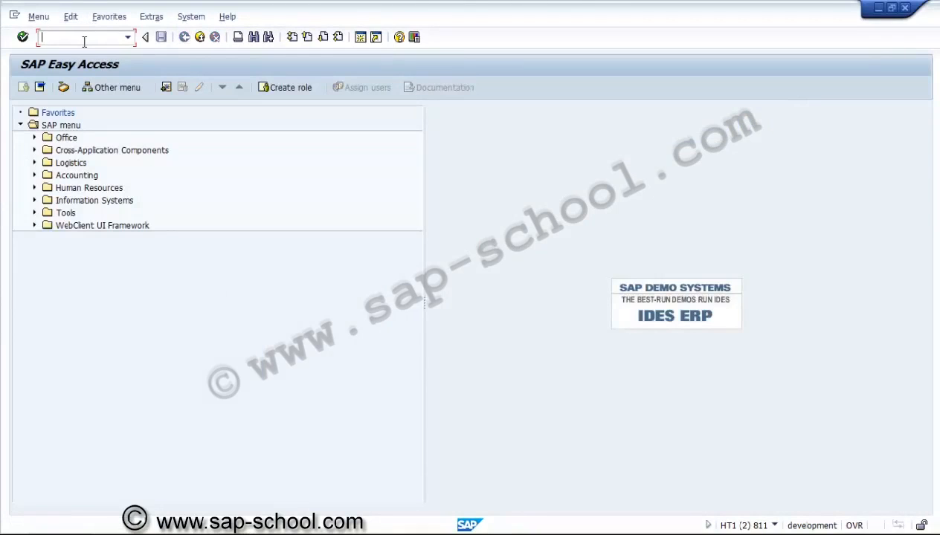
{"action": "type", "text": "al"}
{"action": "key", "text": "Return"}
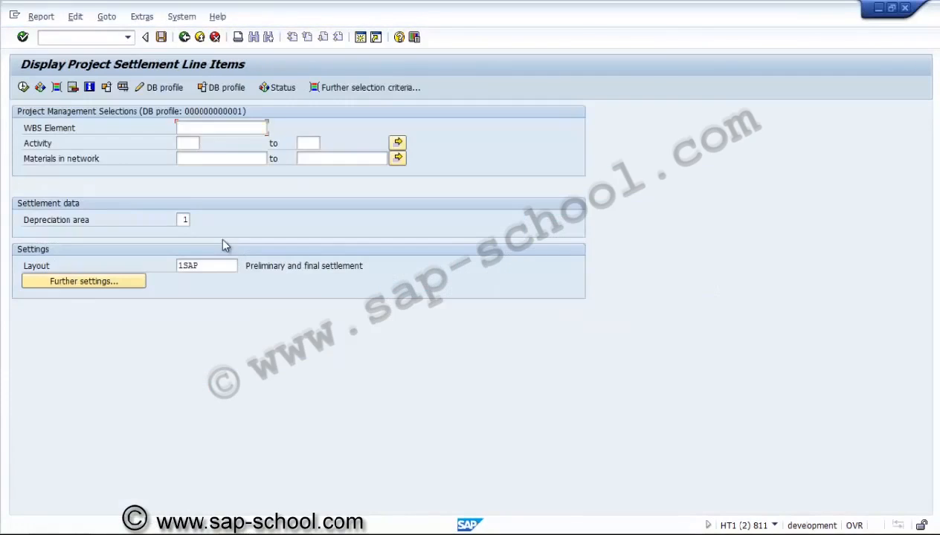
{"action": "mouse_move", "coordinate": [226, 533]}
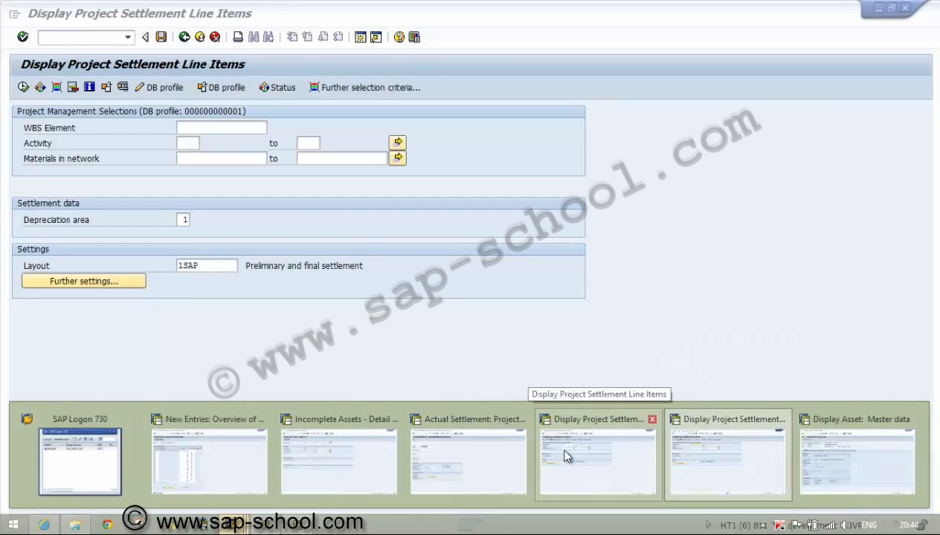
{"action": "left_click", "coordinate": [565, 456]}
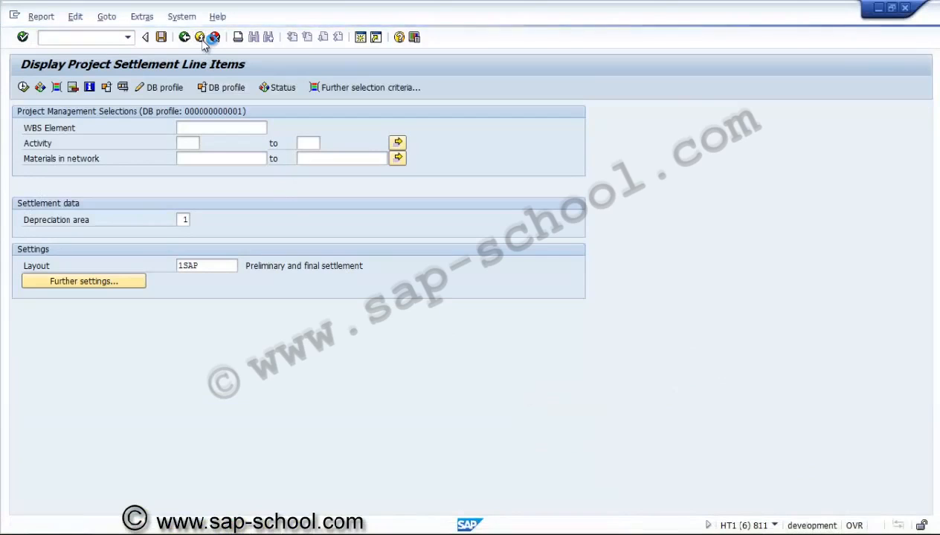
{"action": "left_click", "coordinate": [202, 41]}
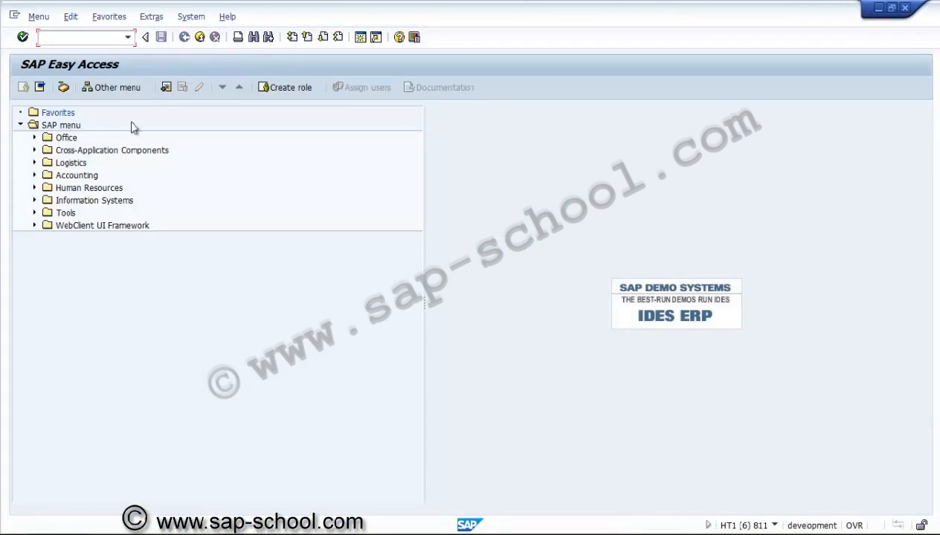
Expand the SAP menu through Logistics, Project System, Financials and Period-End Closing to Single Functions
{"action": "left_click", "coordinate": [34, 164]}
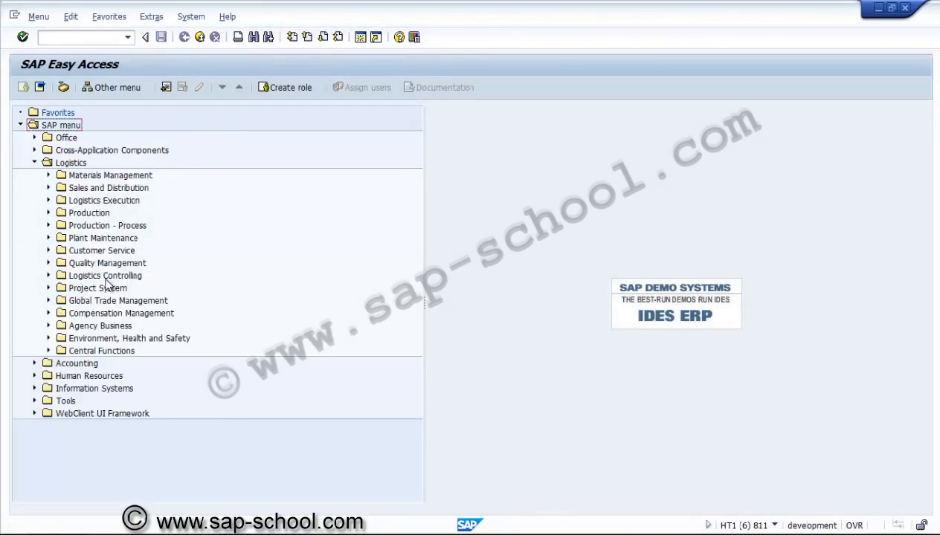
{"action": "left_click", "coordinate": [96, 289]}
{"action": "left_click", "coordinate": [49, 288]}
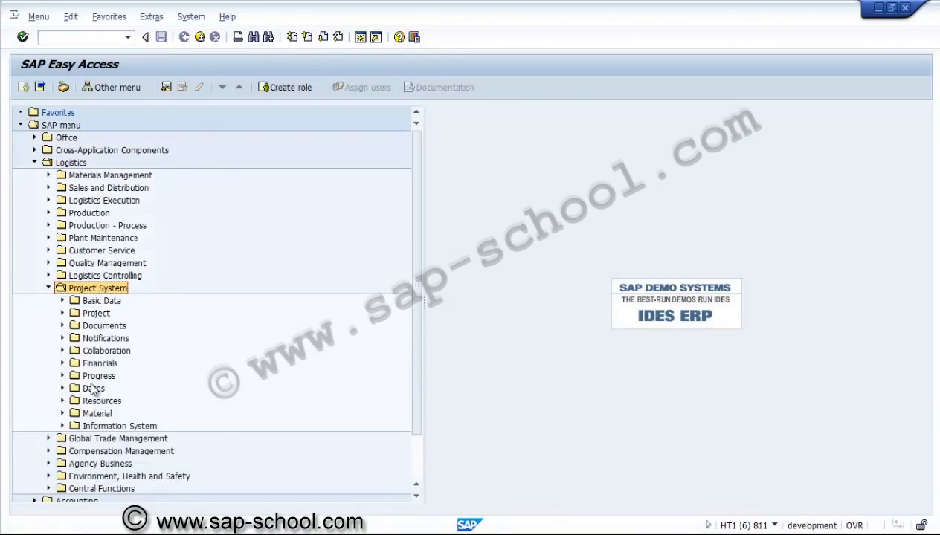
{"action": "left_click", "coordinate": [63, 363]}
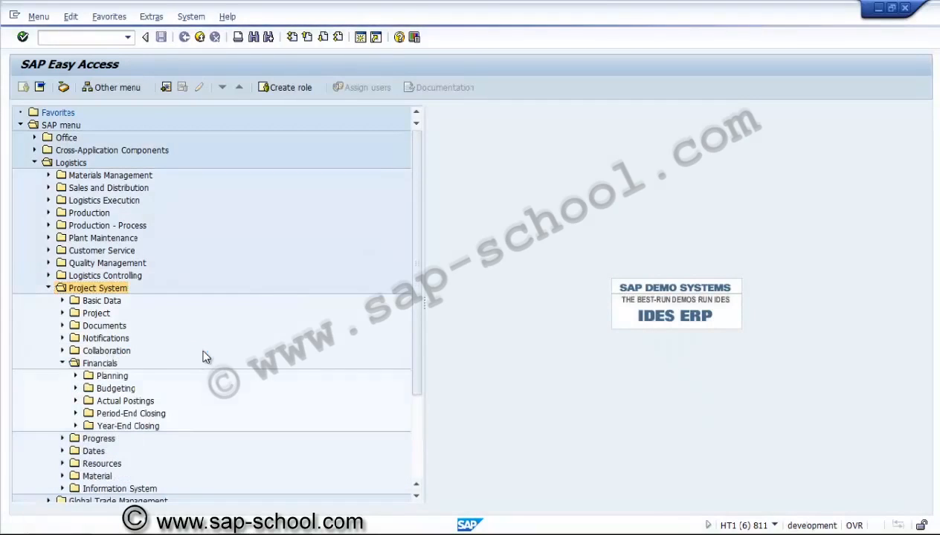
{"action": "left_click", "coordinate": [111, 429]}
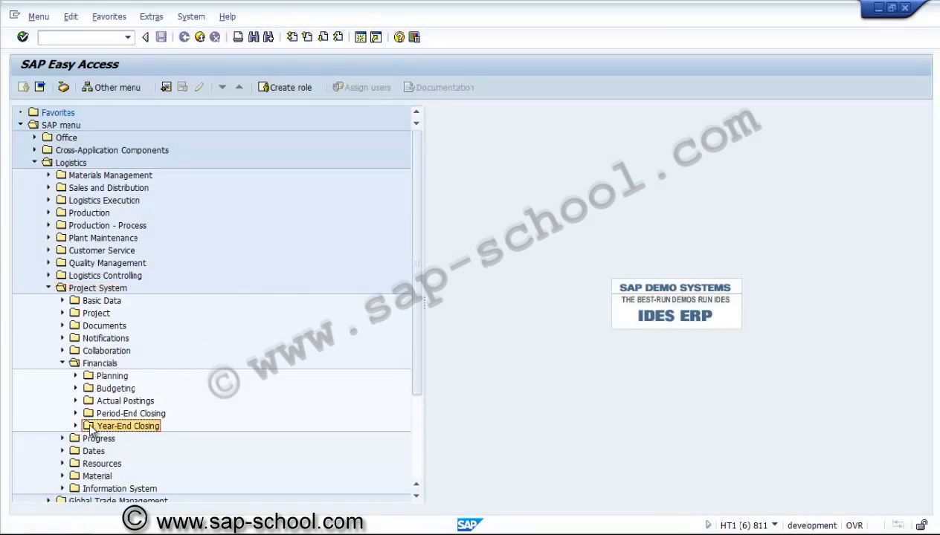
{"action": "left_click", "coordinate": [75, 426]}
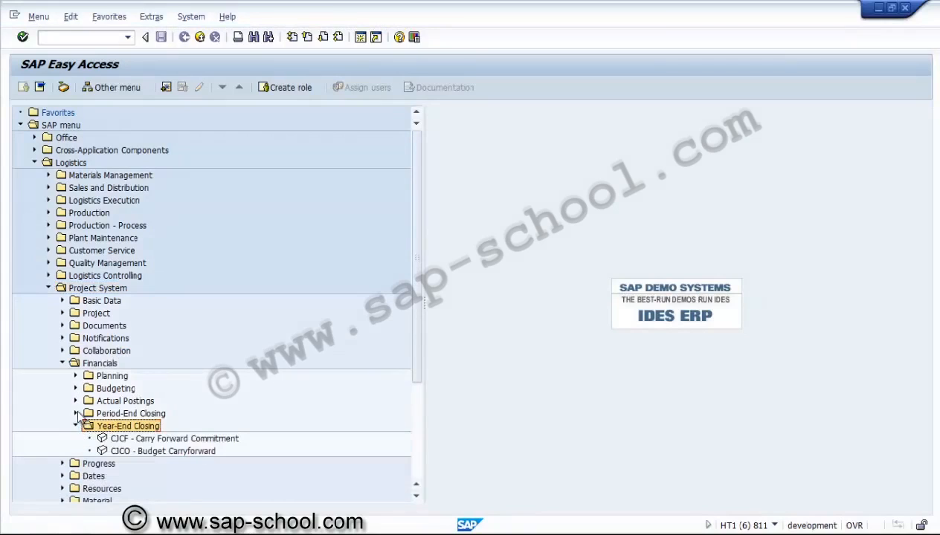
{"action": "left_click", "coordinate": [75, 413]}
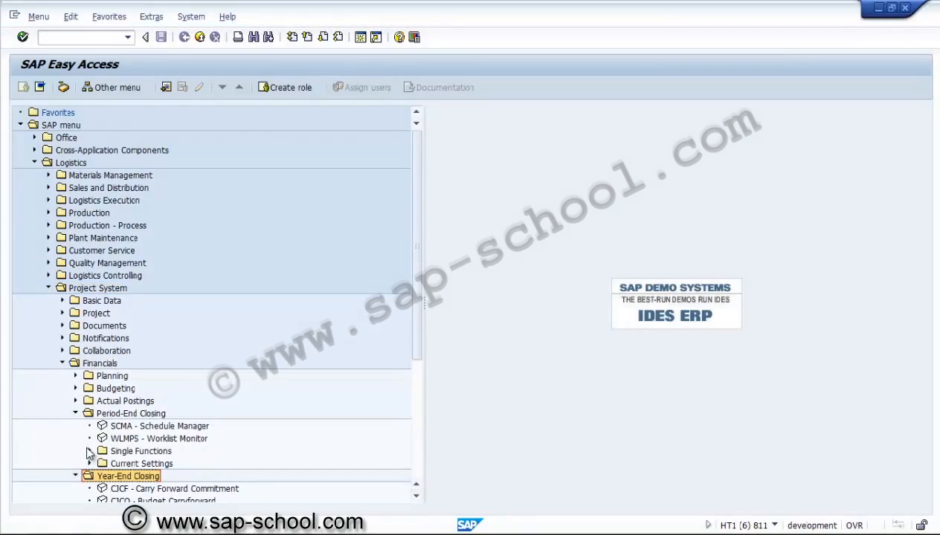
{"action": "left_click", "coordinate": [89, 452]}
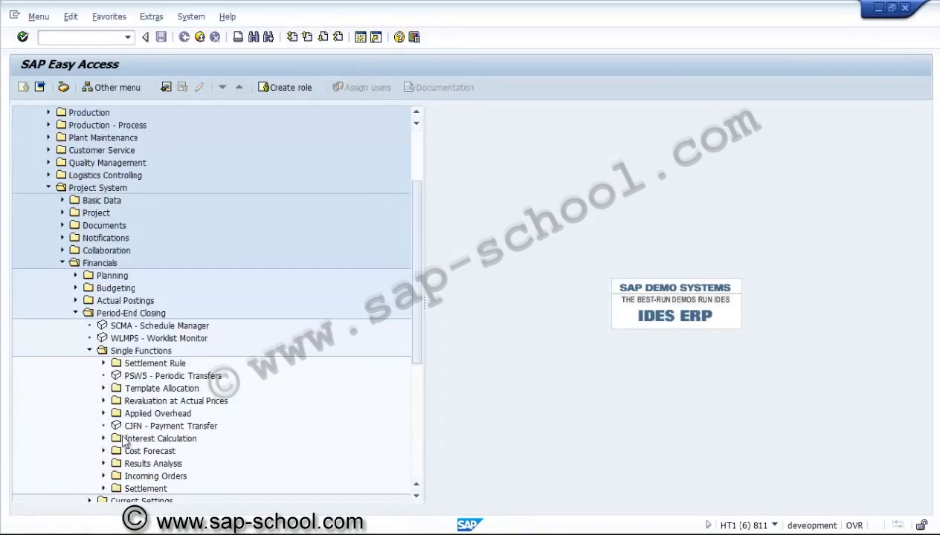
Look over the settlement rule functions, and start Line Item Apportionment (CJIC) from the settlement functions
{"action": "left_click", "coordinate": [104, 363]}
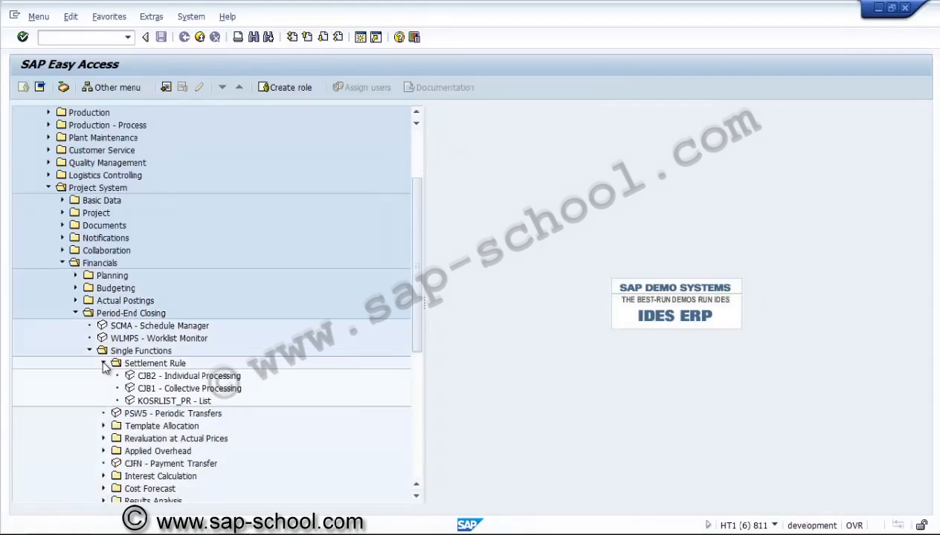
{"action": "left_click", "coordinate": [177, 378]}
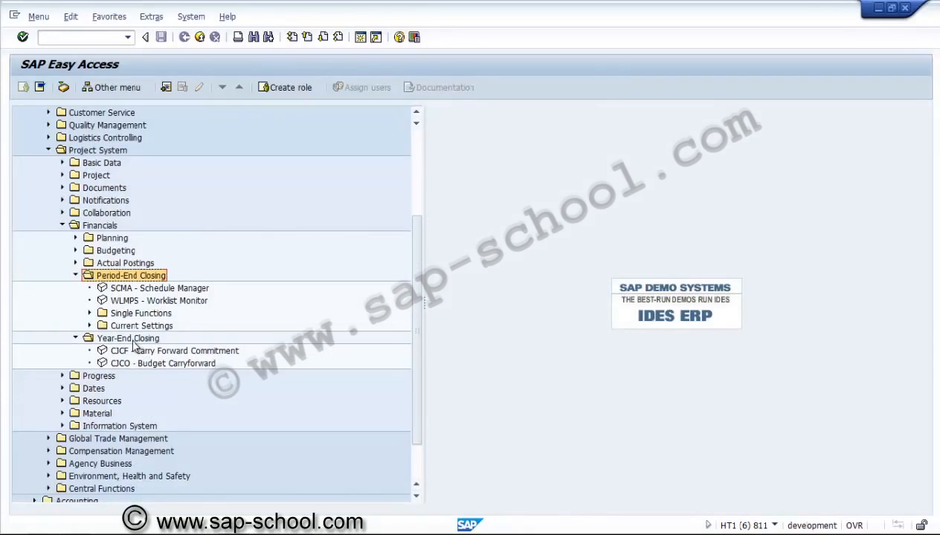
{"action": "left_click", "coordinate": [90, 313]}
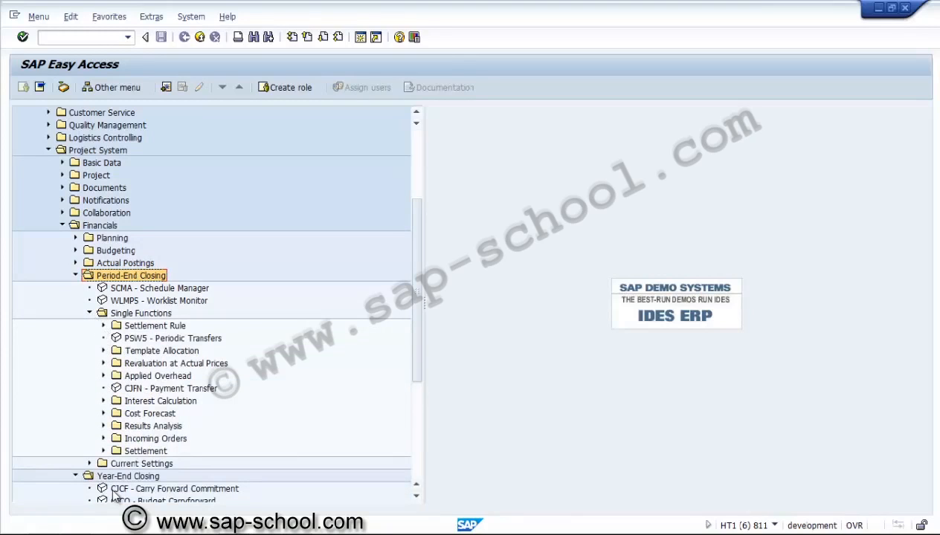
{"action": "left_click", "coordinate": [103, 452]}
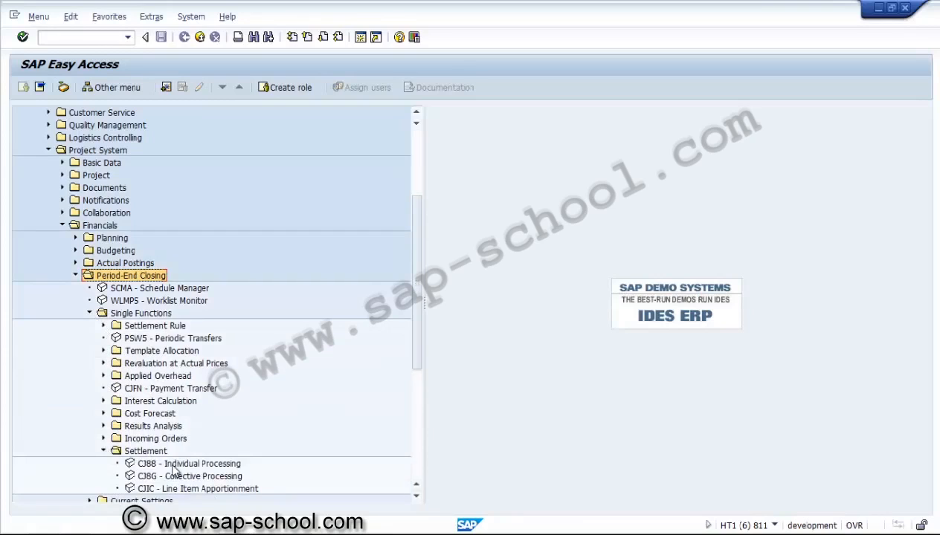
{"action": "double_click", "coordinate": [174, 488]}
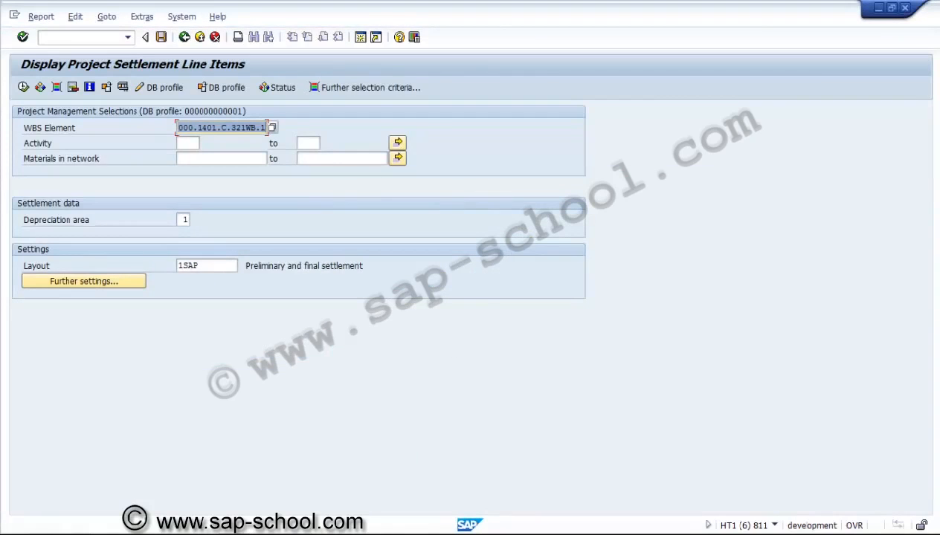
Check the Weigh bridge-1 foundation's system status and WBS number in the Project Builder session, and return to the settlement line items report
{"action": "mouse_move", "coordinate": [233, 525]}
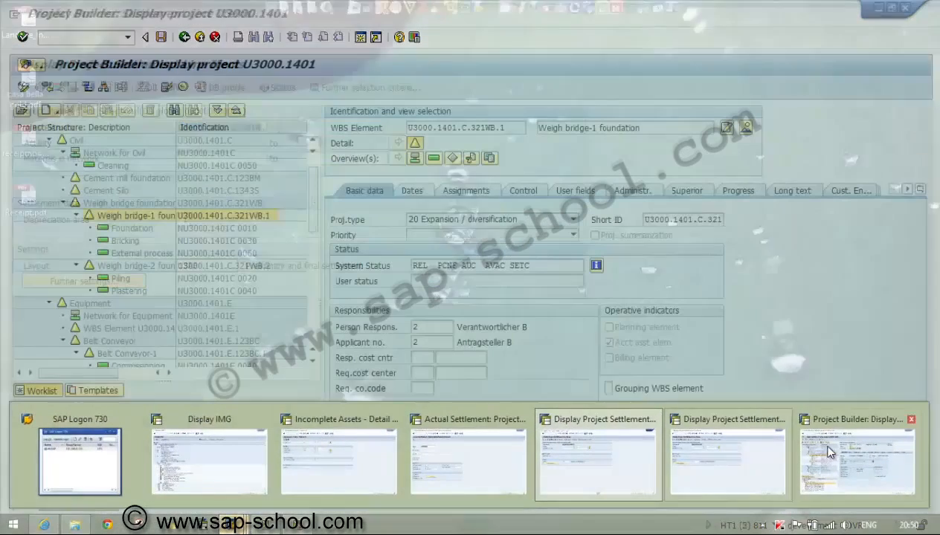
{"action": "left_click", "coordinate": [822, 450]}
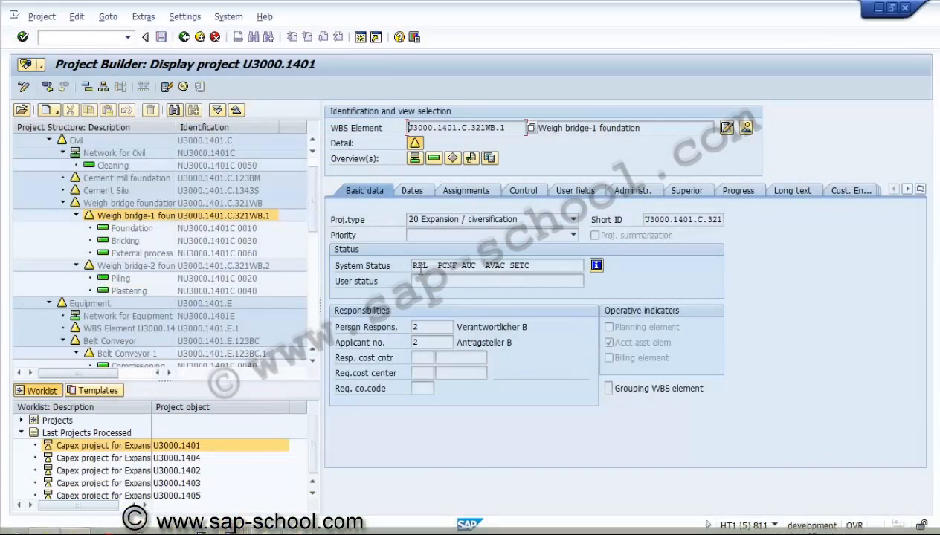
{"action": "left_click", "coordinate": [510, 264]}
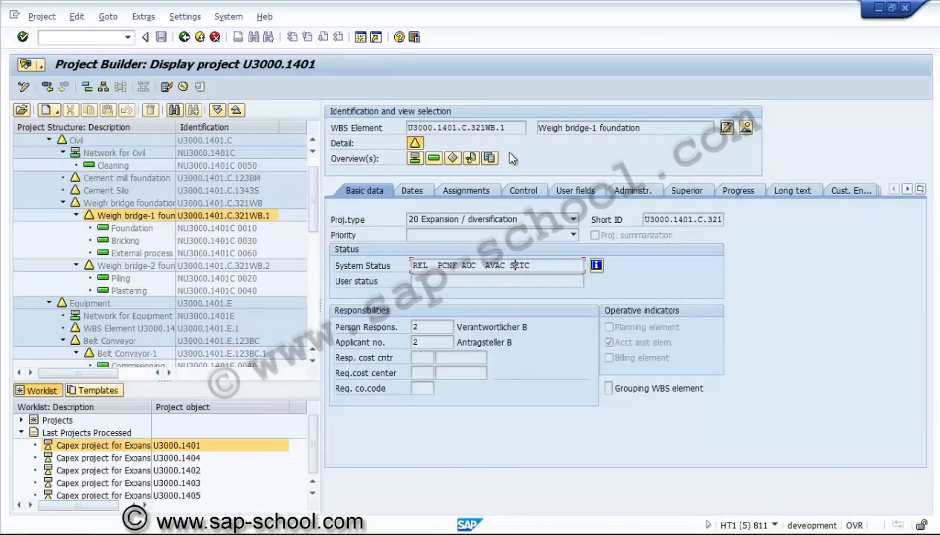
{"action": "left_click_drag", "start_coordinate": [515, 129], "coordinate": [403, 133]}
{"action": "left_click", "coordinate": [404, 135]}
{"action": "key", "text": "alt+Tab"}
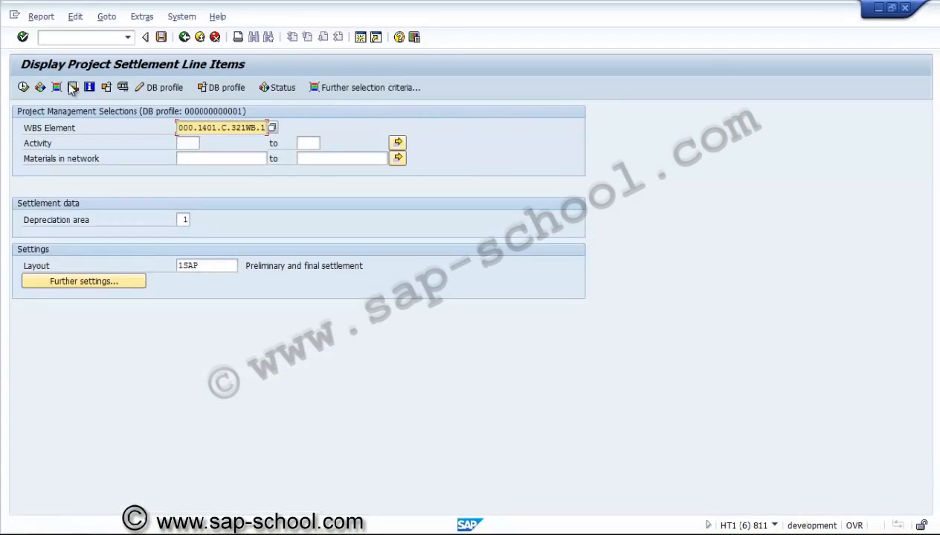
Run the report for WBS element U3000.1401.C.321WB.1, and open the final settlement rule for all its line items
{"action": "left_click", "coordinate": [23, 87]}
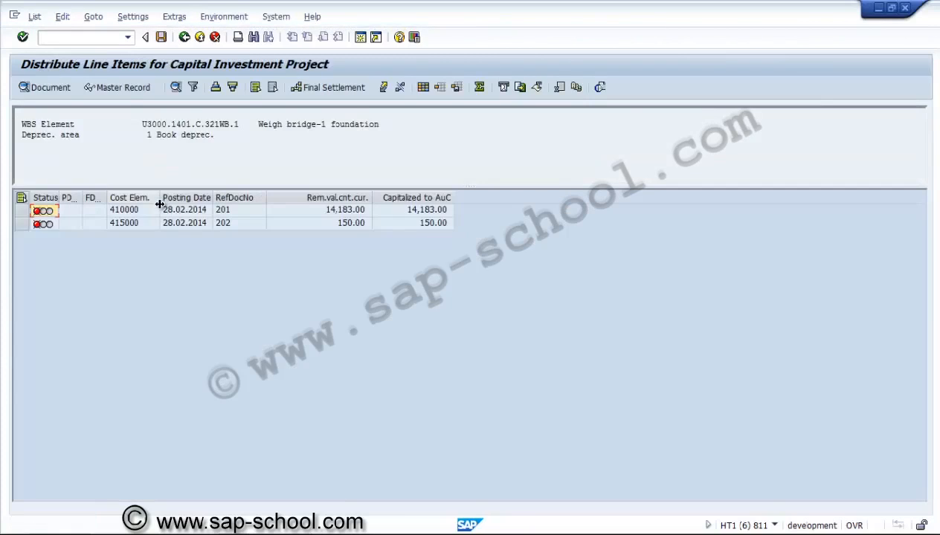
{"action": "left_click", "coordinate": [22, 198]}
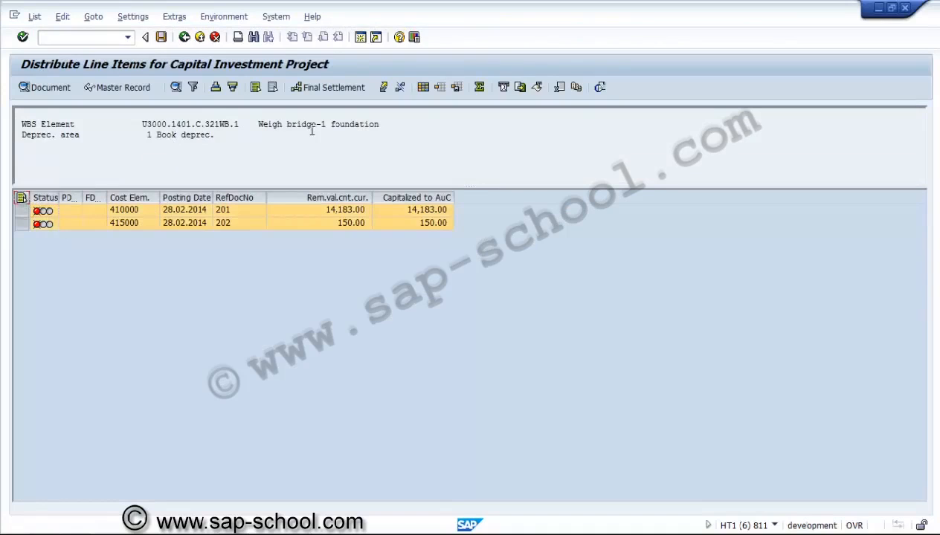
{"action": "left_click", "coordinate": [330, 89]}
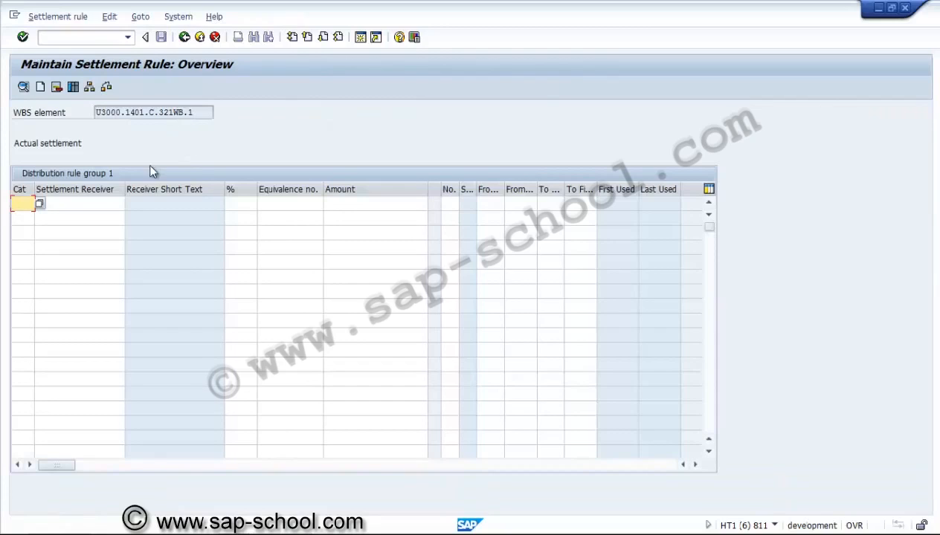
Set the first distribution rule's category to FXA, and consult the asset session for the settlement receiver
{"action": "type", "text": "fxa"}
{"action": "left_click", "coordinate": [102, 201]}
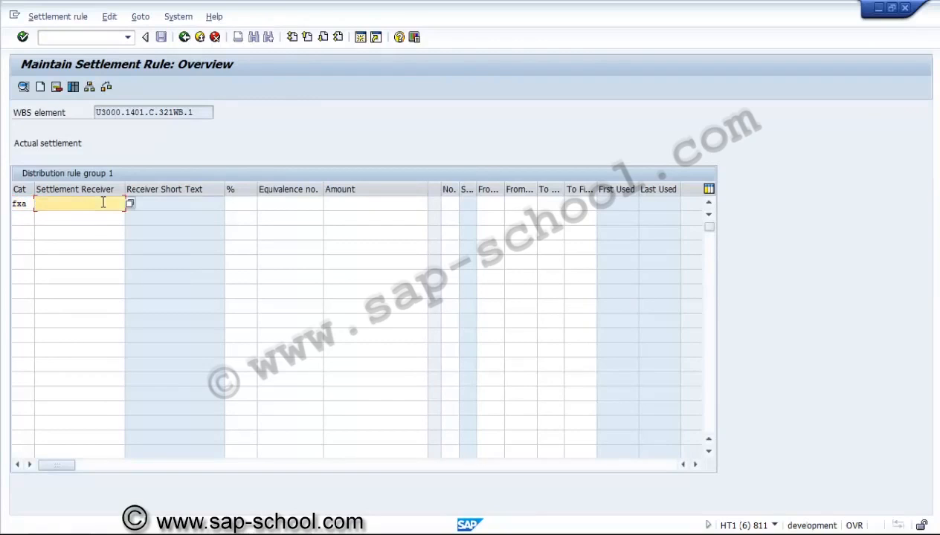
{"action": "mouse_move", "coordinate": [235, 525]}
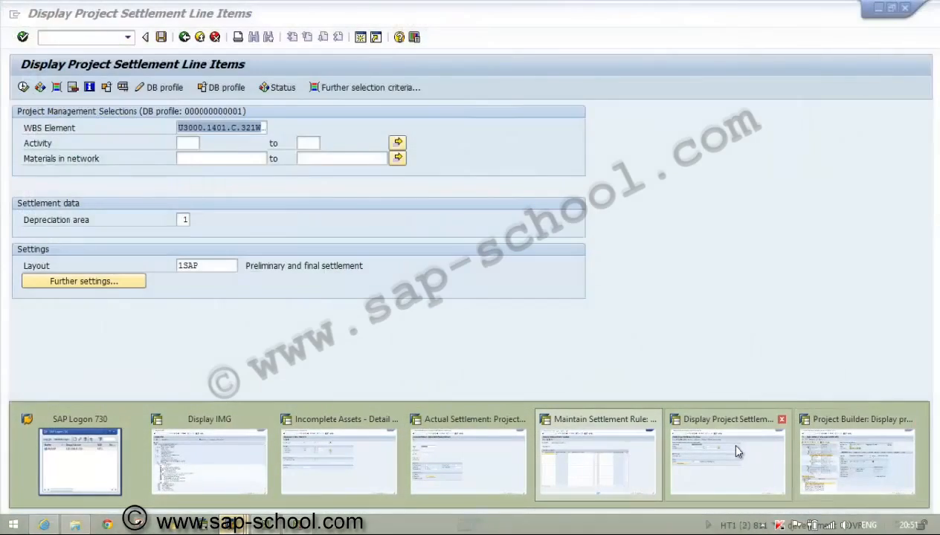
{"action": "left_click", "coordinate": [338, 460]}
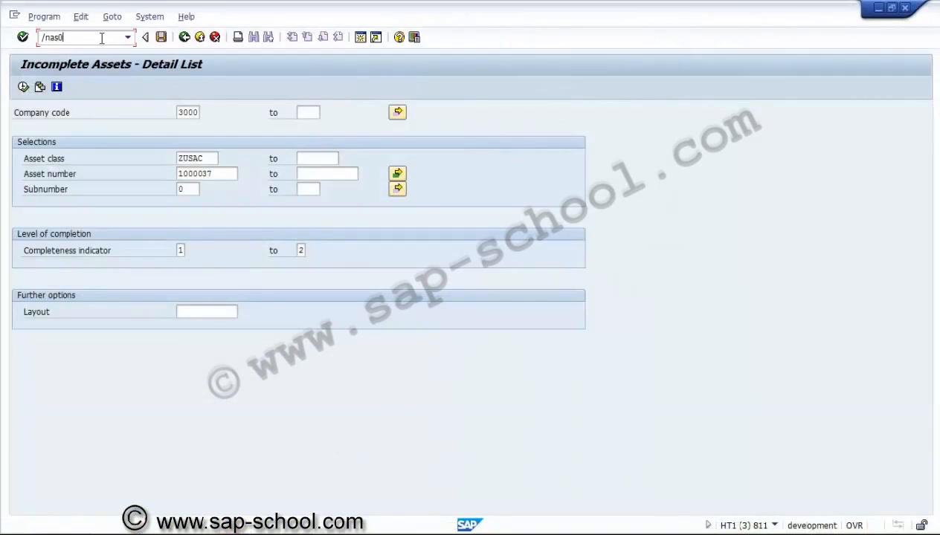
{"action": "key", "text": "Return"}
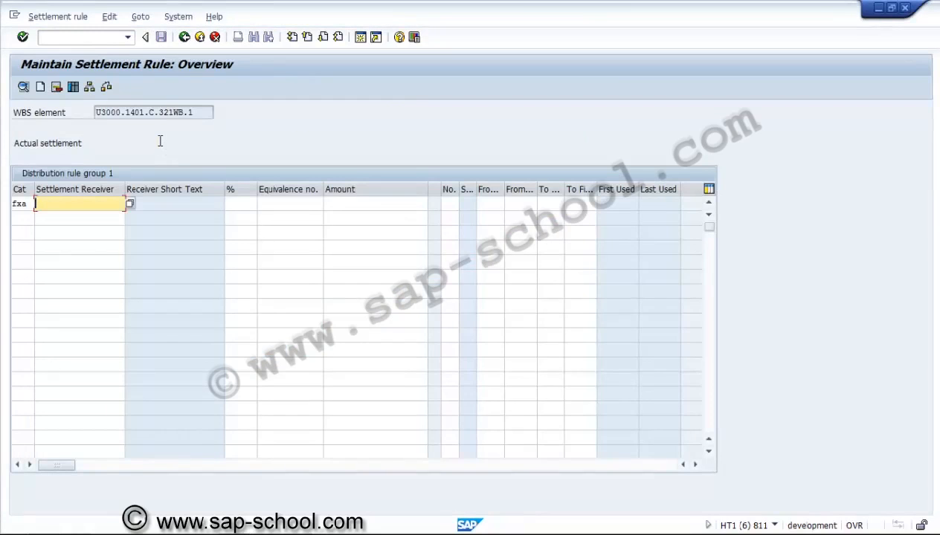
Set the FXA rule's settlement receiver to 3000001-0 with a share of 100%
{"action": "type", "text": "3000001"}
{"action": "type", "text": "-0"}
{"action": "key", "text": "Tab"}
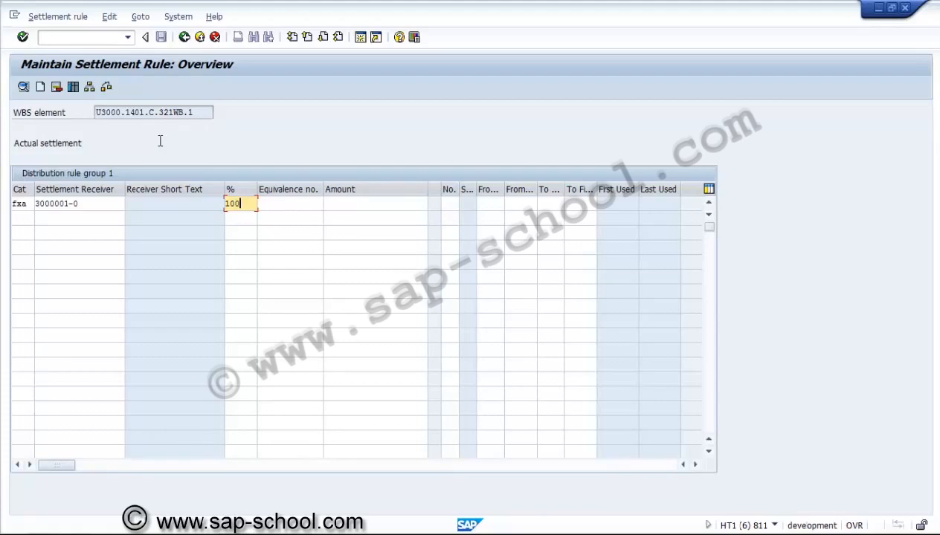
{"action": "key", "text": "Tab"}
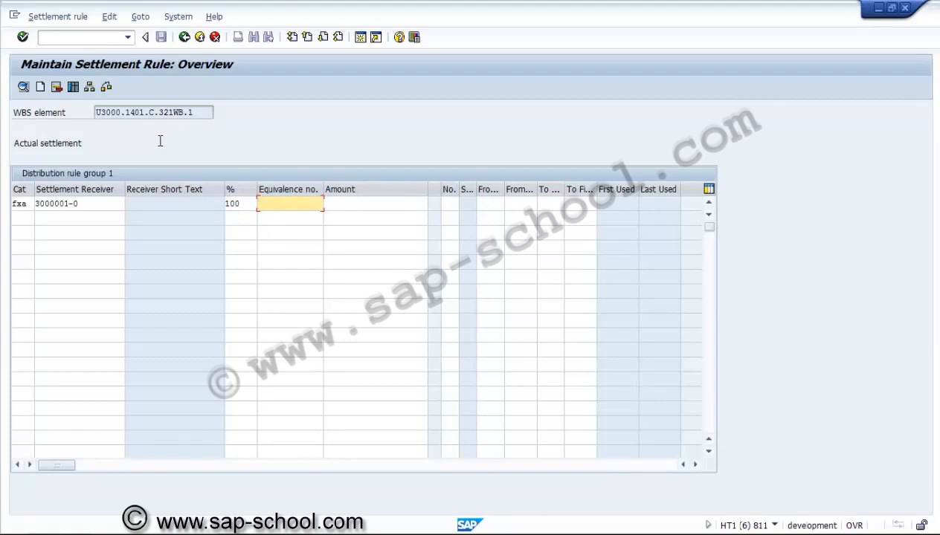
{"action": "key", "text": "Return"}
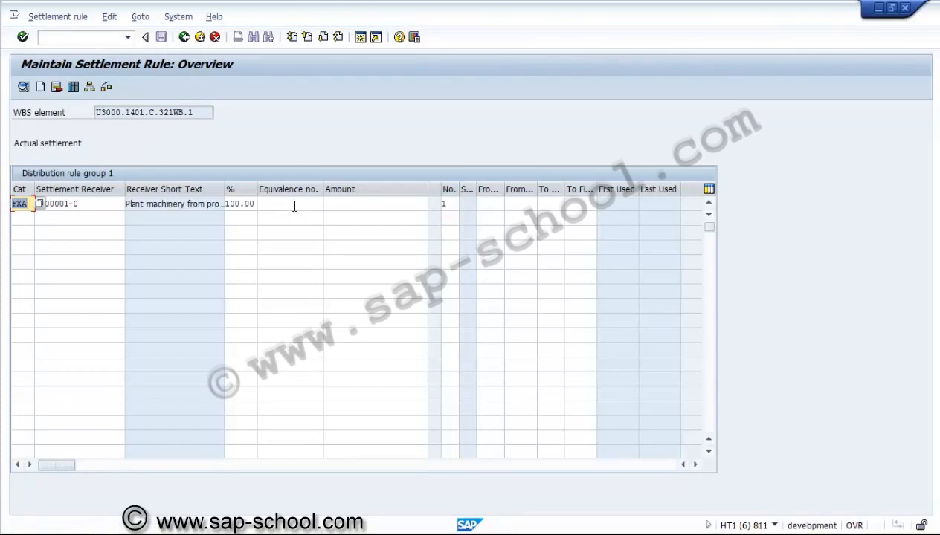
Apply the settlement rule to both line items without an equivalence number or second receiver, and save the distribution rules
{"action": "left_click", "coordinate": [295, 206]}
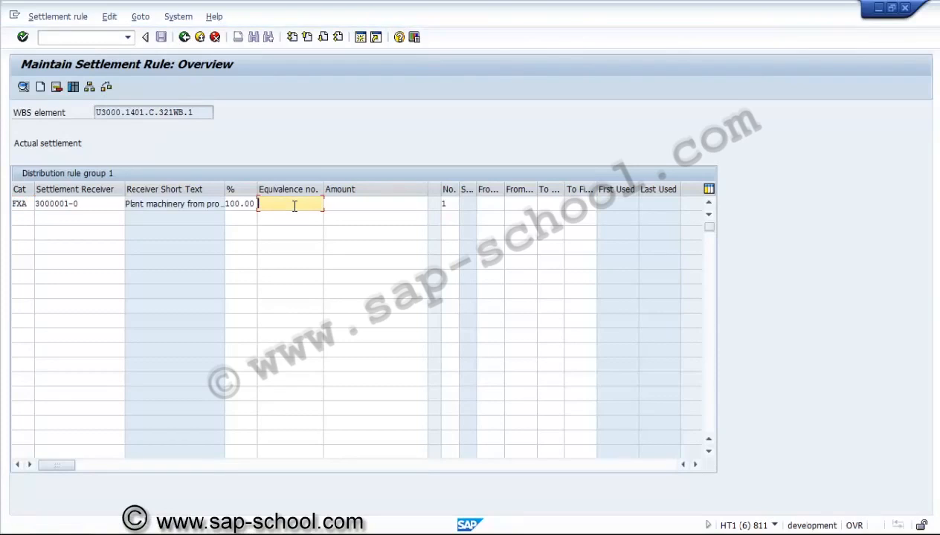
{"action": "left_click", "coordinate": [28, 217]}
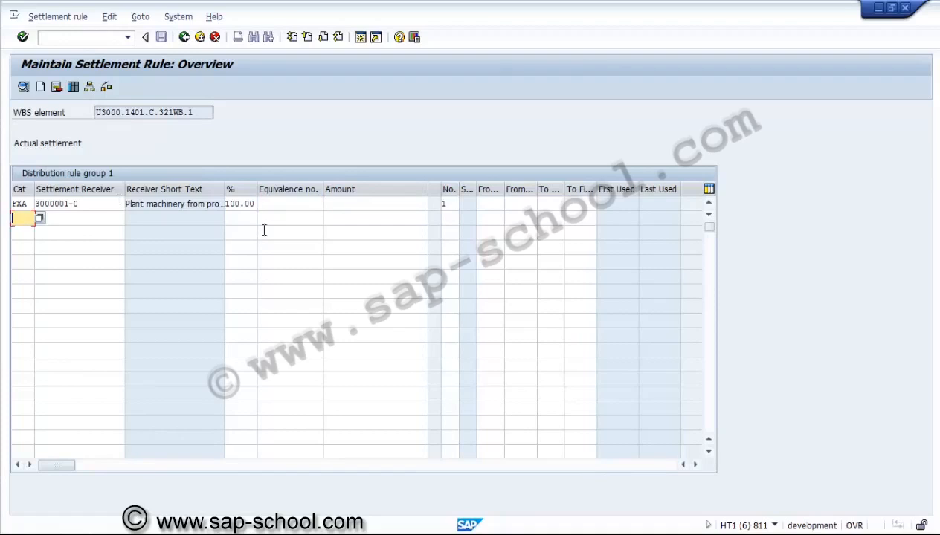
{"action": "left_click", "coordinate": [279, 204]}
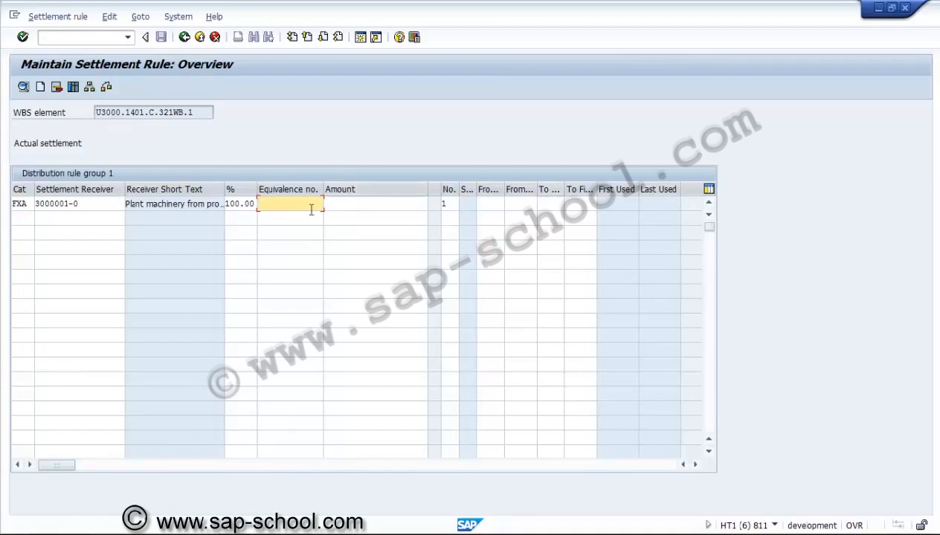
{"action": "left_click", "coordinate": [185, 37]}
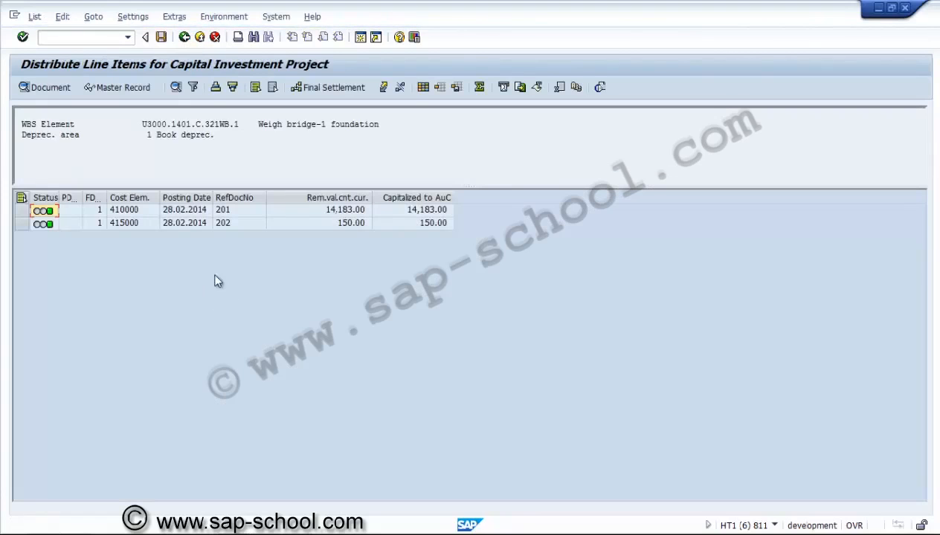
{"action": "left_click", "coordinate": [161, 37]}
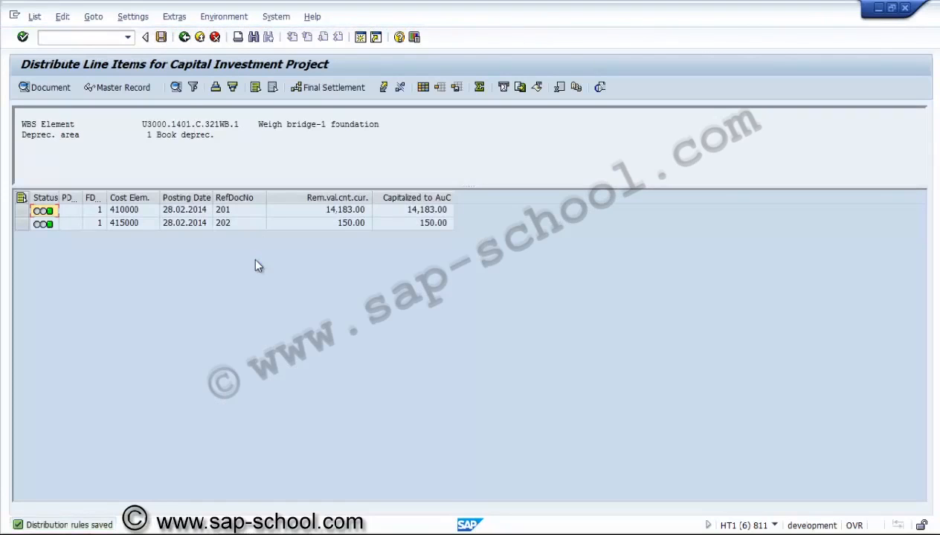
Exit the line item list and return to the report's selection screen
{"action": "left_click", "coordinate": [183, 37]}
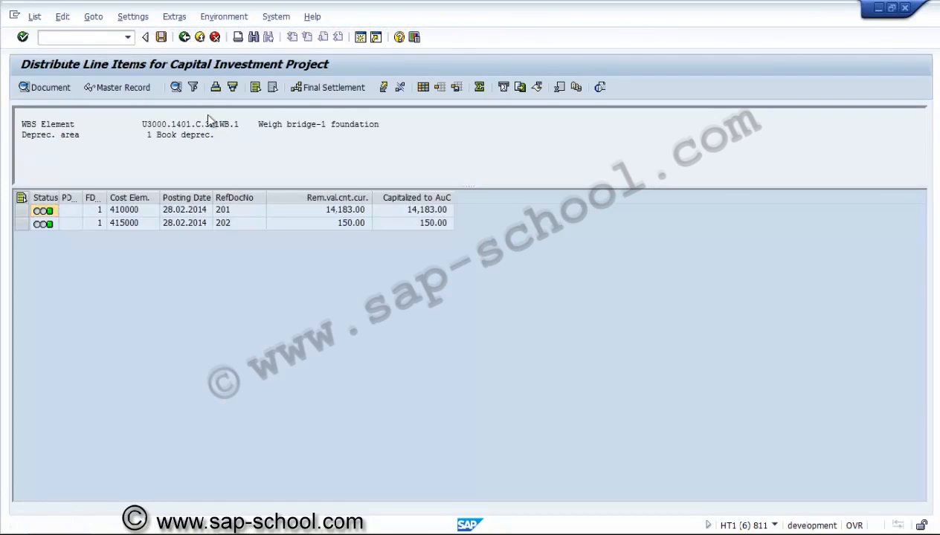
{"action": "key", "text": "alt+Tab"}
{"action": "key", "text": "alt+Tab"}
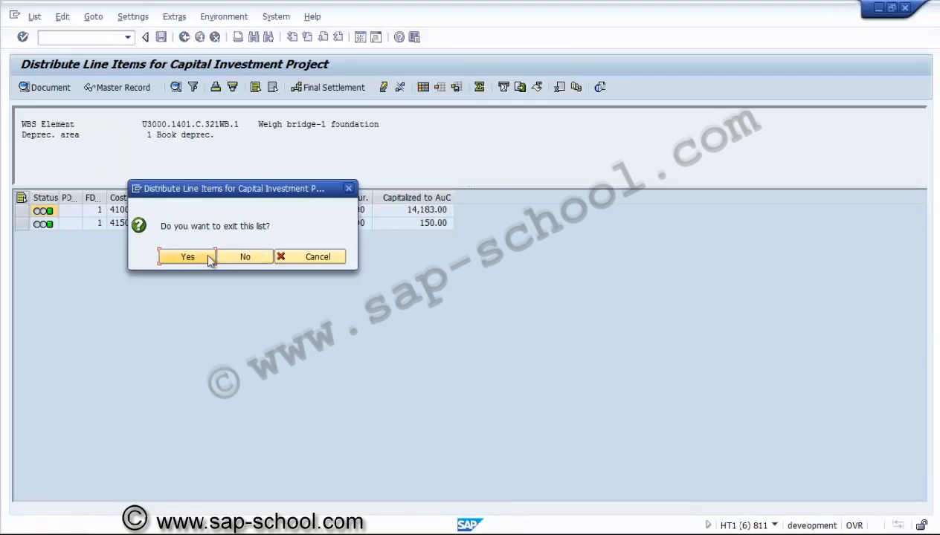
{"action": "left_click", "coordinate": [209, 258]}
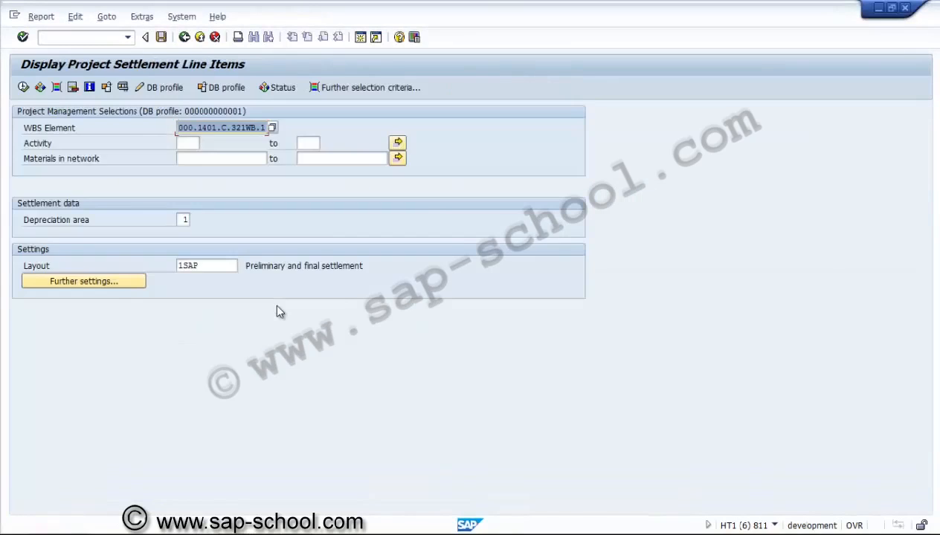
{"action": "key", "text": "alt+Tab"}
{"action": "key", "text": "alt+Tab"}
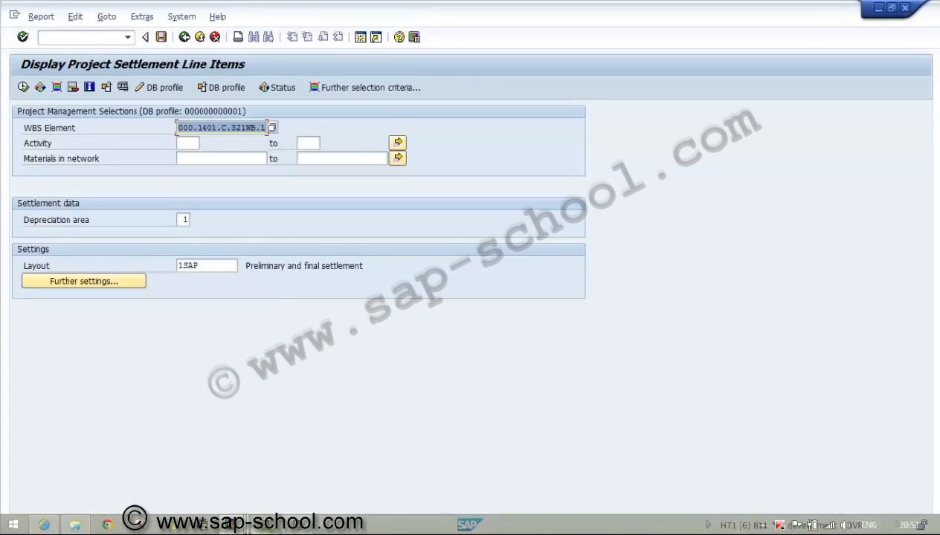
Copy the Clinker stock pile WBS element ID U3000.1401.E.432CH.1 from the Project Builder session and list its settlement line items
{"action": "mouse_move", "coordinate": [467, 525]}
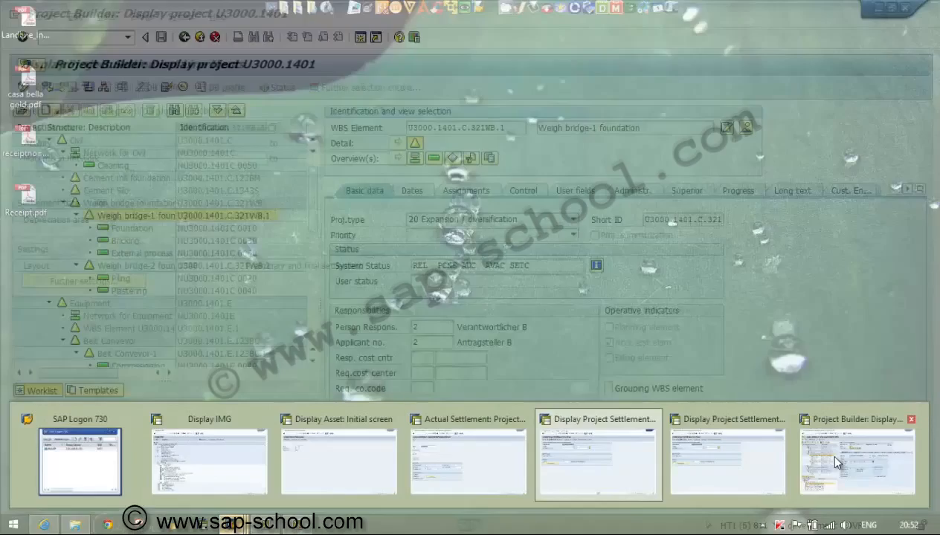
{"action": "left_click", "coordinate": [835, 460]}
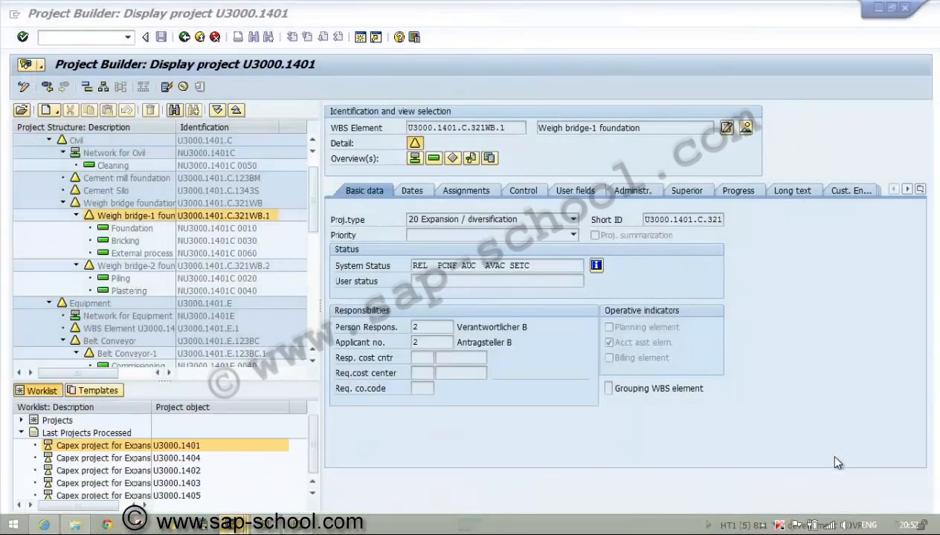
{"action": "left_click", "coordinate": [316, 340]}
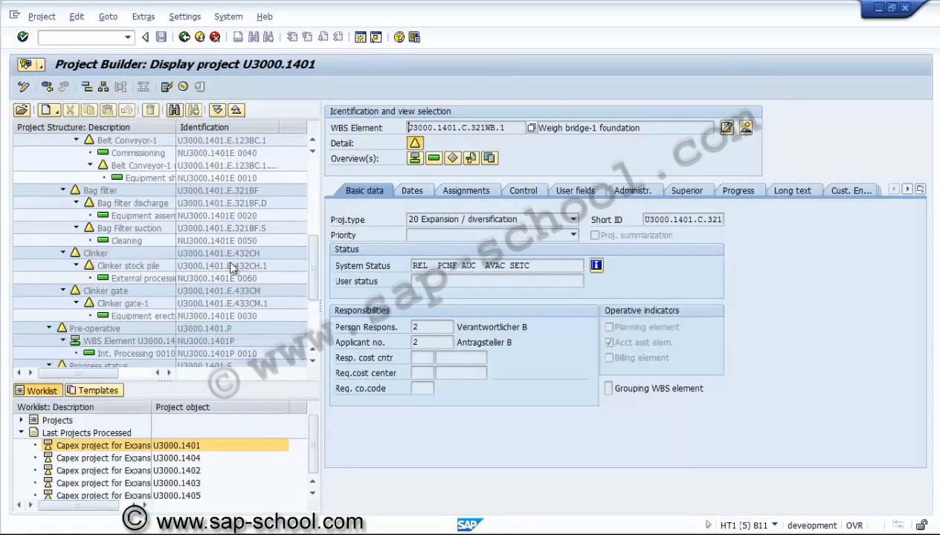
{"action": "left_click", "coordinate": [154, 265]}
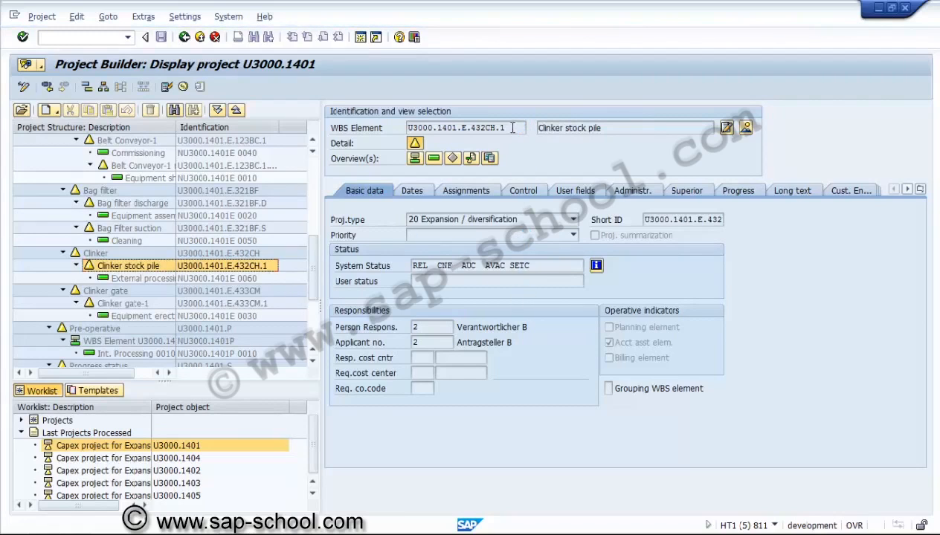
{"action": "left_click_drag", "start_coordinate": [513, 128], "coordinate": [405, 129]}
{"action": "key", "text": "ctrl+c"}
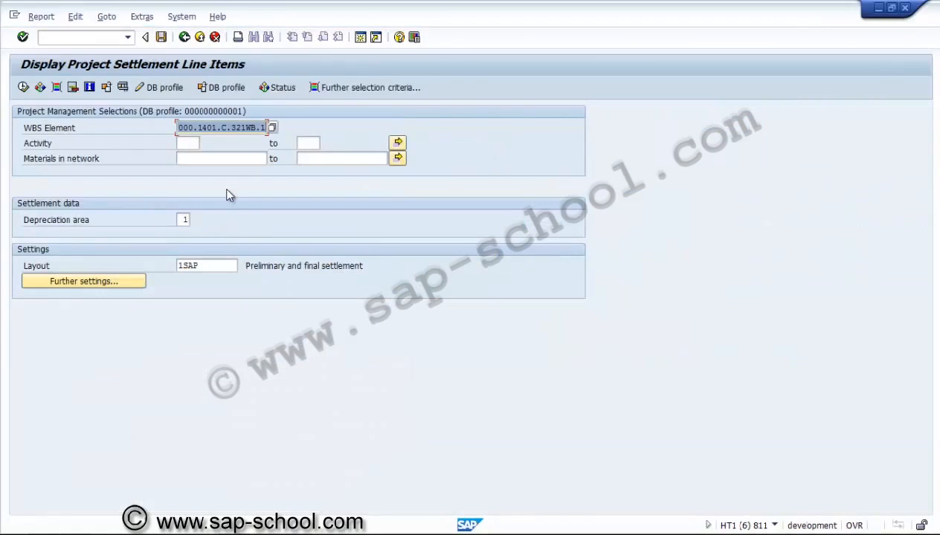
{"action": "key", "text": "ctrl+v"}
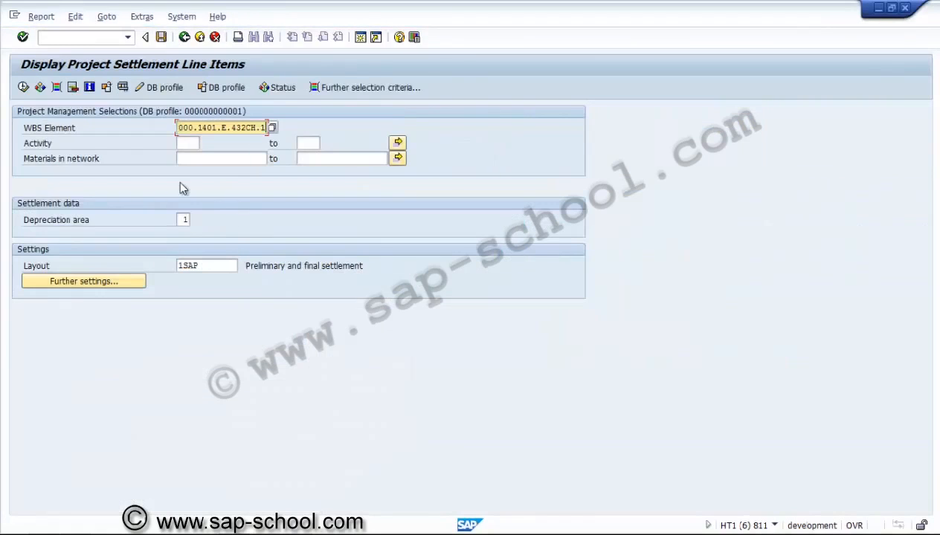
{"action": "left_click", "coordinate": [24, 89]}
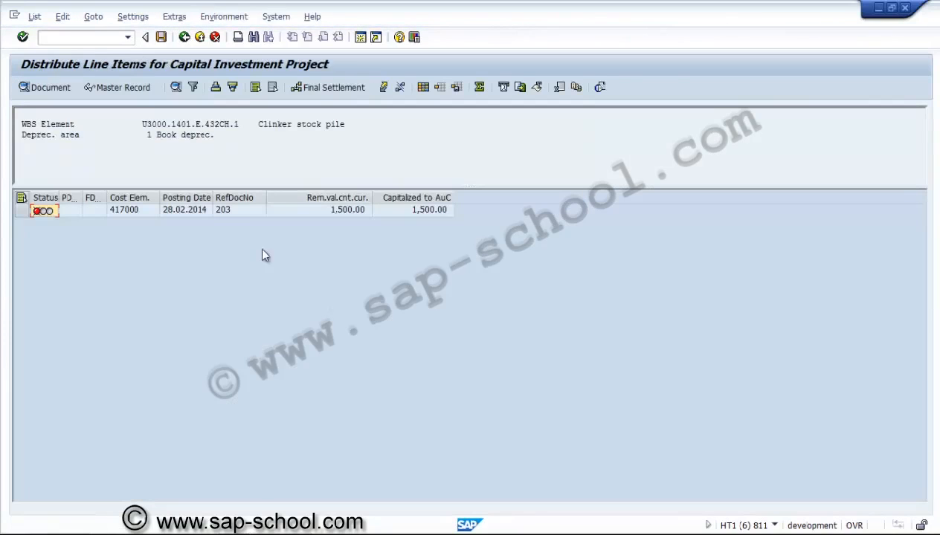
Create a final settlement rule for the Clinker stock pile line item with category FXA, receiver 3000001-0 and a 100% share
{"action": "left_click", "coordinate": [21, 211]}
{"action": "left_click", "coordinate": [327, 87]}
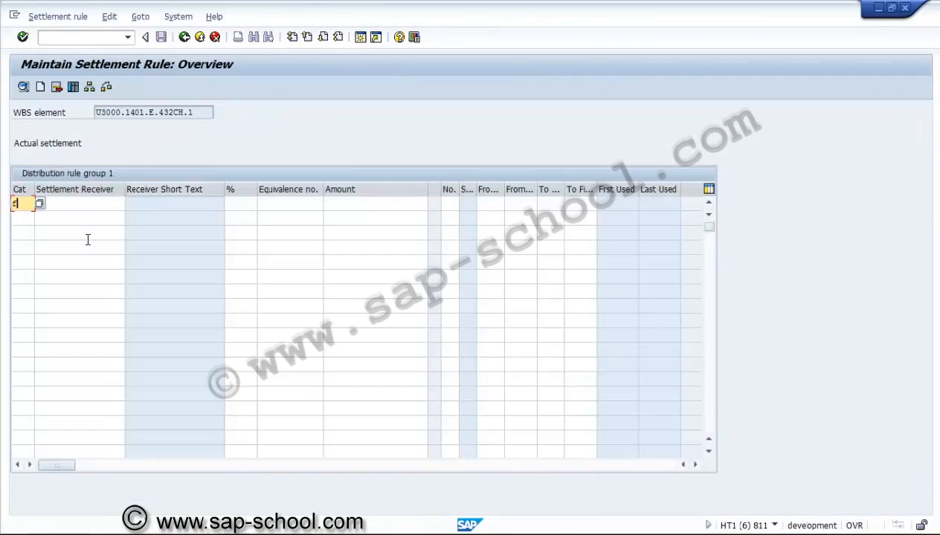
{"action": "key", "text": "Tab"}
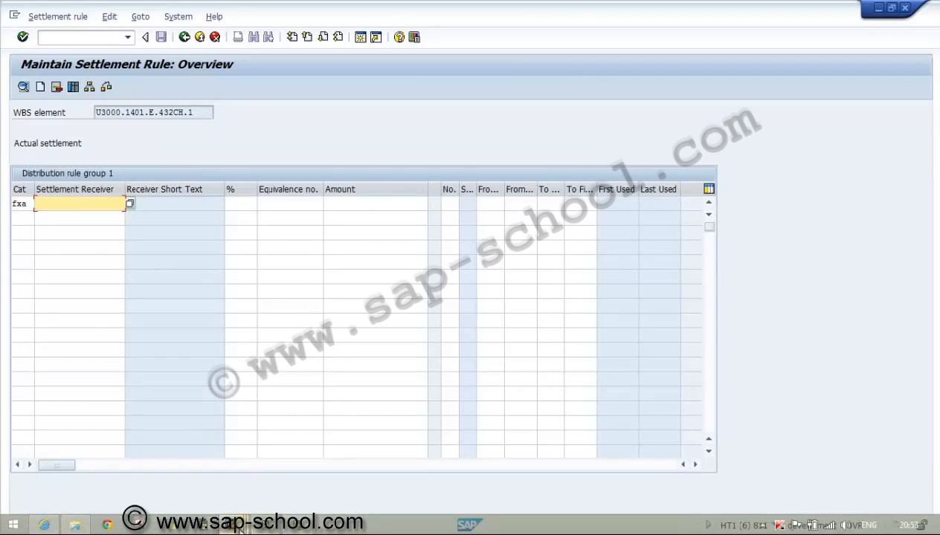
{"action": "mouse_move", "coordinate": [238, 524]}
{"action": "left_click", "coordinate": [348, 472]}
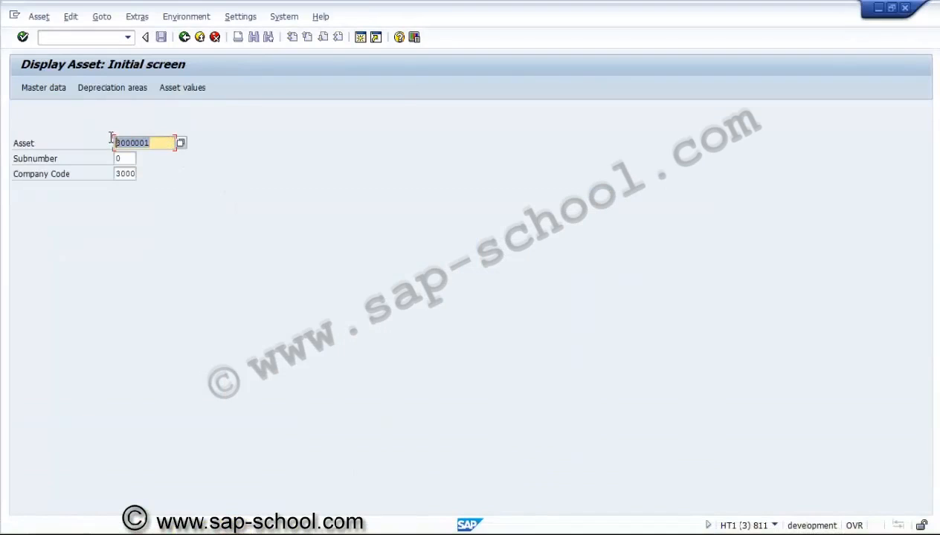
{"action": "key", "text": "alt+Tab"}
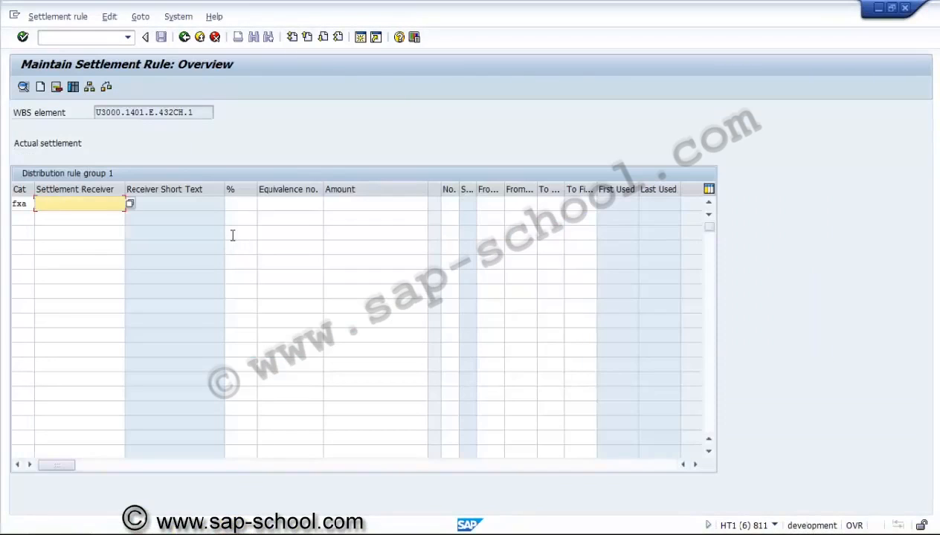
{"action": "key", "text": "ctrl+v"}
{"action": "key", "text": "Tab"}
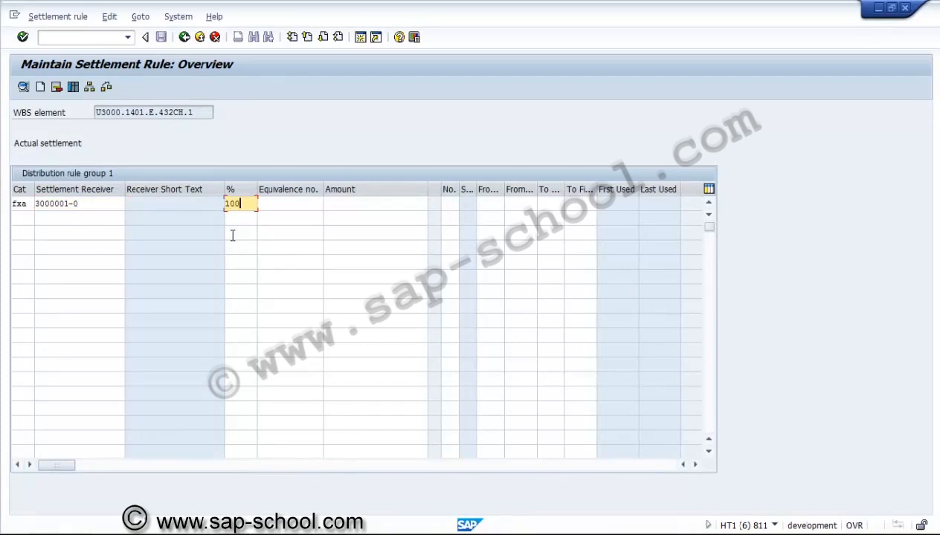
{"action": "key", "text": "Return"}
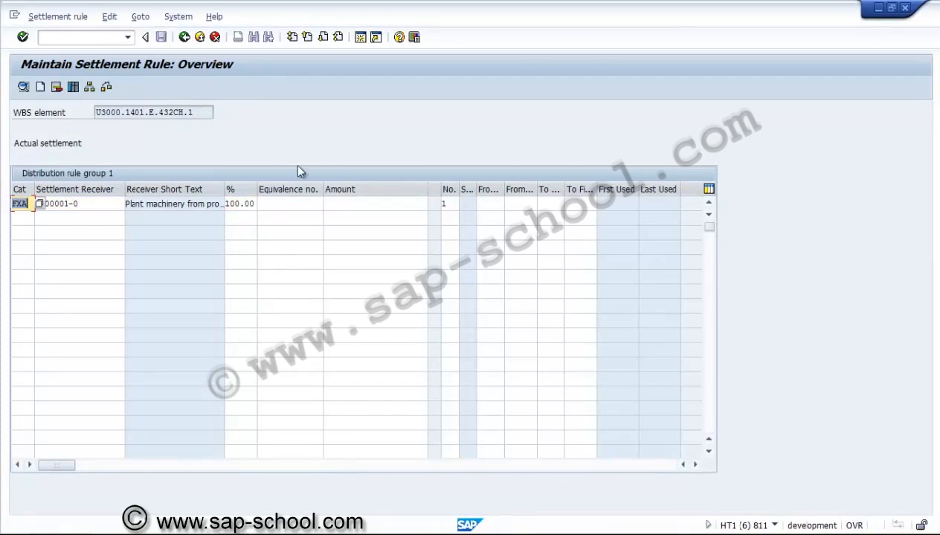
Leave the settlement rule without an amount, save the line item's distribution, and exit the list to the selection screen
{"action": "left_click", "coordinate": [384, 205]}
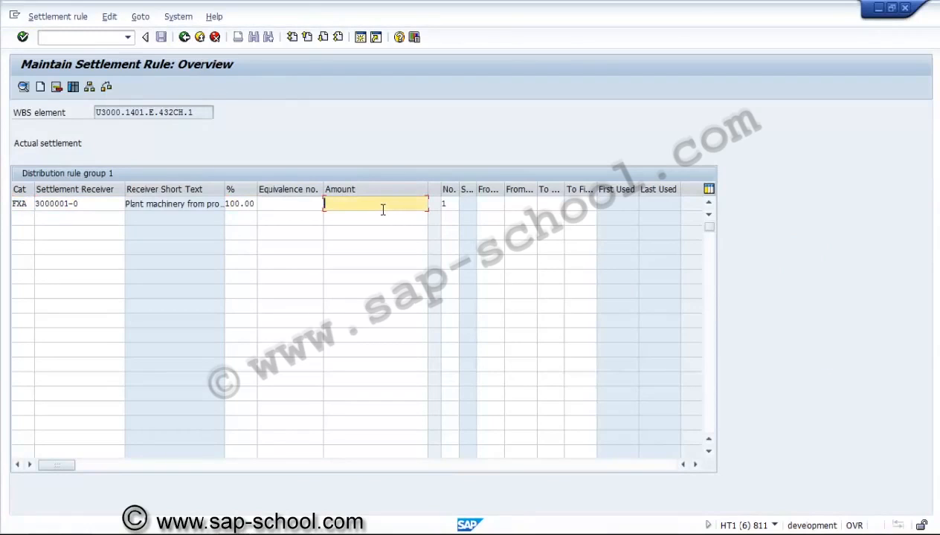
{"action": "left_click", "coordinate": [186, 42]}
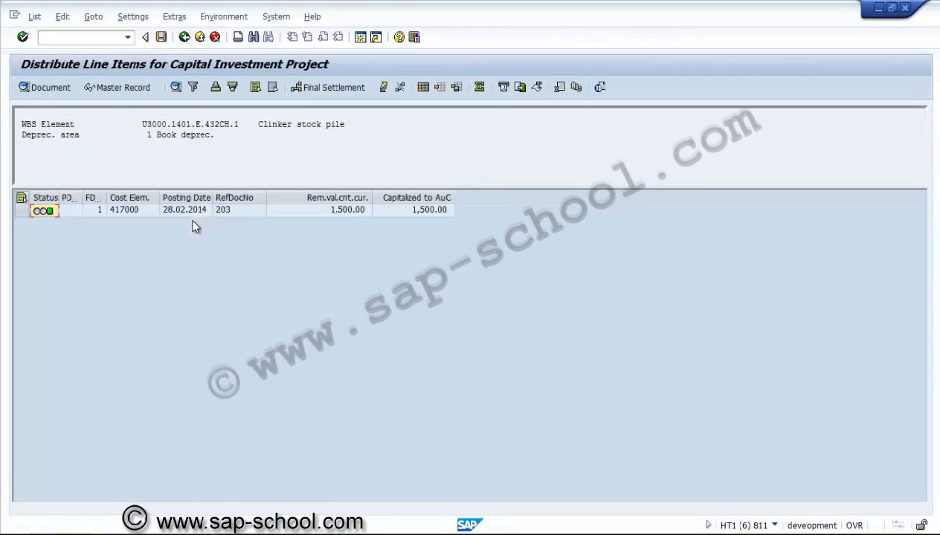
{"action": "left_click", "coordinate": [162, 37]}
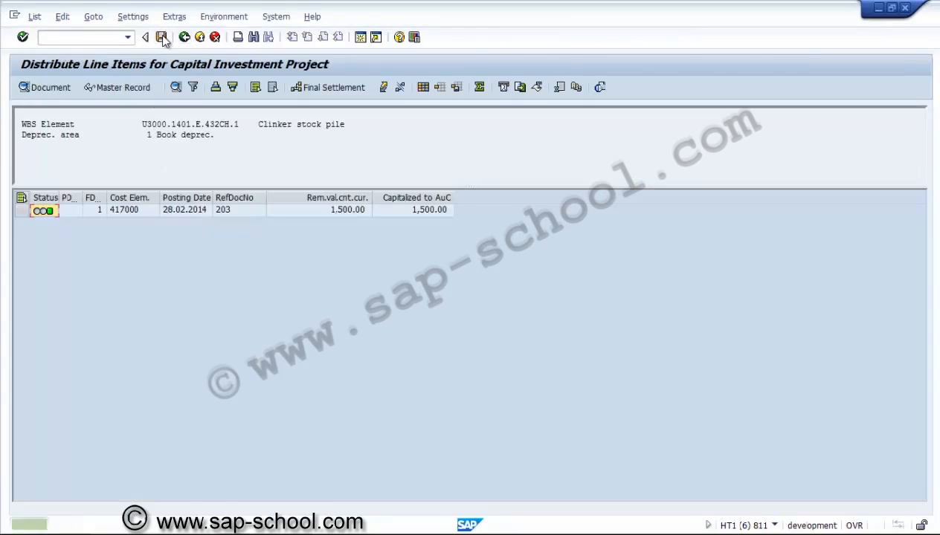
{"action": "left_click", "coordinate": [187, 41]}
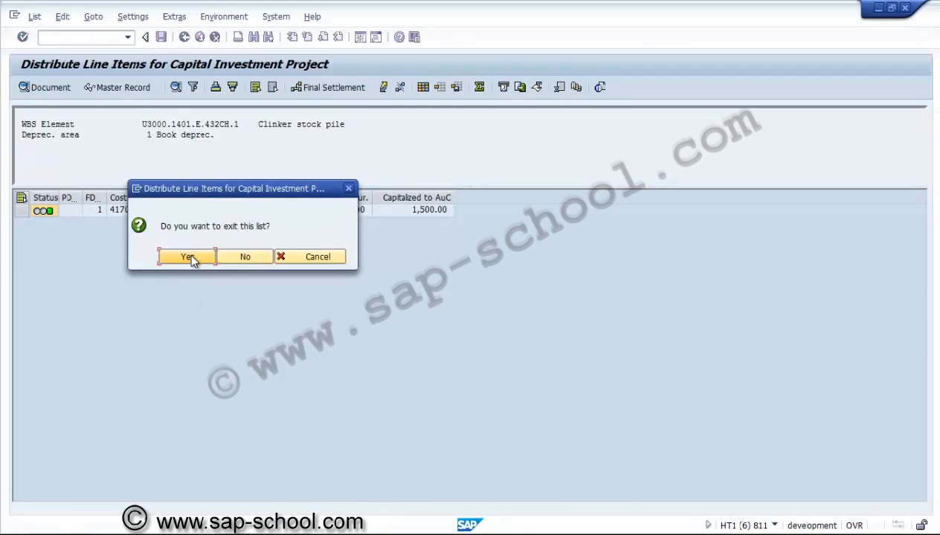
{"action": "left_click", "coordinate": [189, 257]}
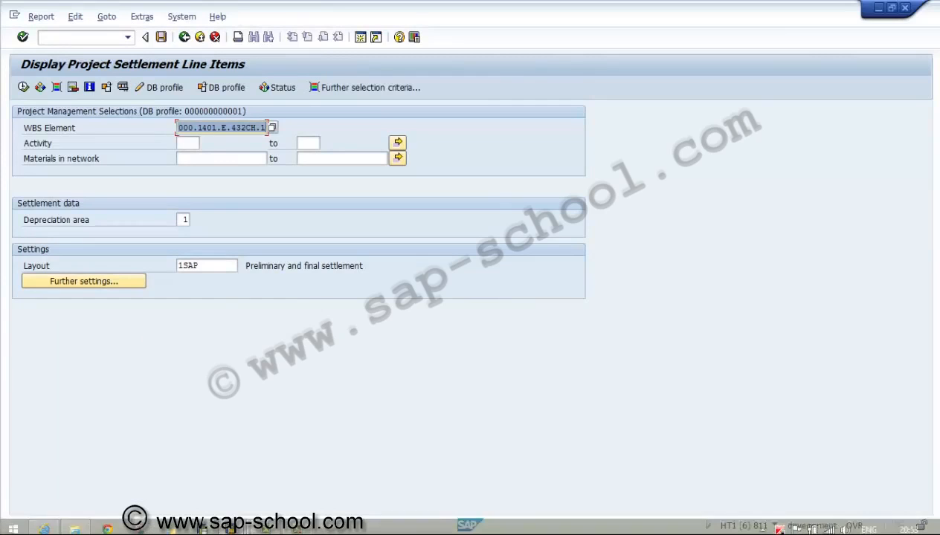
In the Actual Settlement session, set the processing type to 3 Partial Capitalization and execute a test run for project U3000.1401
{"action": "mouse_move", "coordinate": [234, 525]}
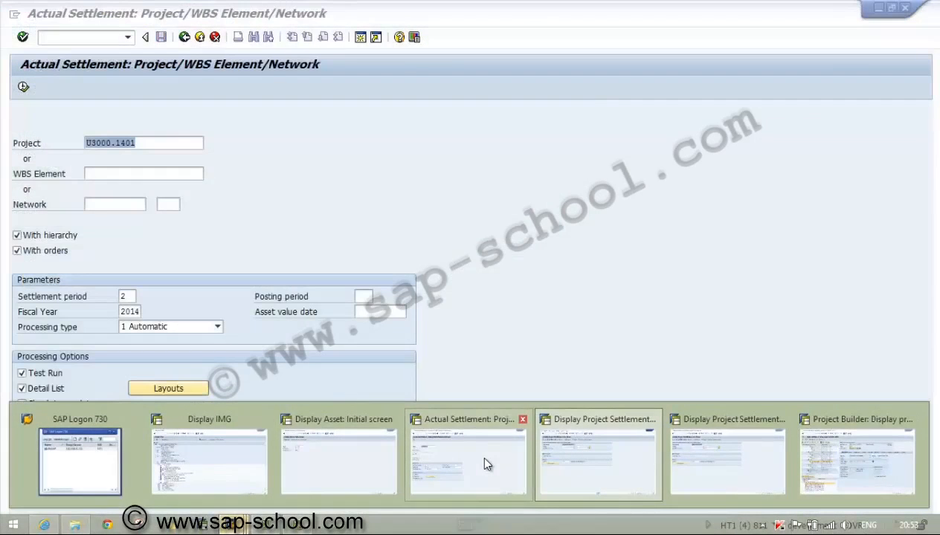
{"action": "left_click", "coordinate": [478, 453]}
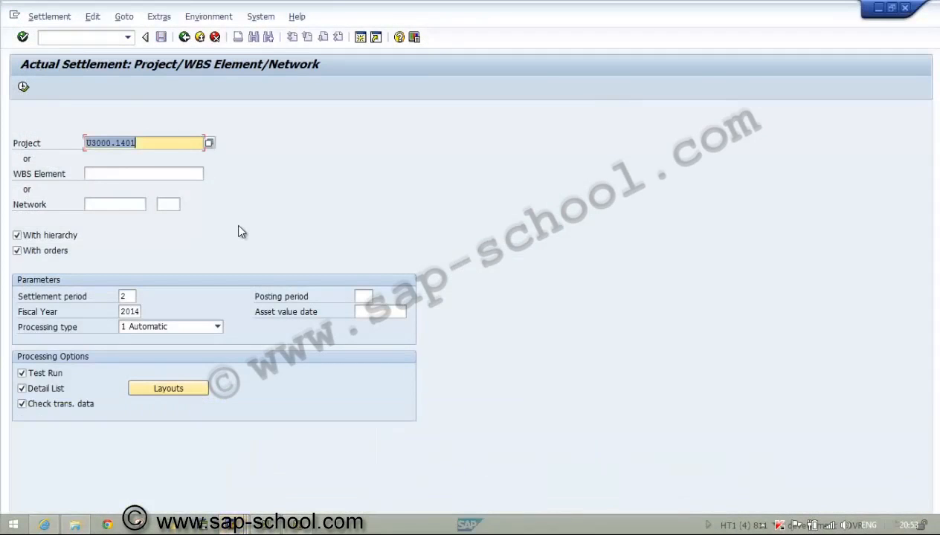
{"action": "left_click", "coordinate": [165, 333]}
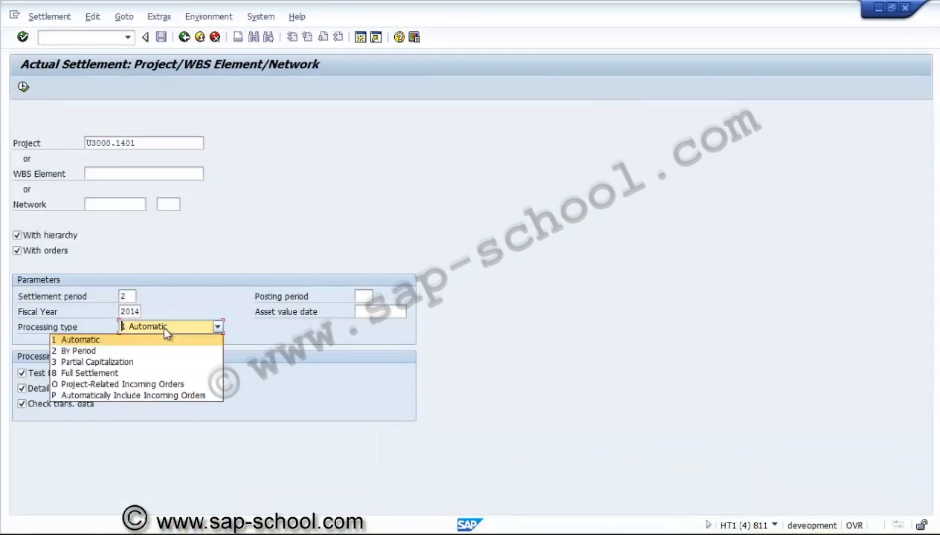
{"action": "left_click", "coordinate": [151, 363]}
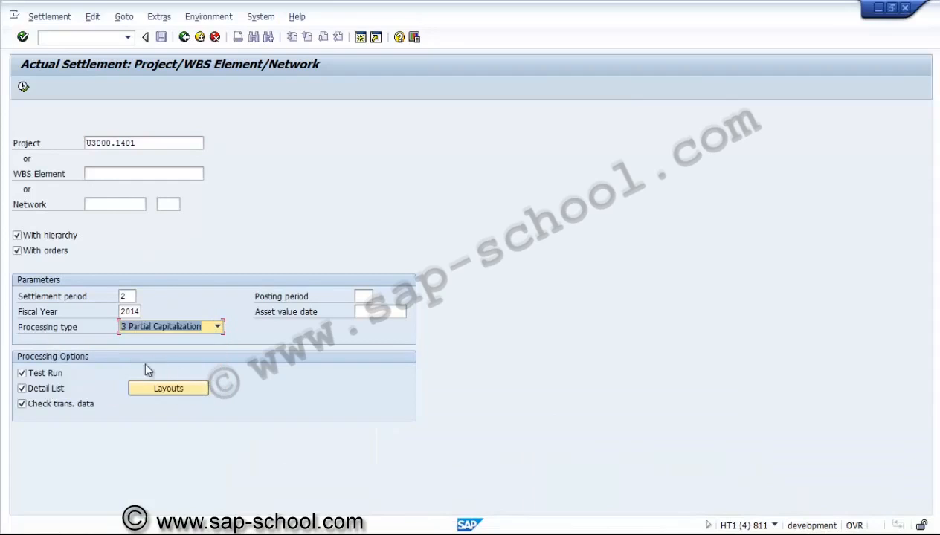
{"action": "left_click", "coordinate": [23, 88]}
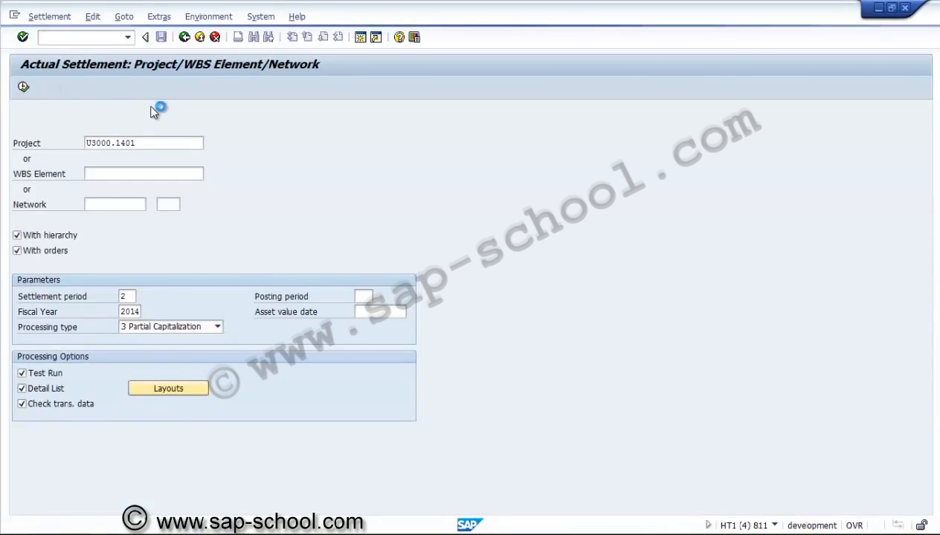
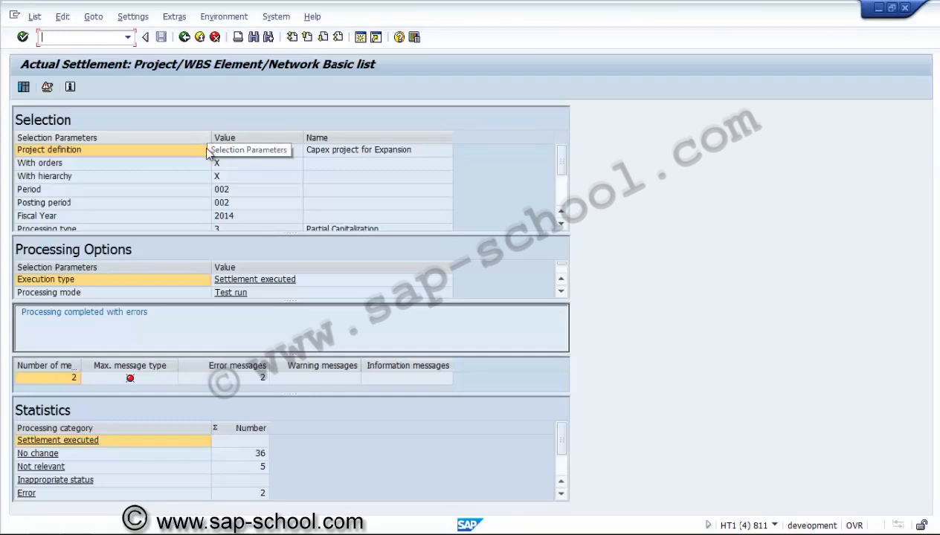
Examine the settlement test run's messages and the first error's long text, and return to the settlement selection screen
{"action": "left_click", "coordinate": [47, 87]}
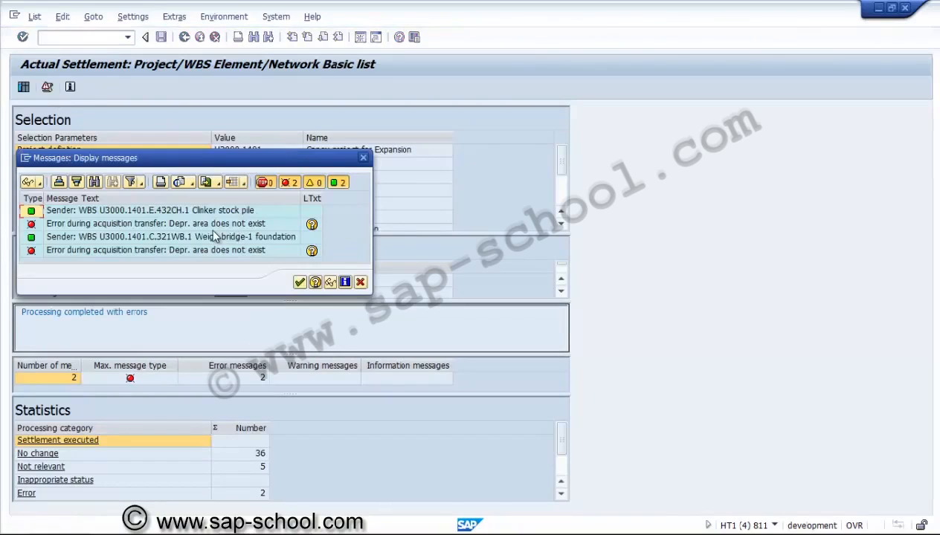
{"action": "left_click", "coordinate": [312, 225]}
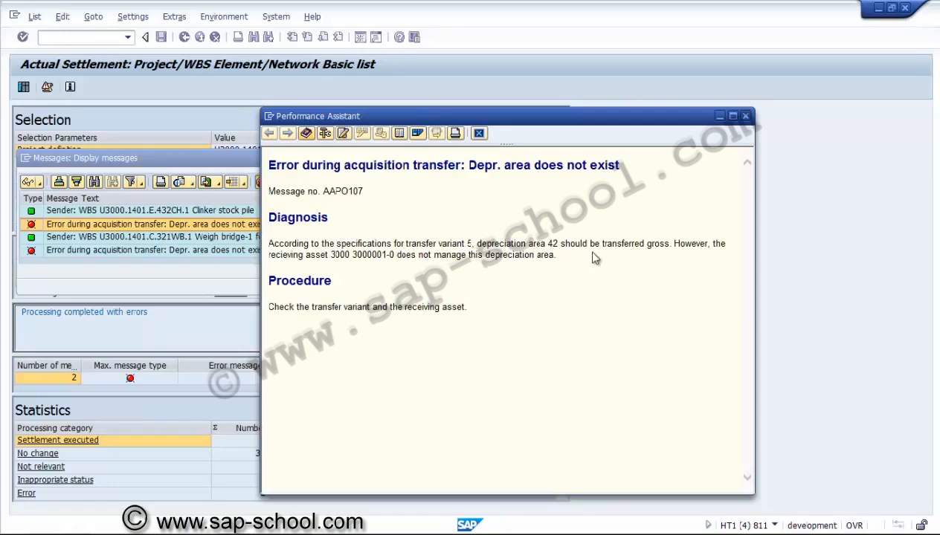
{"action": "left_click", "coordinate": [479, 136]}
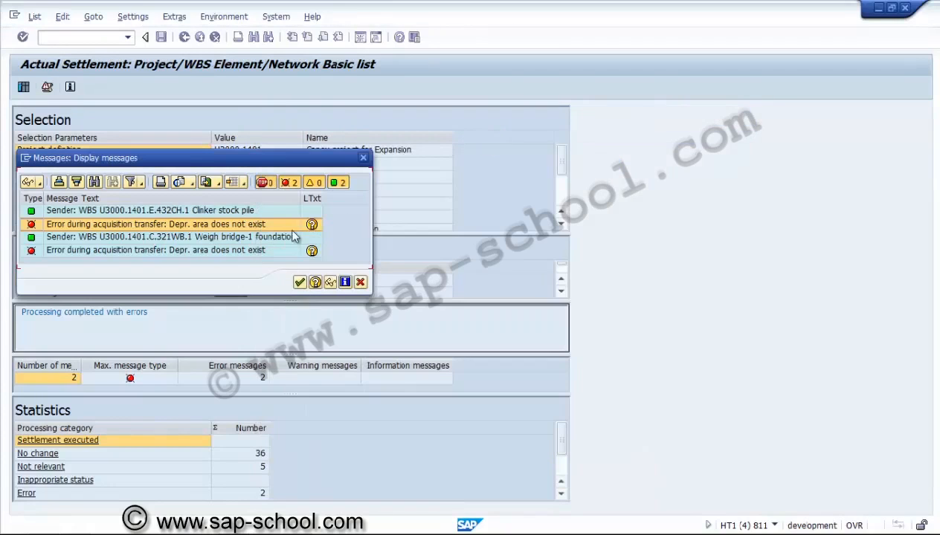
{"action": "left_click", "coordinate": [299, 283]}
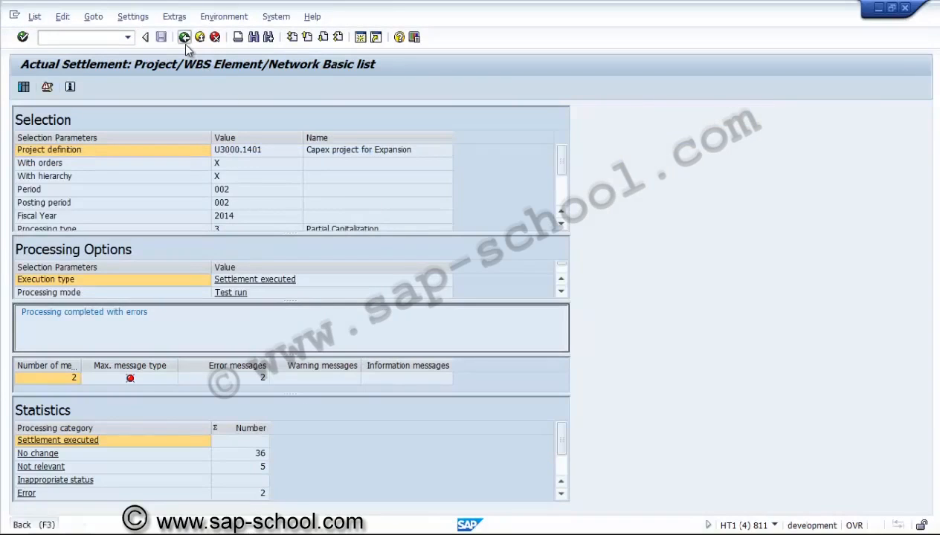
{"action": "left_click", "coordinate": [185, 38]}
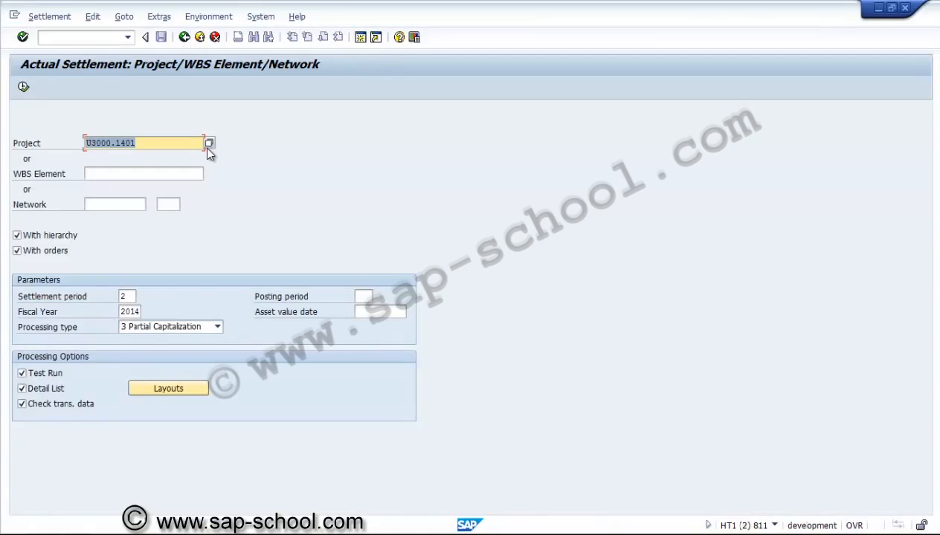
Switch to the session with the asset class 5 depreciation areas and leave the view for the IMG structure
{"action": "mouse_move", "coordinate": [284, 531]}
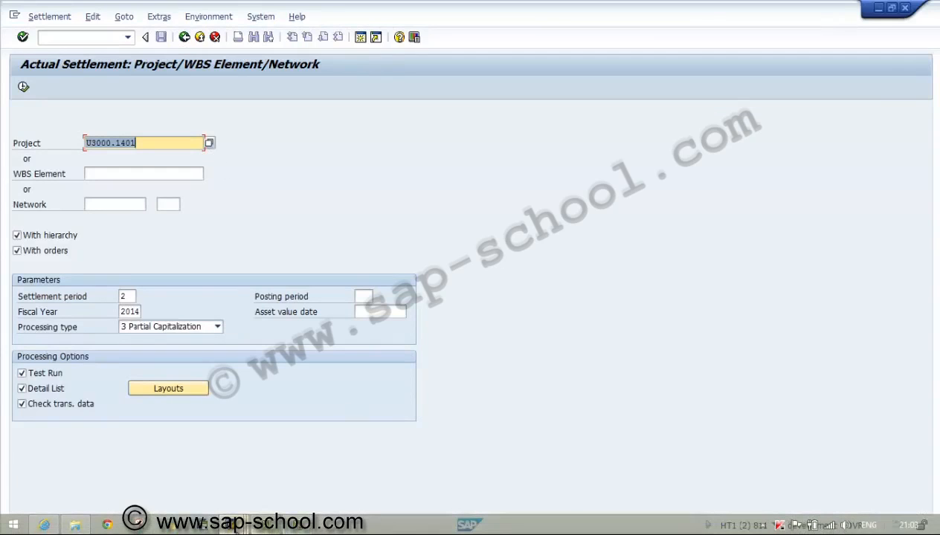
{"action": "mouse_move", "coordinate": [467, 525]}
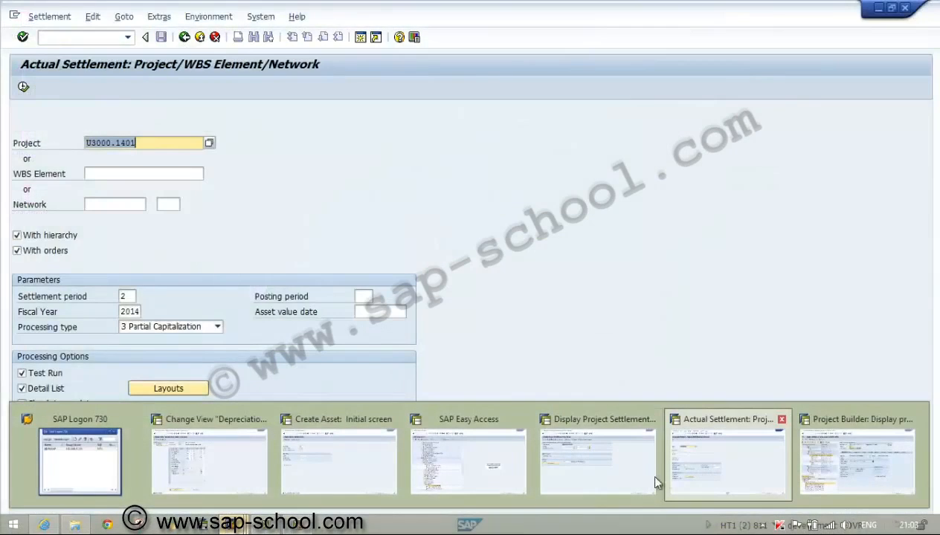
{"action": "left_click", "coordinate": [644, 473]}
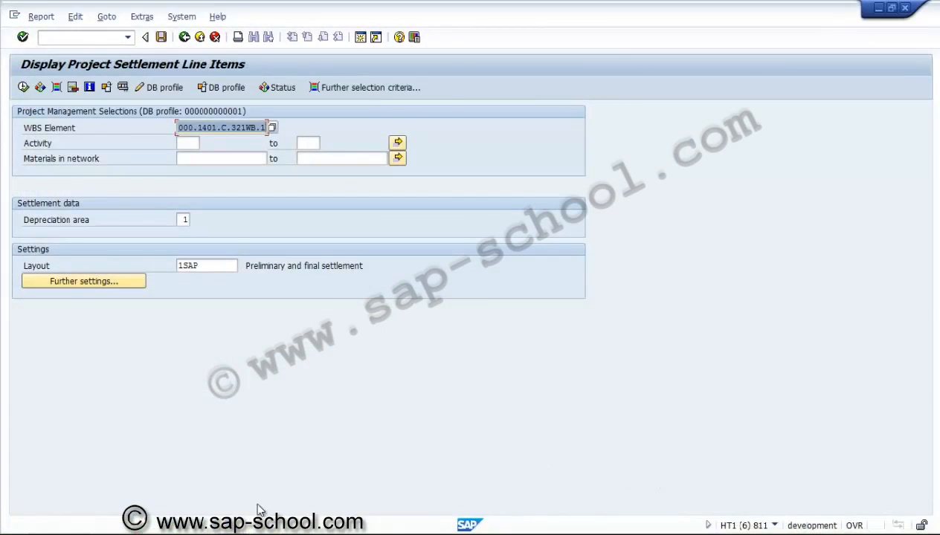
{"action": "mouse_move", "coordinate": [251, 533]}
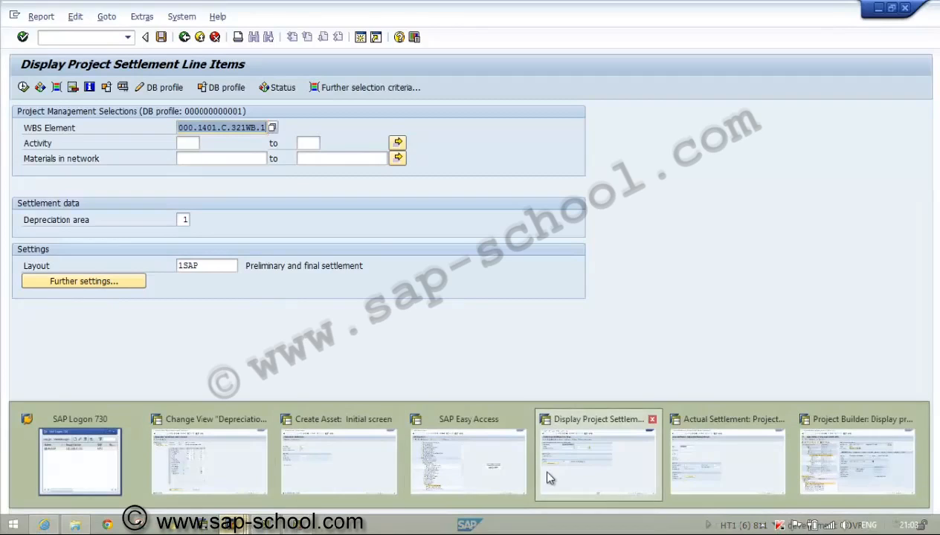
{"action": "mouse_move", "coordinate": [425, 477]}
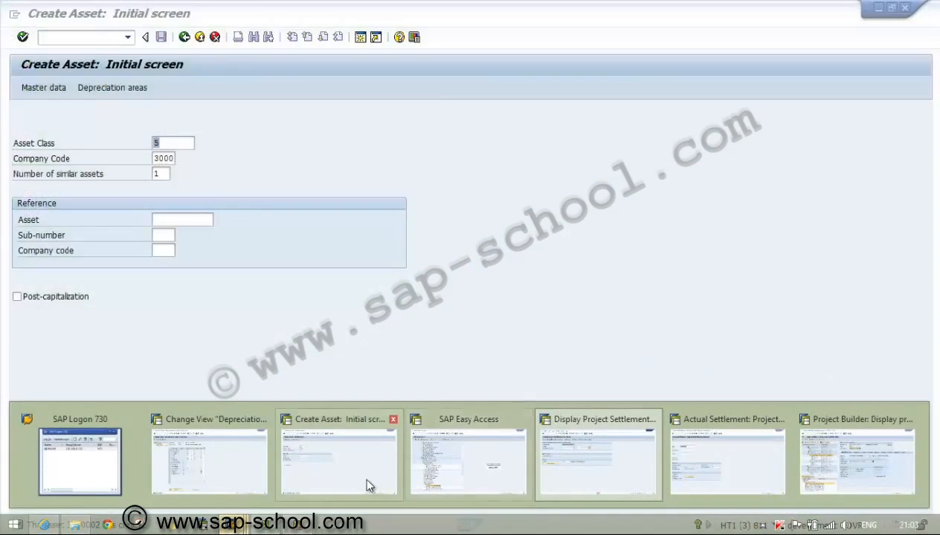
{"action": "mouse_move", "coordinate": [252, 478]}
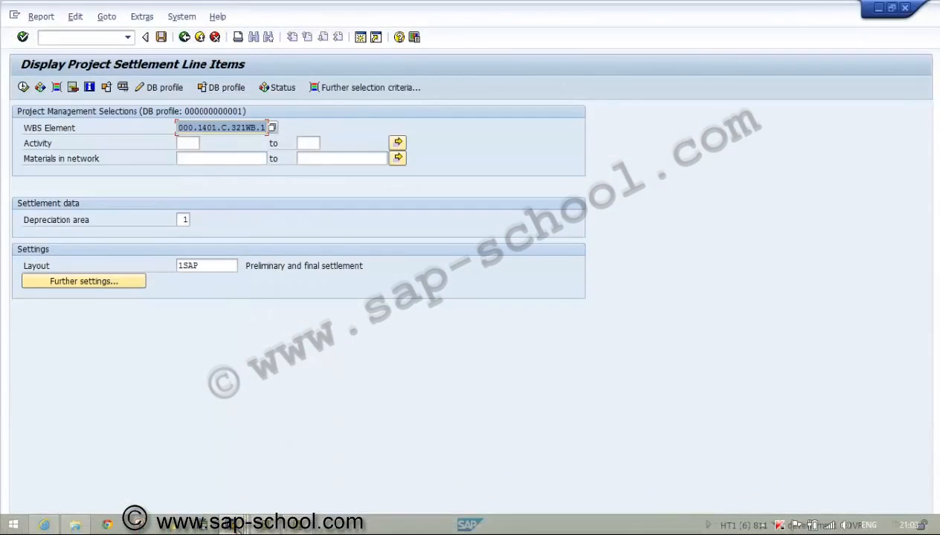
{"action": "left_click", "coordinate": [209, 461]}
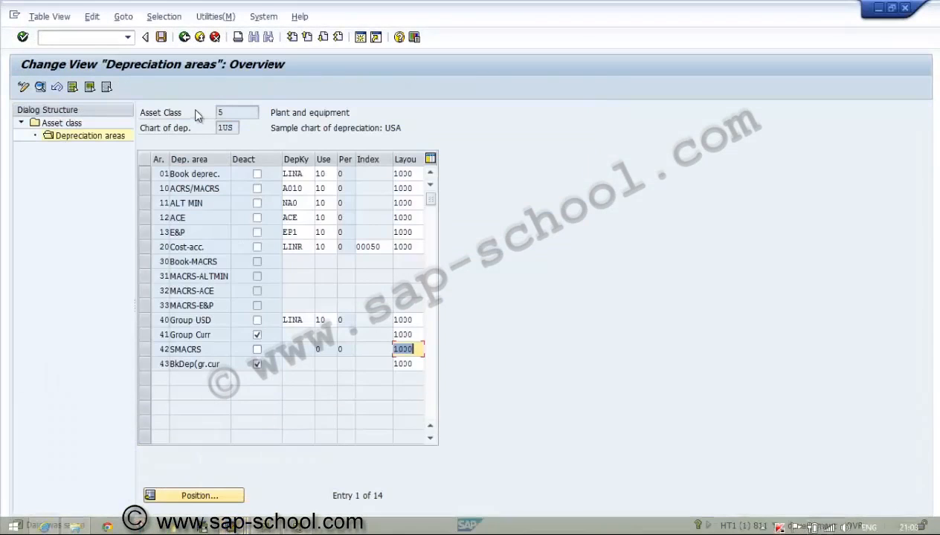
{"action": "left_click", "coordinate": [200, 38]}
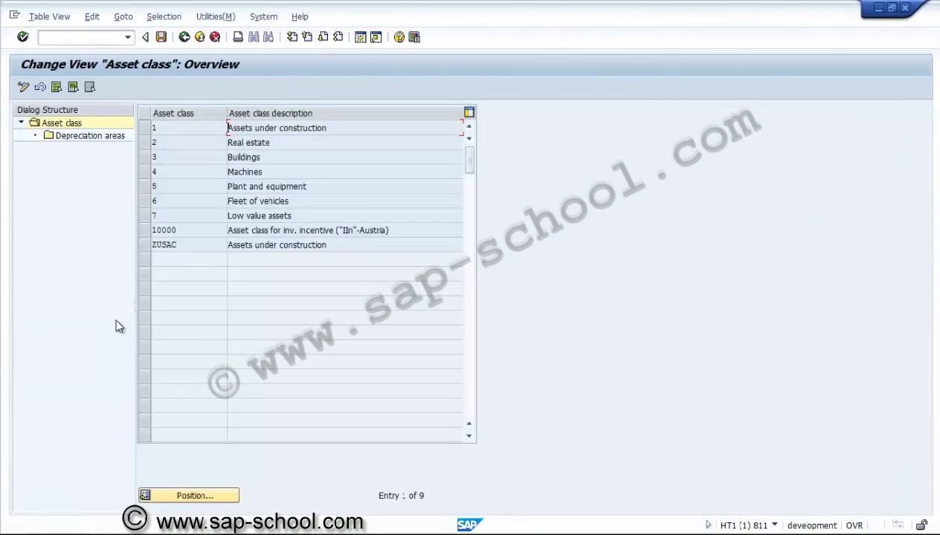
{"action": "left_click", "coordinate": [184, 37]}
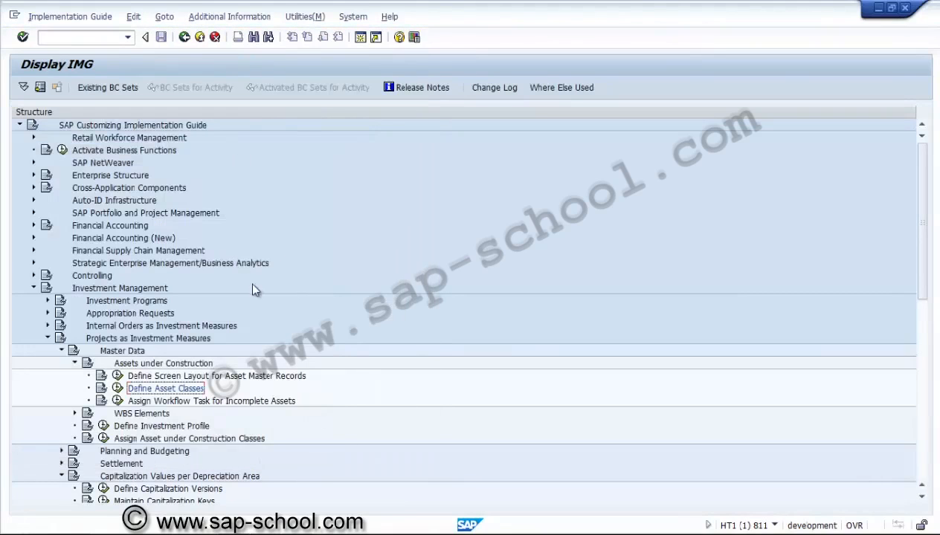
Start the activity Determine Depreciation Areas in the Asset Class from Define Asset Classes under Projects as Investment Measures in the IMG
{"action": "left_click", "coordinate": [136, 290]}
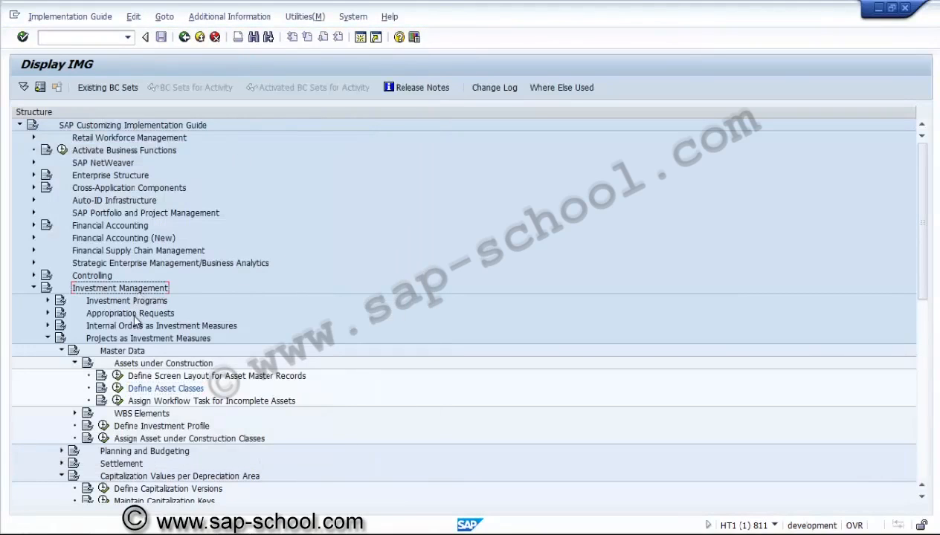
{"action": "left_click", "coordinate": [134, 340]}
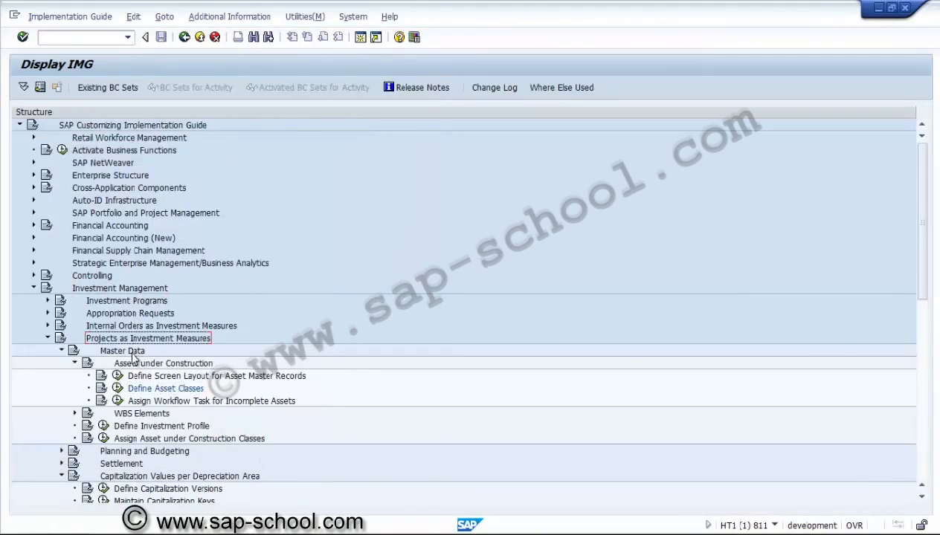
{"action": "left_click", "coordinate": [134, 353]}
{"action": "left_click", "coordinate": [138, 364]}
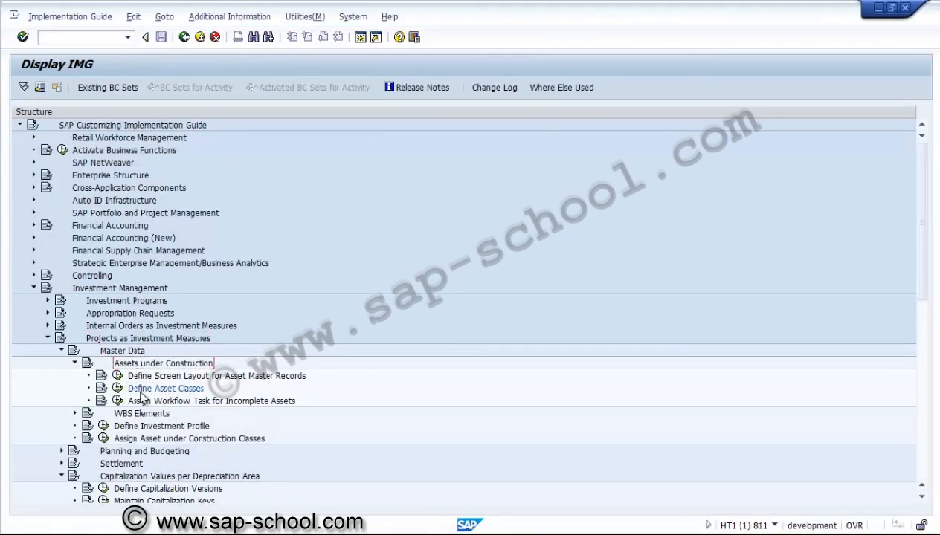
{"action": "left_click", "coordinate": [118, 389]}
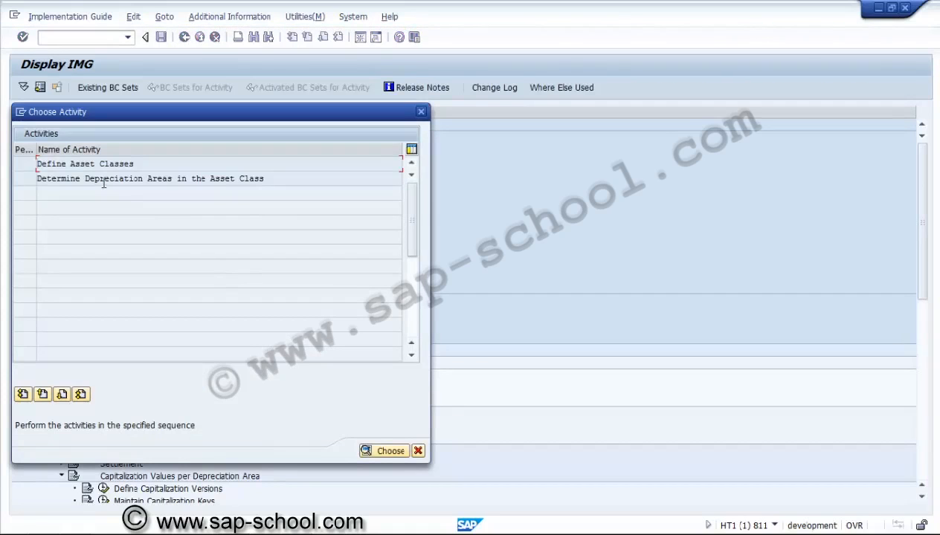
{"action": "double_click", "coordinate": [104, 180]}
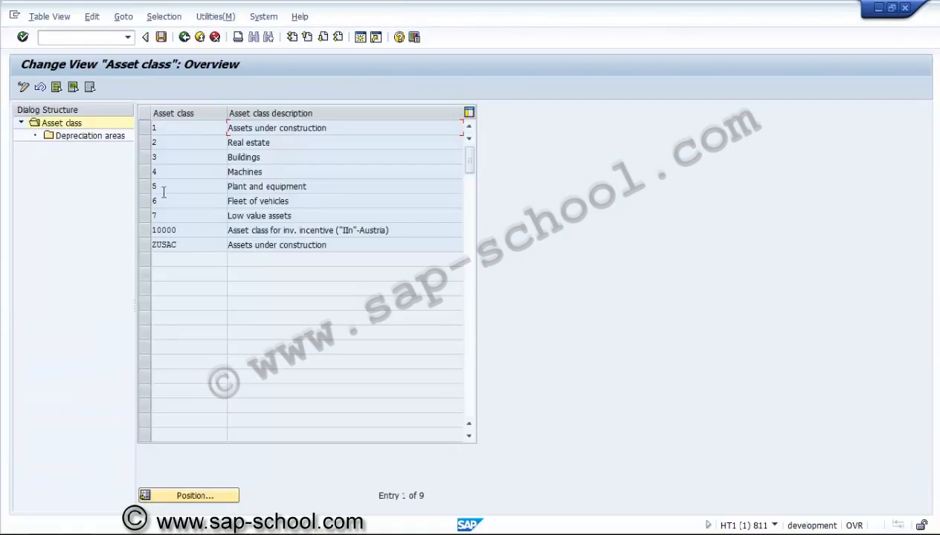
Check the deactivation setting of depreciation area 42 SMACRS for asset class 5 Plant and equipment, and return to the IMG structure
{"action": "left_click", "coordinate": [144, 186]}
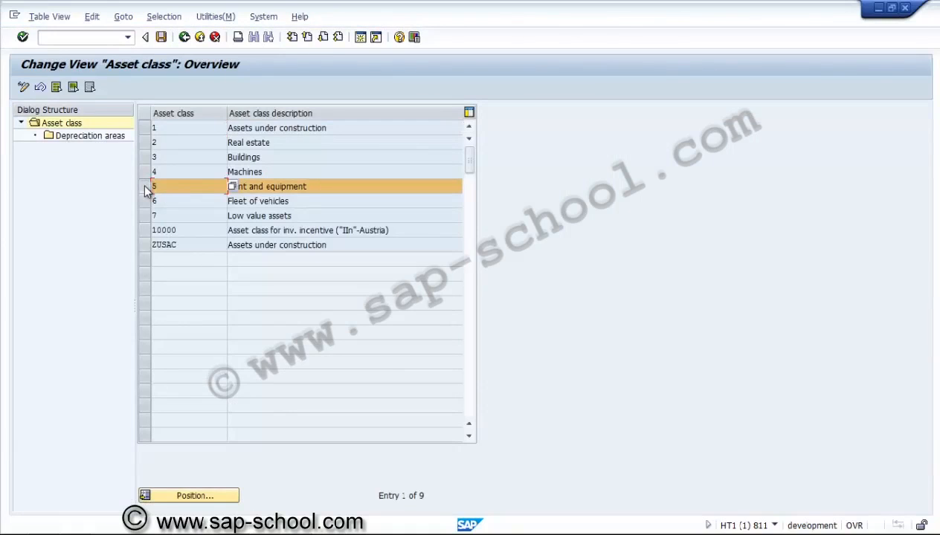
{"action": "double_click", "coordinate": [120, 136]}
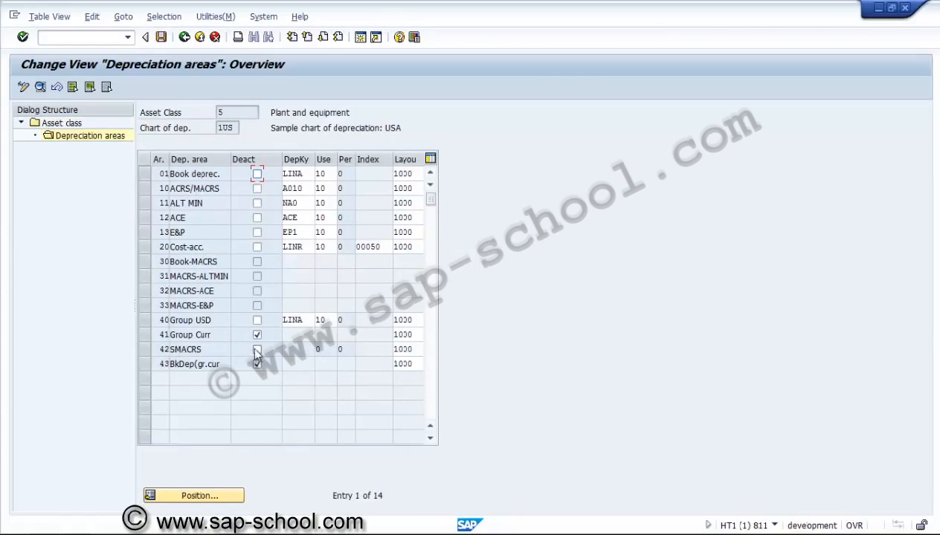
{"action": "left_click", "coordinate": [257, 351]}
{"action": "left_click", "coordinate": [186, 43]}
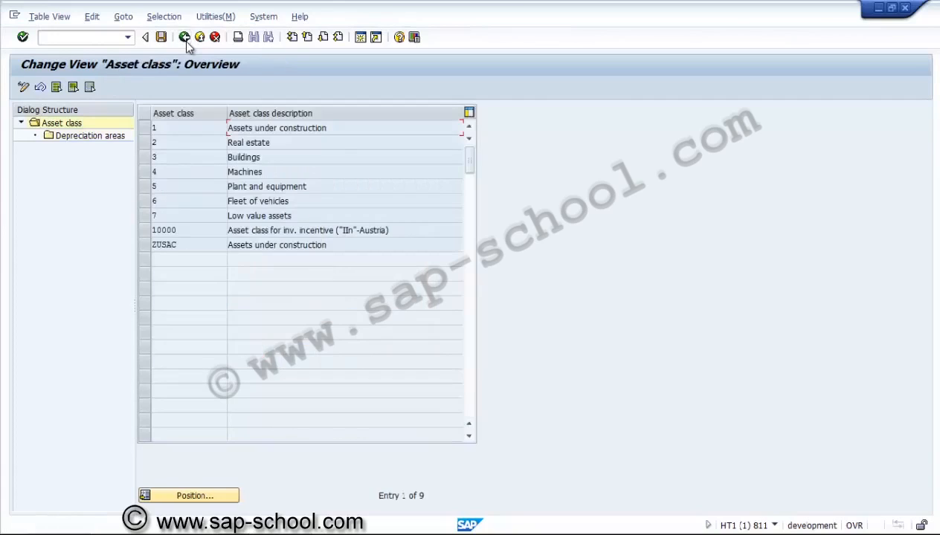
{"action": "left_click", "coordinate": [186, 40]}
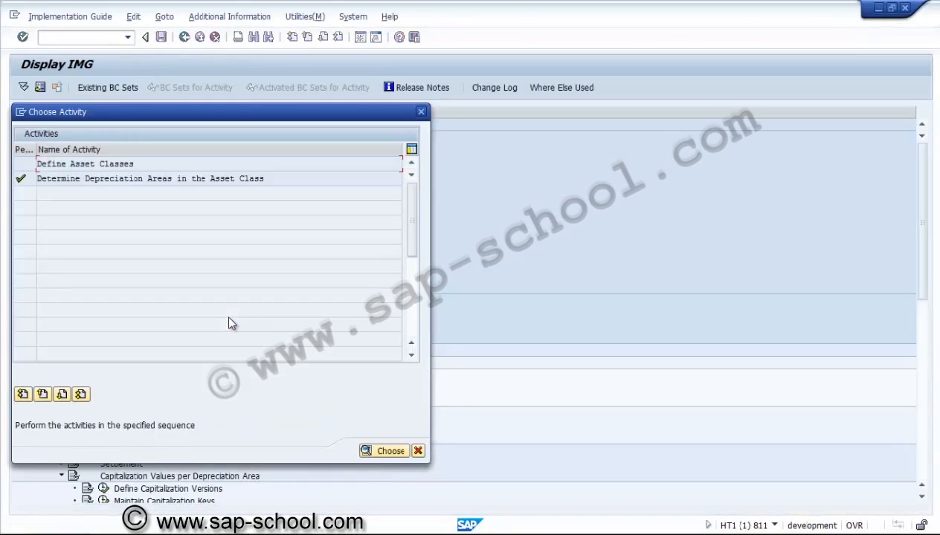
{"action": "left_click", "coordinate": [418, 452]}
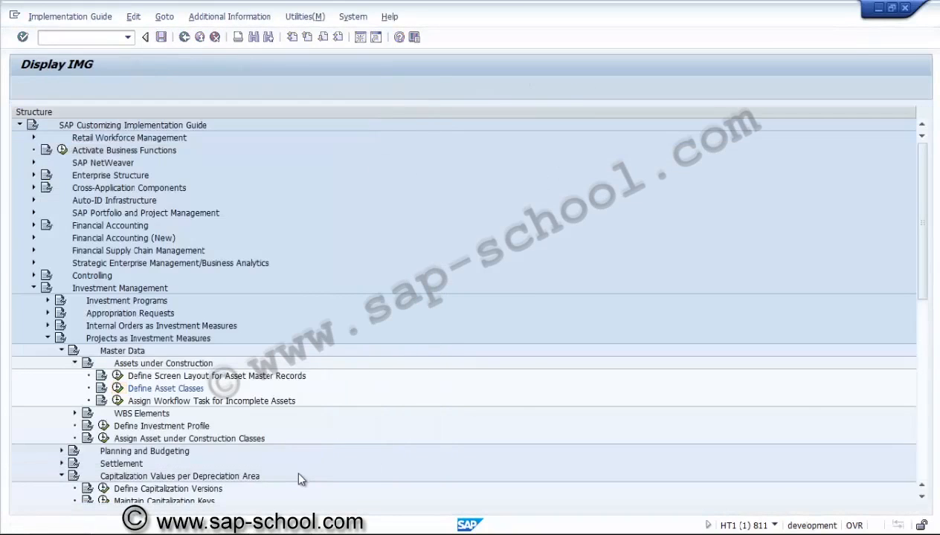
In the Create Asset session, switch to displaying asset 3000001, examine its depreciation areas and return to the asset selection
{"action": "mouse_move", "coordinate": [241, 529]}
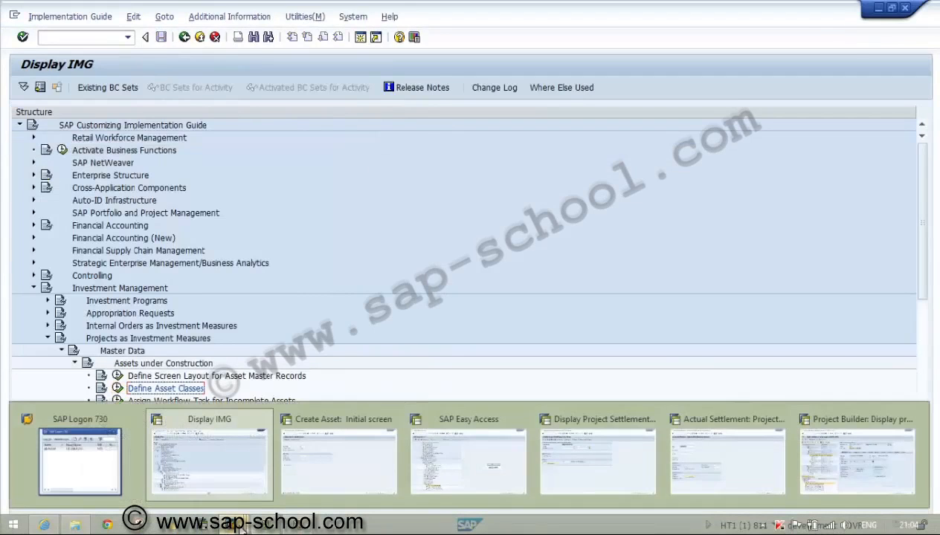
{"action": "left_click", "coordinate": [354, 446]}
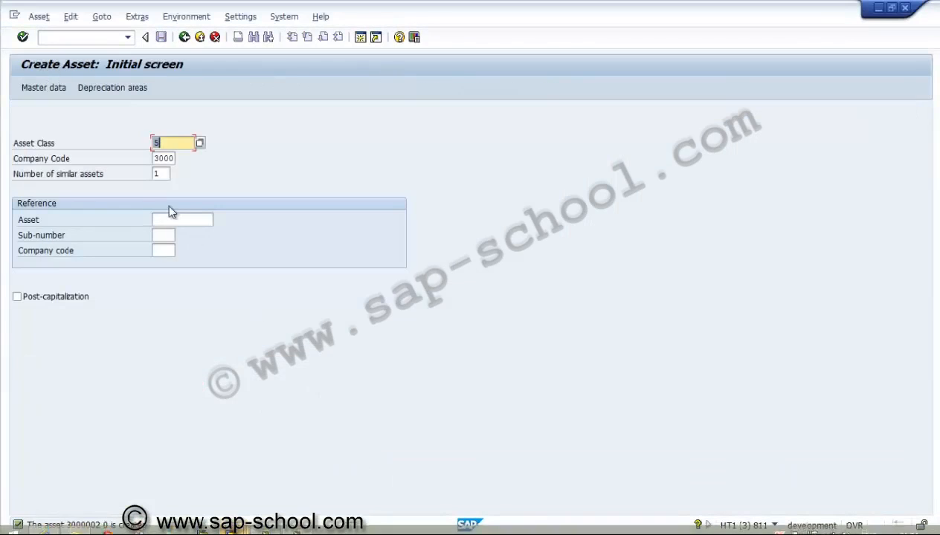
{"action": "left_click", "coordinate": [50, 18]}
{"action": "left_click", "coordinate": [68, 79]}
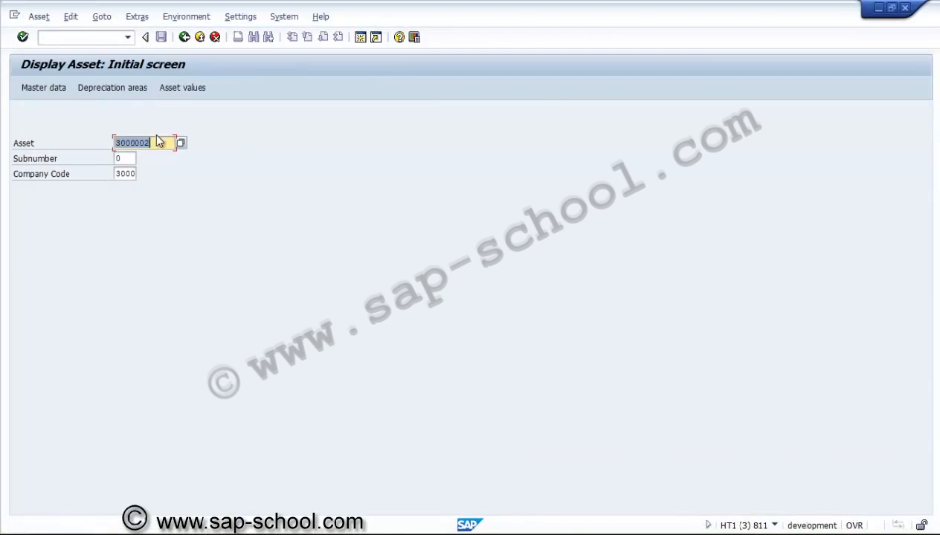
{"action": "left_click", "coordinate": [147, 143]}
{"action": "key", "text": "BackSpace"}
{"action": "type", "text": "1"}
{"action": "key", "text": "Return"}
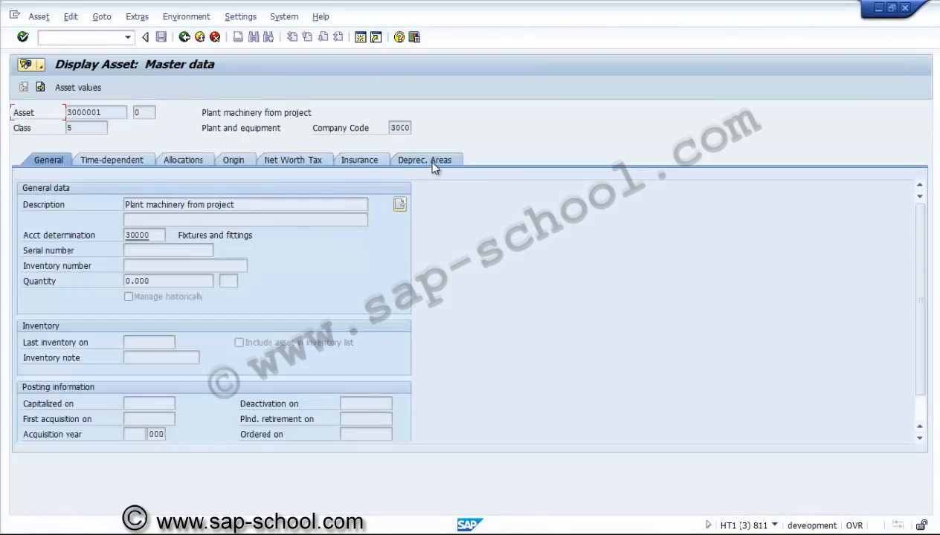
{"action": "left_click", "coordinate": [431, 162]}
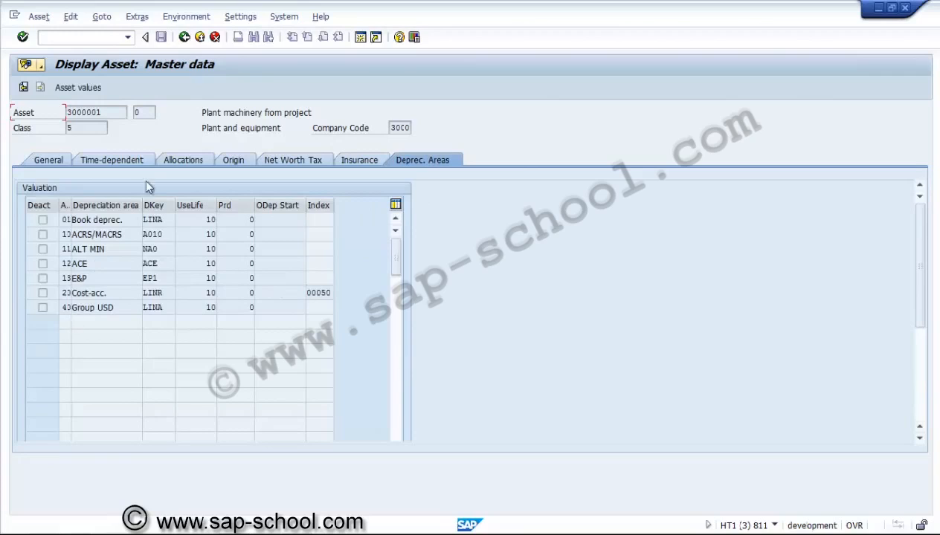
{"action": "left_click", "coordinate": [184, 37]}
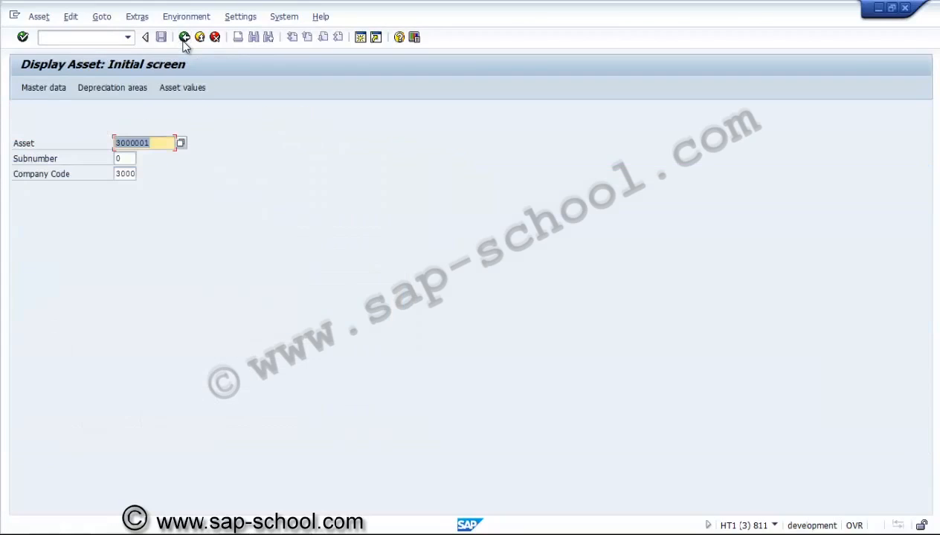
Display asset 3000002, examine its depreciation areas and return to the asset selection
{"action": "left_click", "coordinate": [152, 144]}
{"action": "key", "text": "Return"}
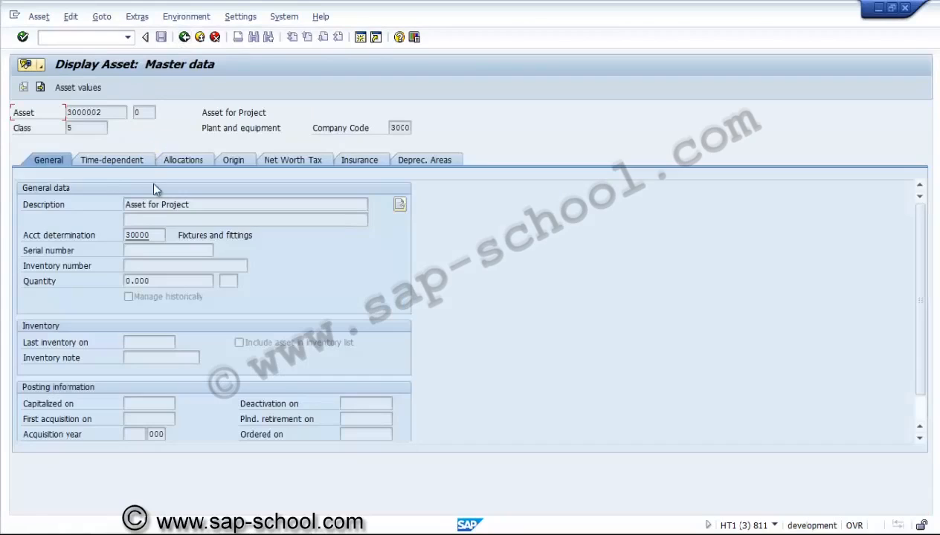
{"action": "left_click", "coordinate": [397, 161]}
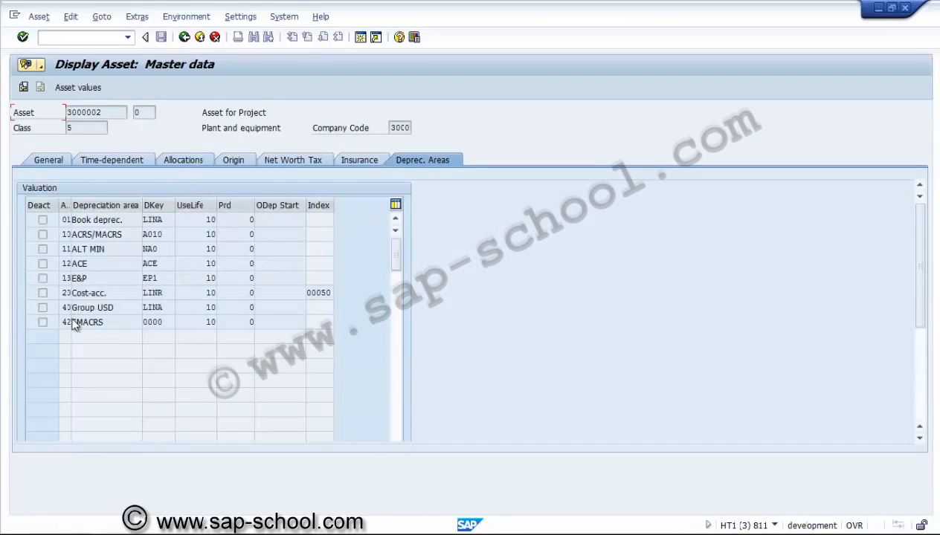
{"action": "left_click", "coordinate": [184, 37]}
In the project settlement line items session, open the existing final settlement rule for all line items of WBS element U3000.1401.C.321WB.1
{"action": "mouse_move", "coordinate": [252, 528]}
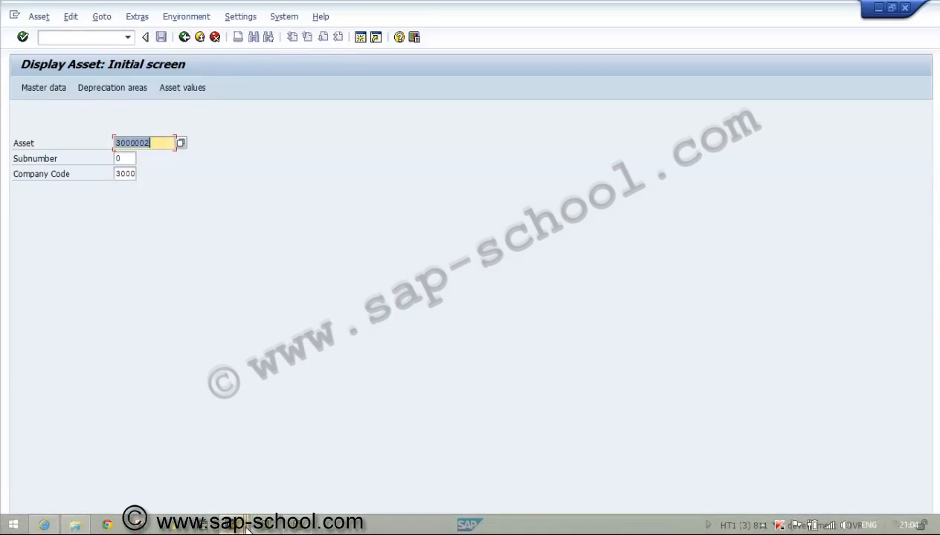
{"action": "mouse_move", "coordinate": [537, 448]}
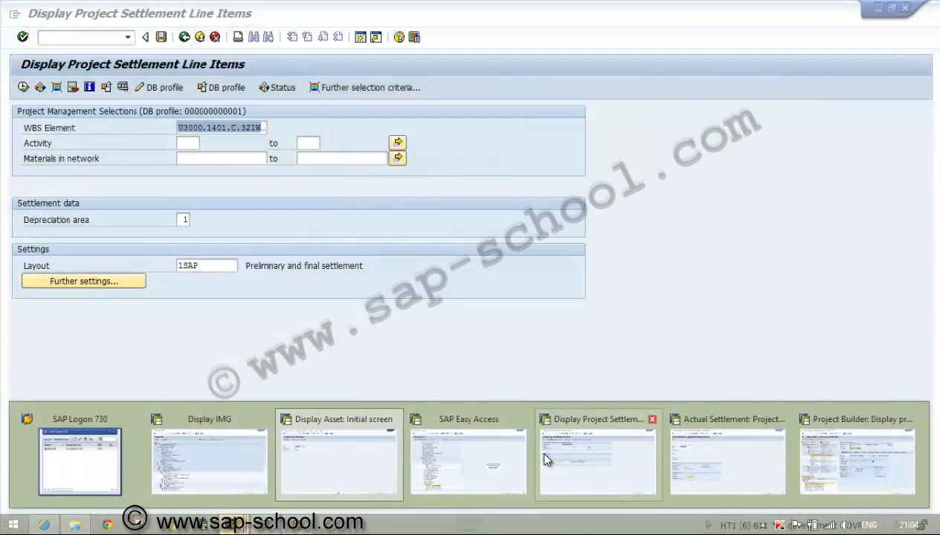
{"action": "left_click", "coordinate": [583, 455]}
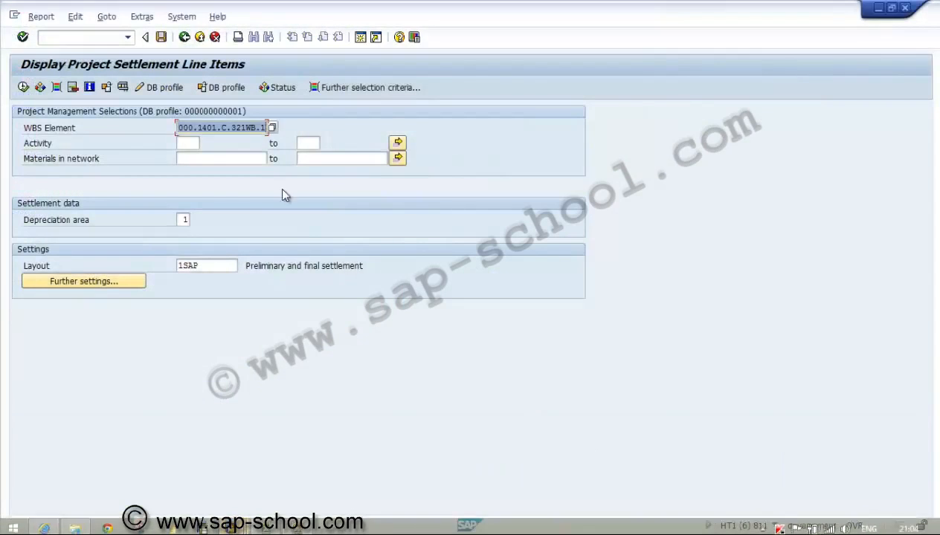
{"action": "left_click", "coordinate": [25, 88]}
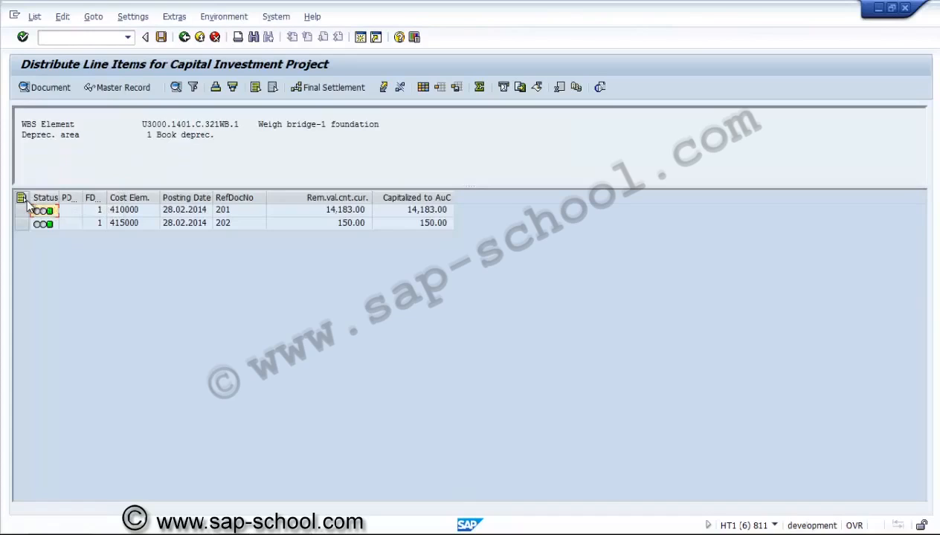
{"action": "left_click", "coordinate": [22, 197]}
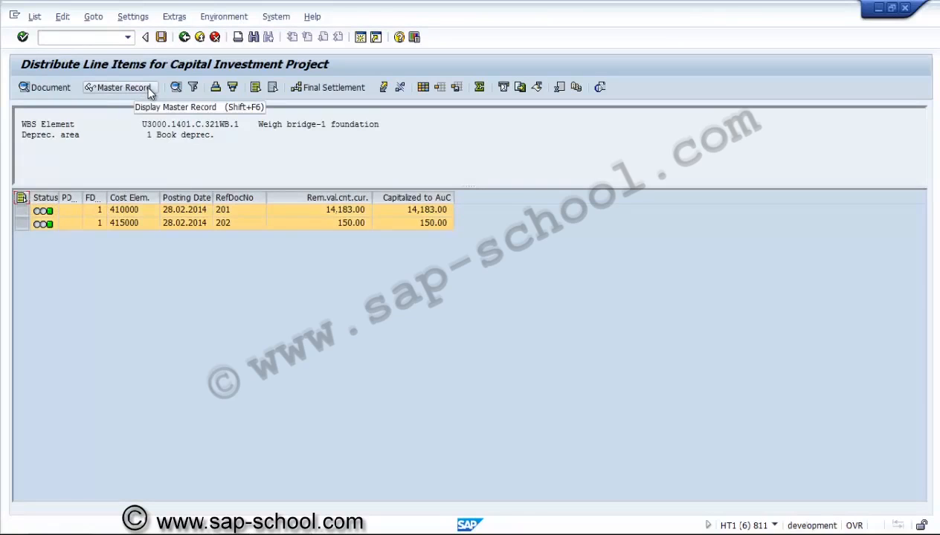
{"action": "left_click", "coordinate": [330, 90]}
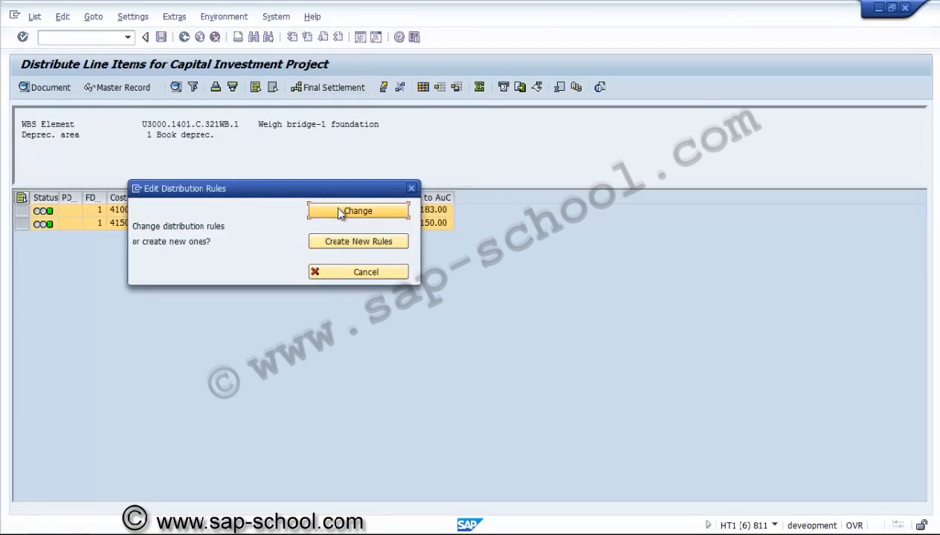
{"action": "left_click", "coordinate": [341, 211]}
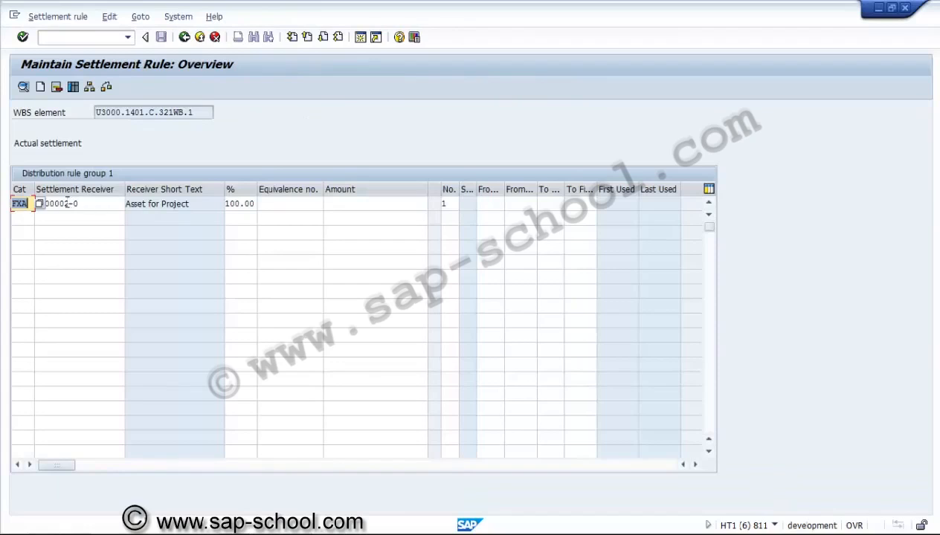
Check the asset entered as settlement receiver in the distribution rule and return to the line item list
{"action": "left_click", "coordinate": [65, 202]}
{"action": "key", "text": "shift+Tab"}
{"action": "left_click", "coordinate": [160, 37]}
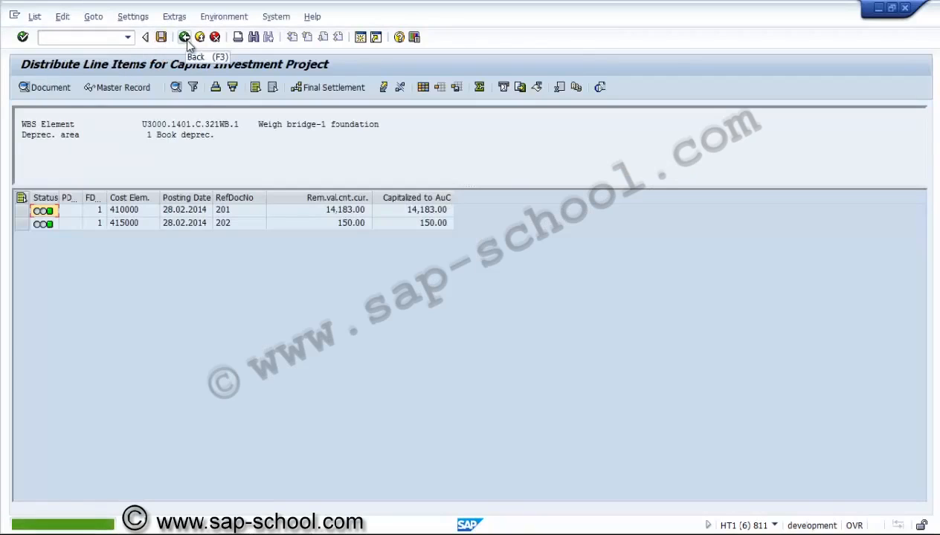
Leave the line item list and clear the WBS element from the settlement line item selection
{"action": "left_click", "coordinate": [185, 37]}
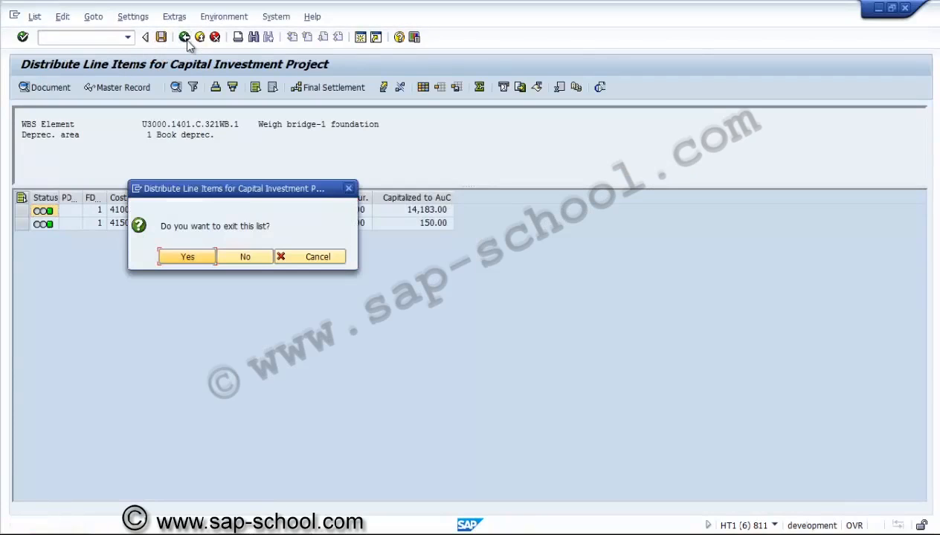
{"action": "left_click", "coordinate": [191, 258]}
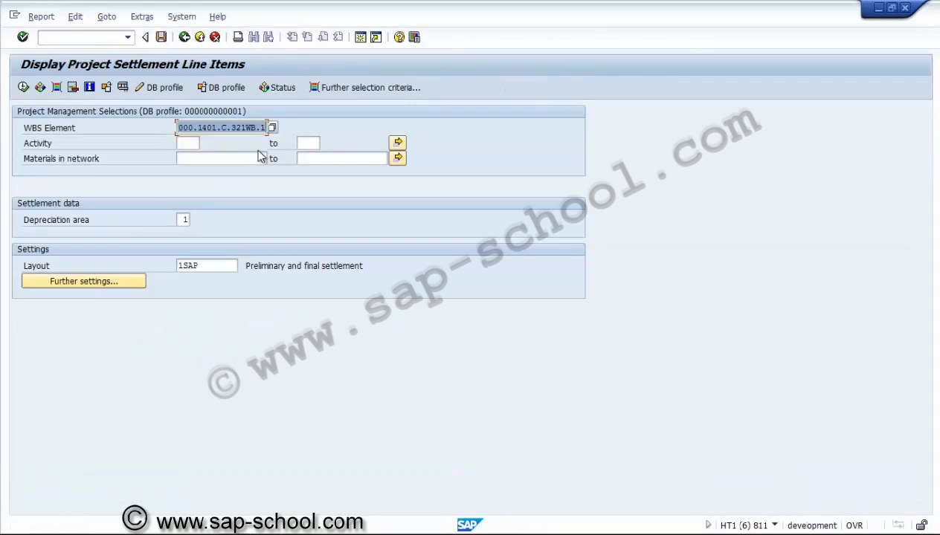
{"action": "key", "text": "Delete"}
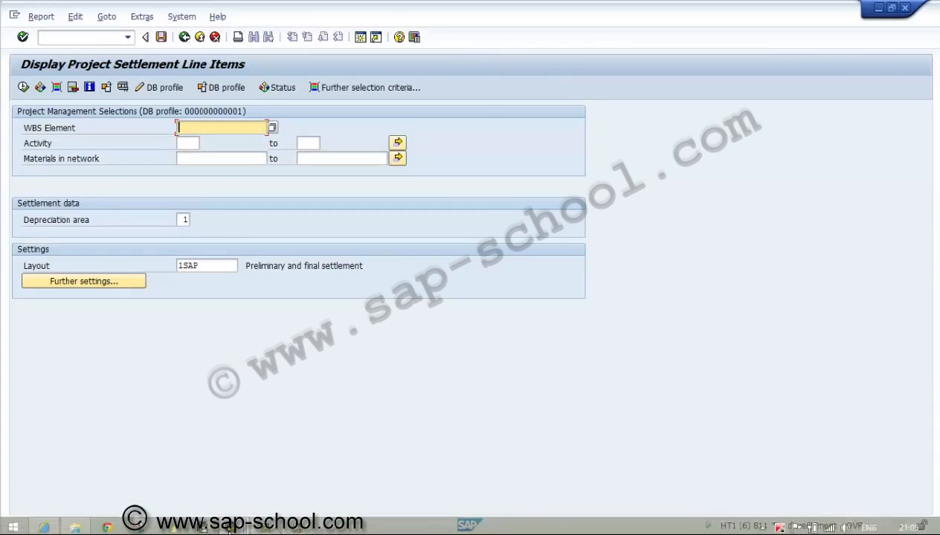
In the Project Builder session, display the Clinker stock pile WBS element and copy its identification U3000.1401.E.432CH.1
{"action": "mouse_move", "coordinate": [223, 526]}
{"action": "left_click", "coordinate": [842, 423]}
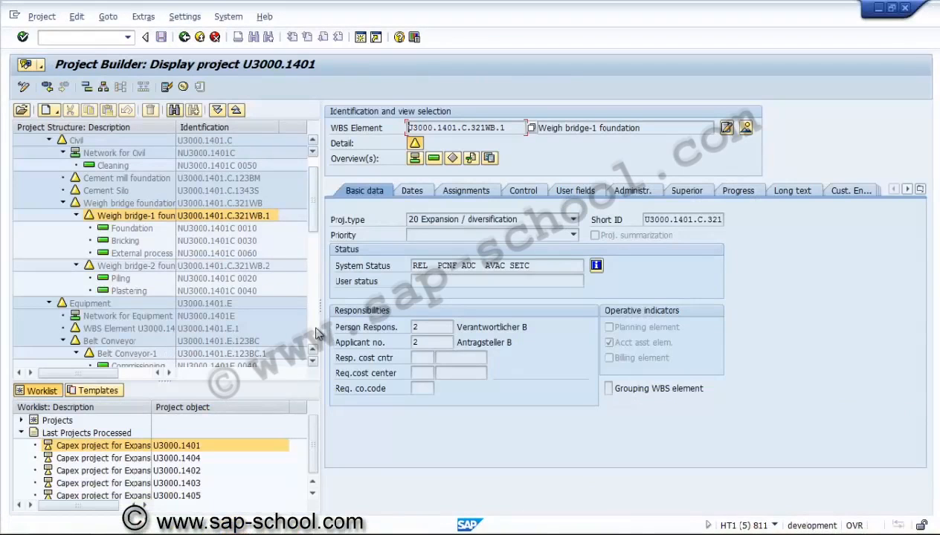
{"action": "scroll", "coordinate": [305, 331], "scroll_direction": "down", "scroll_amount": 5}
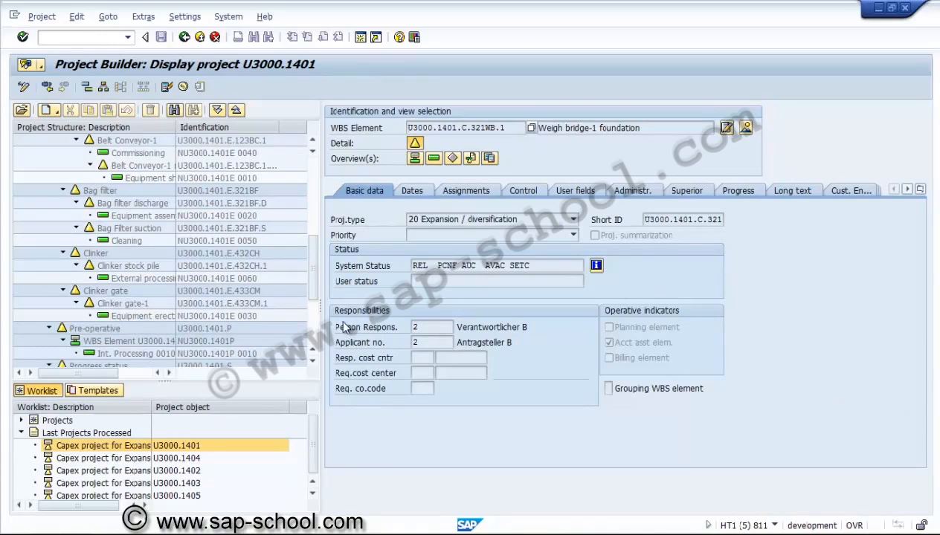
{"action": "left_click", "coordinate": [140, 265]}
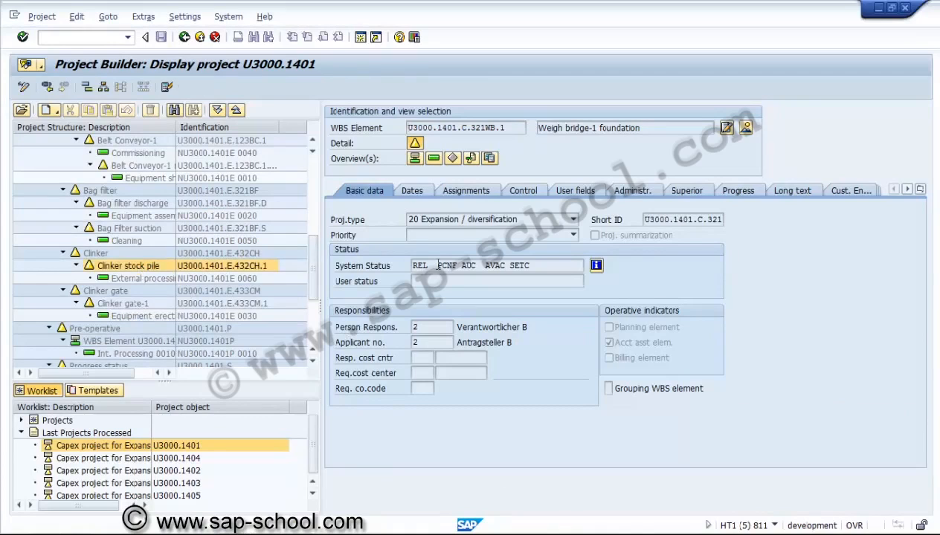
{"action": "left_click", "coordinate": [518, 127]}
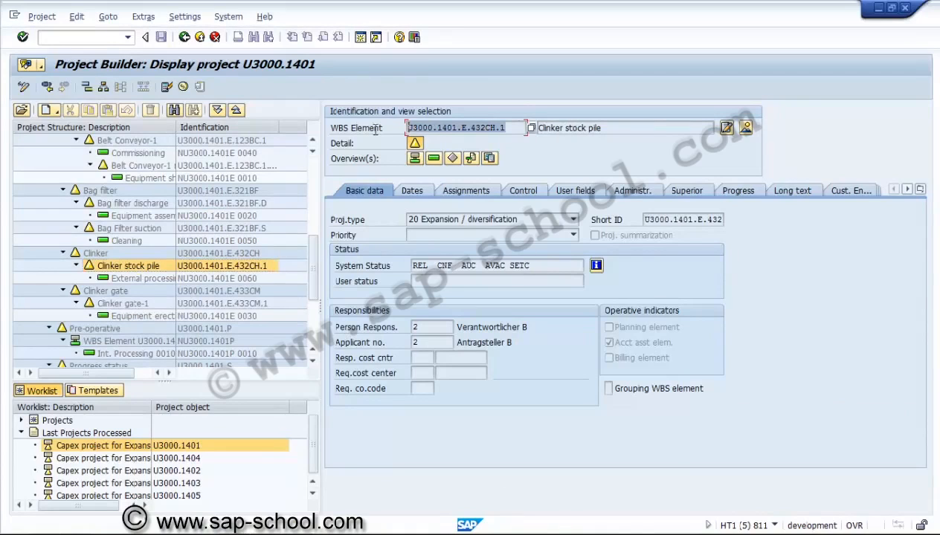
{"action": "left_click_drag", "start_coordinate": [506, 128], "coordinate": [408, 128]}
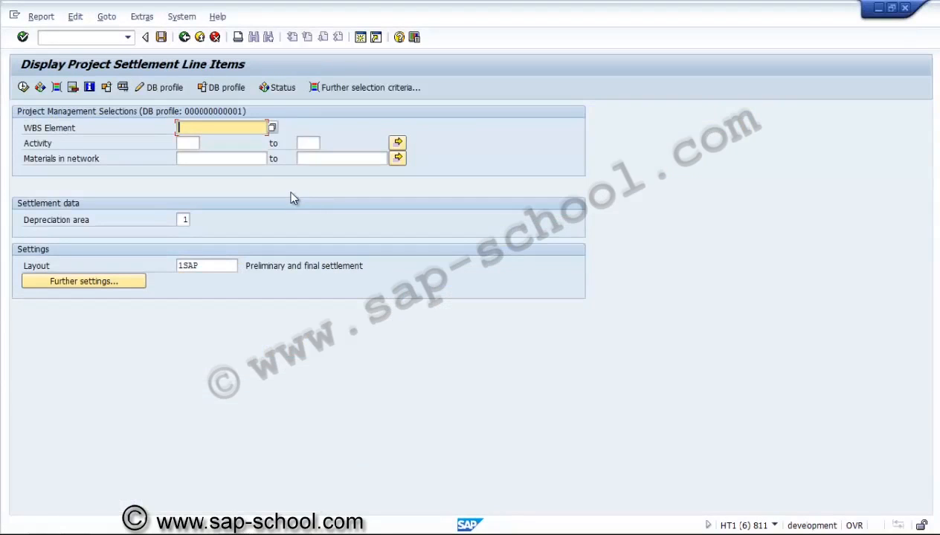
In the project settlement line items session, list the items of U3000.1401.E.432CH.1 and open the final settlement rule for its line item
{"action": "type", "text": "U3000.1401.E.432CH.1"}
{"action": "left_click", "coordinate": [24, 87]}
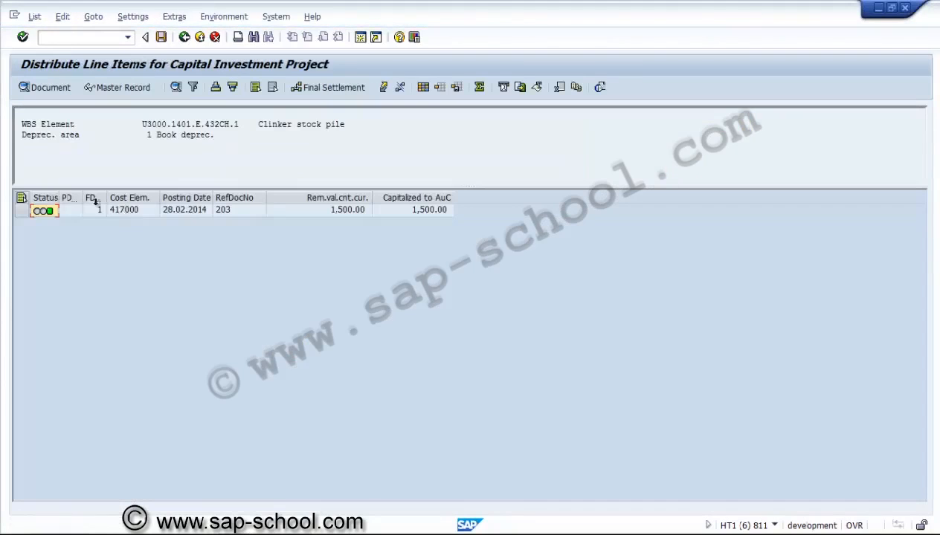
{"action": "left_click", "coordinate": [22, 210]}
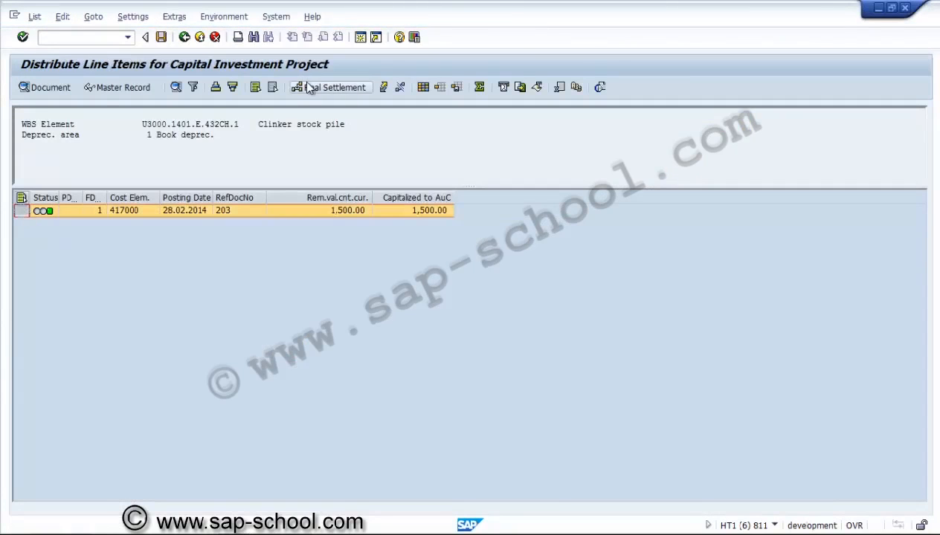
{"action": "left_click", "coordinate": [308, 87]}
{"action": "left_click", "coordinate": [337, 218]}
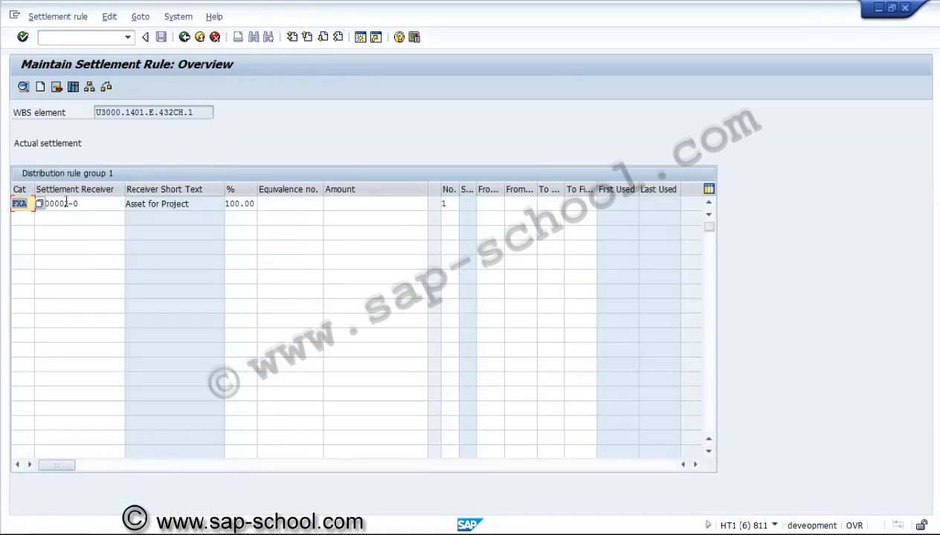
Set the FXA settlement receiver of U3000.1401.E.432CH.1 to asset 3000002-0, save the assignment and exit the line item list
{"action": "left_click", "coordinate": [66, 203]}
{"action": "key", "text": "Return"}
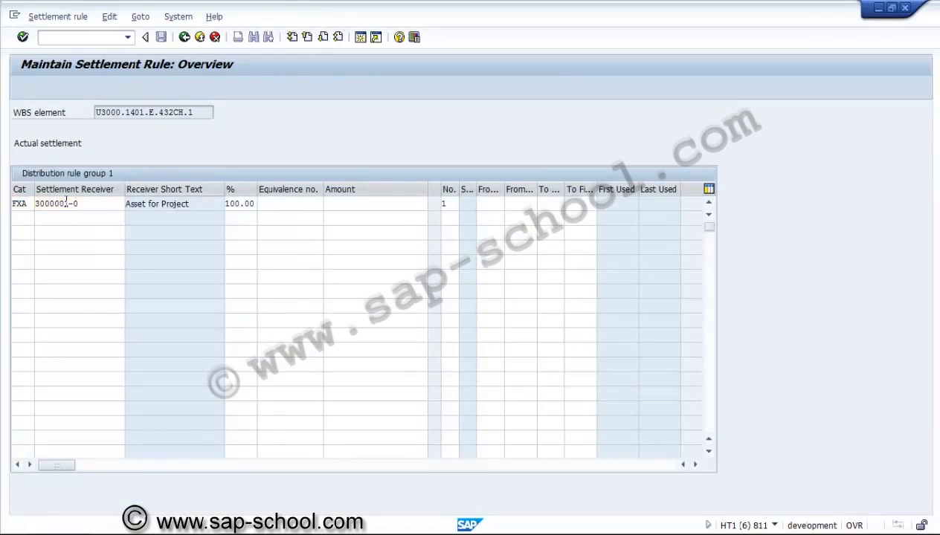
{"action": "left_click", "coordinate": [65, 203]}
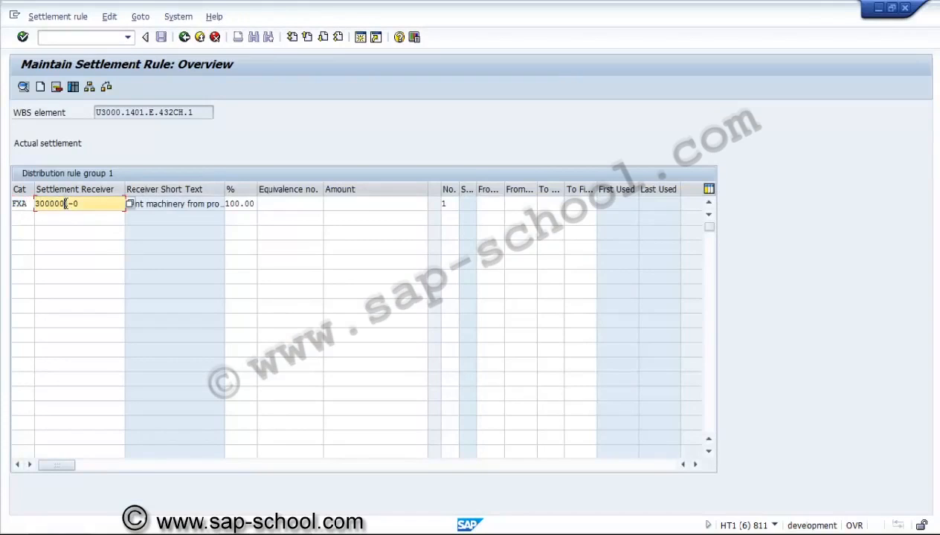
{"action": "key", "text": "Return"}
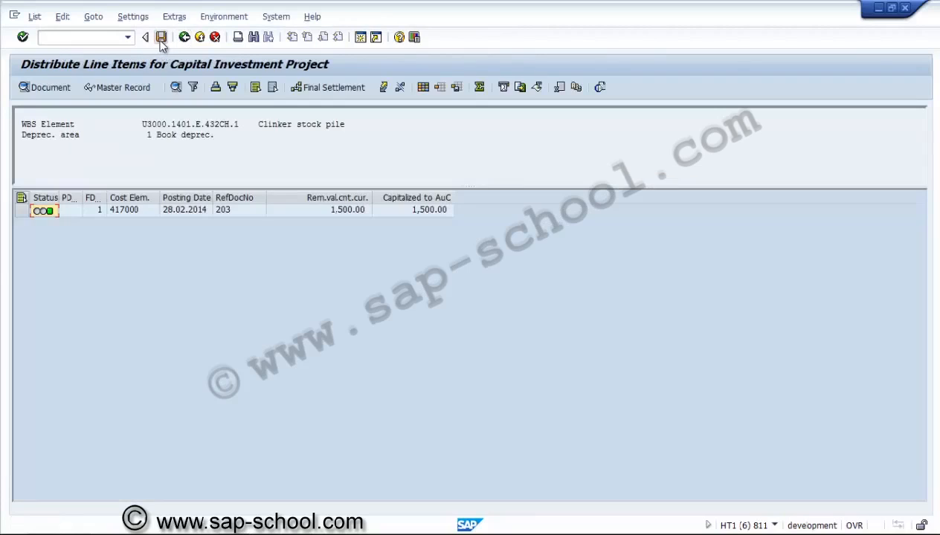
{"action": "left_click", "coordinate": [162, 39]}
{"action": "left_click", "coordinate": [183, 37]}
{"action": "left_click", "coordinate": [188, 257]}
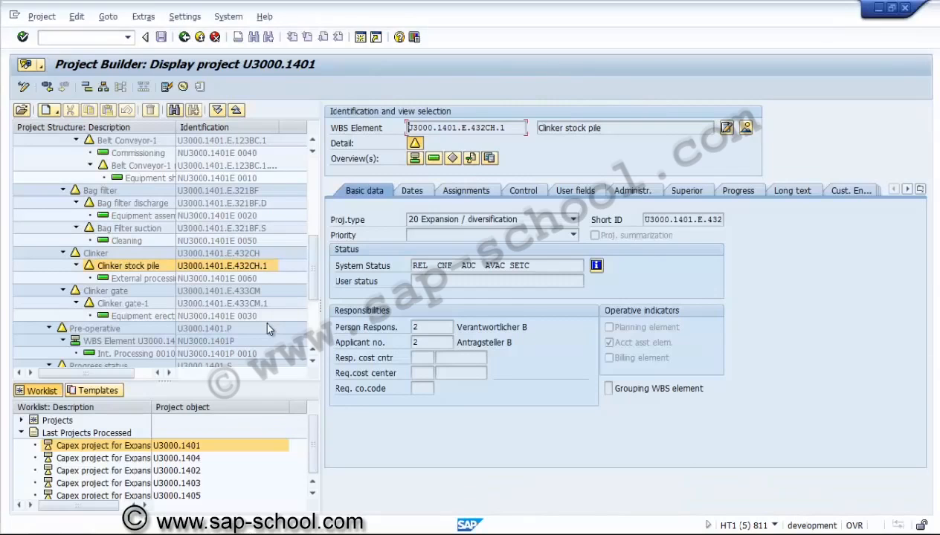
In the Actual Settlement session, test-run the partial capitalization of project U3000.1401 for period 2 of 2014 and check the settled values list
{"action": "left_click", "coordinate": [267, 329]}
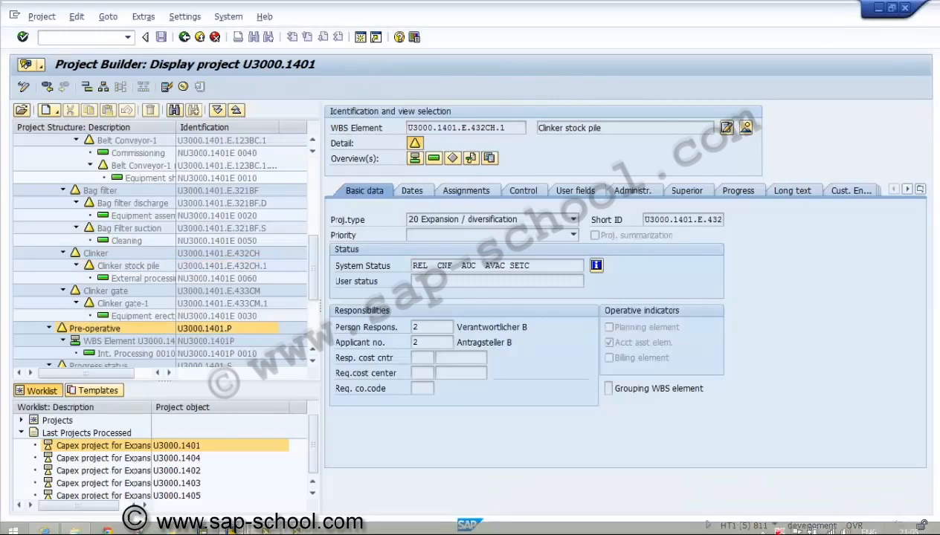
{"action": "mouse_move", "coordinate": [235, 525]}
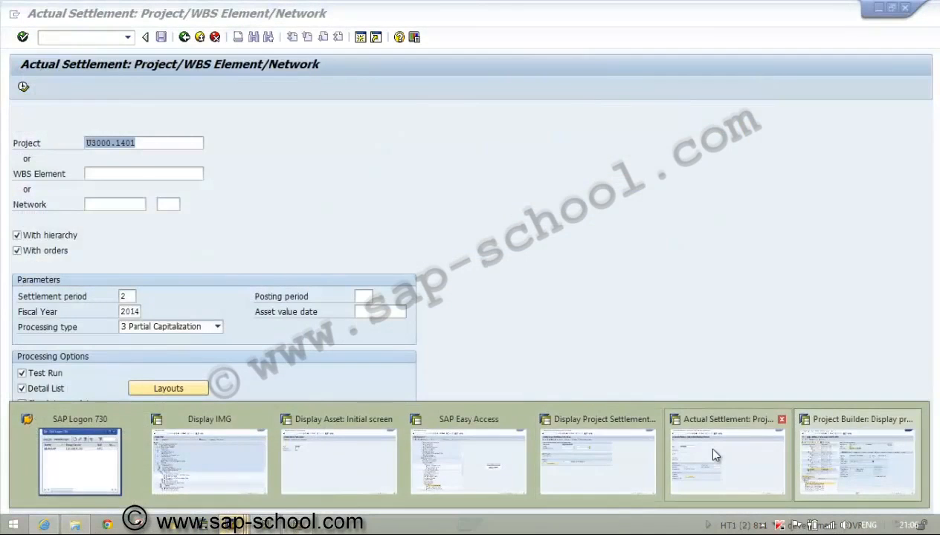
{"action": "left_click", "coordinate": [704, 443]}
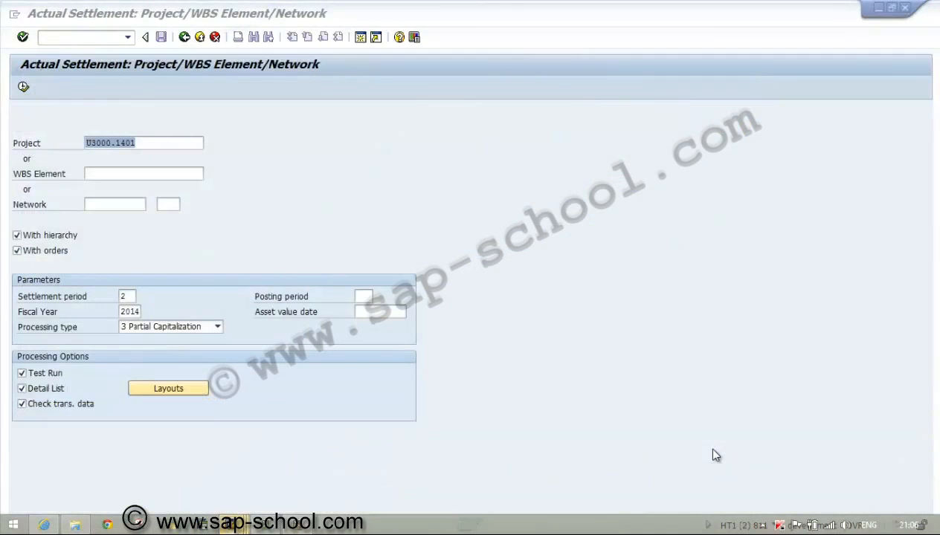
{"action": "left_click", "coordinate": [24, 87]}
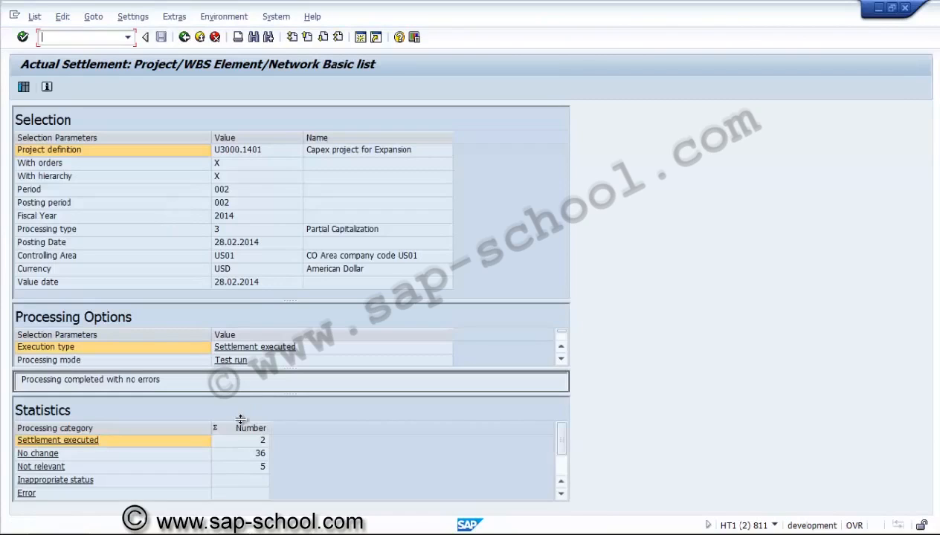
{"action": "left_click", "coordinate": [24, 87]}
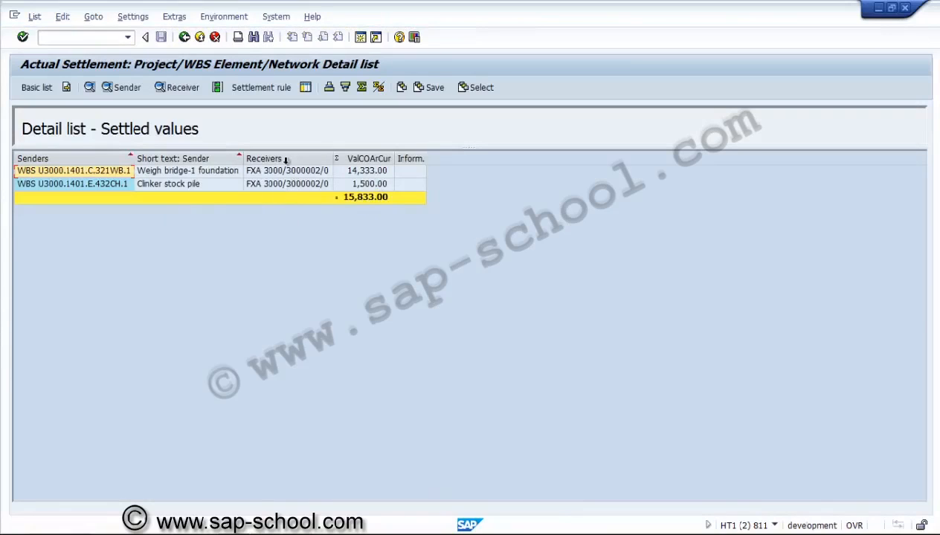
{"action": "left_click", "coordinate": [185, 37]}
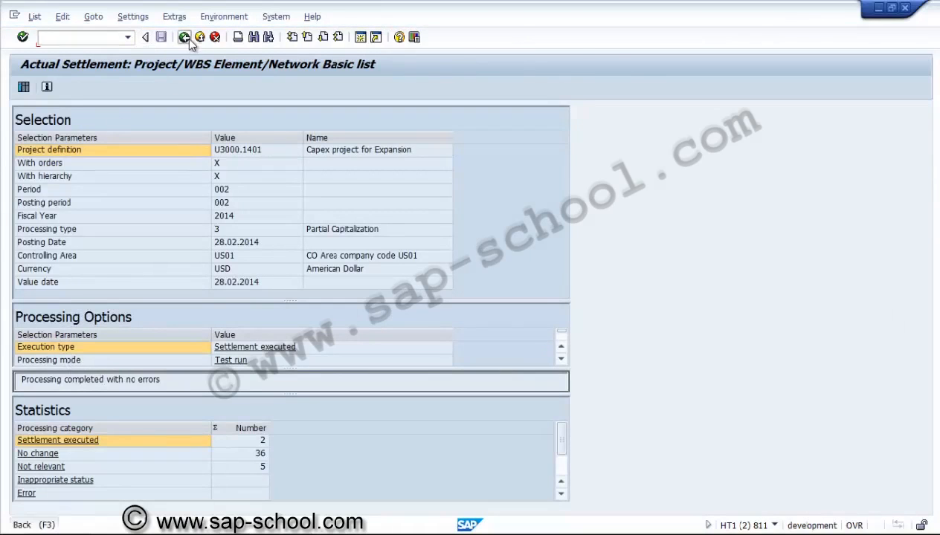
{"action": "left_click", "coordinate": [185, 37]}
Run the partial capitalization of project U3000.1401 as an update run, review its settled values and return to the selection
{"action": "left_click", "coordinate": [54, 373]}
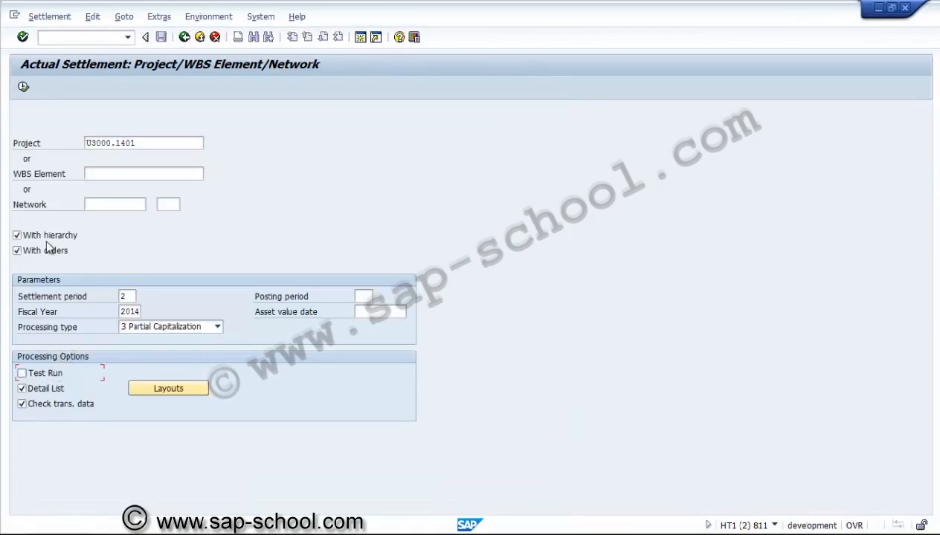
{"action": "left_click", "coordinate": [23, 87]}
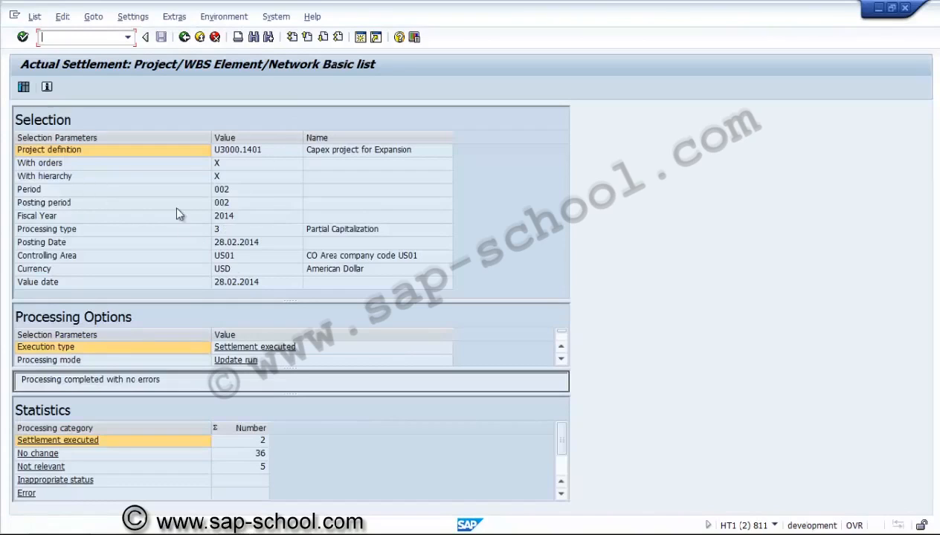
{"action": "left_click", "coordinate": [23, 87]}
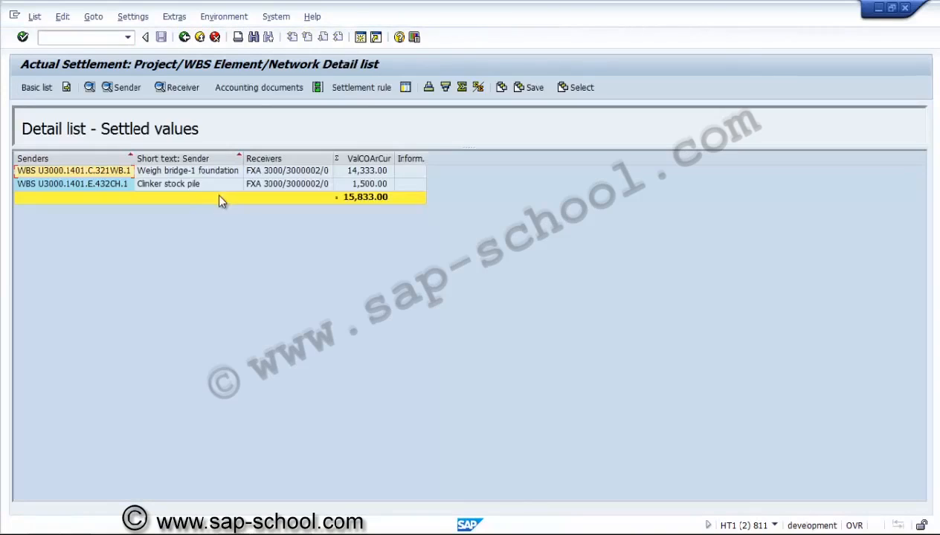
{"action": "left_click", "coordinate": [184, 38]}
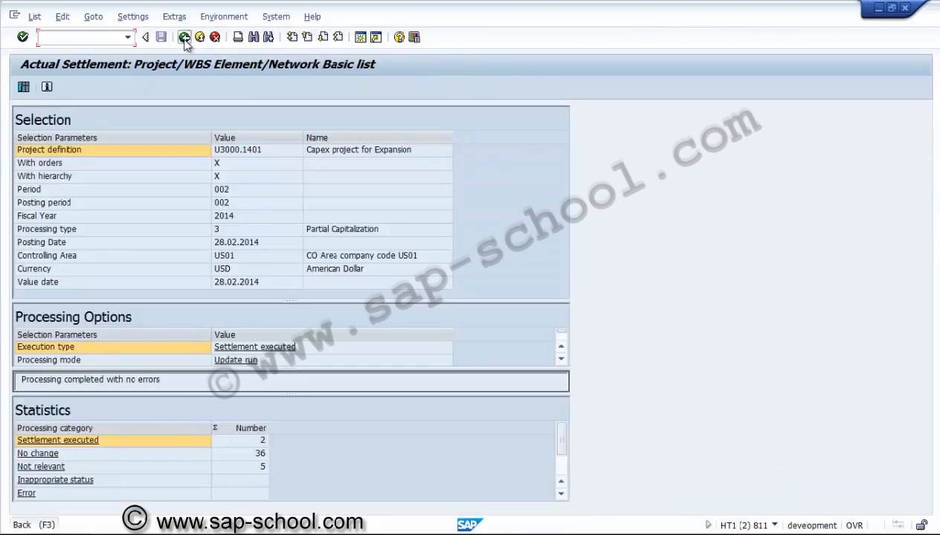
{"action": "left_click", "coordinate": [184, 39]}
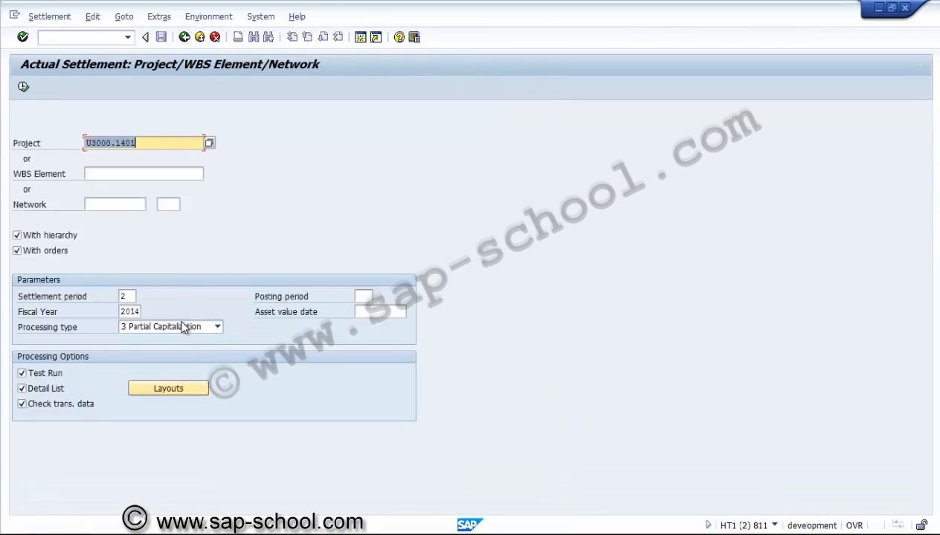
Run settlement of project U3000.1401 with processing type Full Settlement as an update run, review the detail list and return to the selection
{"action": "left_click", "coordinate": [216, 328]}
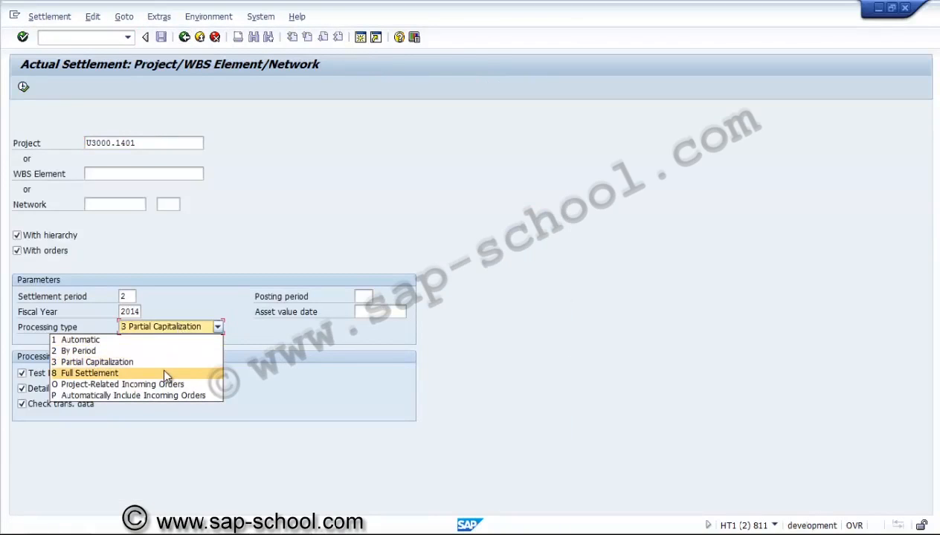
{"action": "left_click", "coordinate": [164, 373]}
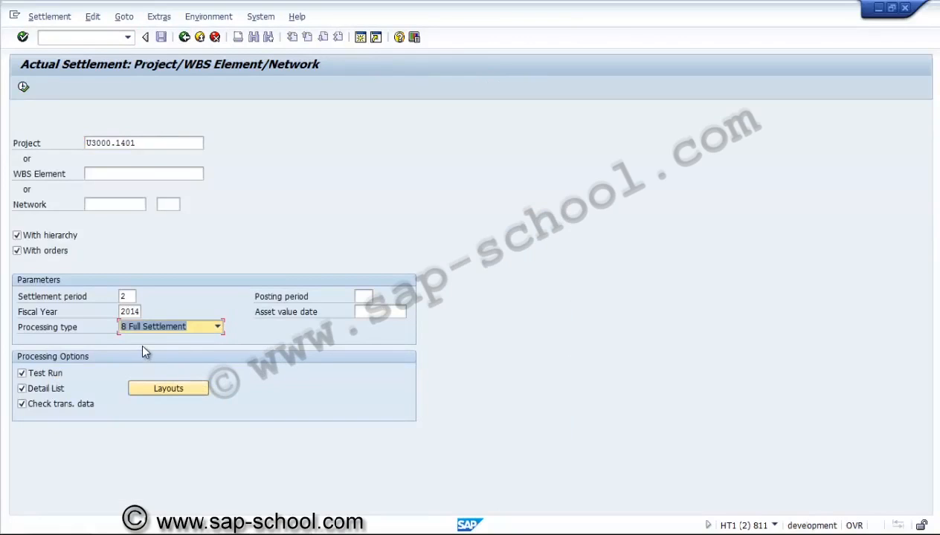
{"action": "left_click", "coordinate": [58, 379]}
{"action": "left_click", "coordinate": [24, 87]}
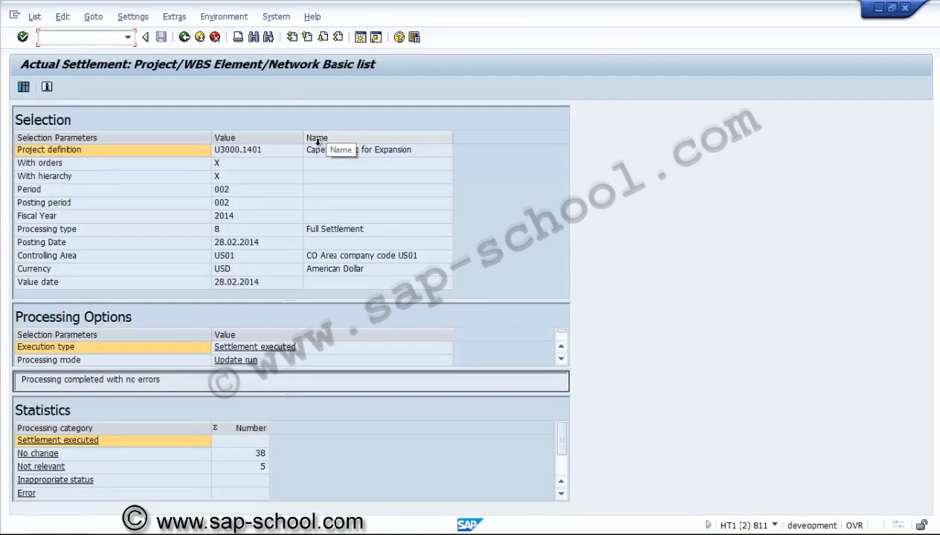
{"action": "left_click", "coordinate": [24, 87]}
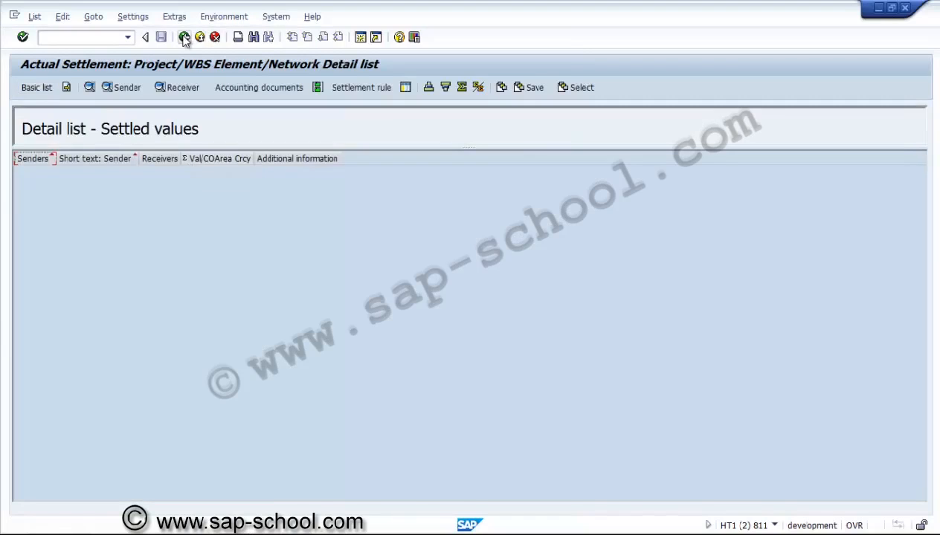
{"action": "left_click", "coordinate": [184, 37]}
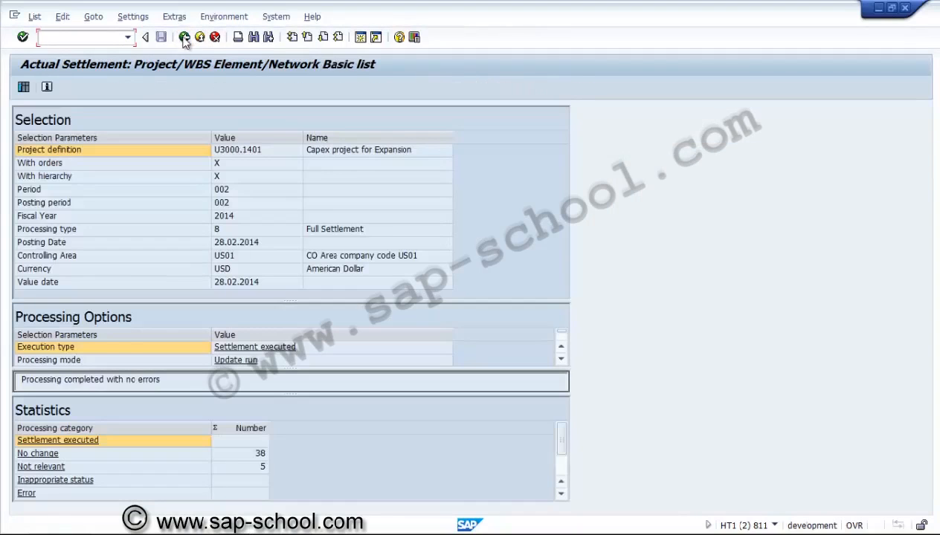
{"action": "left_click", "coordinate": [184, 37]}
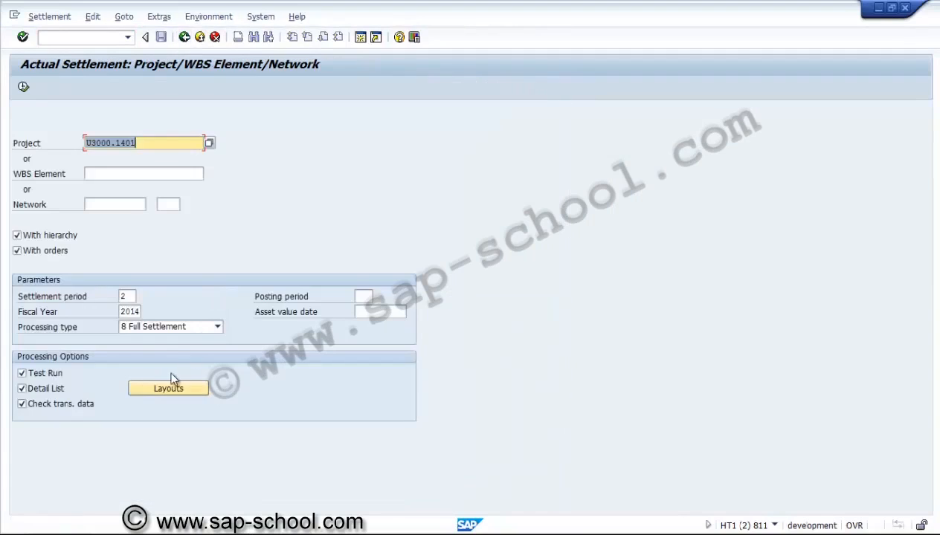
Turn off the test run option for the full settlement of project U3000.1401
{"action": "left_click", "coordinate": [60, 375]}
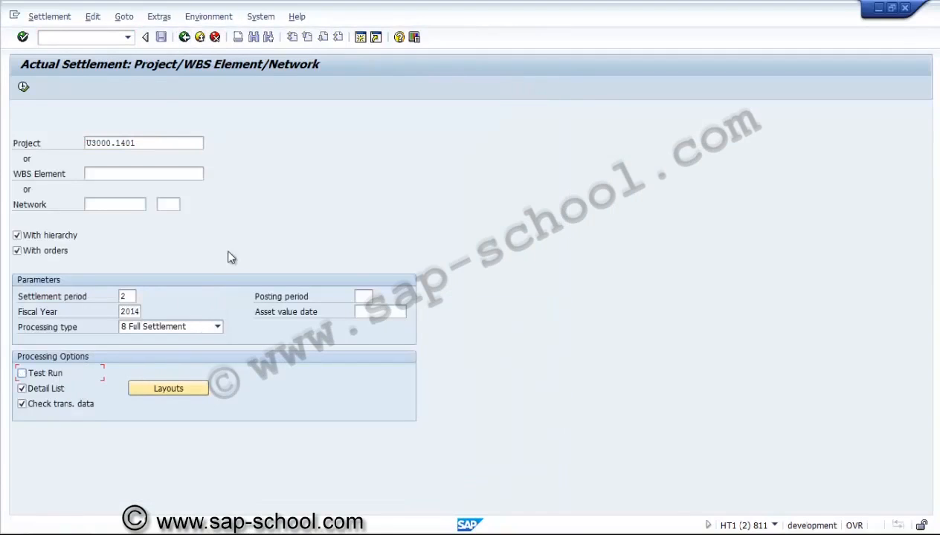
Execute the actual settlement update run for project U3000.1401, period 2 of 2014, with processing type Full Settlement
{"action": "left_click", "coordinate": [197, 19]}
{"action": "mouse_move", "coordinate": [159, 20]}
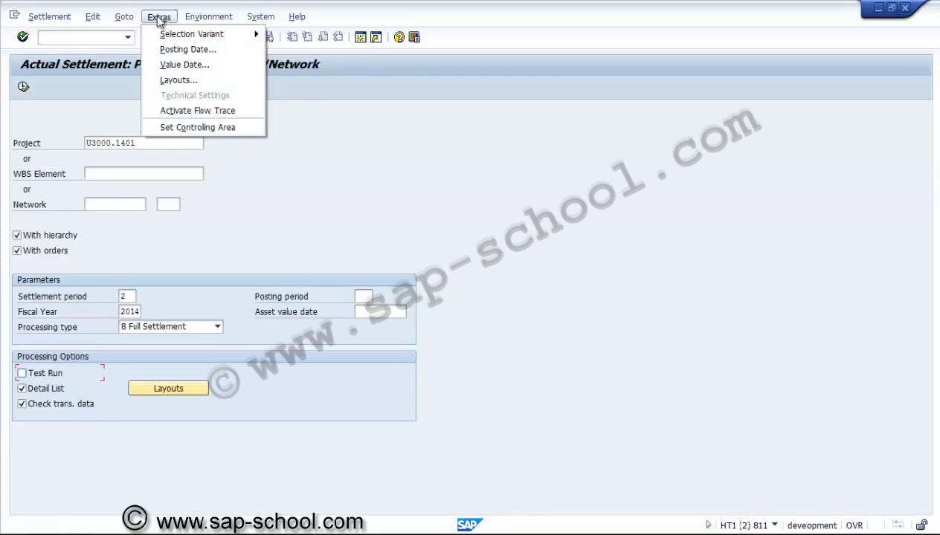
{"action": "mouse_move", "coordinate": [130, 20]}
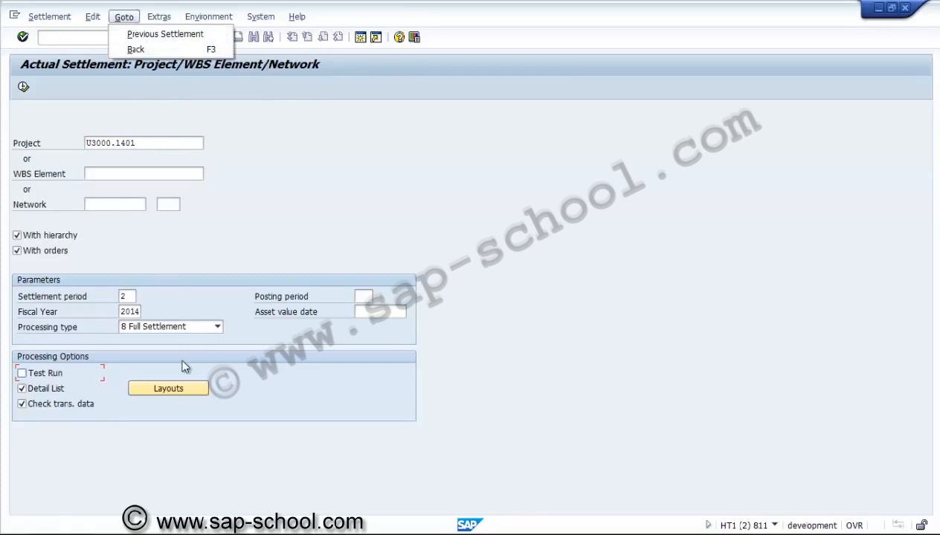
{"action": "left_click", "coordinate": [187, 329]}
{"action": "left_click", "coordinate": [187, 329]}
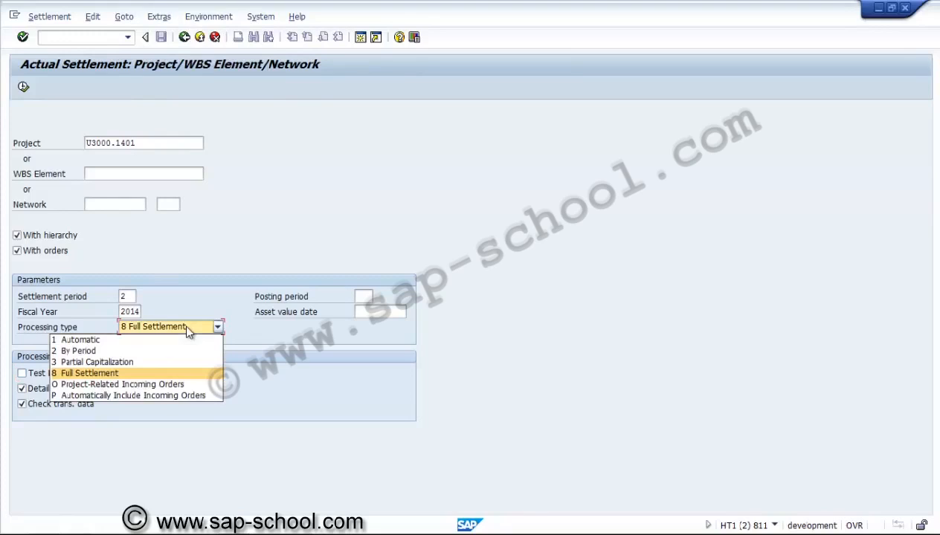
{"action": "left_click", "coordinate": [159, 372]}
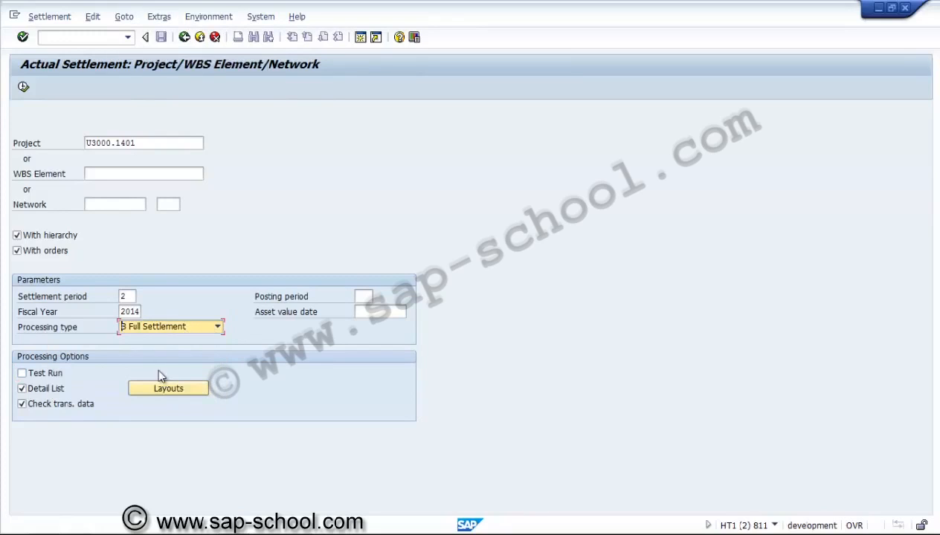
{"action": "left_click", "coordinate": [24, 89]}
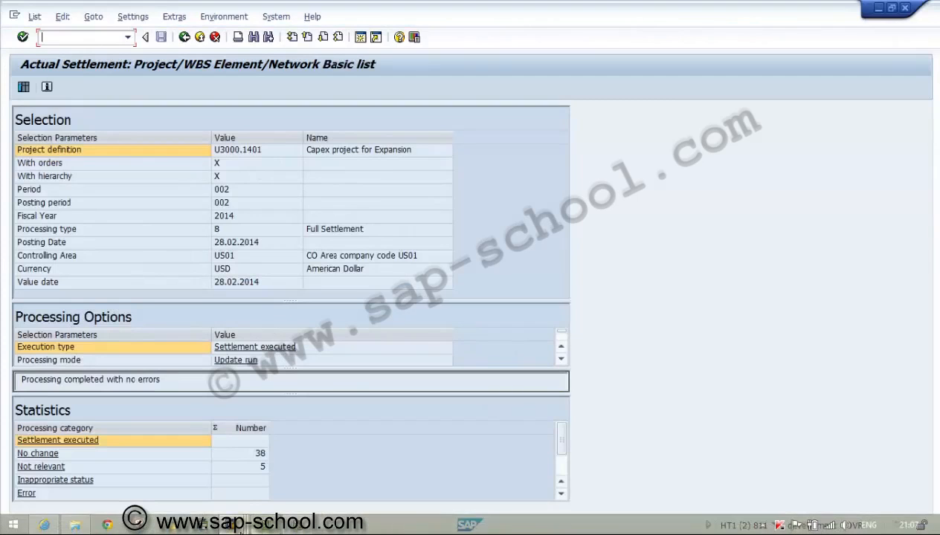
Try to reopen project U3000.1401 from the worklist in the existing Project Builder session
{"action": "mouse_move", "coordinate": [261, 525]}
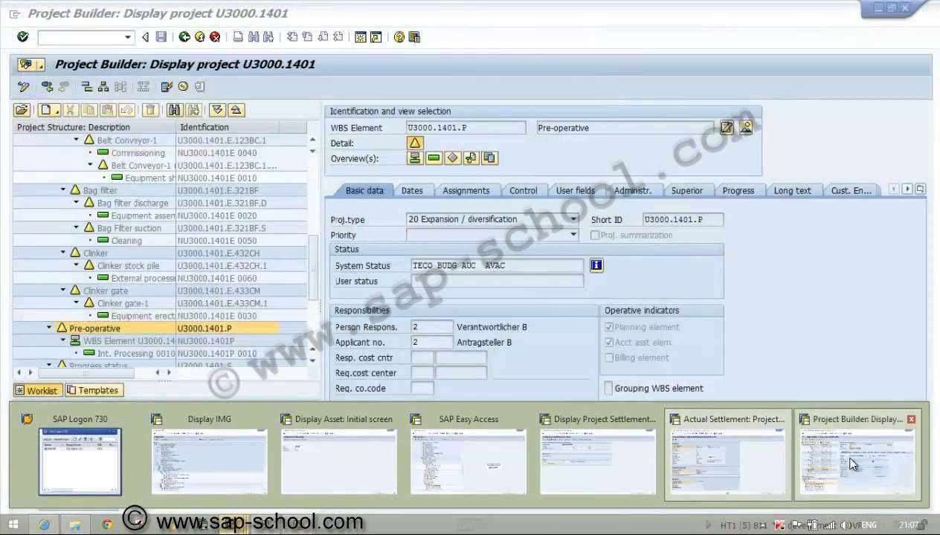
{"action": "left_click", "coordinate": [832, 459]}
{"action": "double_click", "coordinate": [177, 458]}
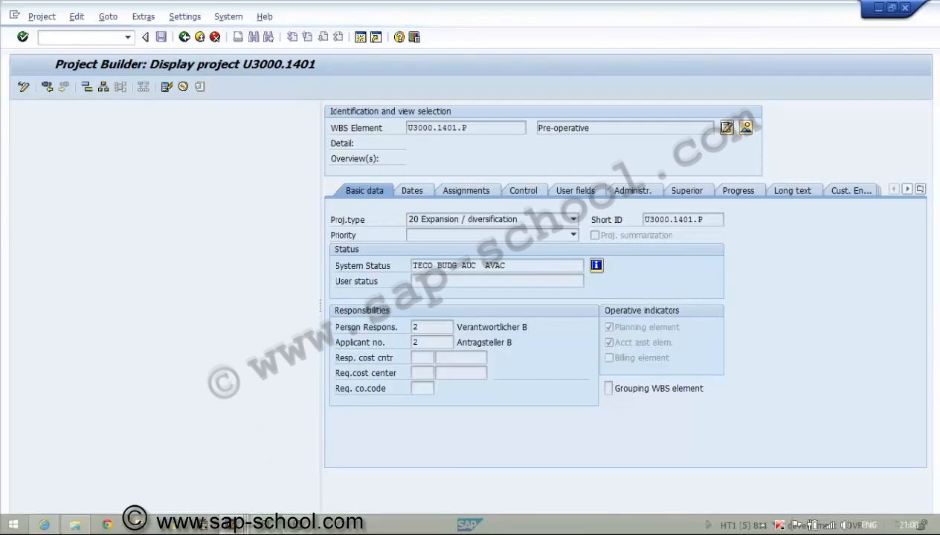
{"action": "mouse_move", "coordinate": [226, 526]}
{"action": "mouse_move", "coordinate": [577, 504]}
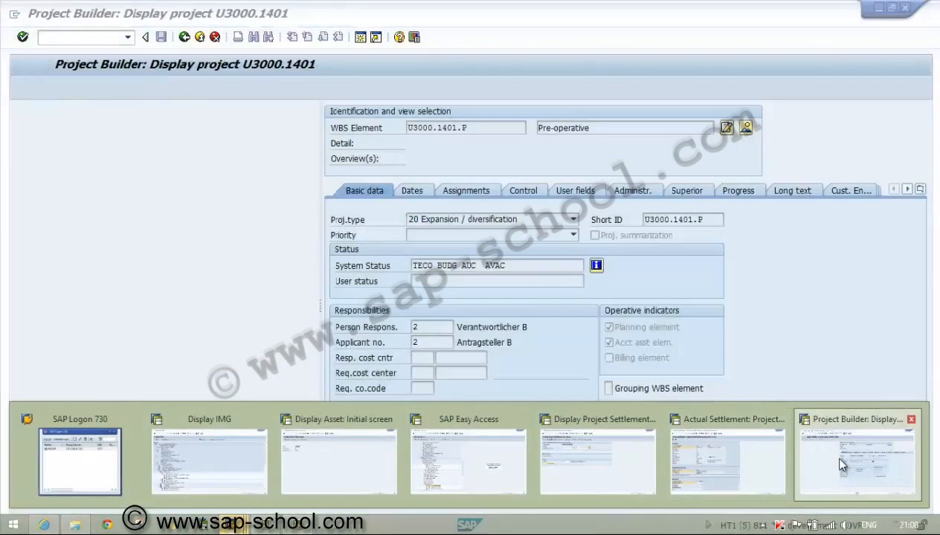
{"action": "left_click", "coordinate": [858, 460]}
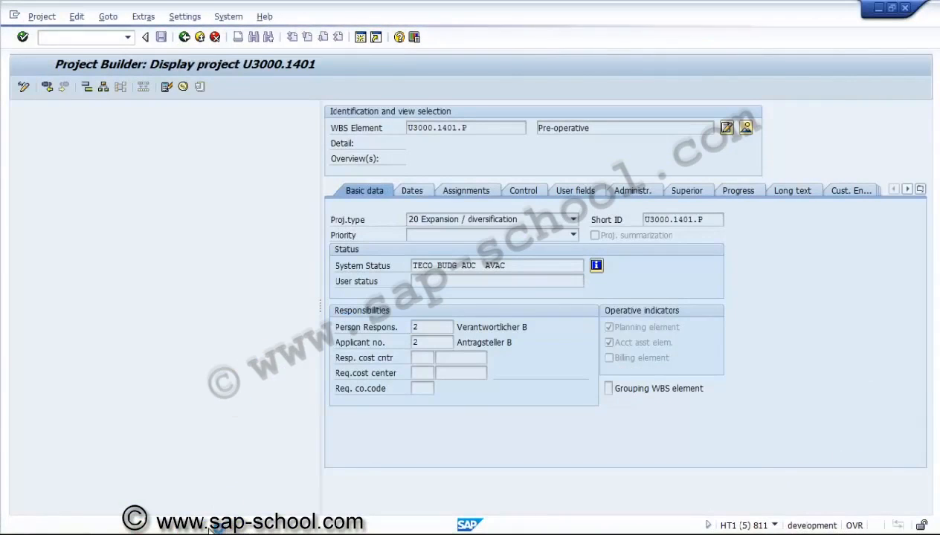
Start transaction /ncj20n in the Display Asset session, open project U3000.1401 and expand its whole structure
{"action": "mouse_move", "coordinate": [232, 528]}
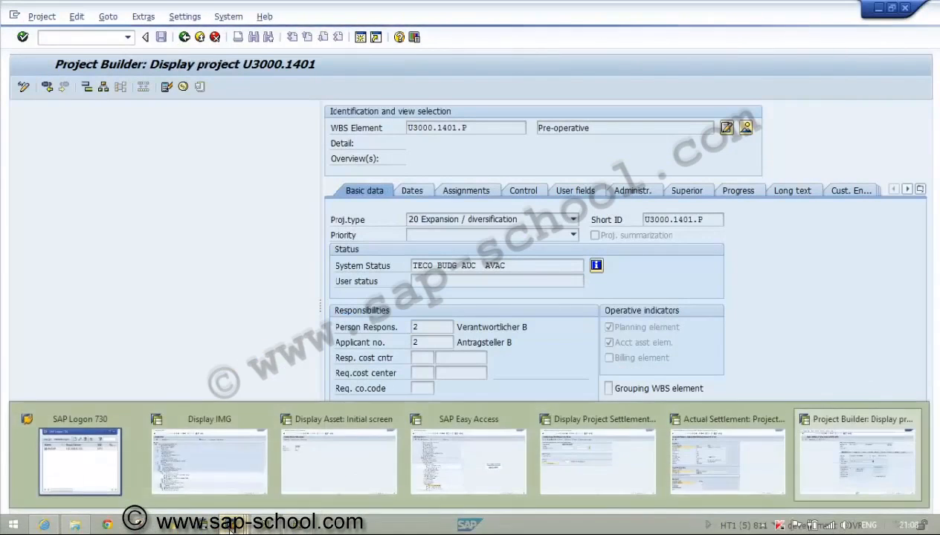
{"action": "left_click", "coordinate": [327, 476]}
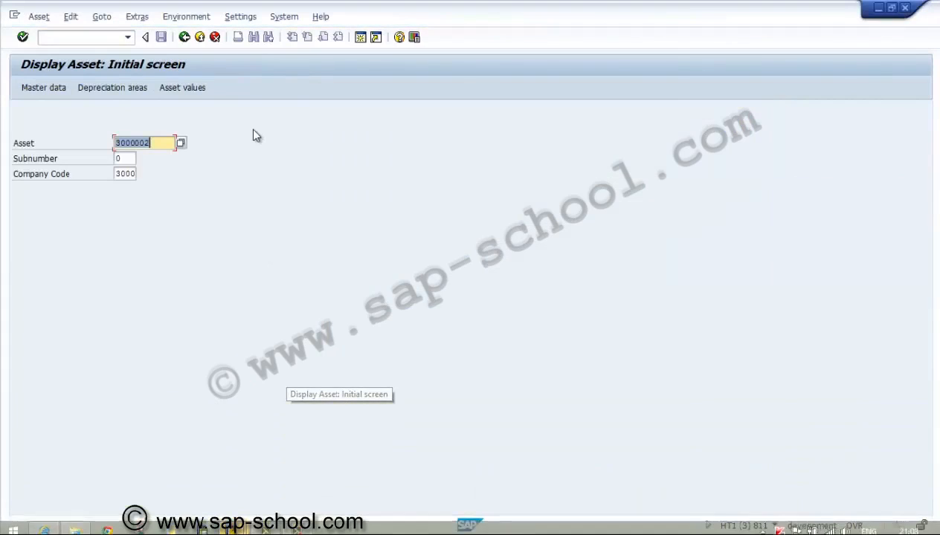
{"action": "left_click", "coordinate": [75, 43]}
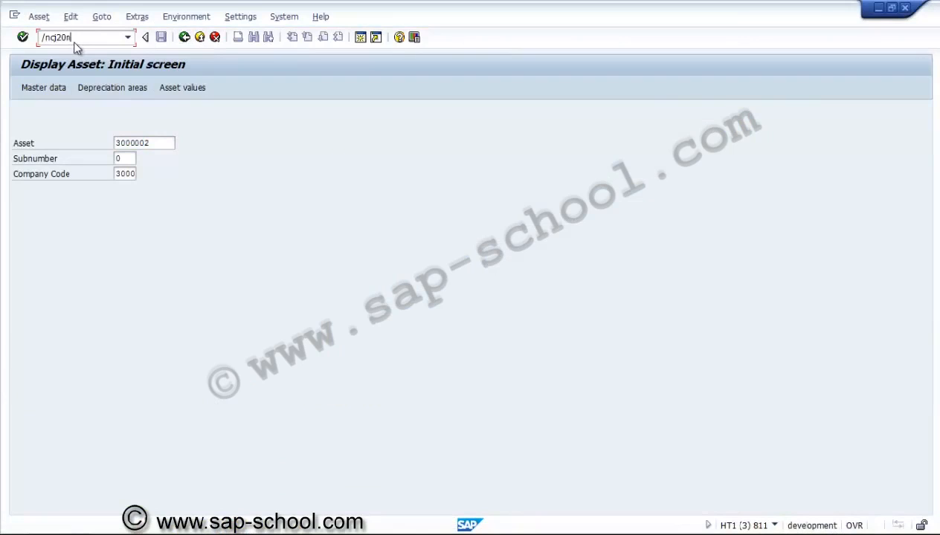
{"action": "type", "text": "/nq20n"}
{"action": "key", "text": "Return"}
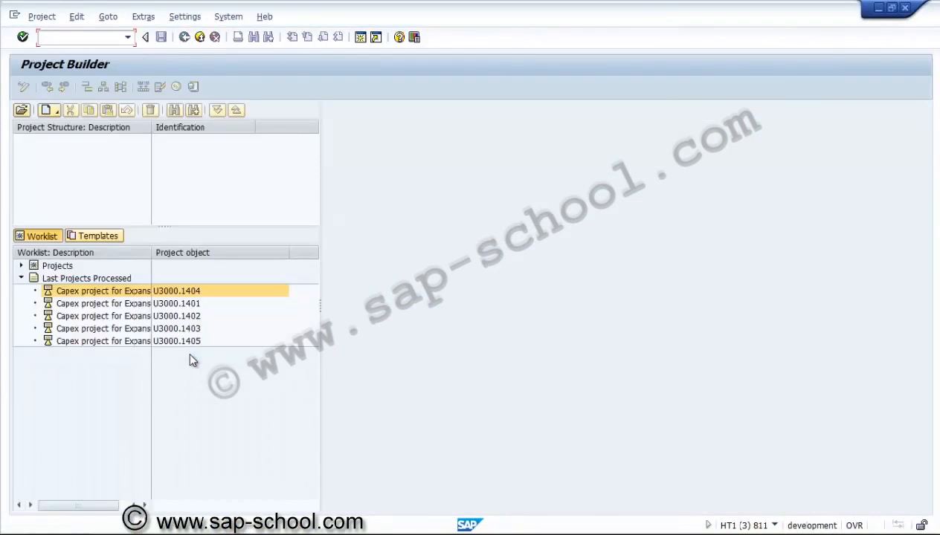
{"action": "double_click", "coordinate": [179, 304]}
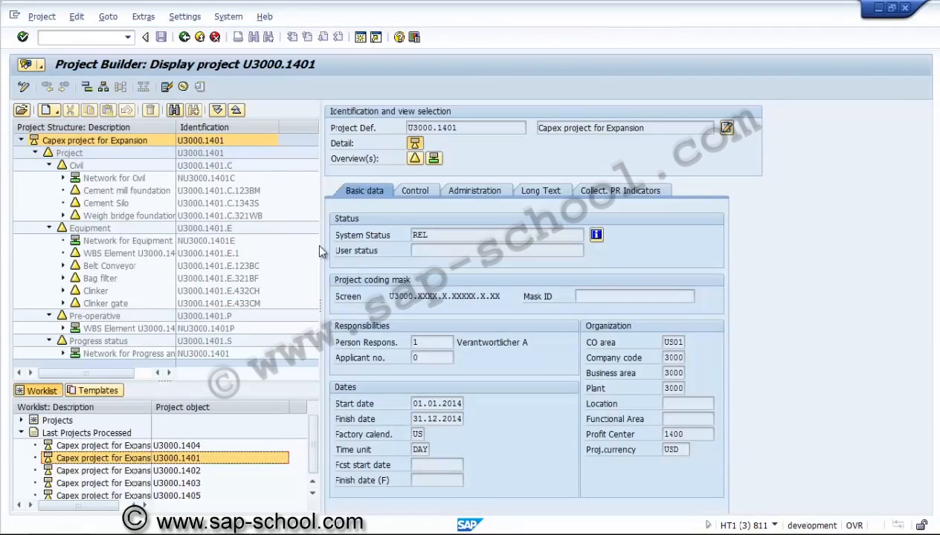
{"action": "left_click", "coordinate": [217, 110]}
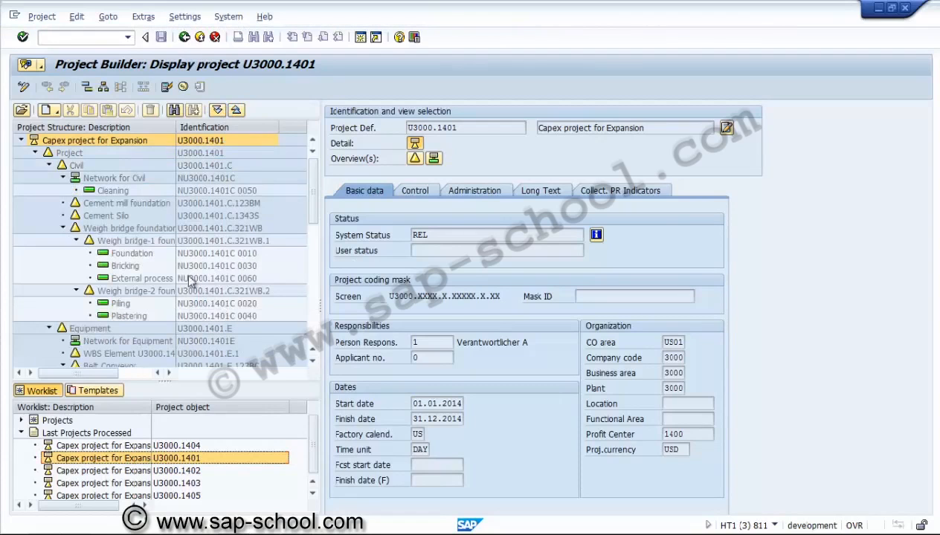
Check the asset under construction and its asset values for WBS element Weigh bridge-1 foundation, and return to the project
{"action": "left_click", "coordinate": [186, 241]}
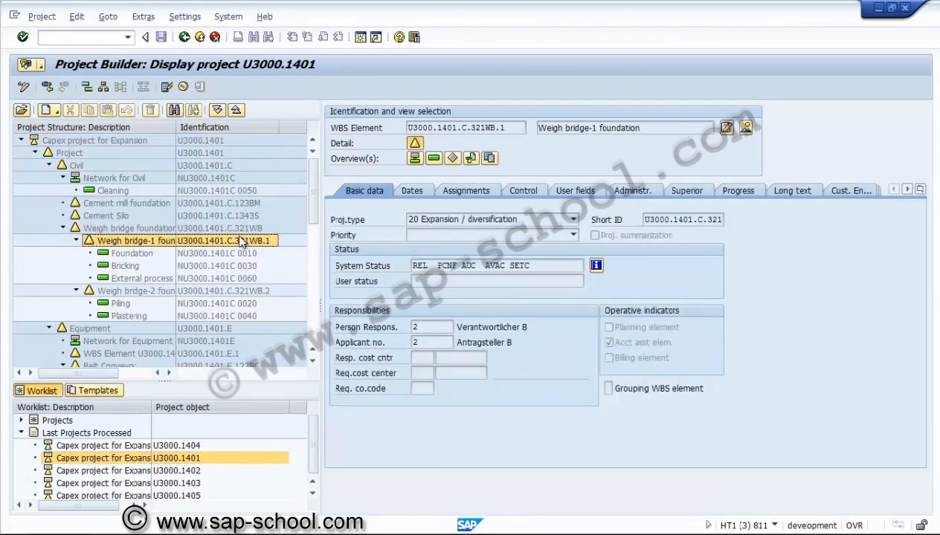
{"action": "left_click", "coordinate": [77, 17]}
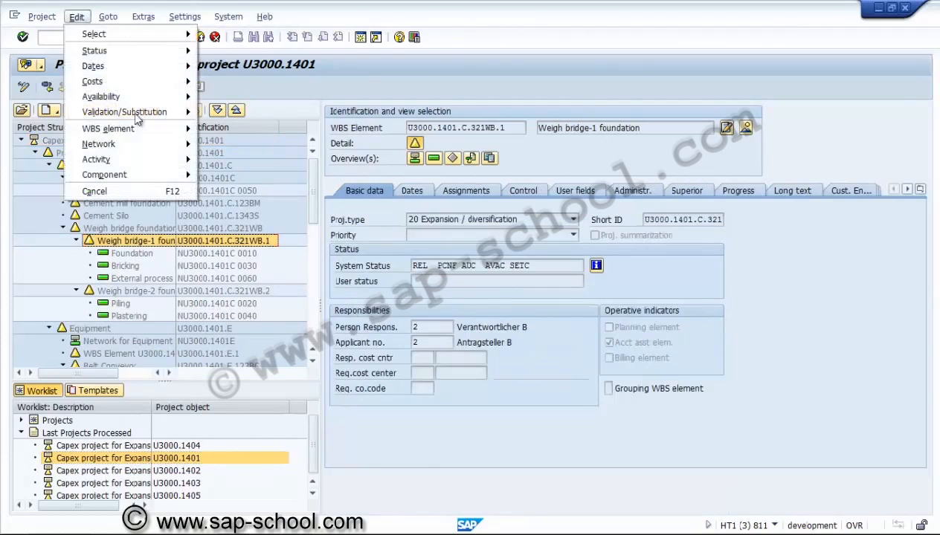
{"action": "mouse_move", "coordinate": [138, 130]}
{"action": "mouse_move", "coordinate": [337, 176]}
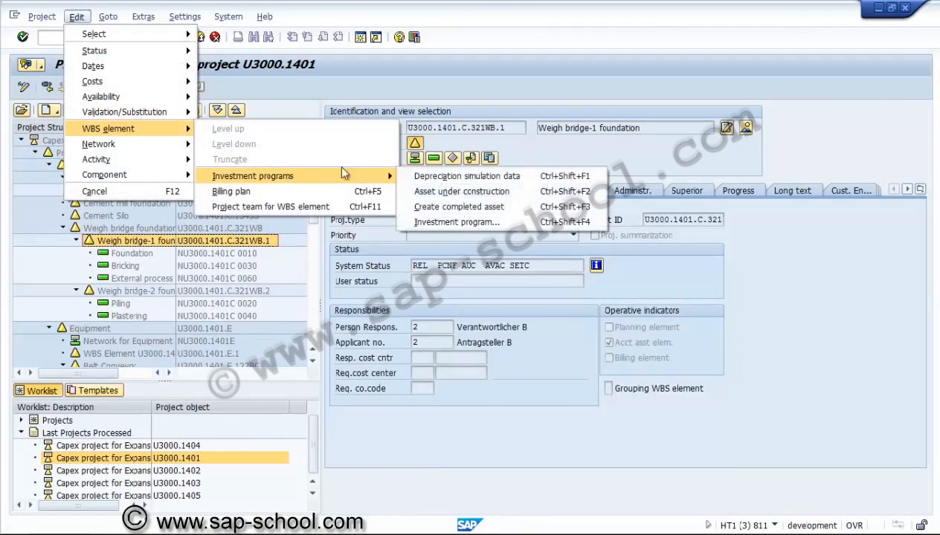
{"action": "left_click", "coordinate": [481, 193]}
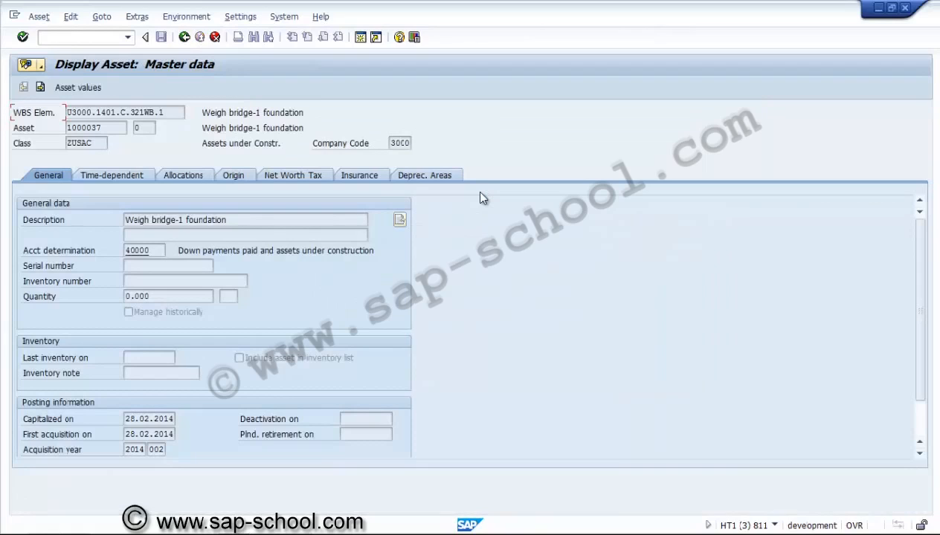
{"action": "left_click", "coordinate": [75, 87]}
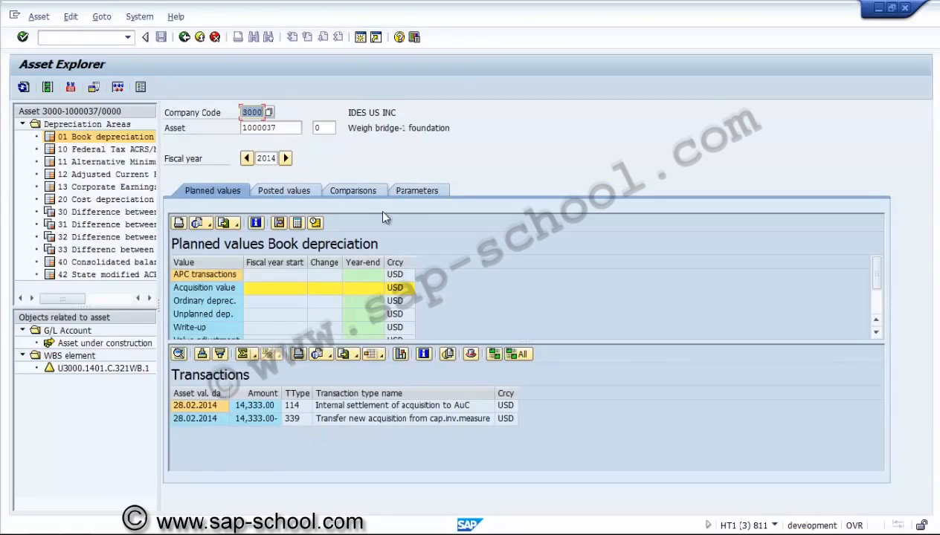
{"action": "left_click", "coordinate": [185, 42]}
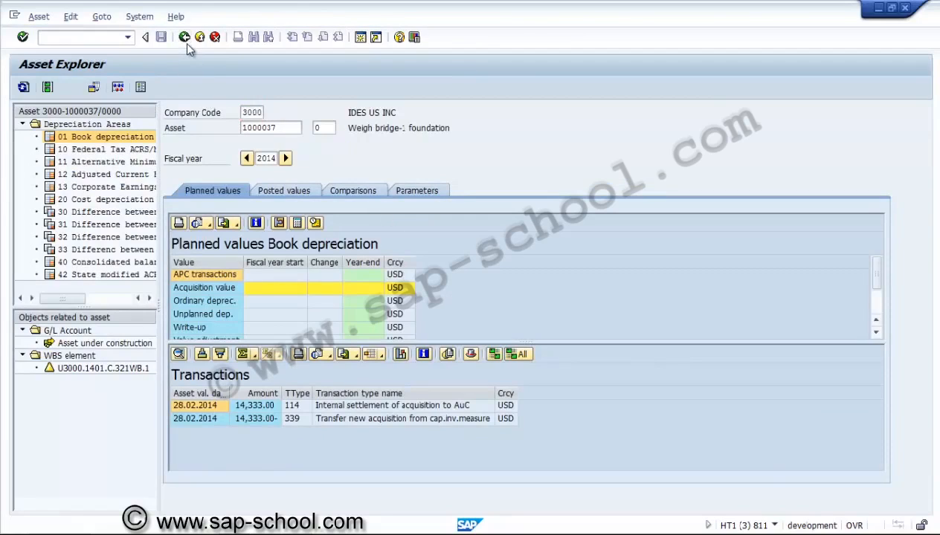
{"action": "left_click", "coordinate": [186, 41]}
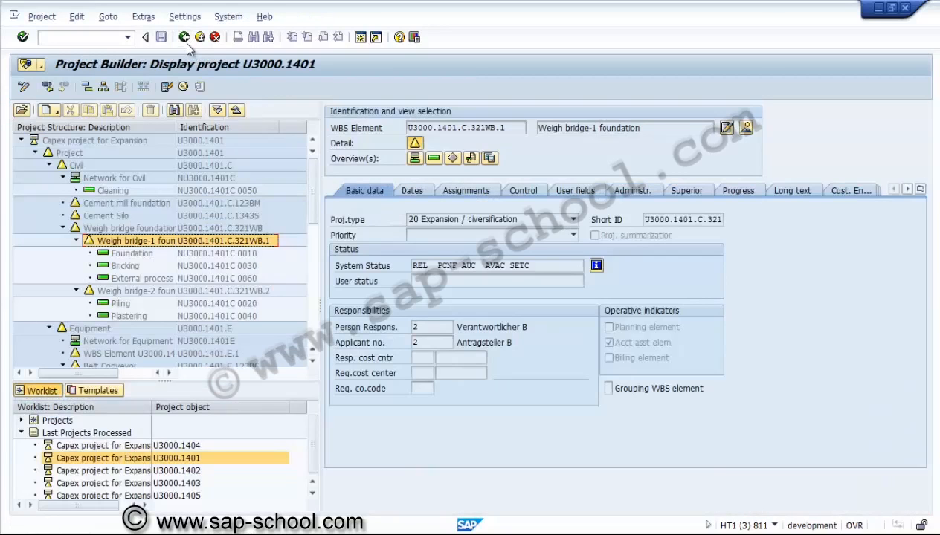
Check the asset under construction and its asset values for WBS element Clinker stock pile, and return to the project
{"action": "left_click", "coordinate": [313, 316]}
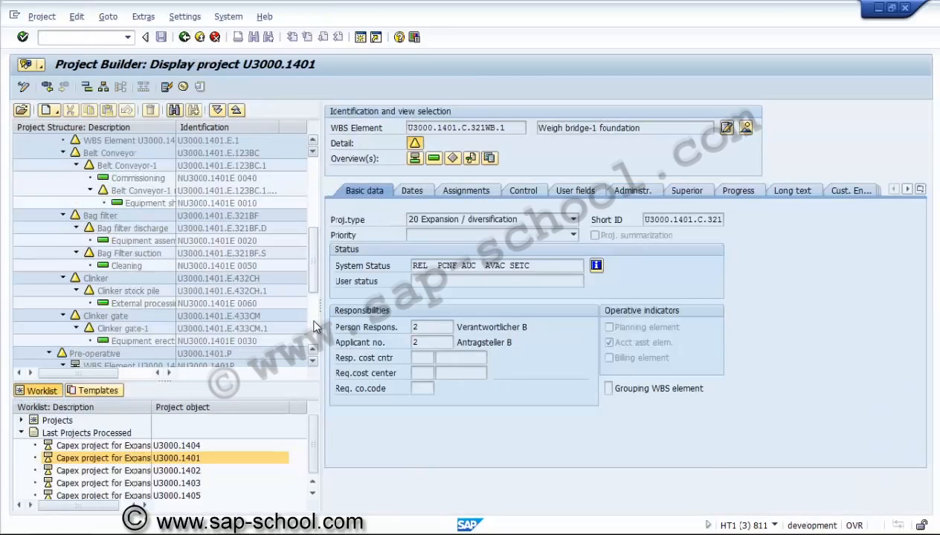
{"action": "left_click", "coordinate": [211, 294]}
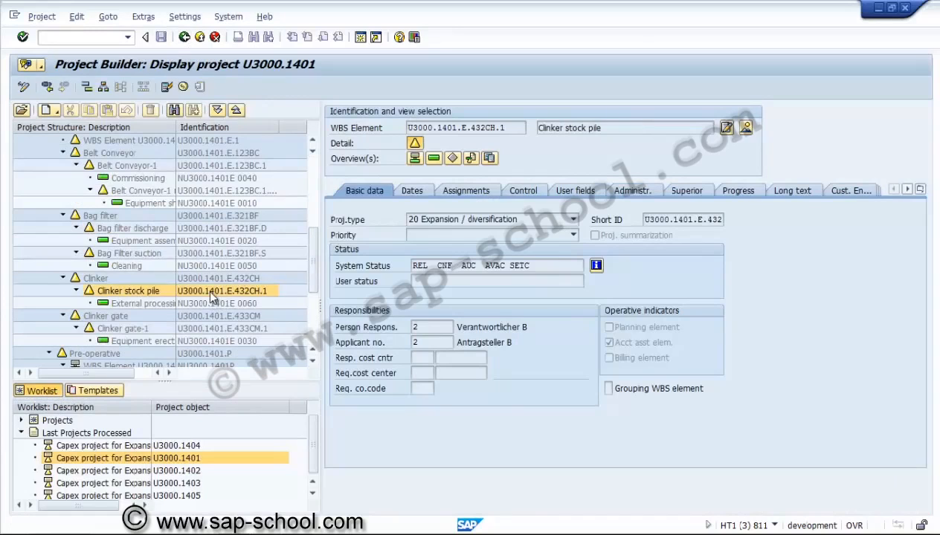
{"action": "left_click", "coordinate": [76, 16]}
{"action": "mouse_move", "coordinate": [149, 135]}
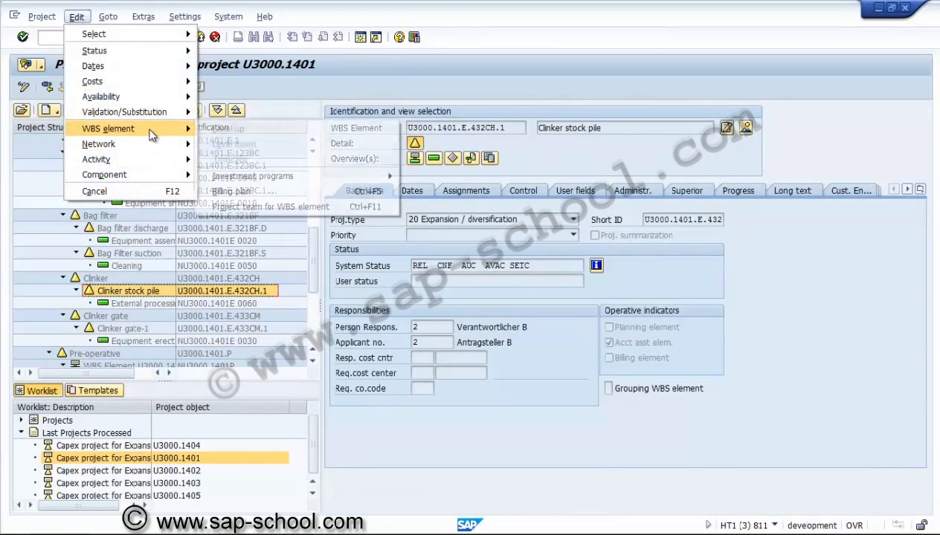
{"action": "mouse_move", "coordinate": [259, 174]}
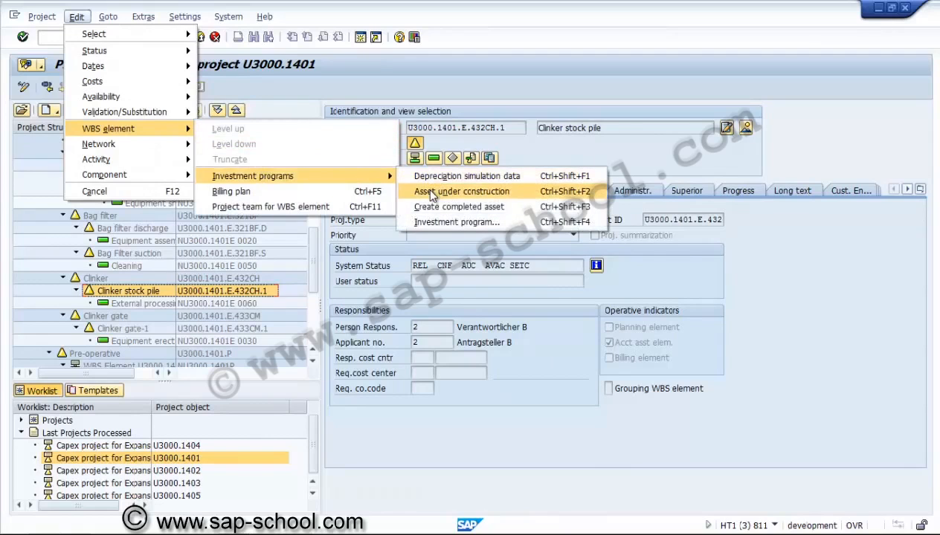
{"action": "left_click", "coordinate": [425, 189]}
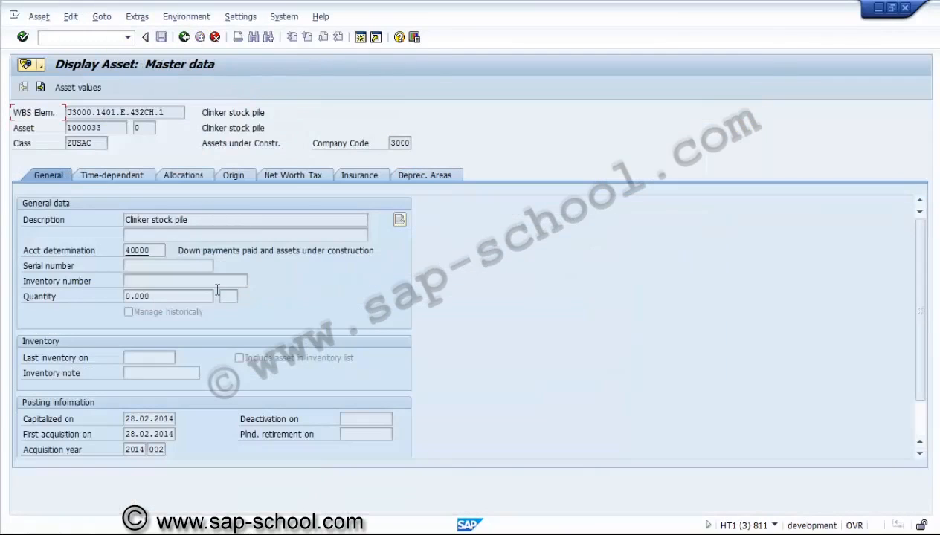
{"action": "left_click", "coordinate": [154, 421]}
{"action": "left_click", "coordinate": [100, 91]}
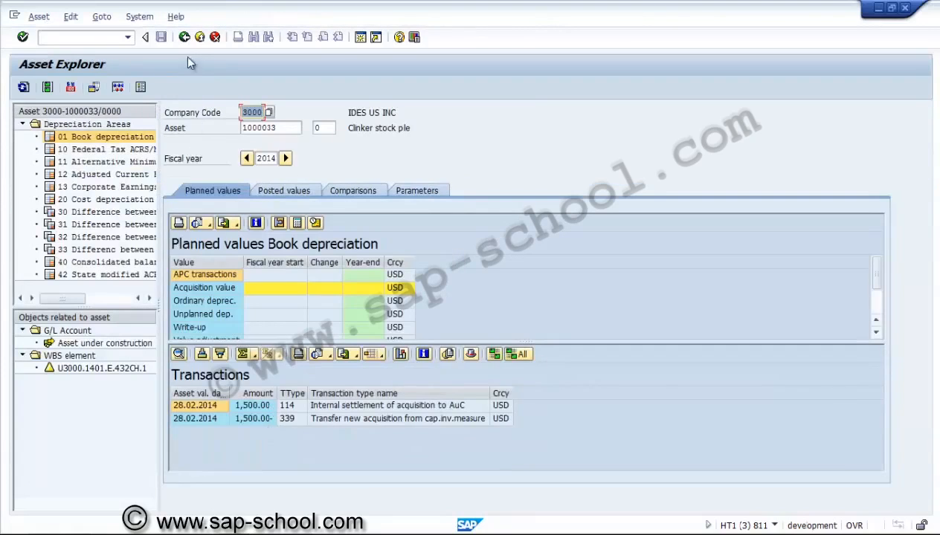
{"action": "left_click", "coordinate": [184, 38]}
{"action": "left_click", "coordinate": [184, 38]}
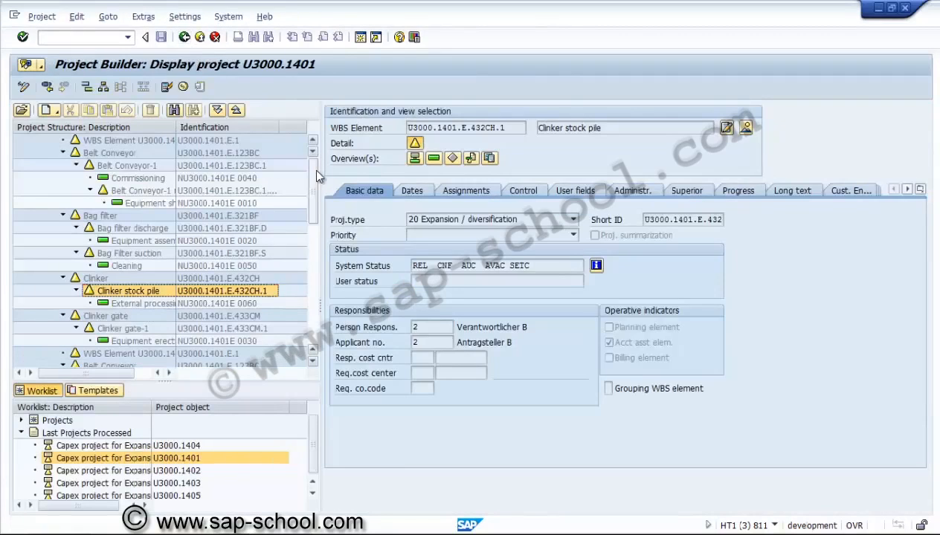
Select the project definition U3000.1401 in the structure and switch the project to change mode
{"action": "left_click", "coordinate": [312, 168]}
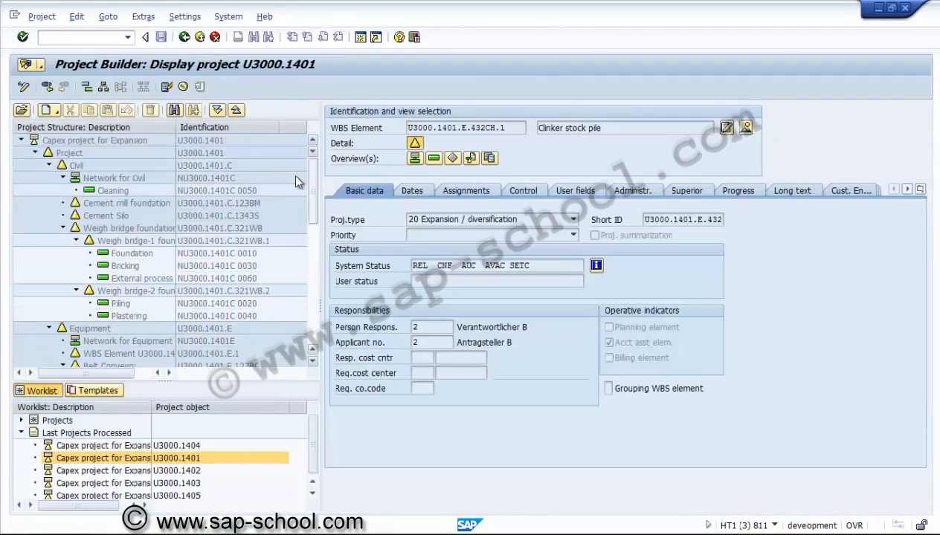
{"action": "left_click", "coordinate": [84, 140]}
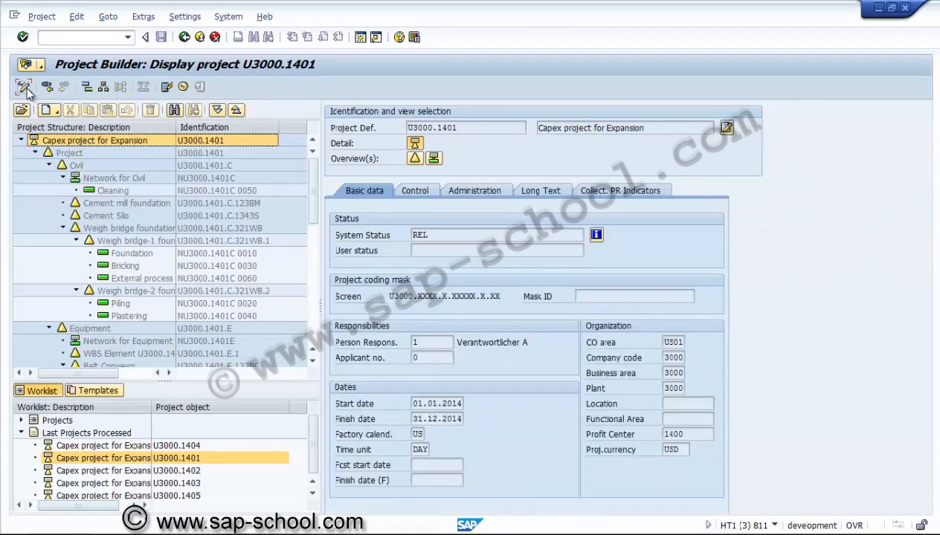
{"action": "left_click", "coordinate": [25, 88]}
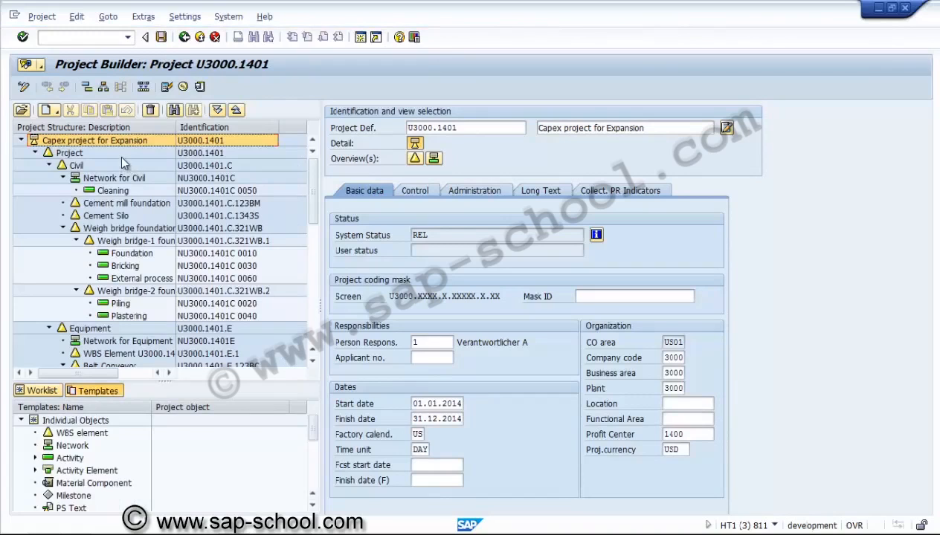
{"action": "left_click", "coordinate": [24, 88]}
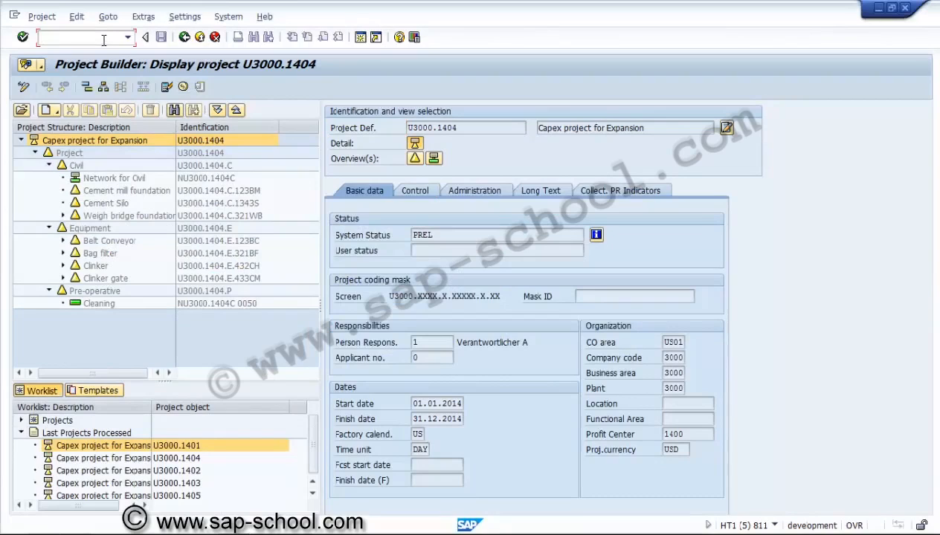
Start the Change Network transaction and open the header data of network NU3000.1401
{"action": "type", "text": "22"}
{"action": "key", "text": "Return"}
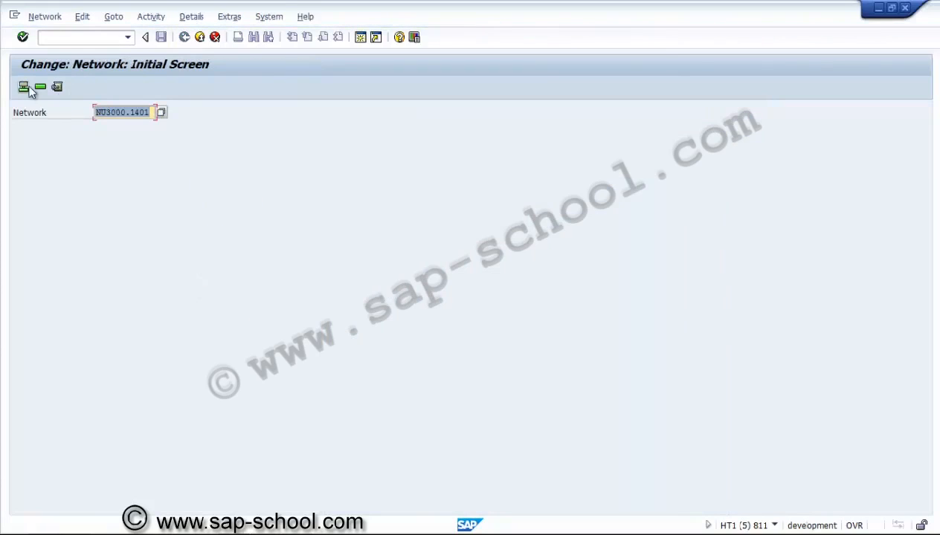
{"action": "left_click", "coordinate": [23, 87]}
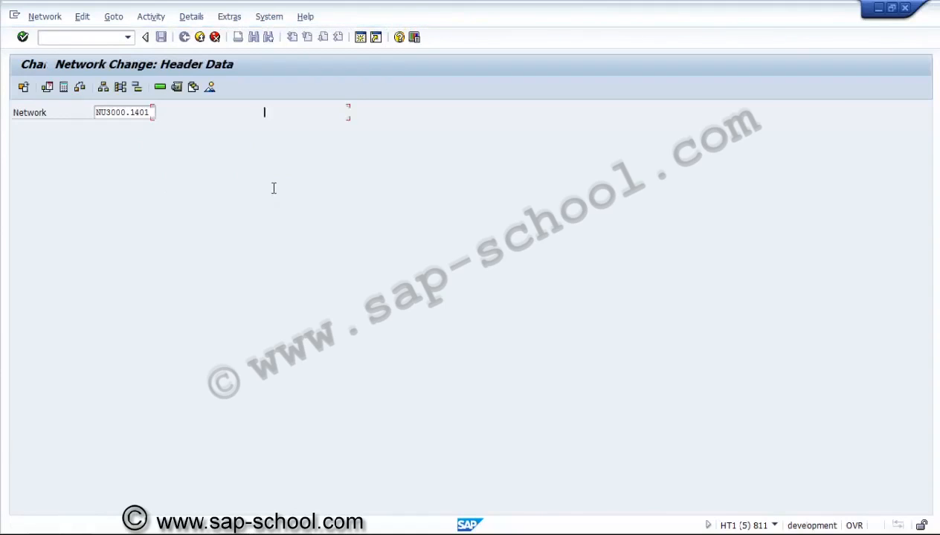
Technically close network NU3000.1401 and set its system status to closed
{"action": "left_click", "coordinate": [83, 20]}
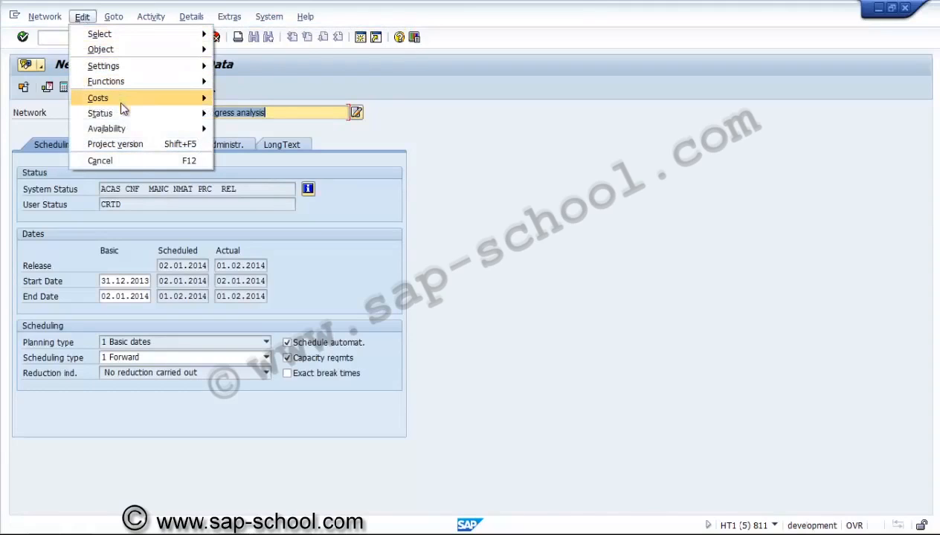
{"action": "mouse_move", "coordinate": [122, 114]}
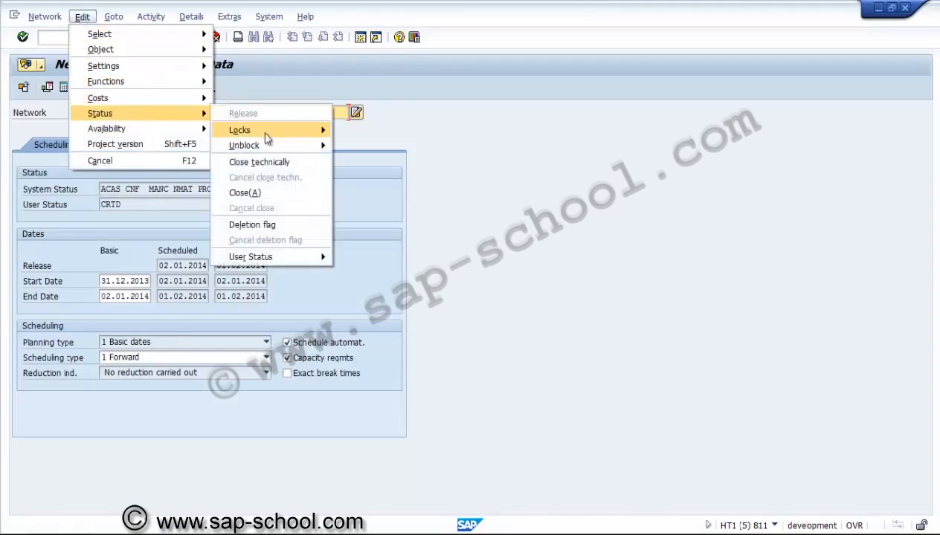
{"action": "left_click", "coordinate": [290, 163]}
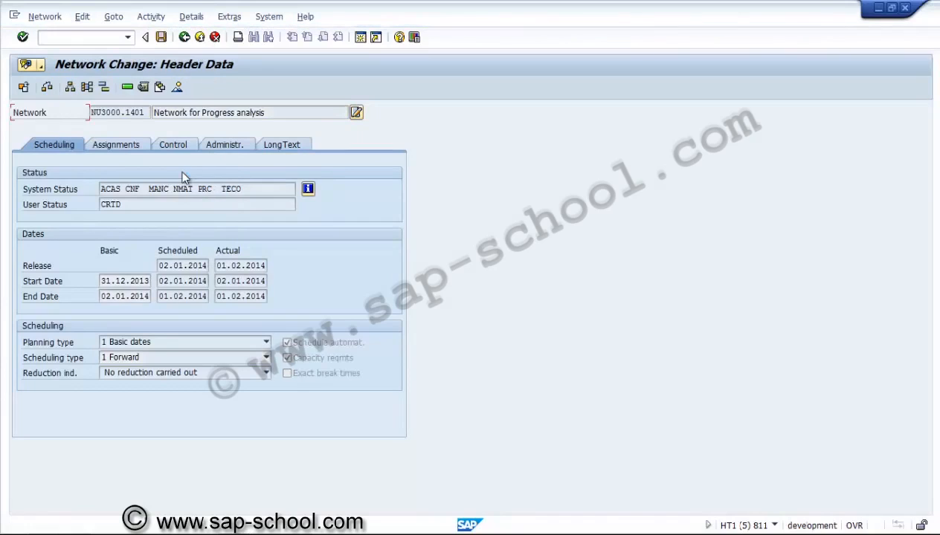
{"action": "left_click", "coordinate": [82, 16]}
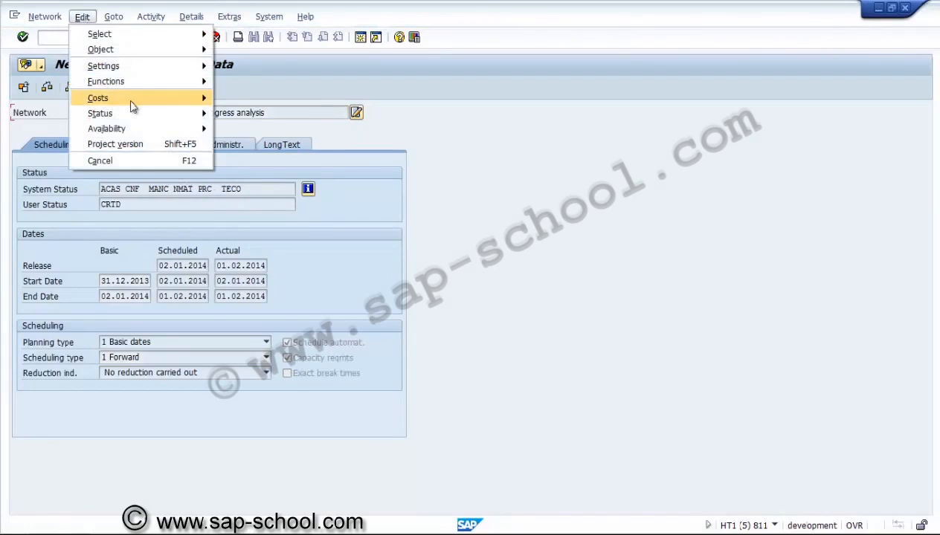
{"action": "mouse_move", "coordinate": [134, 115]}
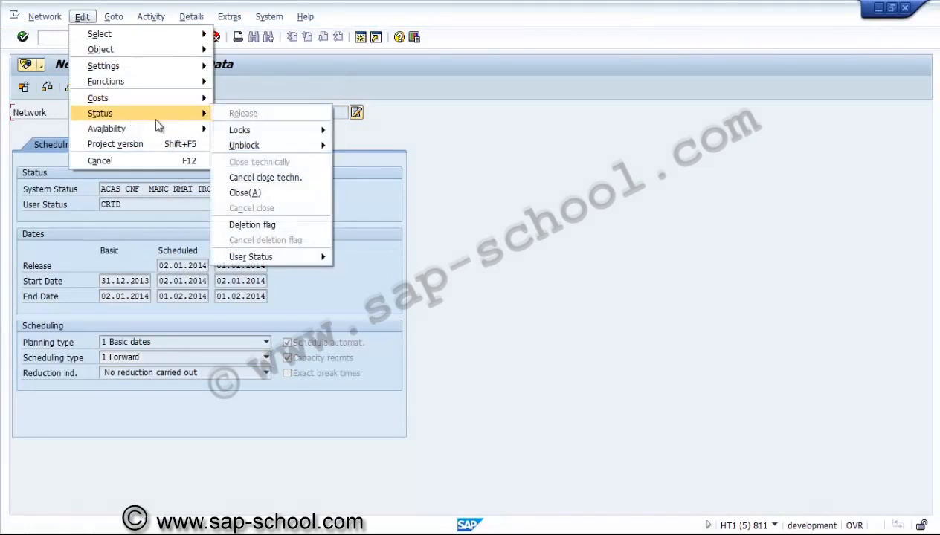
{"action": "left_click", "coordinate": [280, 193]}
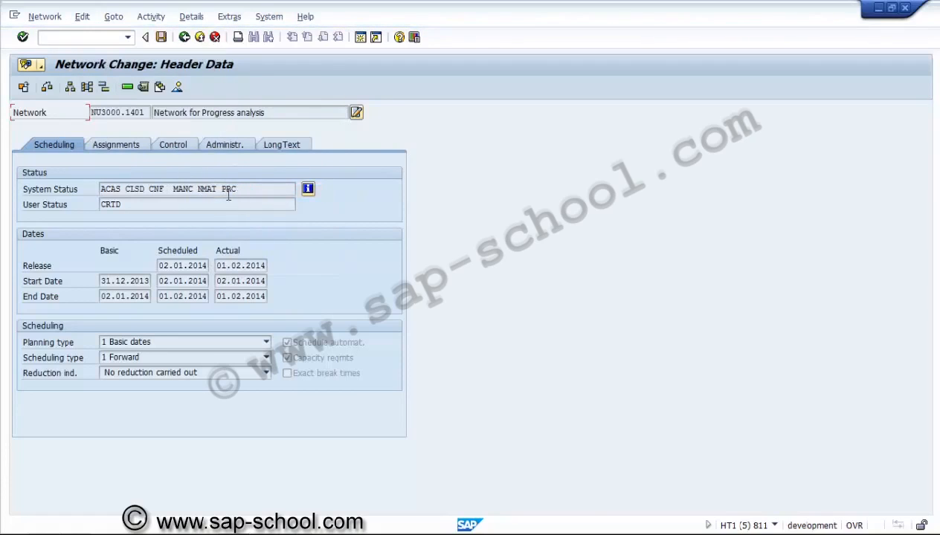
Check the detailed system status of network NU3000.1401 and save the network
{"action": "left_click", "coordinate": [308, 190]}
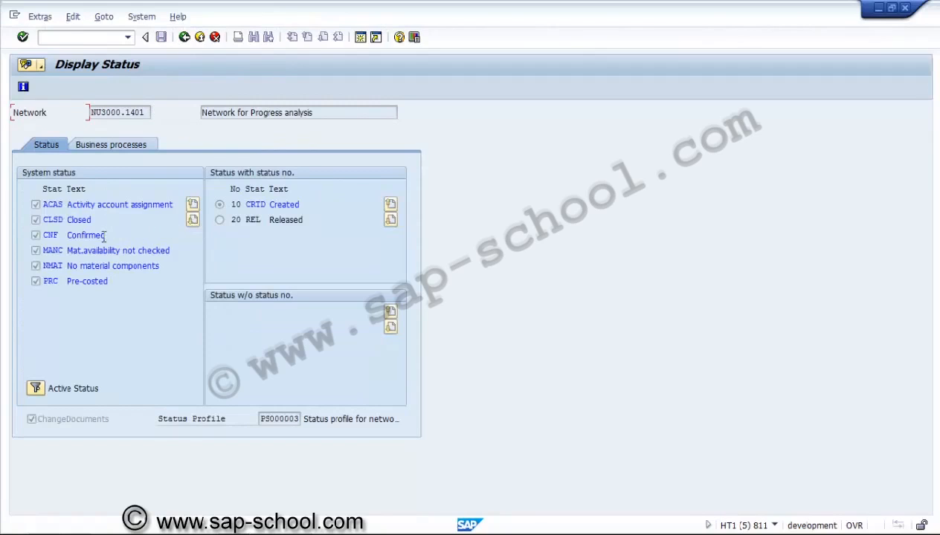
{"action": "left_click", "coordinate": [186, 39]}
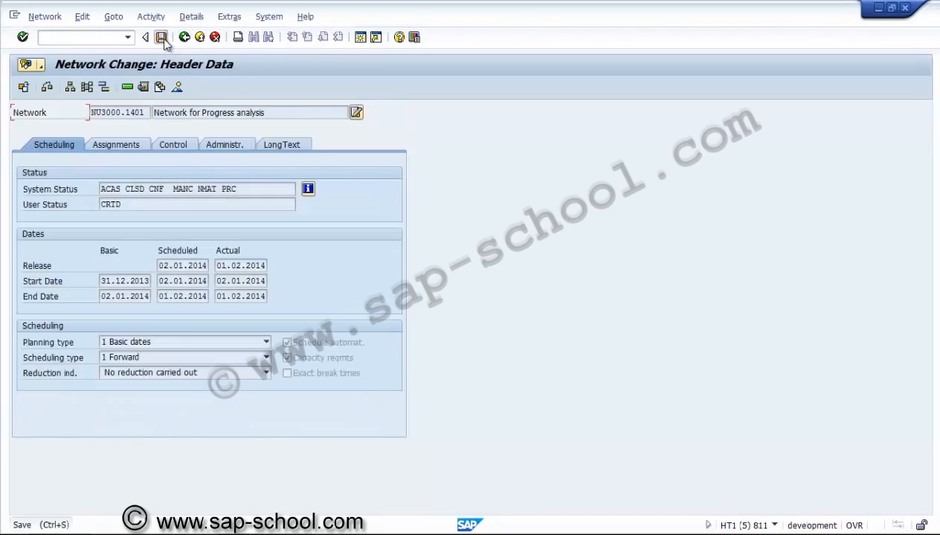
{"action": "left_click", "coordinate": [162, 39]}
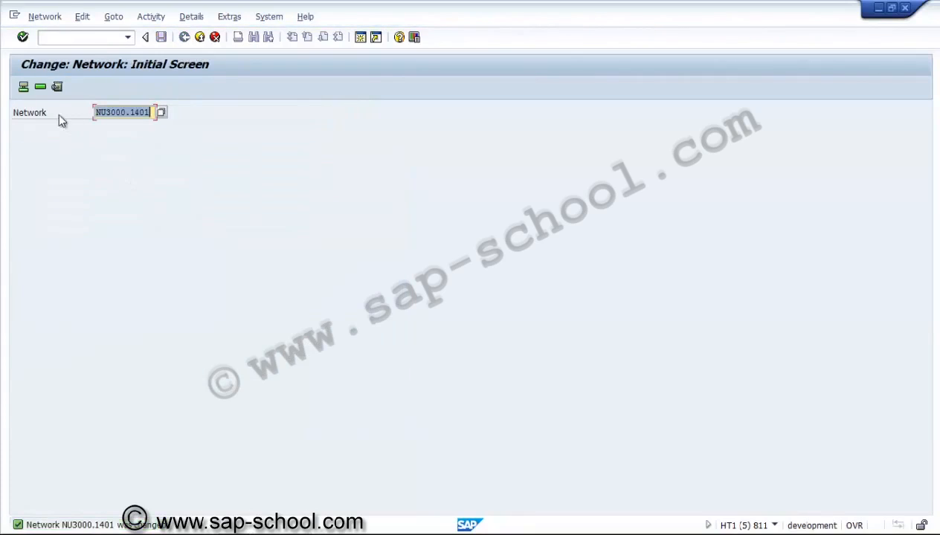
Examine the system status of the internally and externally processed activities in network NU3000.1401
{"action": "left_click", "coordinate": [40, 87]}
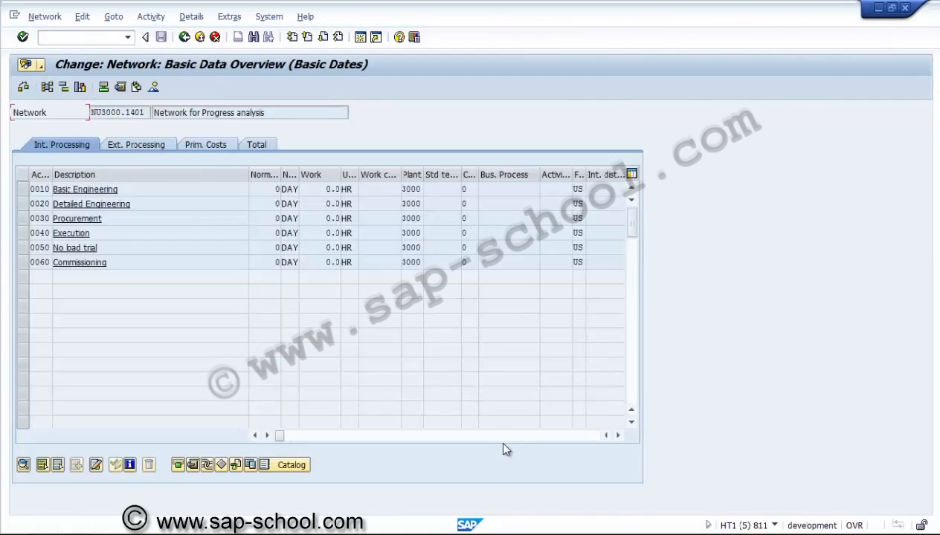
{"action": "left_click", "coordinate": [507, 436]}
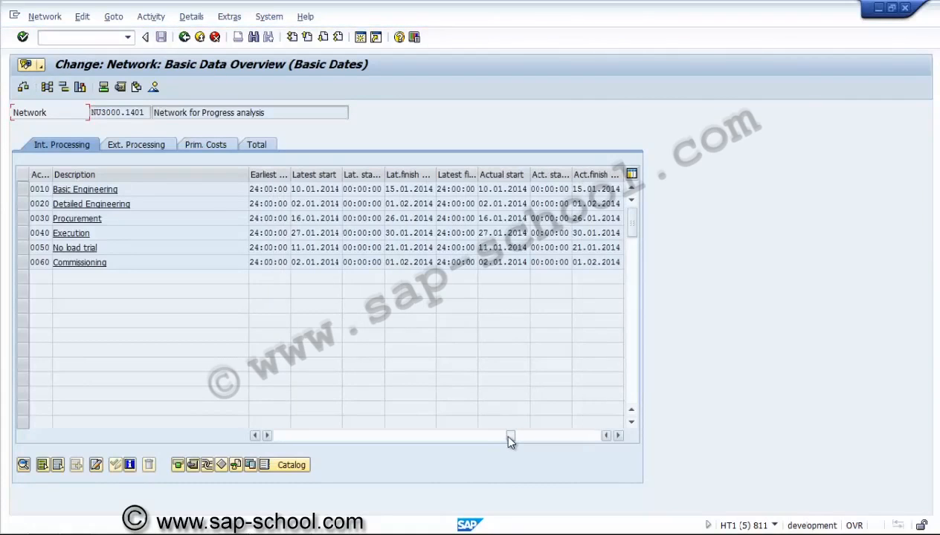
{"action": "left_click_drag", "start_coordinate": [508, 438], "coordinate": [437, 439]}
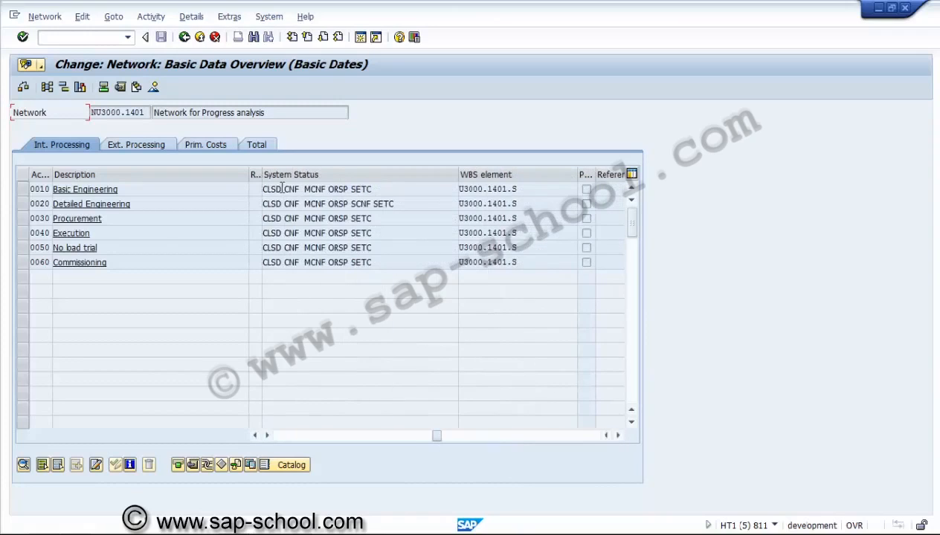
{"action": "left_click", "coordinate": [164, 147]}
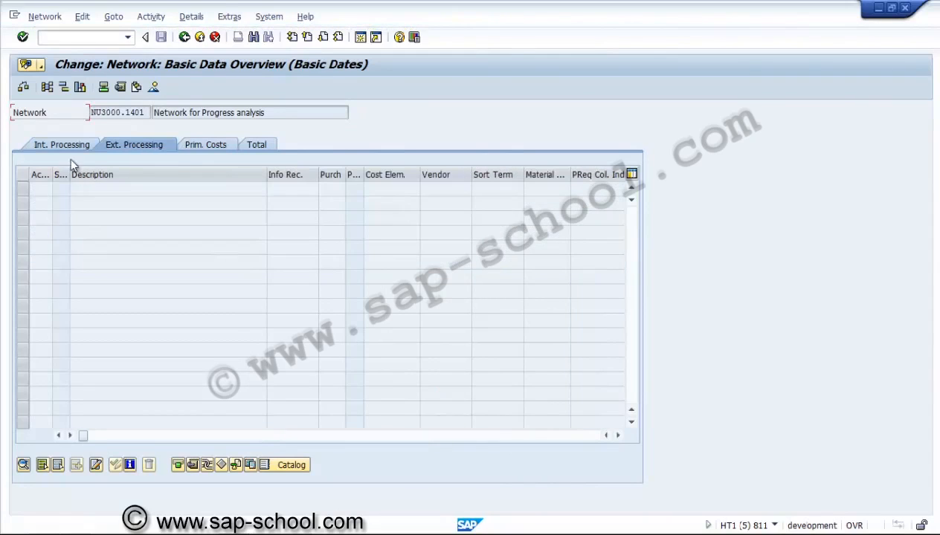
{"action": "left_click", "coordinate": [44, 145]}
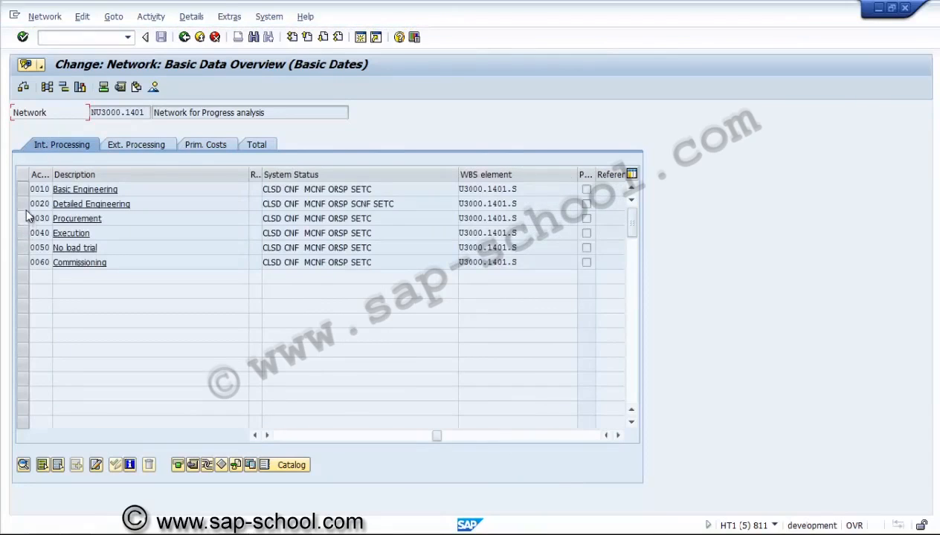
Check the system status of the elements under activity 0020 Detailed Engineering, and return to the network's initial screen
{"action": "left_click", "coordinate": [24, 206]}
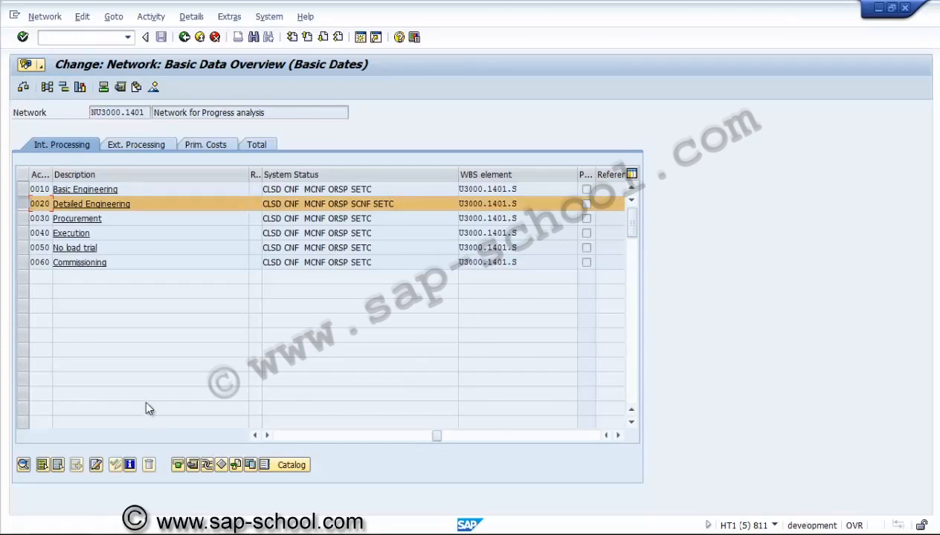
{"action": "left_click", "coordinate": [178, 466]}
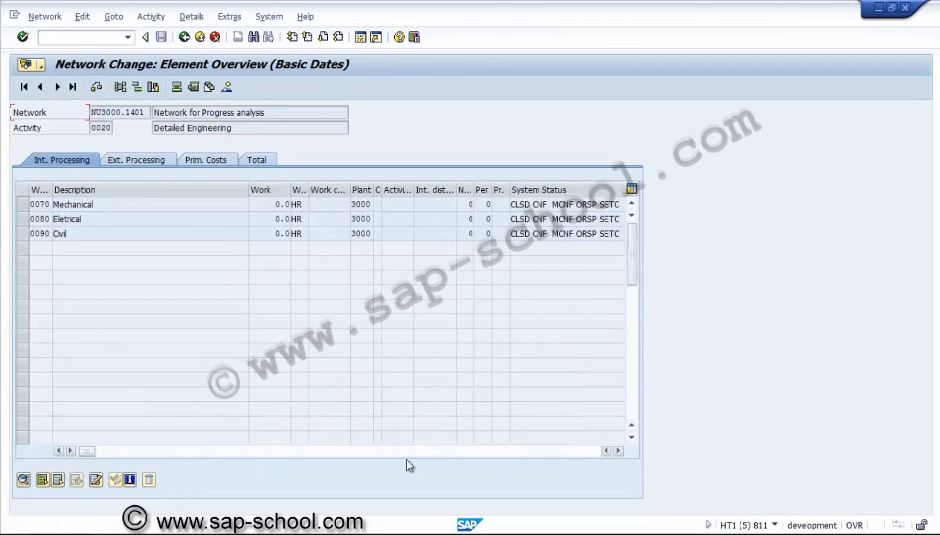
{"action": "left_click", "coordinate": [185, 37]}
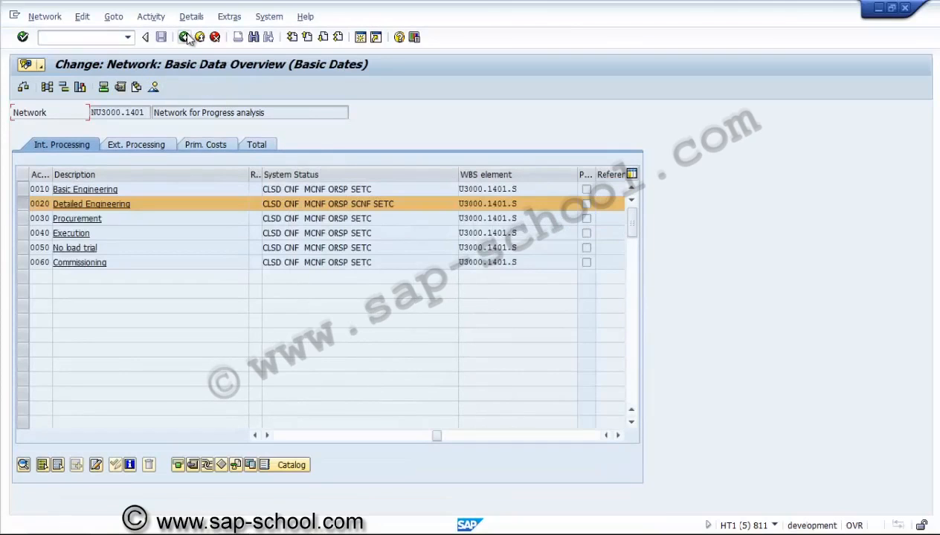
{"action": "left_click", "coordinate": [185, 38]}
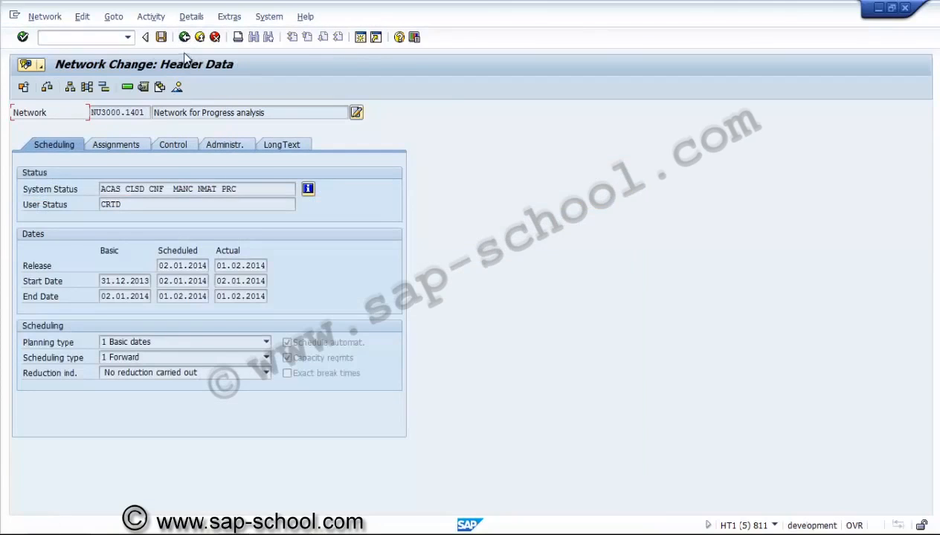
{"action": "left_click", "coordinate": [185, 38]}
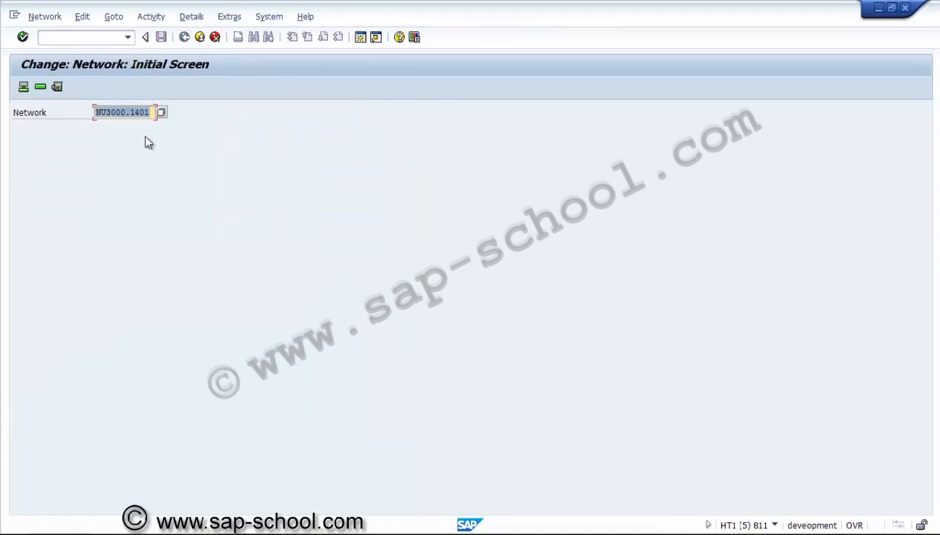
Open the header data of network NU3000.1401C in change mode
{"action": "left_click", "coordinate": [151, 112]}
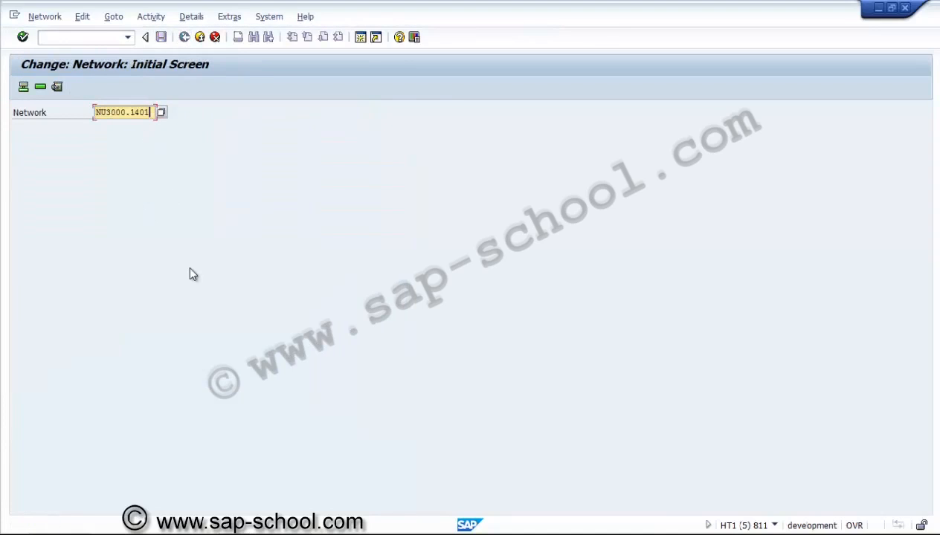
{"action": "type", "text": "c"}
{"action": "left_click", "coordinate": [23, 87]}
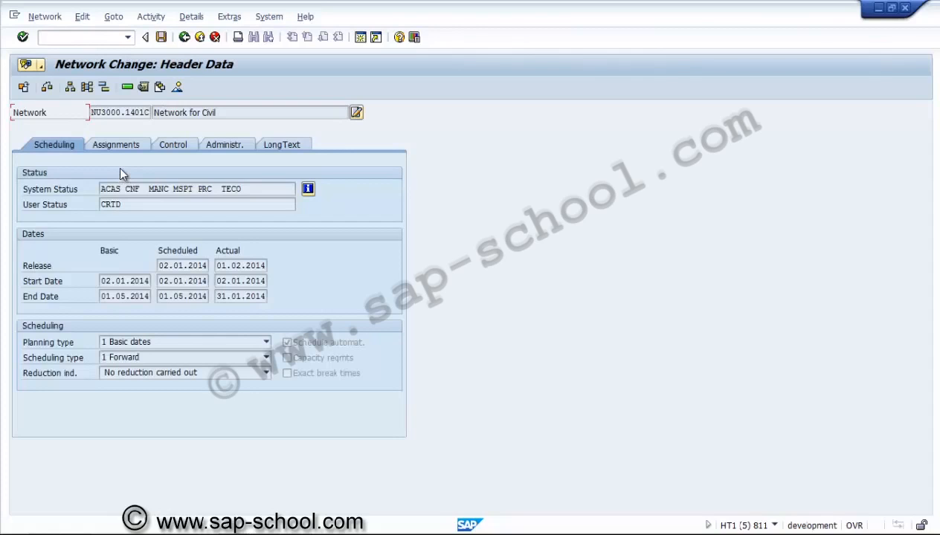
Close network NU3000.1401C despite the status warning and save it
{"action": "left_click", "coordinate": [89, 19]}
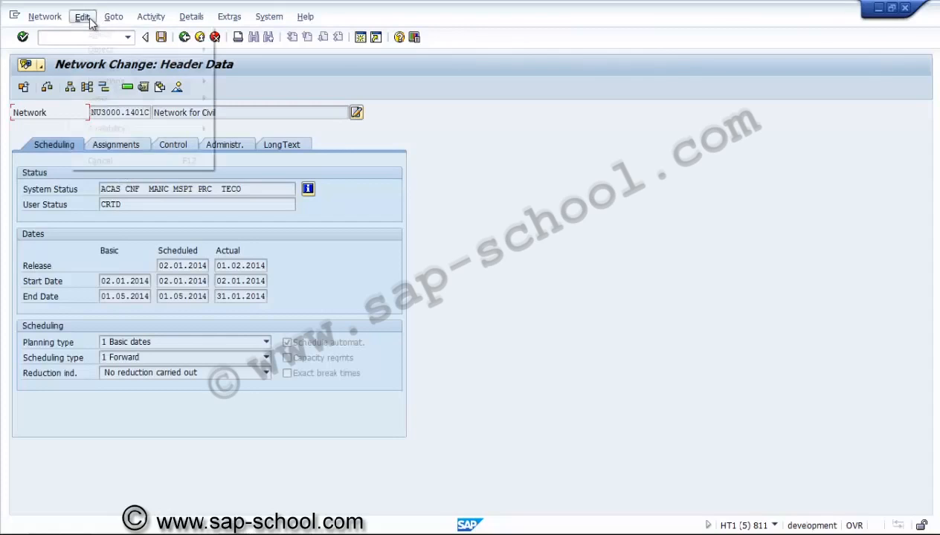
{"action": "mouse_move", "coordinate": [135, 114]}
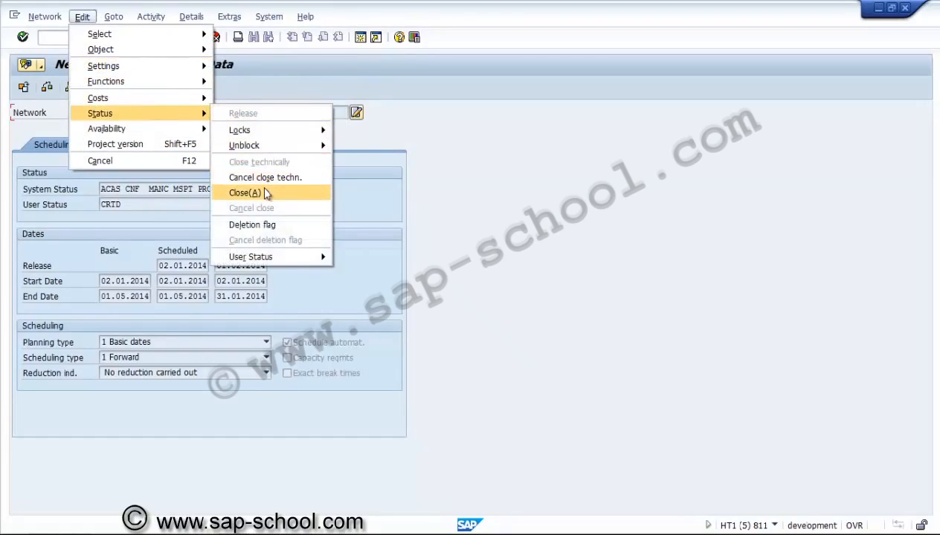
{"action": "left_click", "coordinate": [266, 194]}
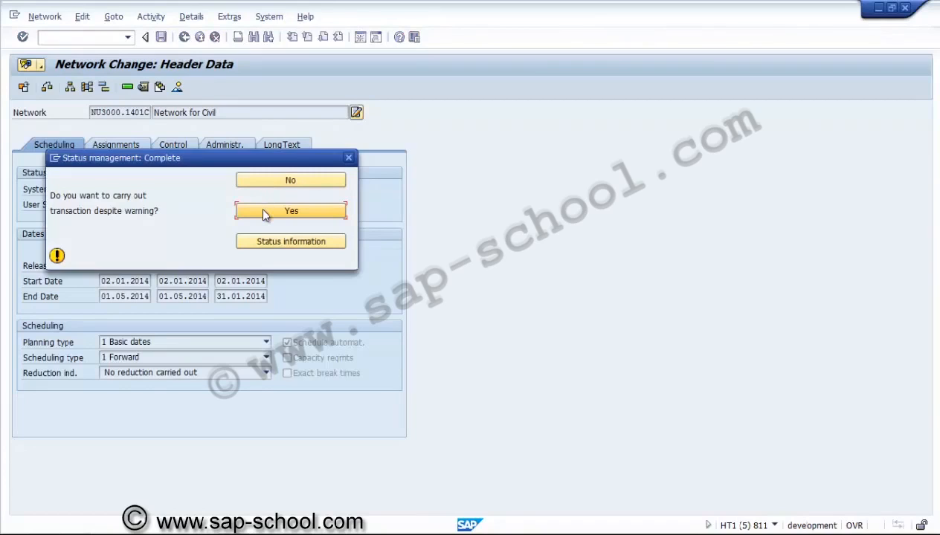
{"action": "left_click", "coordinate": [263, 212]}
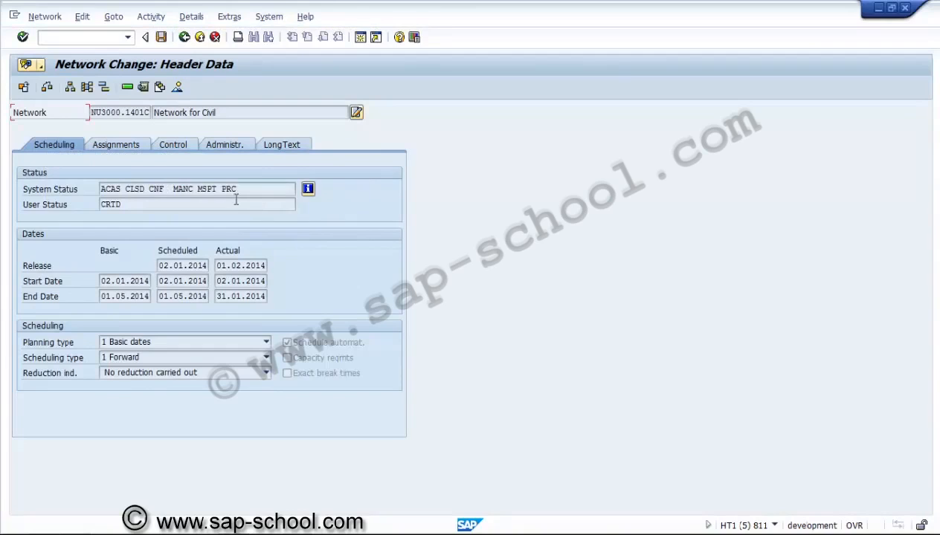
{"action": "left_click", "coordinate": [165, 37]}
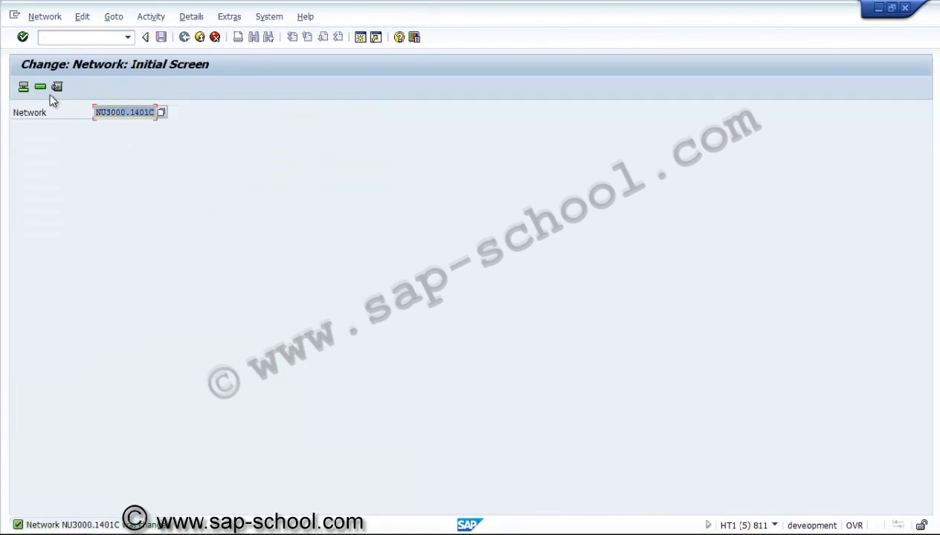
Check the system status of network NU3000.1401C's internal and external activities, and return to the network's initial screen
{"action": "left_click", "coordinate": [40, 87]}
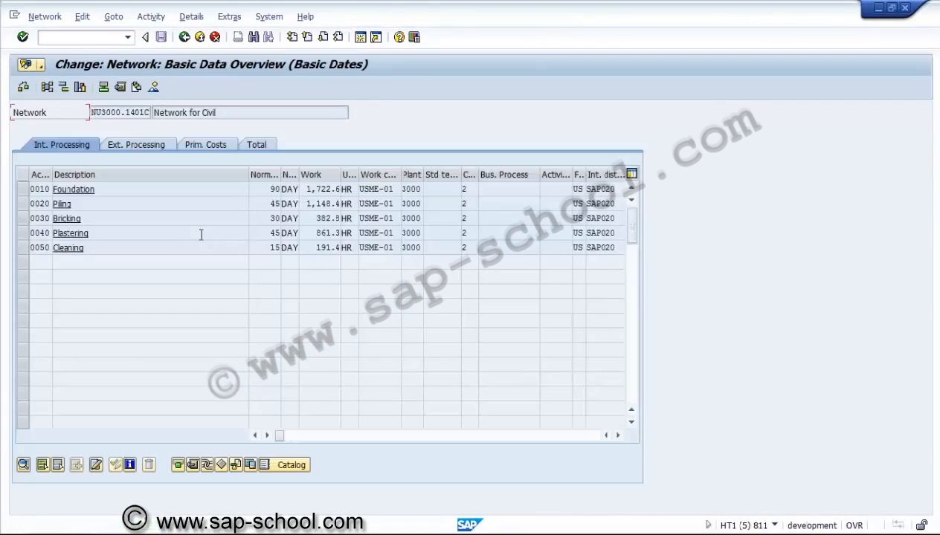
{"action": "left_click", "coordinate": [201, 233]}
{"action": "left_click_drag", "start_coordinate": [617, 436], "coordinate": [617, 436]}
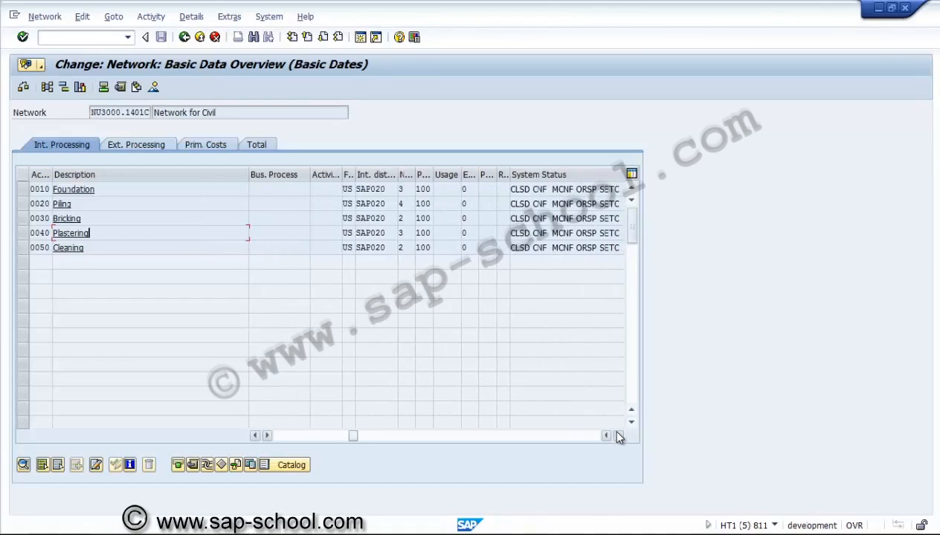
{"action": "left_click", "coordinate": [617, 436]}
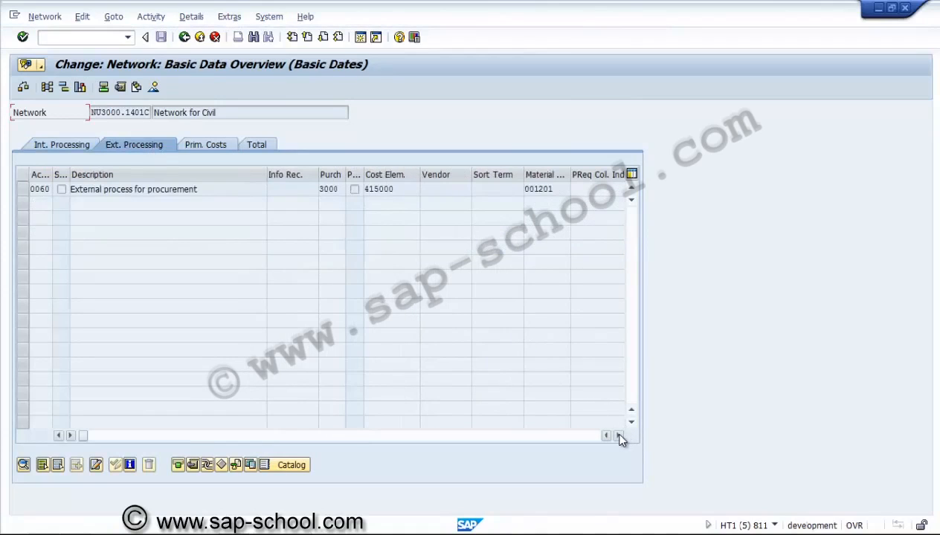
{"action": "left_click_drag", "start_coordinate": [619, 436], "coordinate": [618, 437]}
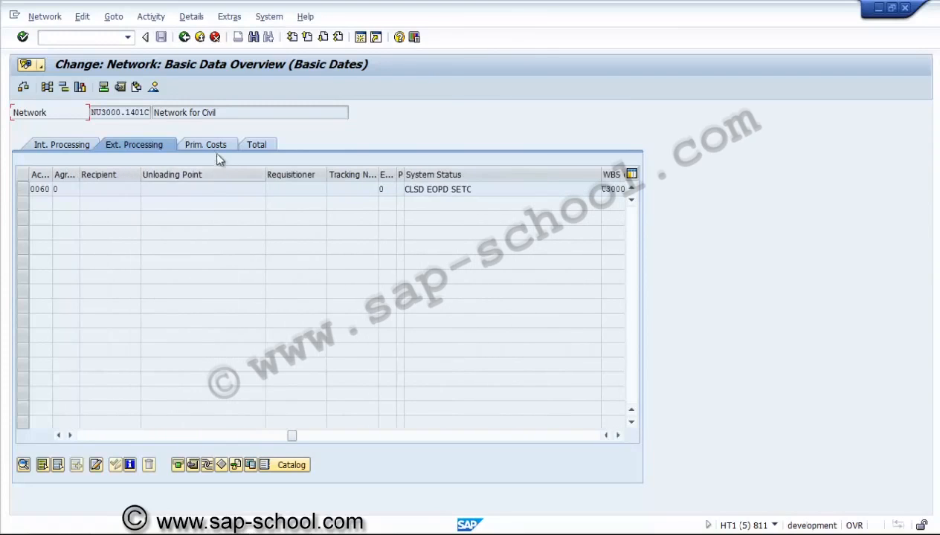
{"action": "left_click", "coordinate": [186, 37]}
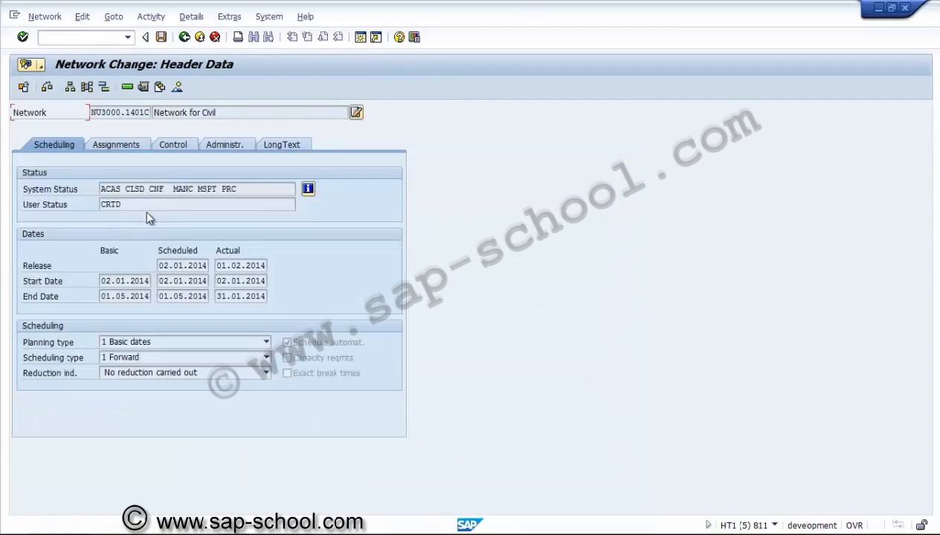
{"action": "left_click", "coordinate": [185, 37]}
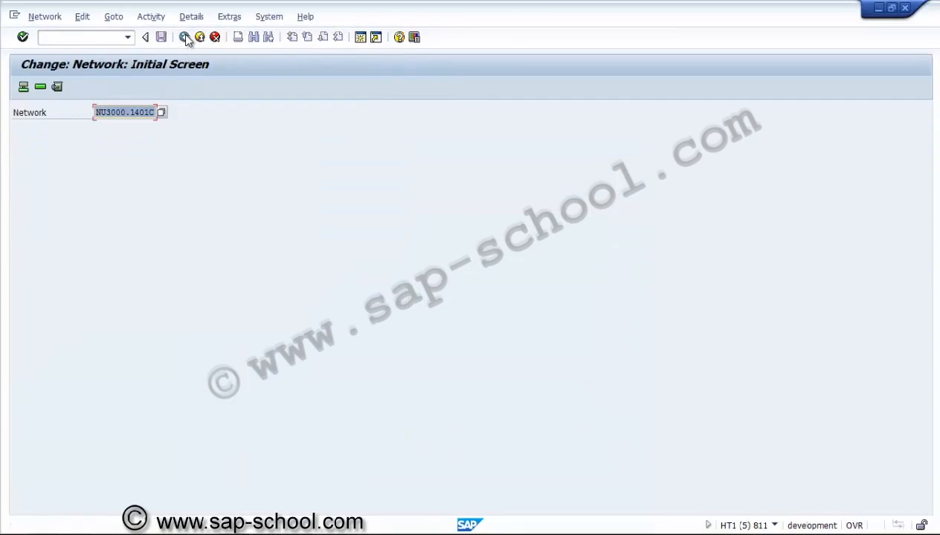
Close network NU3000.1401E in change mode despite the status warning, reviewing its status information first, and save it
{"action": "left_click", "coordinate": [152, 113]}
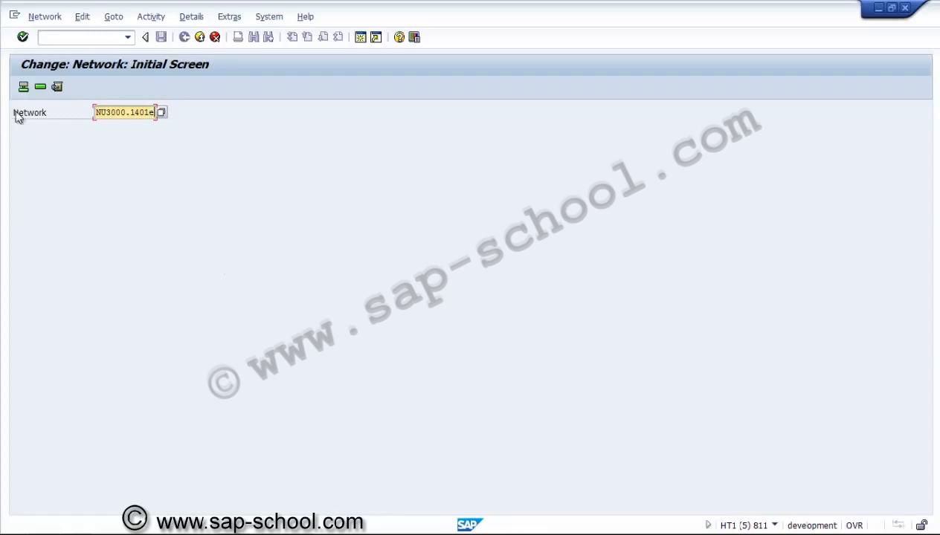
{"action": "left_click", "coordinate": [24, 88]}
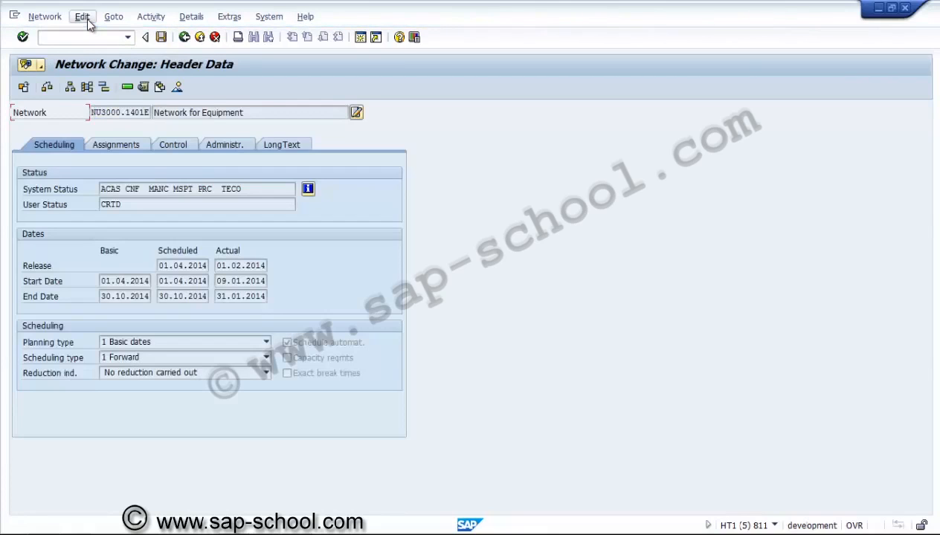
{"action": "left_click", "coordinate": [86, 19]}
{"action": "mouse_move", "coordinate": [124, 112]}
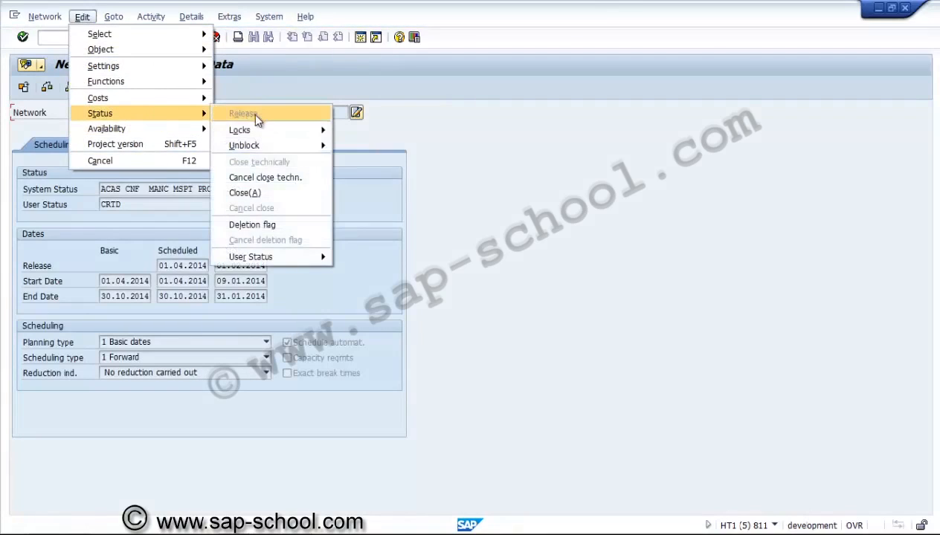
{"action": "left_click", "coordinate": [255, 194]}
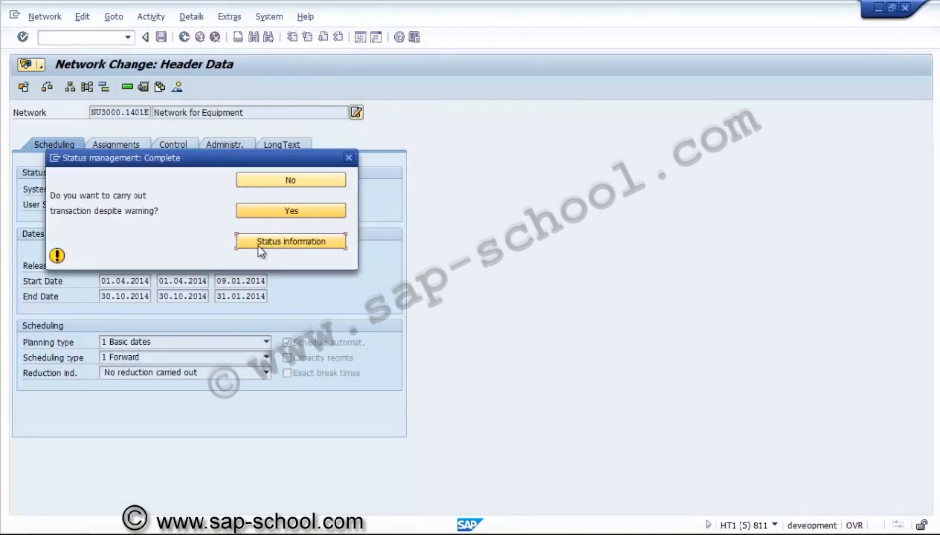
{"action": "left_click", "coordinate": [262, 246]}
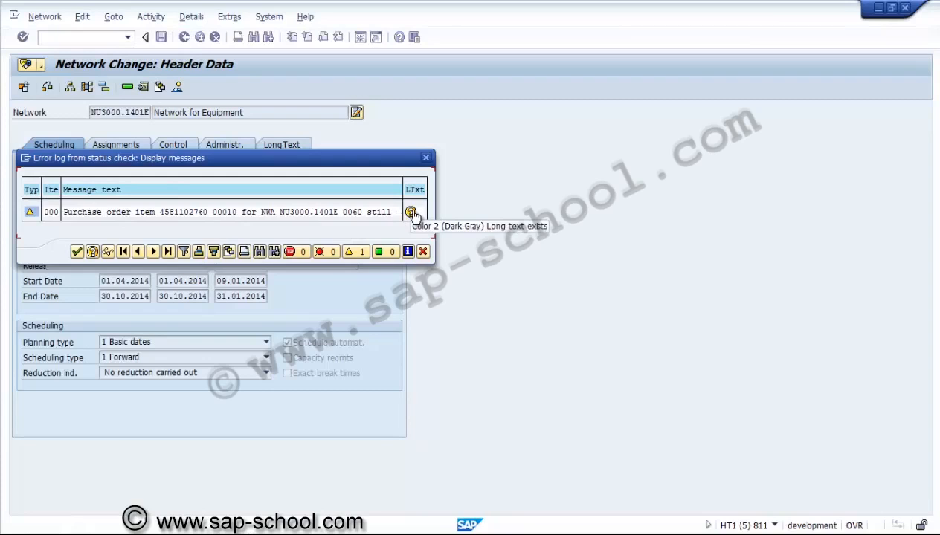
{"action": "left_click", "coordinate": [76, 252]}
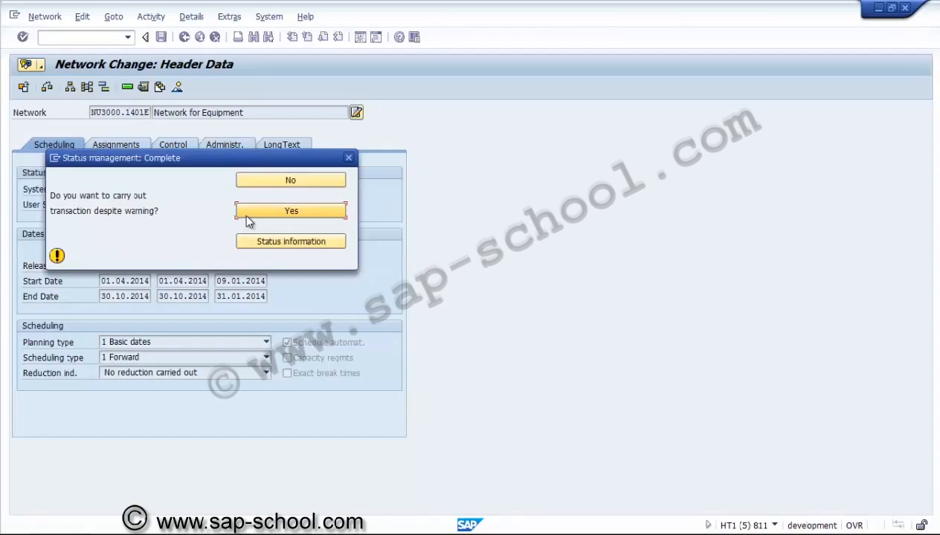
{"action": "left_click", "coordinate": [247, 215]}
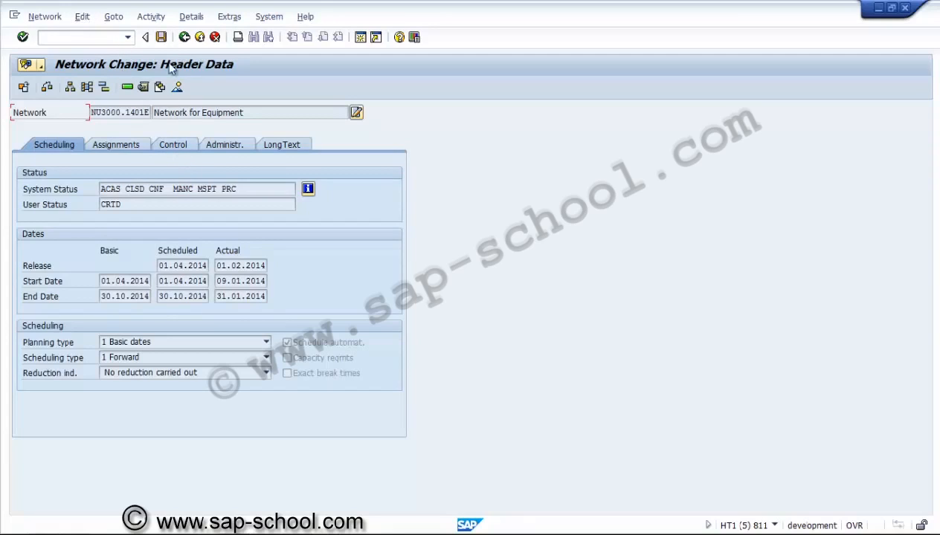
{"action": "left_click", "coordinate": [161, 37]}
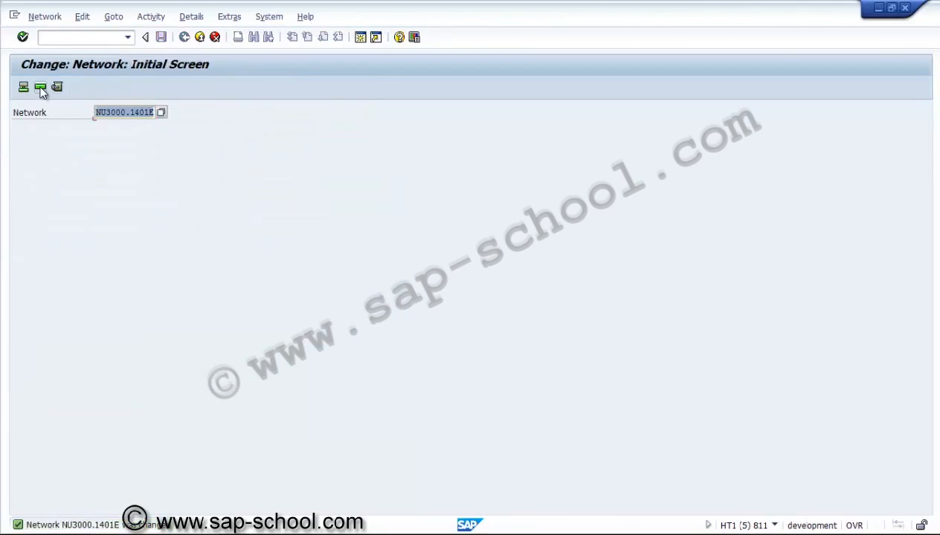
Check the system status of network NU3000.1401E's internal processing activities
{"action": "left_click", "coordinate": [41, 87]}
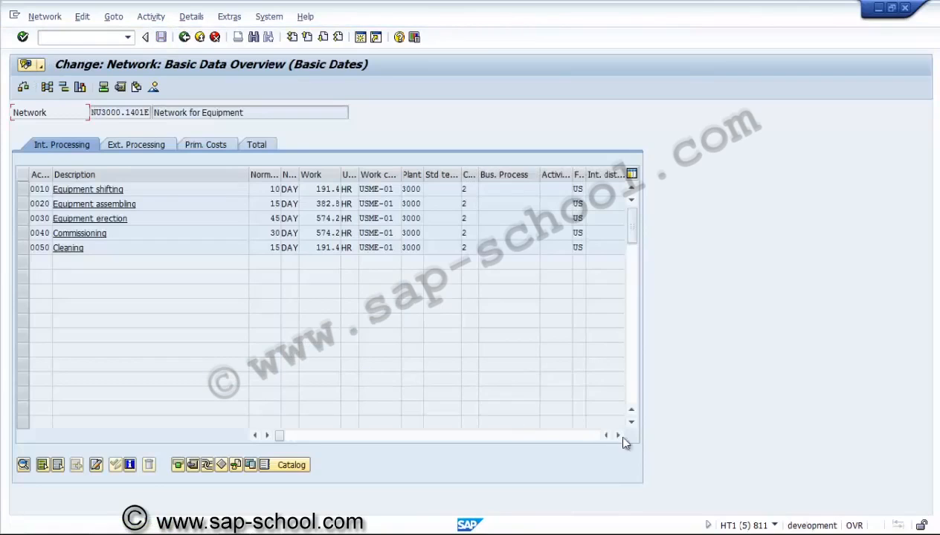
{"action": "left_click", "coordinate": [618, 436]}
{"action": "left_click", "coordinate": [618, 436]}
{"action": "left_click", "coordinate": [618, 436]}
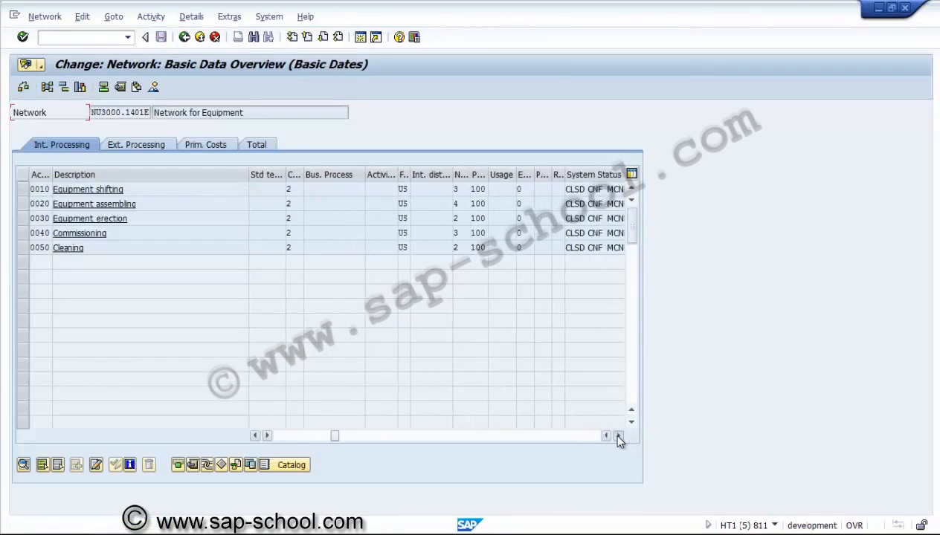
{"action": "left_click", "coordinate": [618, 436]}
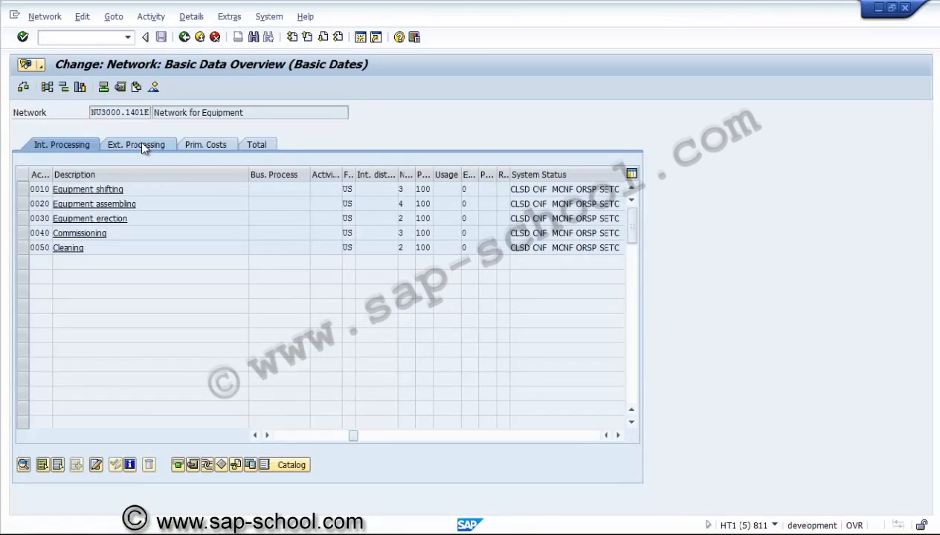
Check the system status of network NU3000.1401E's external activity 0060, and return to the network's initial screen
{"action": "left_click", "coordinate": [618, 435]}
{"action": "left_click", "coordinate": [618, 436]}
{"action": "left_click", "coordinate": [618, 436]}
{"action": "left_click", "coordinate": [618, 436]}
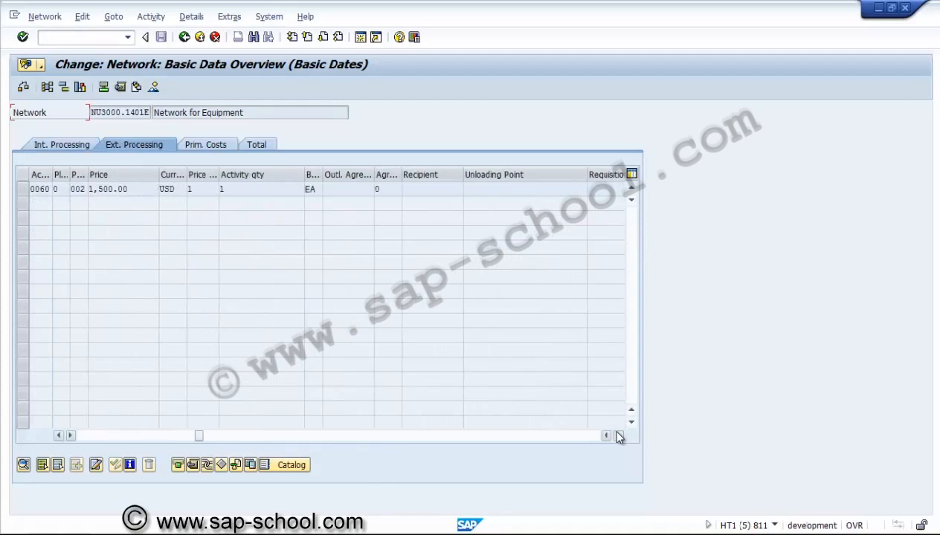
{"action": "left_click", "coordinate": [618, 436]}
{"action": "left_click", "coordinate": [618, 436]}
{"action": "left_click", "coordinate": [618, 435]}
{"action": "left_click", "coordinate": [618, 436]}
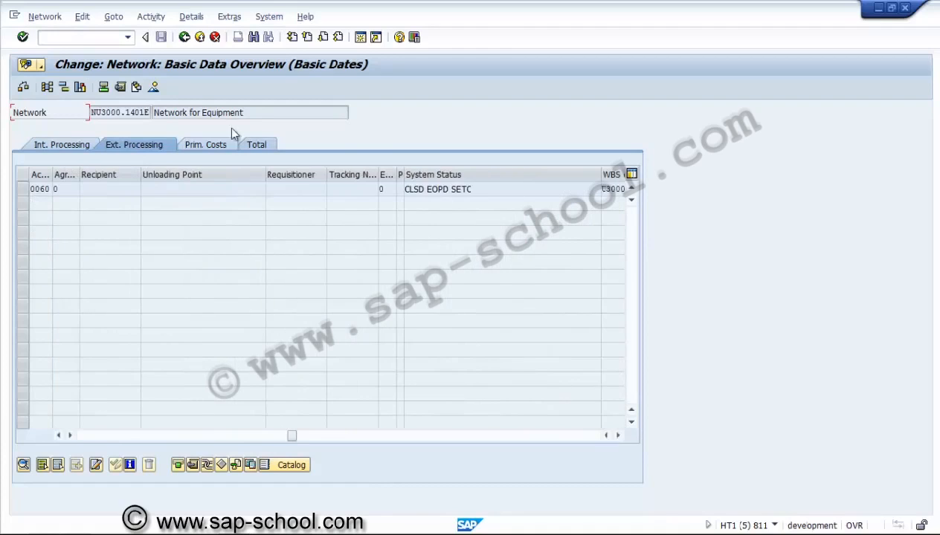
{"action": "left_click", "coordinate": [186, 40]}
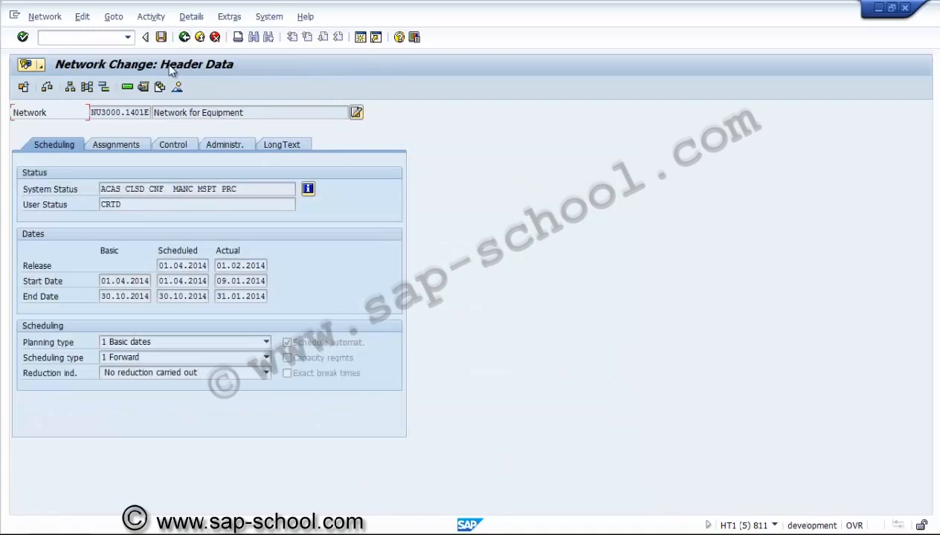
{"action": "left_click", "coordinate": [185, 39]}
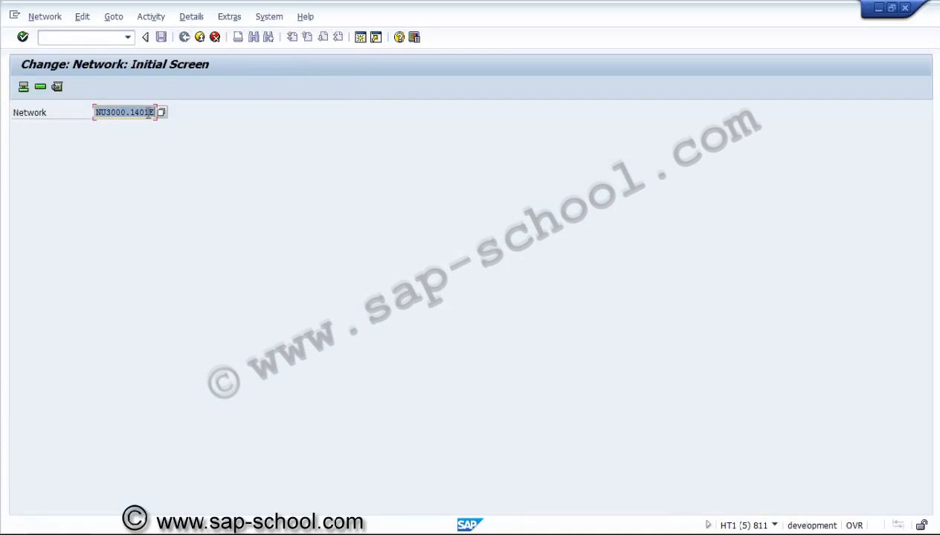
Open the header data of network NU3000.1401P, close the network and save it
{"action": "left_click", "coordinate": [149, 113]}
{"action": "key", "text": "Return"}
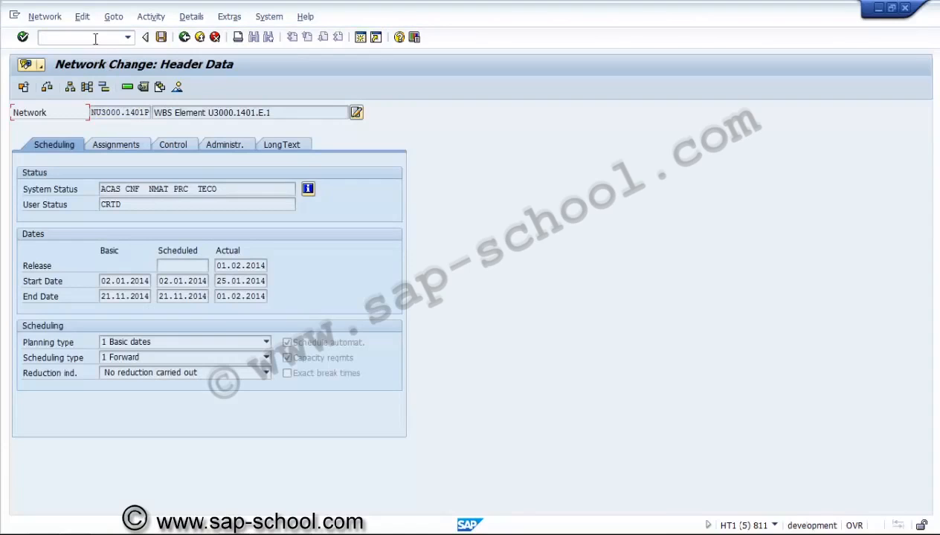
{"action": "left_click", "coordinate": [82, 17]}
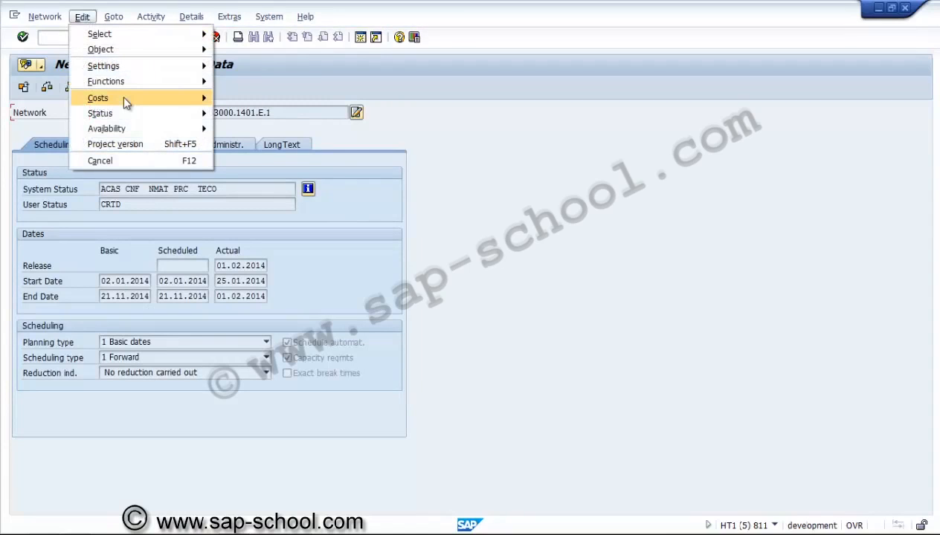
{"action": "mouse_move", "coordinate": [124, 113]}
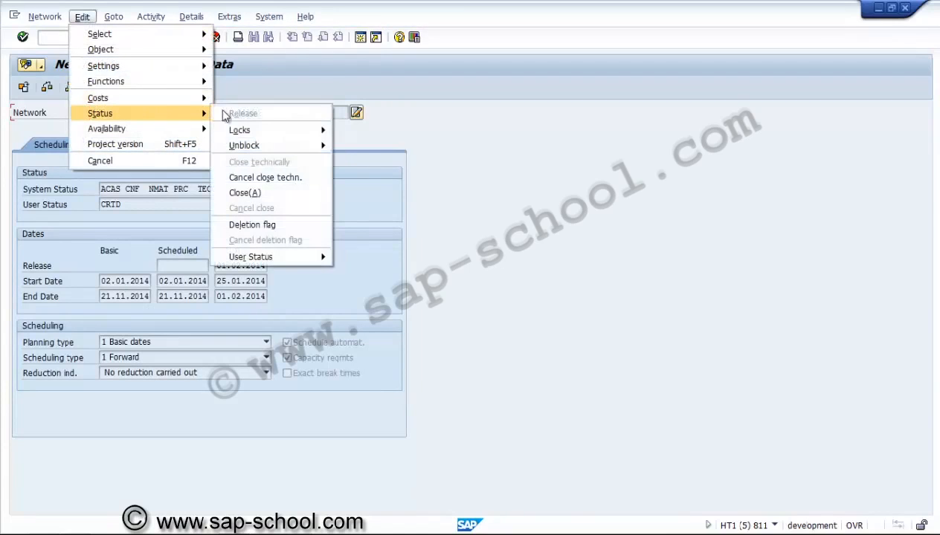
{"action": "left_click", "coordinate": [253, 192]}
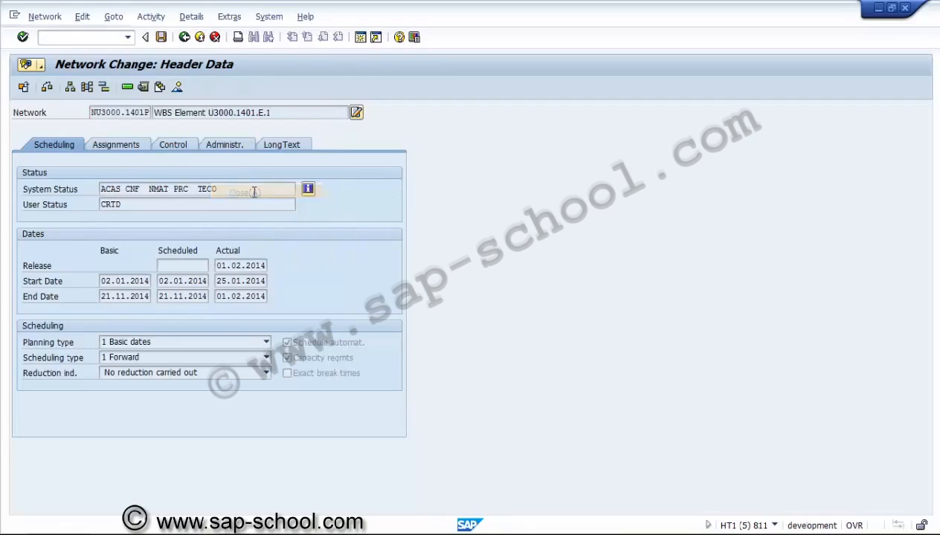
{"action": "left_click", "coordinate": [160, 37]}
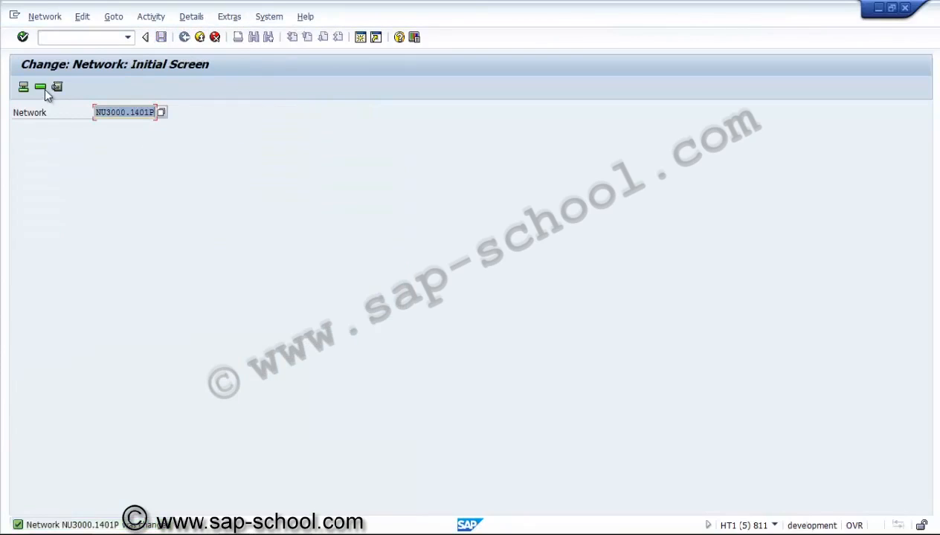
Check the system status of network NU3000.1401P's internal activity 0010, and return to the network's initial screen
{"action": "left_click", "coordinate": [42, 87]}
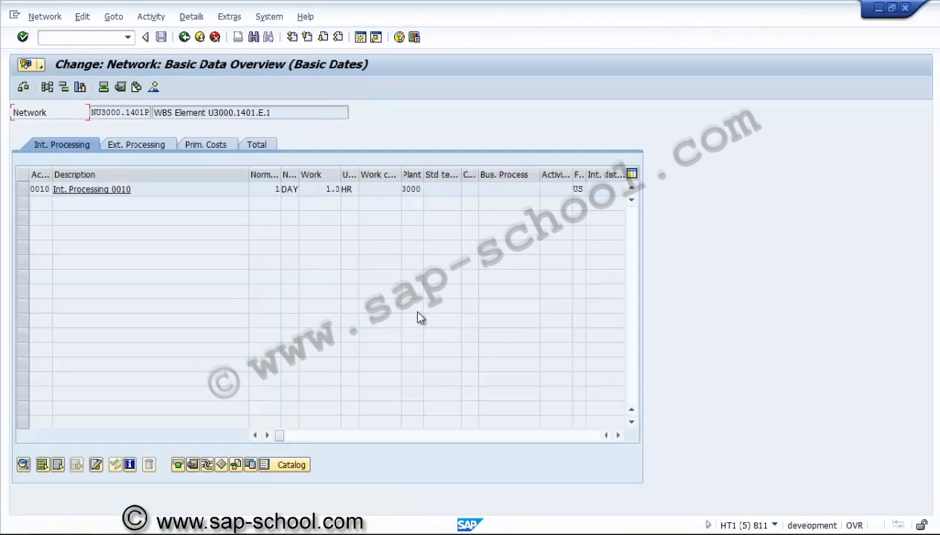
{"action": "left_click", "coordinate": [618, 436]}
{"action": "left_click", "coordinate": [618, 437]}
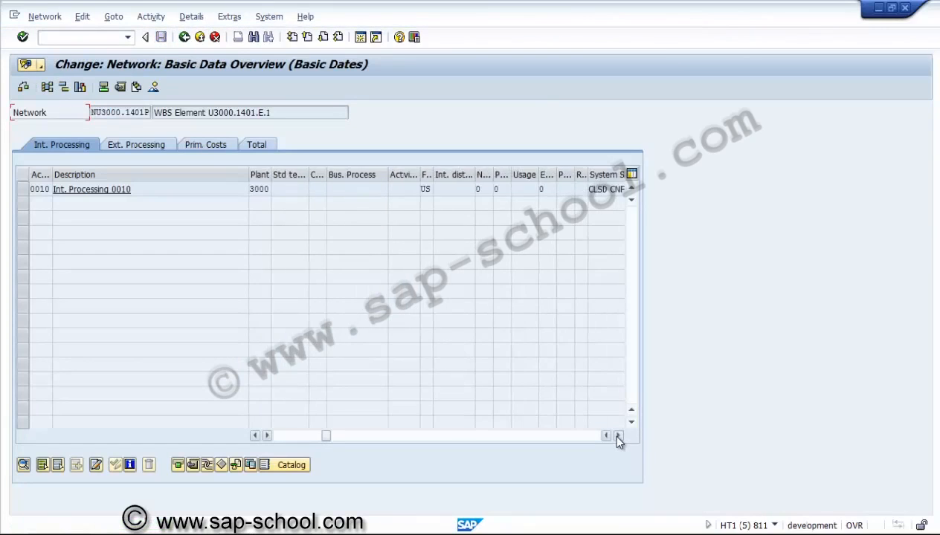
{"action": "left_click", "coordinate": [618, 437]}
{"action": "left_click", "coordinate": [618, 437]}
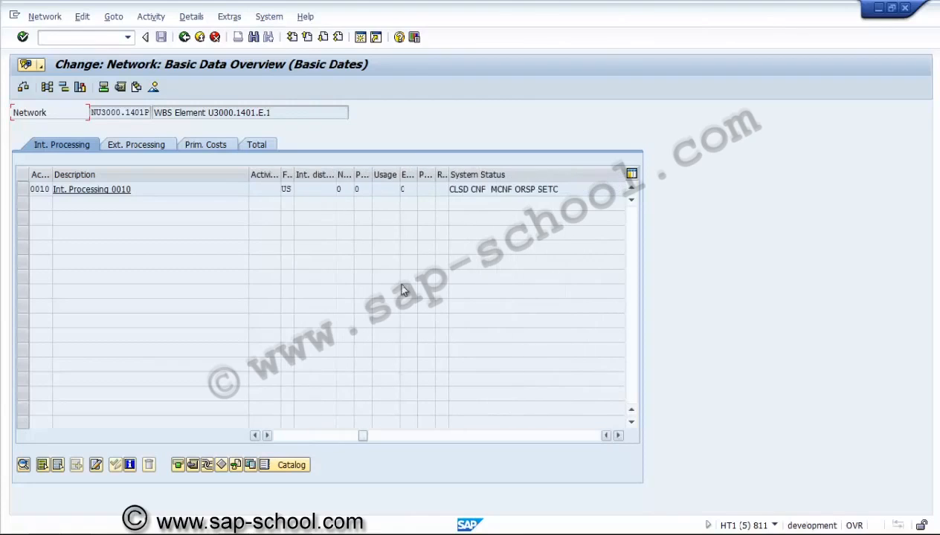
{"action": "left_click", "coordinate": [184, 38]}
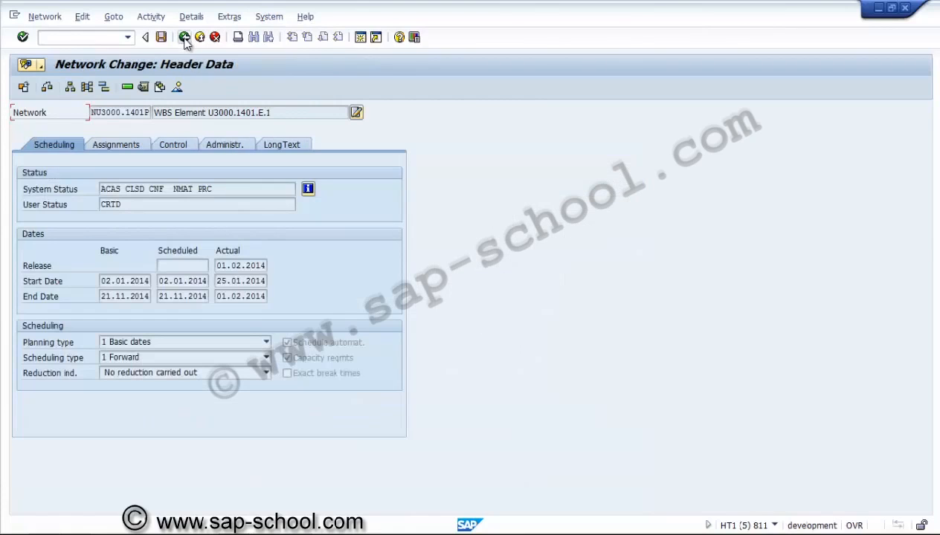
{"action": "left_click", "coordinate": [184, 38]}
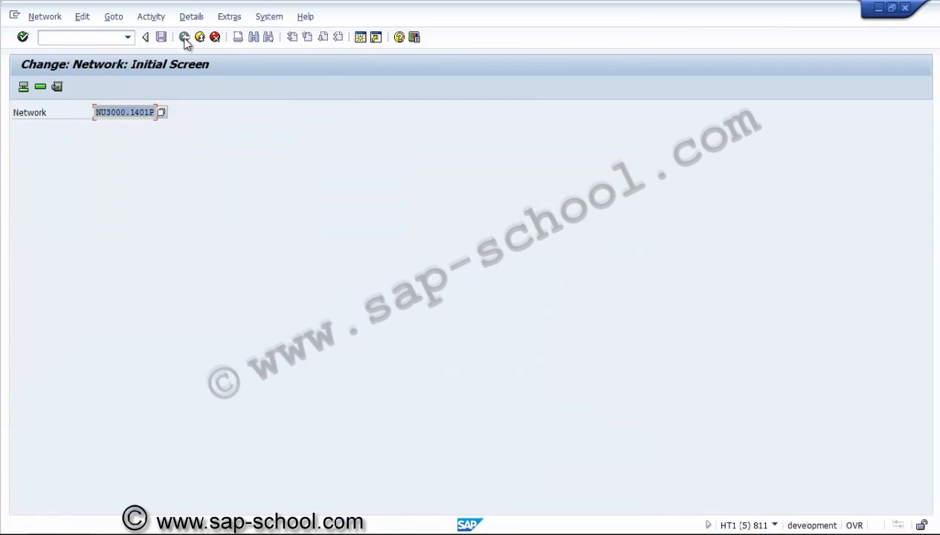
Switch to transaction CJ02 and open the WBS element overview of project U3000.1401
{"action": "left_click", "coordinate": [111, 42]}
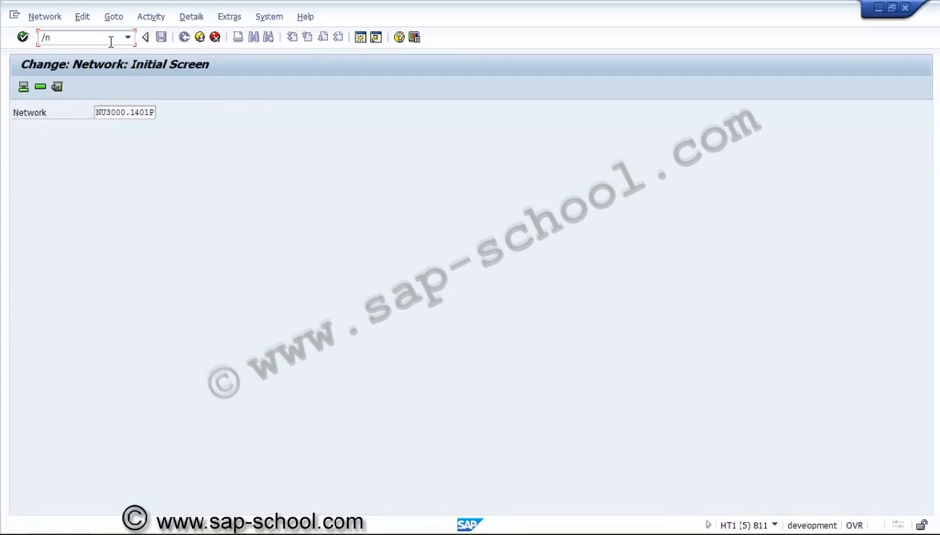
{"action": "type", "text": "/ncj02"}
{"action": "key", "text": "Return"}
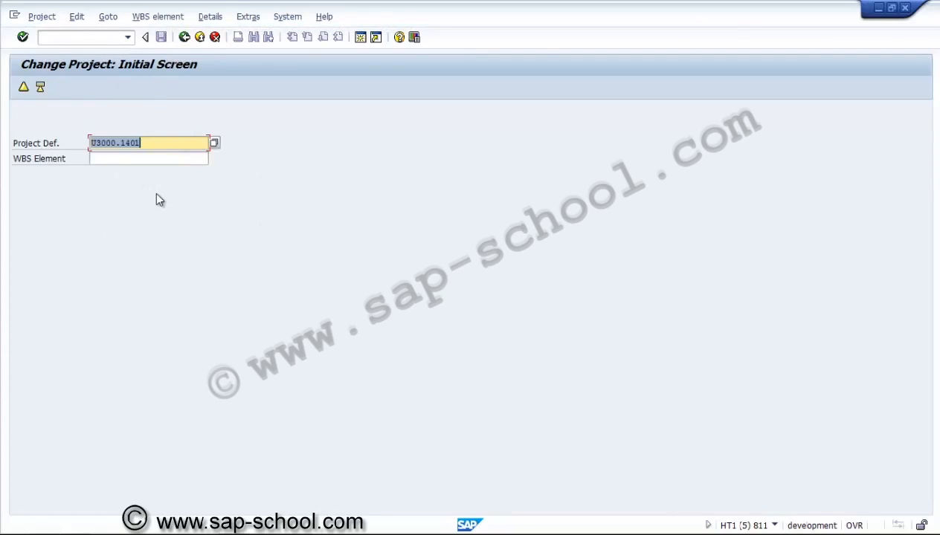
{"action": "left_click", "coordinate": [33, 92]}
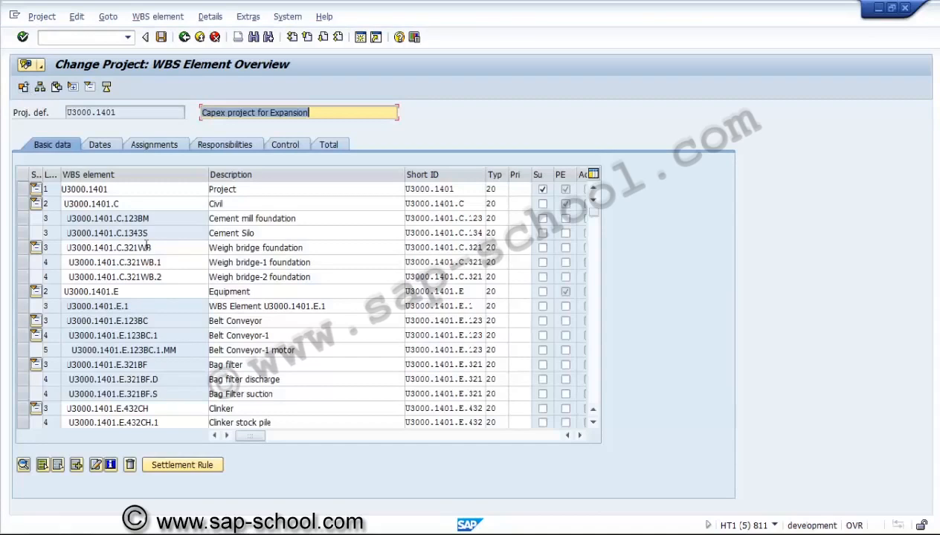
Select the top-level WBS element U3000.1401 and examine the system status of the project's WBS elements in the total view
{"action": "left_click", "coordinate": [23, 191]}
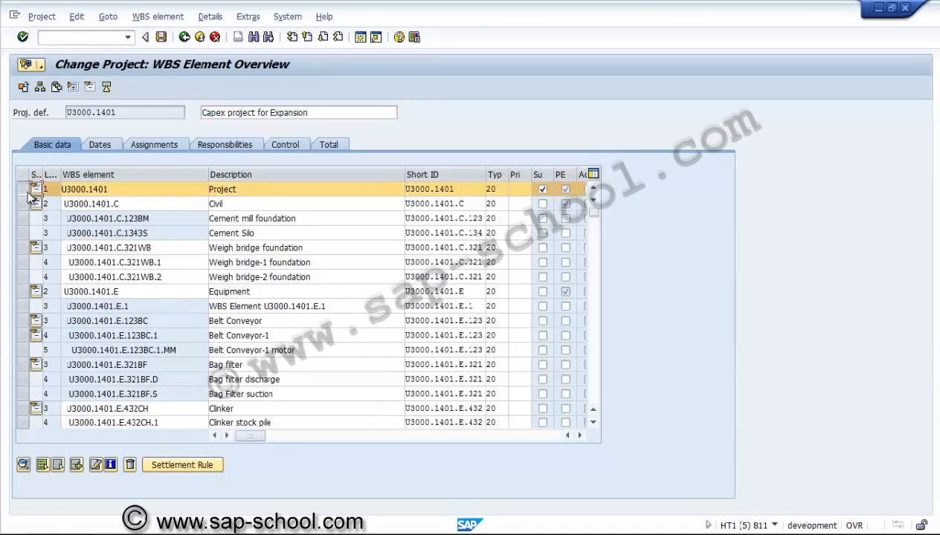
{"action": "left_click", "coordinate": [323, 146]}
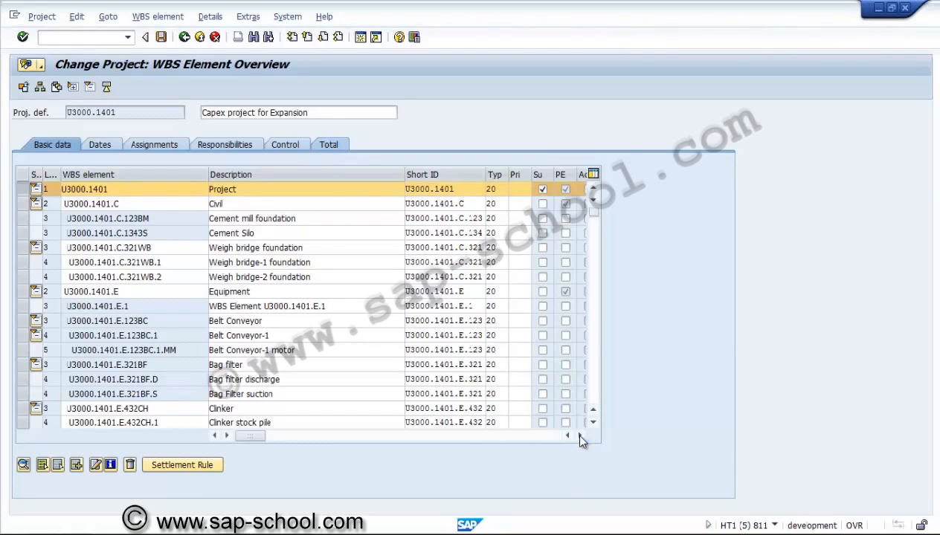
{"action": "left_click", "coordinate": [526, 435]}
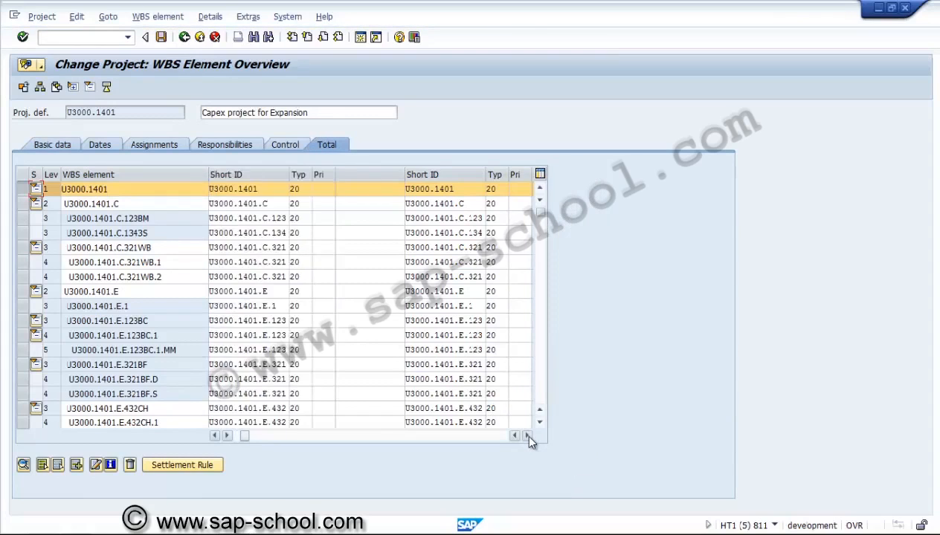
{"action": "left_click", "coordinate": [527, 435]}
{"action": "left_click", "coordinate": [526, 435]}
{"action": "left_click", "coordinate": [526, 435]}
{"action": "left_click", "coordinate": [527, 435]}
{"action": "left_click", "coordinate": [527, 435]}
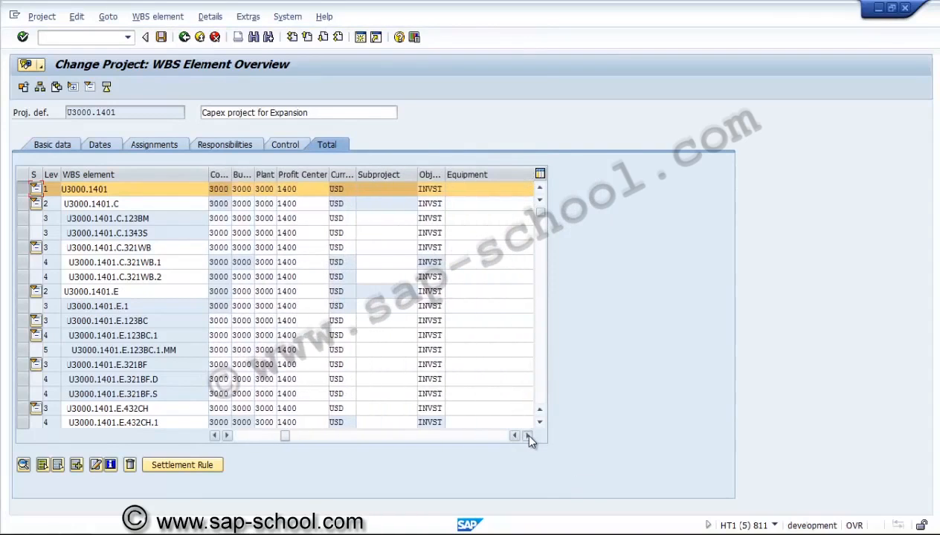
{"action": "left_click", "coordinate": [527, 435]}
{"action": "left_click", "coordinate": [527, 436]}
{"action": "left_click", "coordinate": [528, 436]}
{"action": "left_click", "coordinate": [527, 436]}
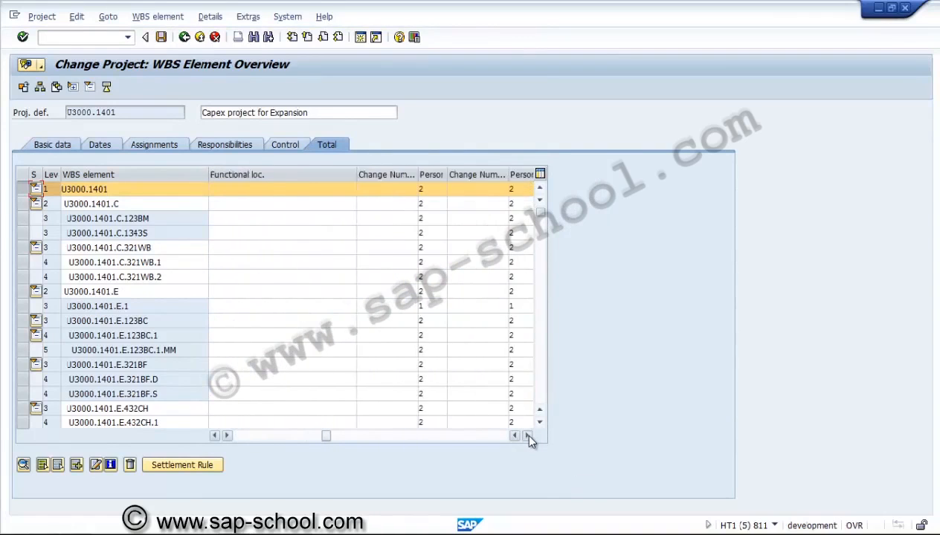
{"action": "left_click", "coordinate": [528, 435]}
{"action": "left_click", "coordinate": [527, 436]}
{"action": "left_click", "coordinate": [527, 436]}
{"action": "left_click", "coordinate": [527, 436]}
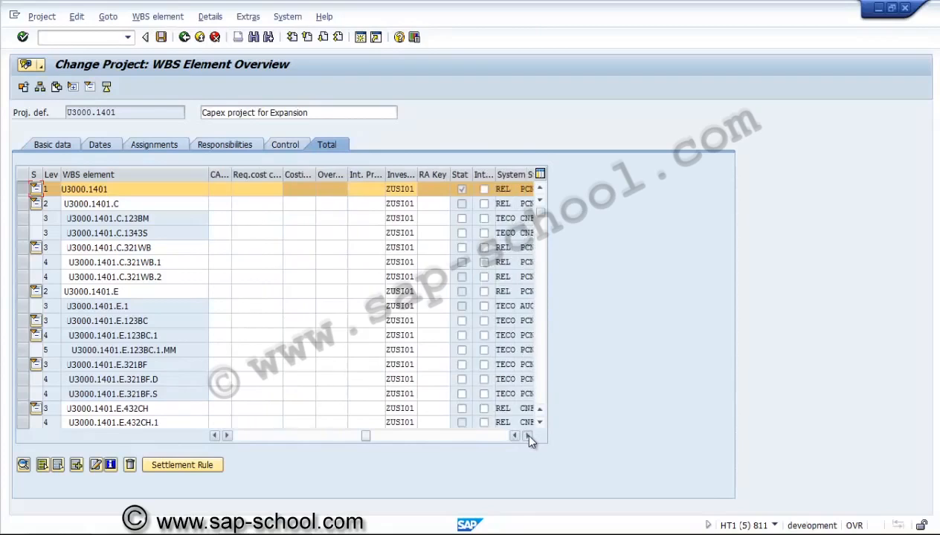
{"action": "left_click", "coordinate": [528, 436]}
{"action": "left_click", "coordinate": [527, 436]}
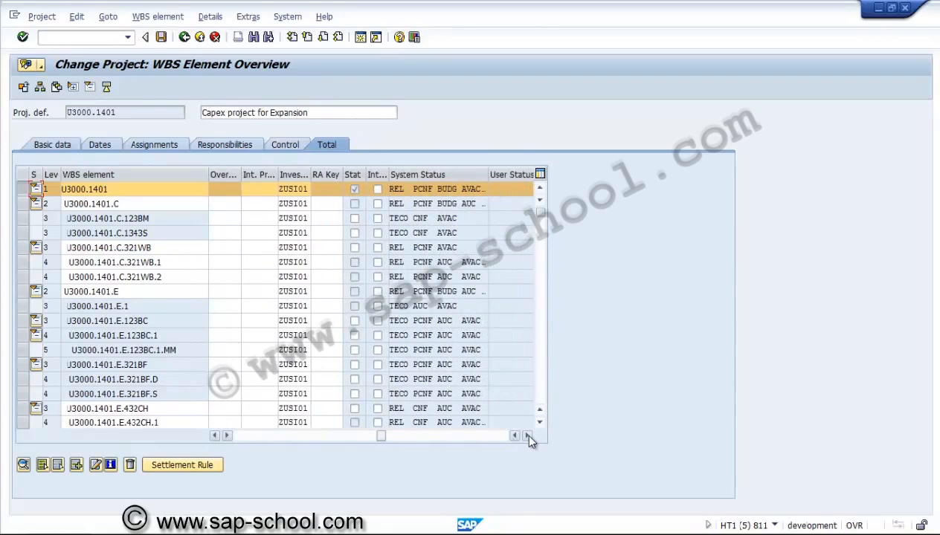
Set the top-level WBS element U3000.1401 to Technically Complete and save the project
{"action": "left_click", "coordinate": [26, 203]}
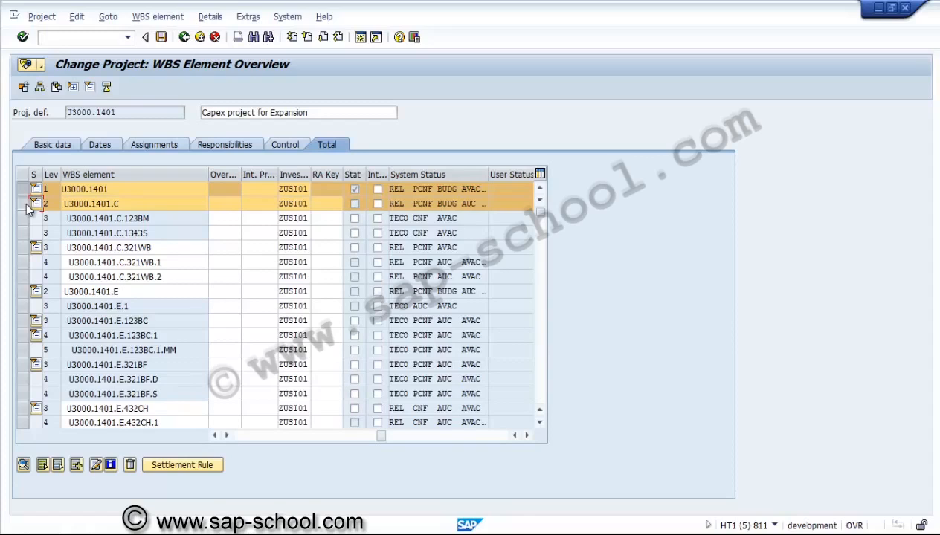
{"action": "left_click", "coordinate": [26, 201]}
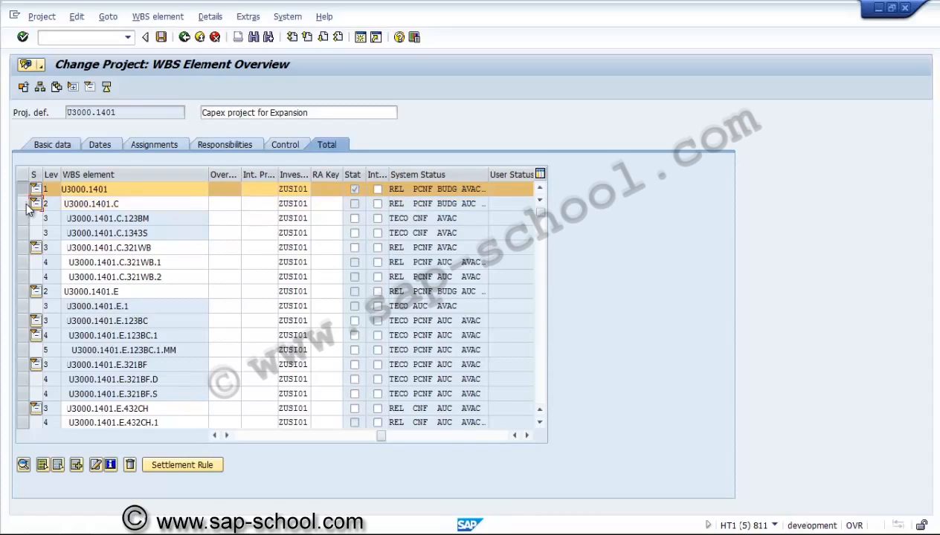
{"action": "left_click", "coordinate": [76, 17]}
{"action": "mouse_move", "coordinate": [119, 65]}
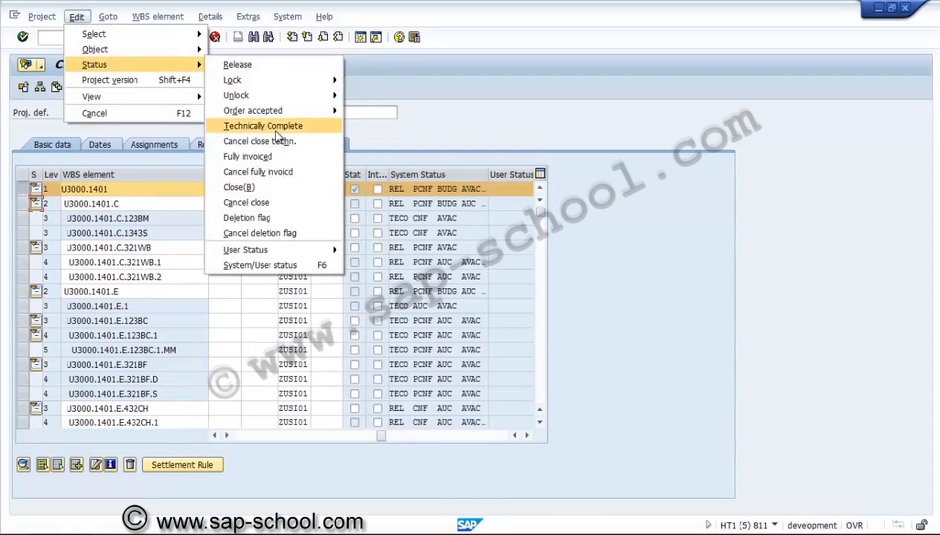
{"action": "left_click", "coordinate": [274, 128]}
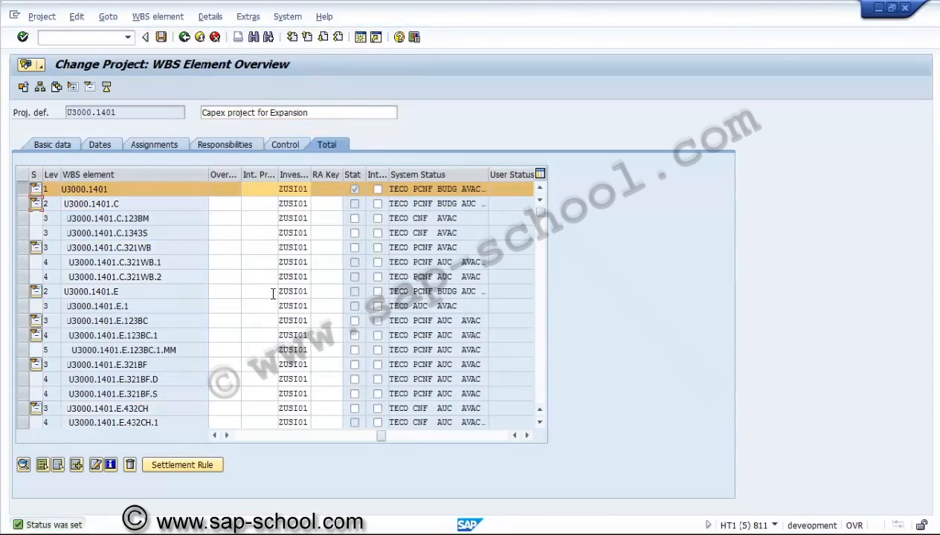
{"action": "left_click", "coordinate": [543, 380]}
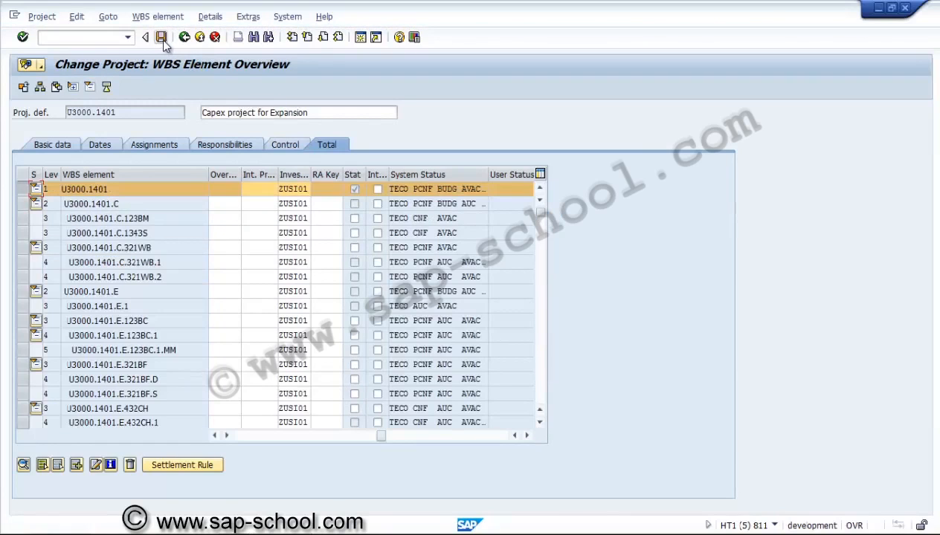
{"action": "left_click", "coordinate": [163, 39]}
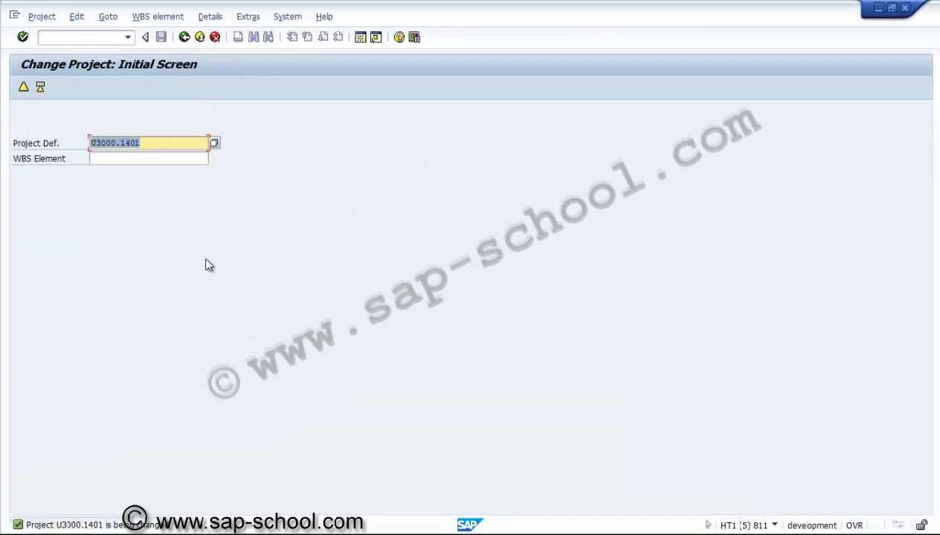
Reopen project U3000.1401 and check the system status of its WBS elements in the total view
{"action": "key", "text": "Return"}
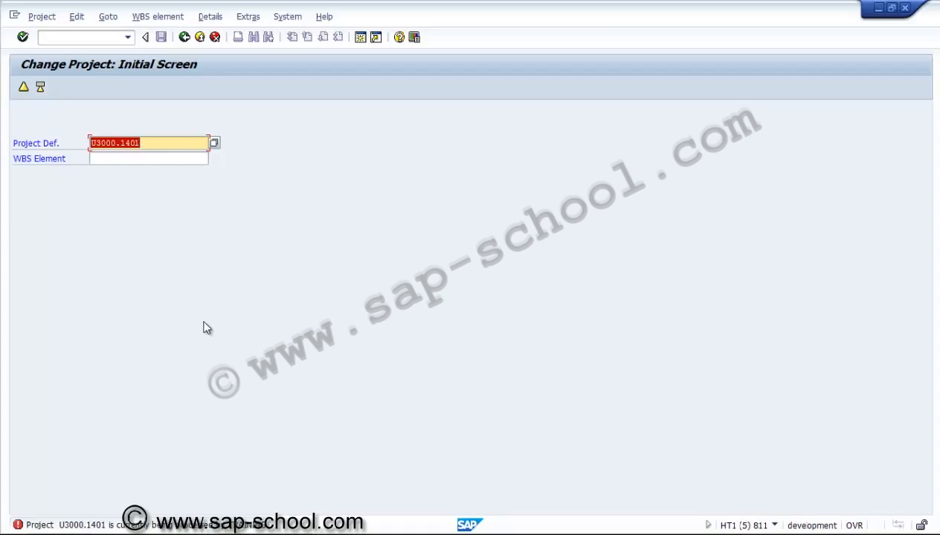
{"action": "left_click", "coordinate": [165, 142]}
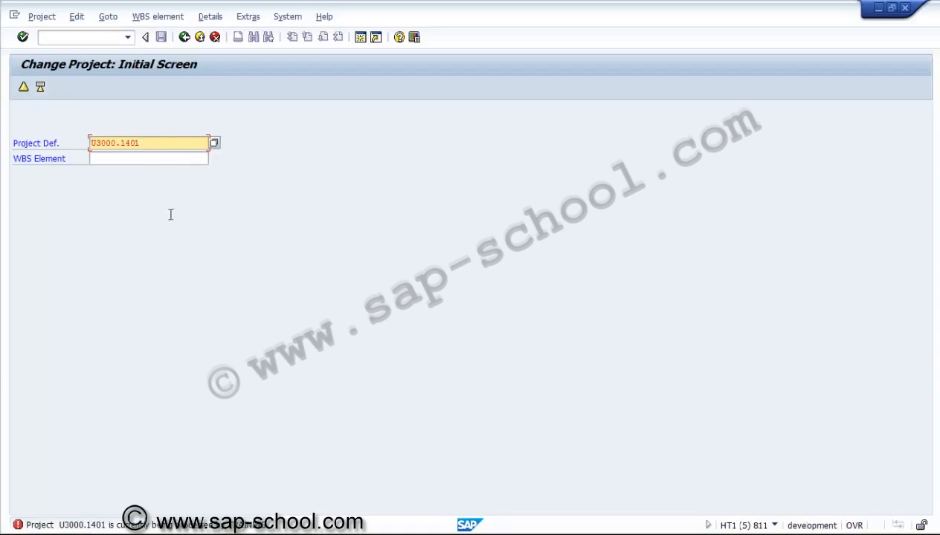
{"action": "key", "text": "Return"}
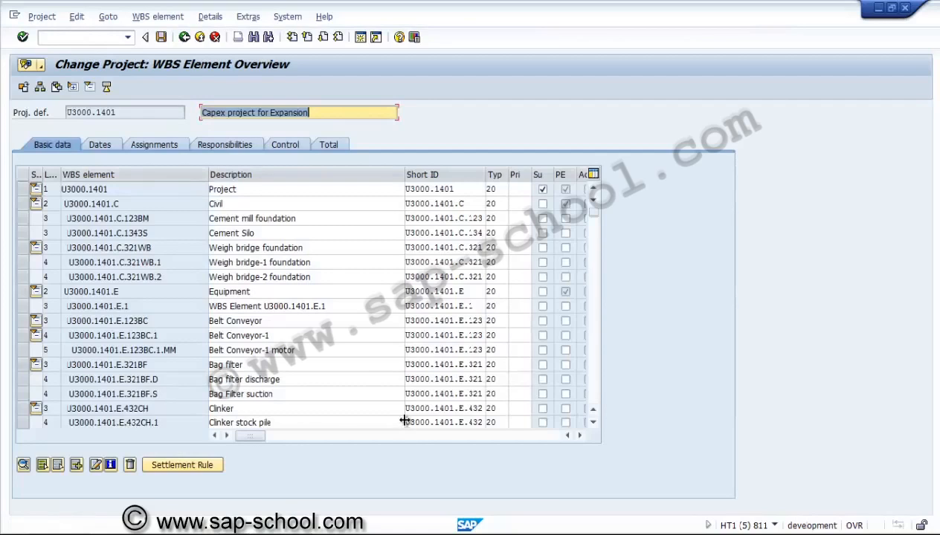
{"action": "left_click", "coordinate": [335, 150]}
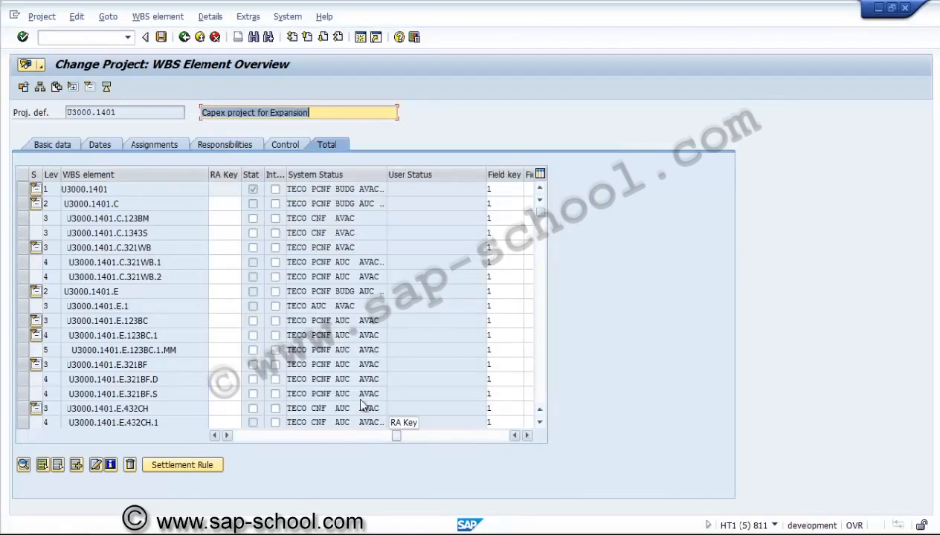
Try to set the Close status on the top-level WBS element U3000.1401
{"action": "left_click", "coordinate": [80, 16]}
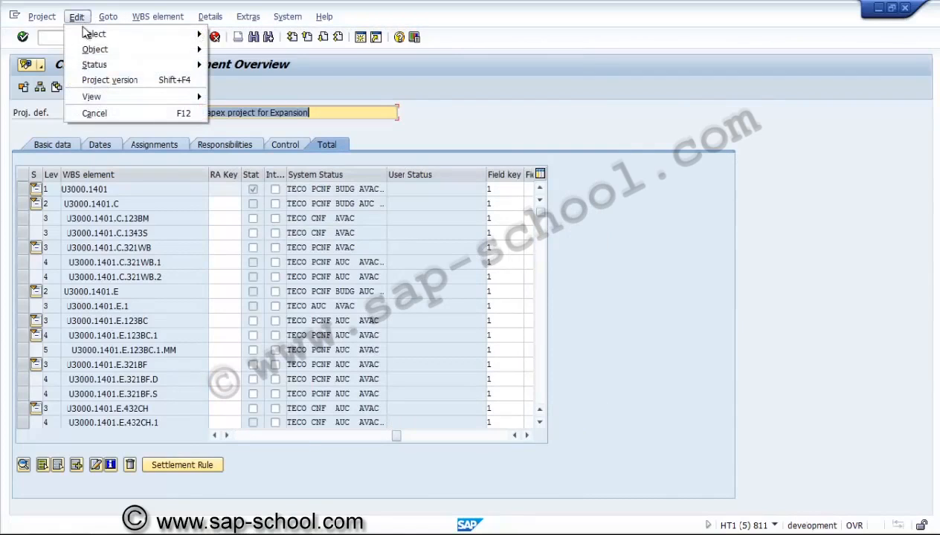
{"action": "left_click", "coordinate": [22, 192]}
{"action": "left_click", "coordinate": [23, 190]}
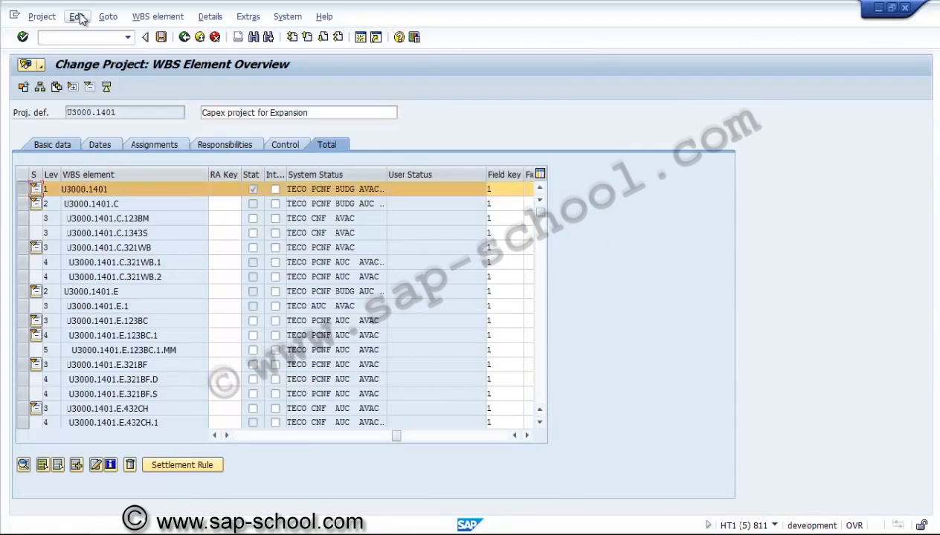
{"action": "left_click", "coordinate": [78, 16]}
{"action": "mouse_move", "coordinate": [108, 65]}
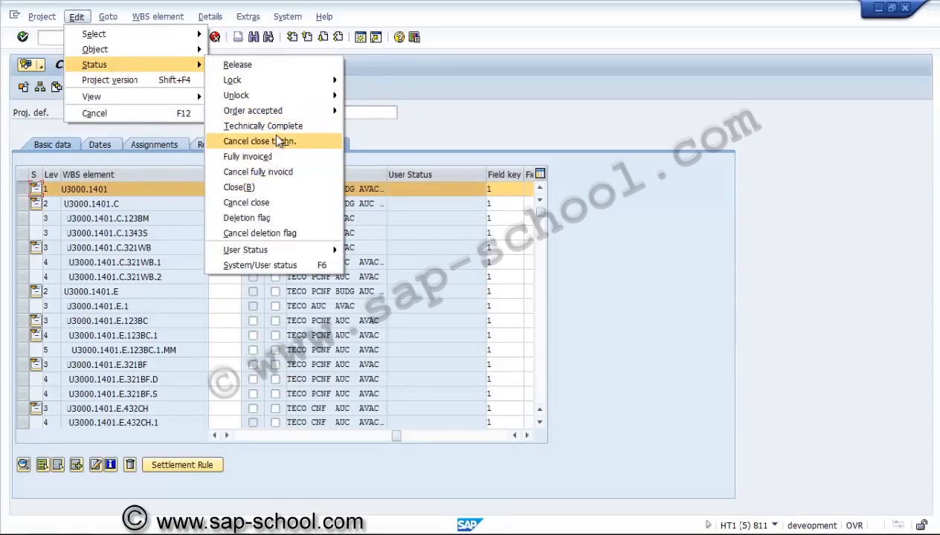
{"action": "left_click", "coordinate": [268, 189]}
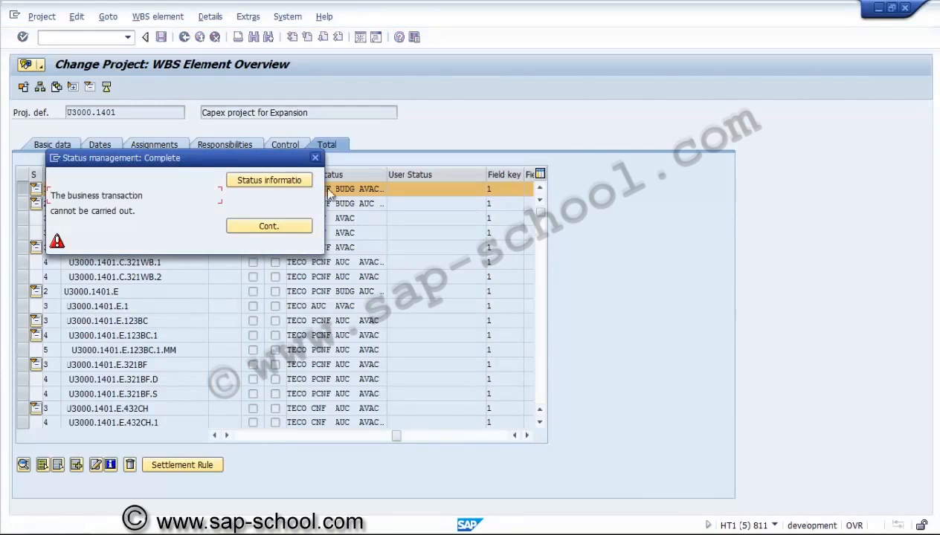
Review the status check's error log, dismiss the messages and return to the project's initial screen
{"action": "left_click", "coordinate": [299, 184]}
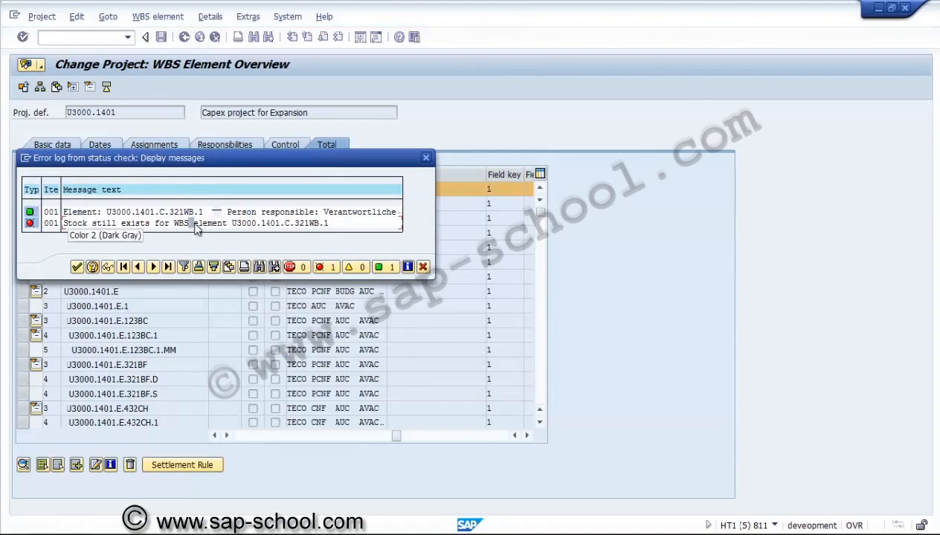
{"action": "left_click", "coordinate": [285, 226]}
{"action": "left_click", "coordinate": [76, 266]}
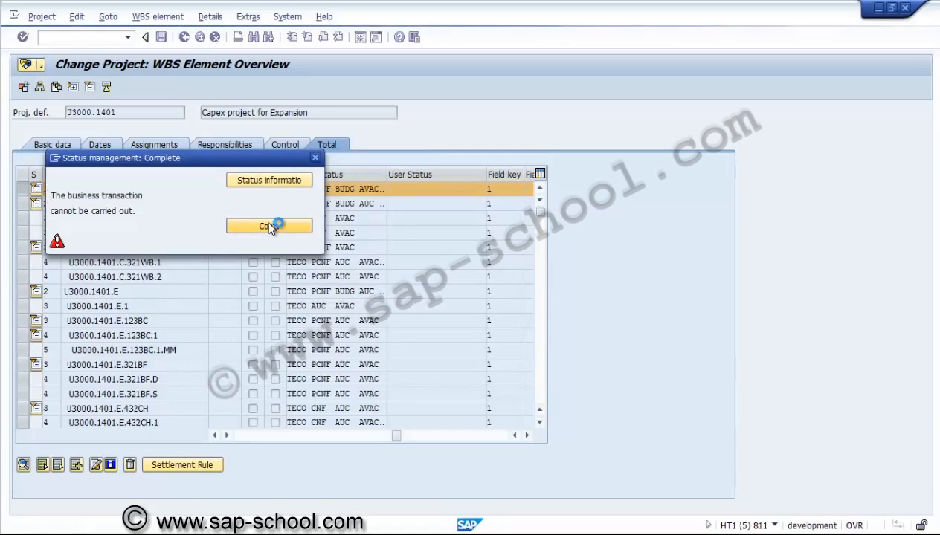
{"action": "left_click", "coordinate": [247, 224]}
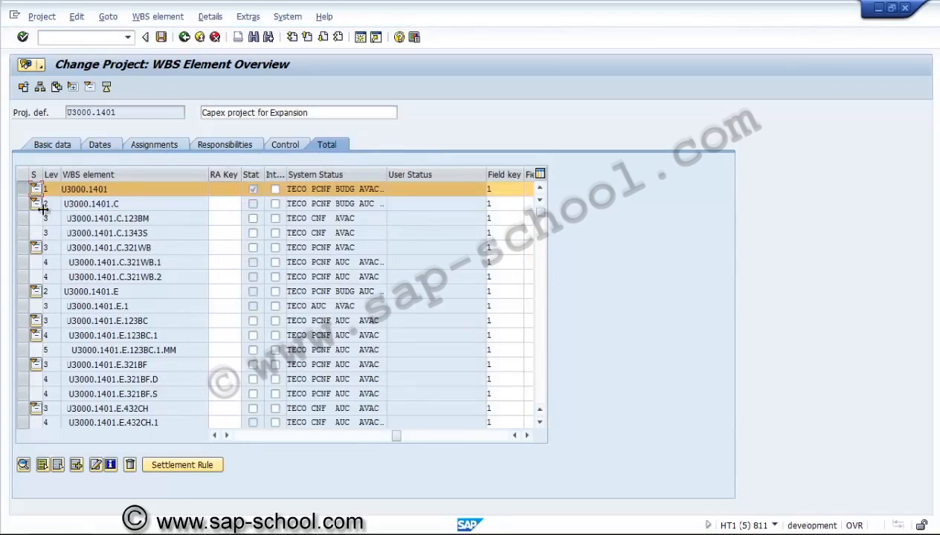
{"action": "left_click", "coordinate": [23, 187]}
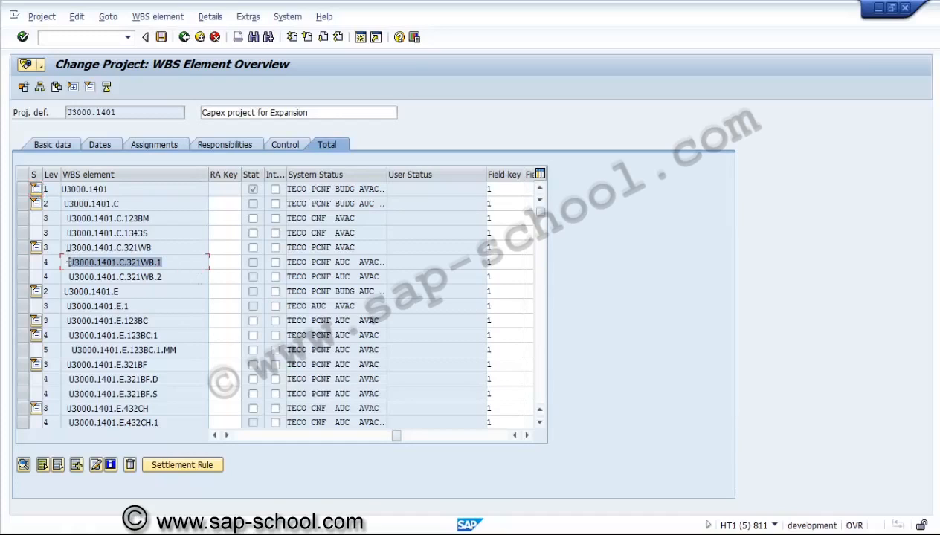
{"action": "left_click", "coordinate": [161, 36]}
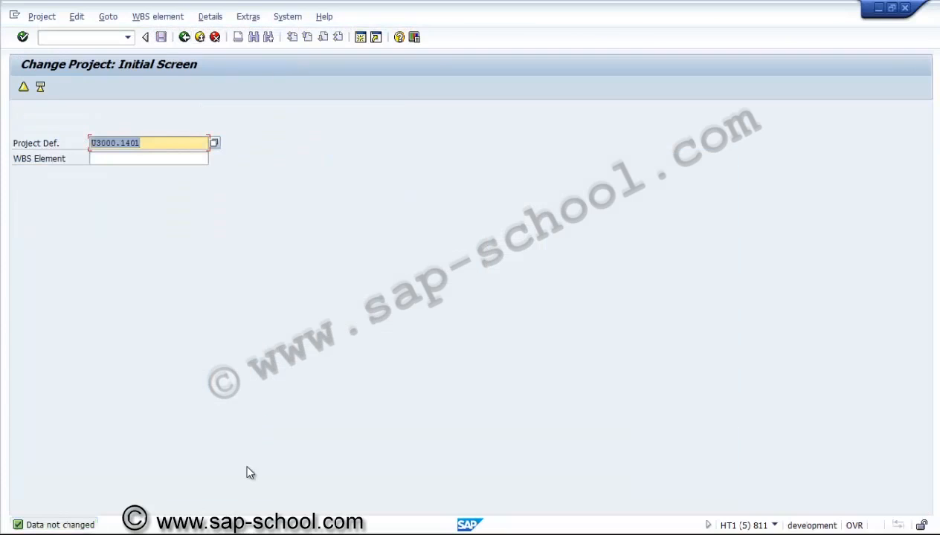
{"action": "mouse_move", "coordinate": [222, 527]}
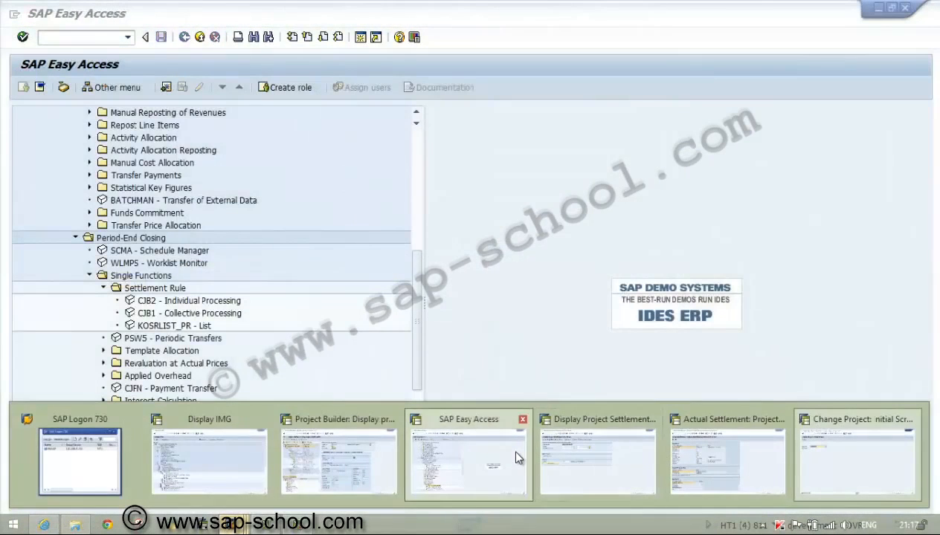
{"action": "left_click", "coordinate": [518, 457]}
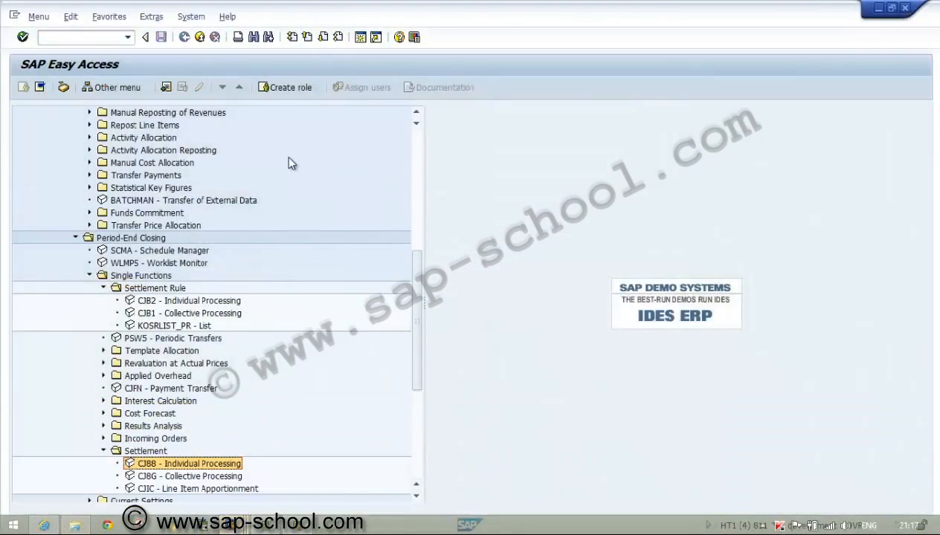
{"action": "left_click", "coordinate": [109, 37]}
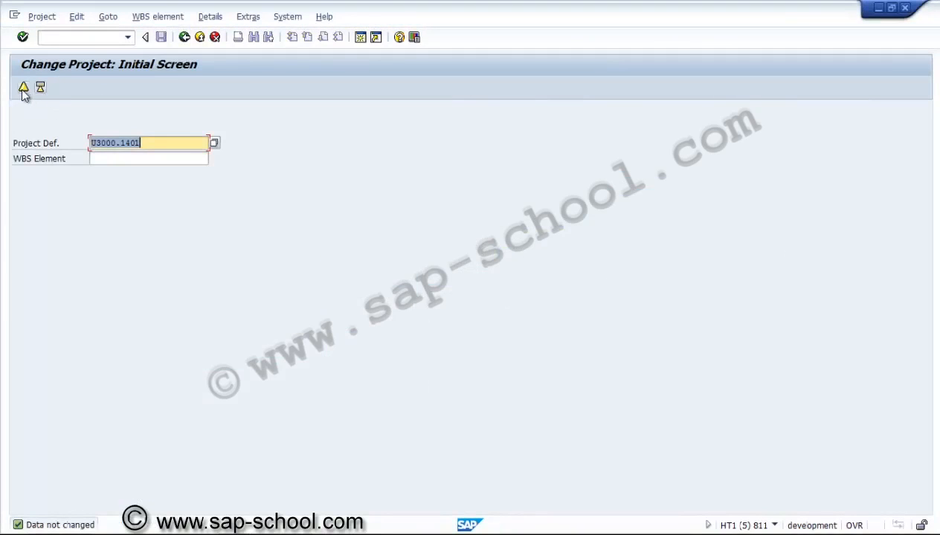
Reopen project U3000.1401 and close the level 2 WBS elements U3000.1401.E, U3000.1401.P and U3000.1401.S together
{"action": "left_click", "coordinate": [23, 89]}
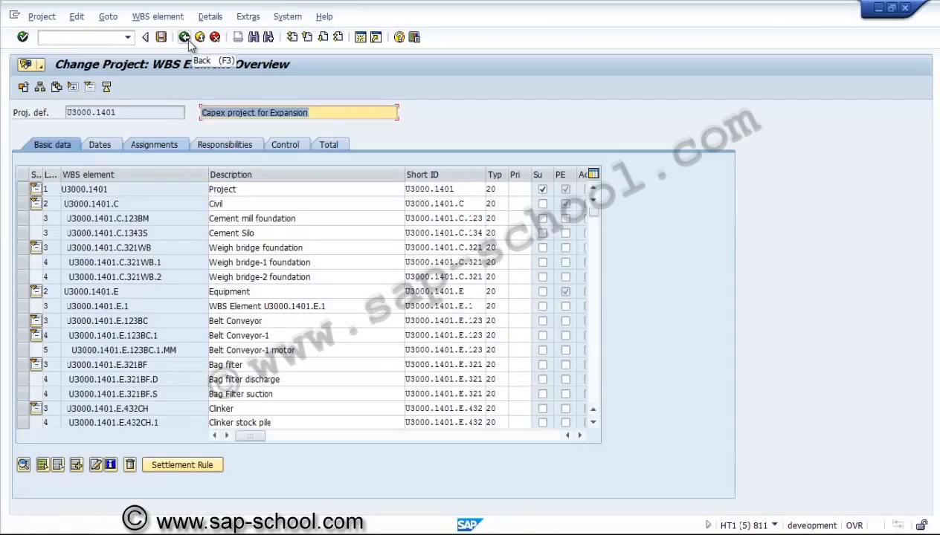
{"action": "left_click", "coordinate": [597, 389]}
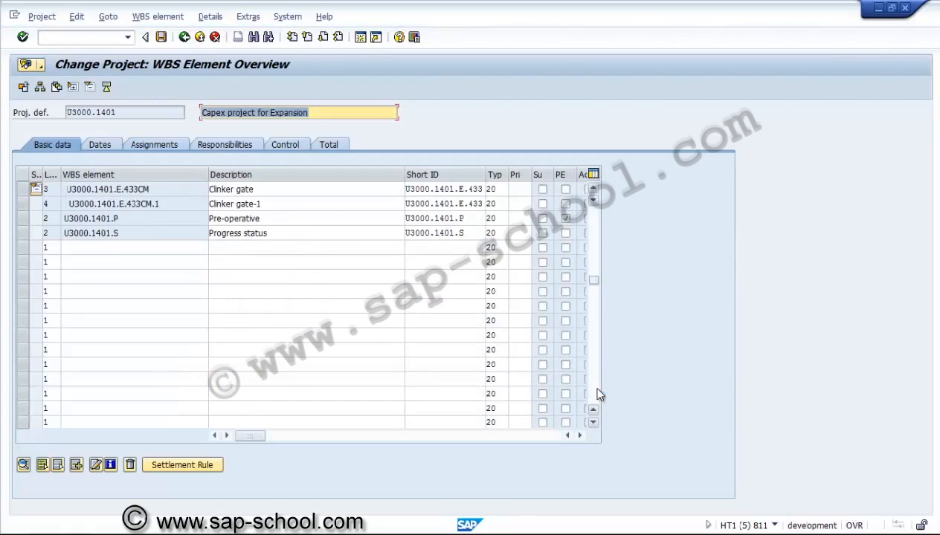
{"action": "left_click", "coordinate": [23, 215]}
{"action": "left_click", "coordinate": [24, 230], "text": "ctrl"}
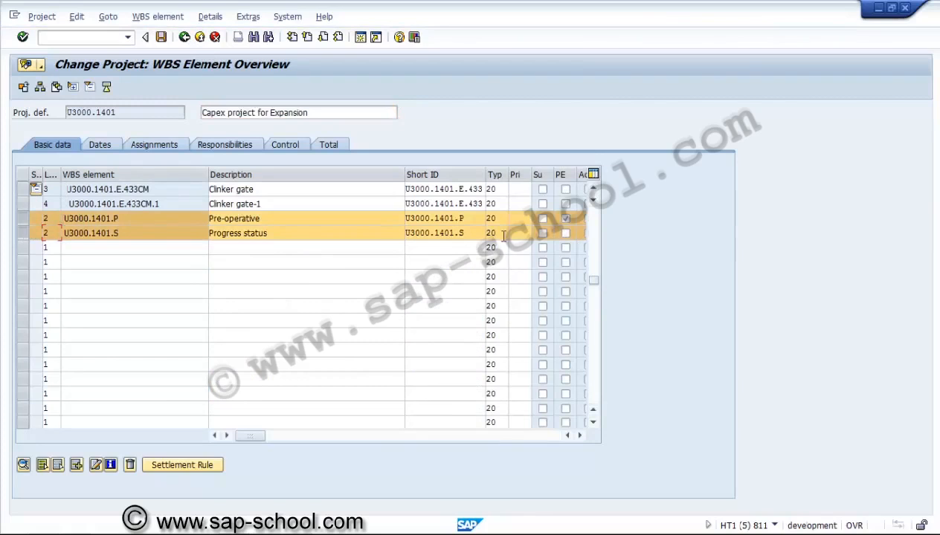
{"action": "scroll", "coordinate": [592, 192], "scroll_direction": "up", "scroll_amount": 5}
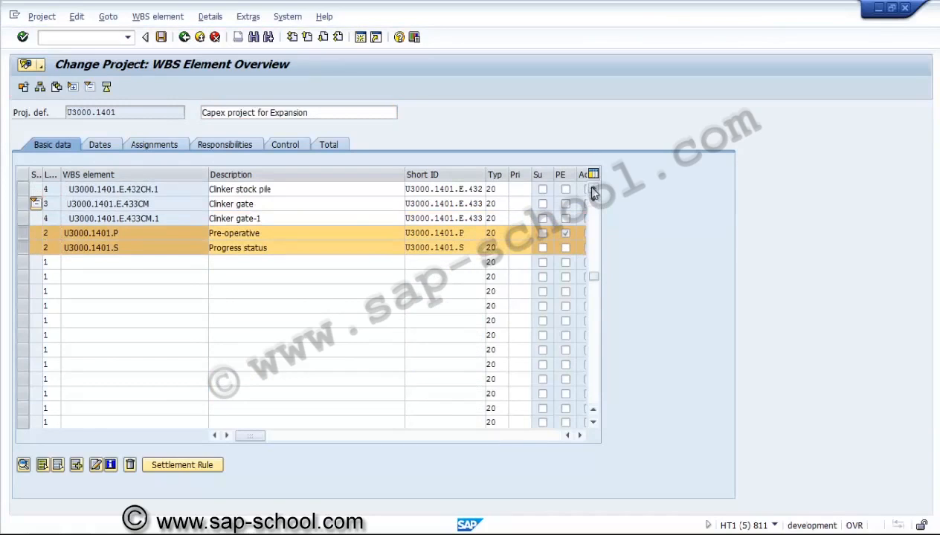
{"action": "scroll", "coordinate": [592, 192], "scroll_direction": "up", "scroll_amount": 4}
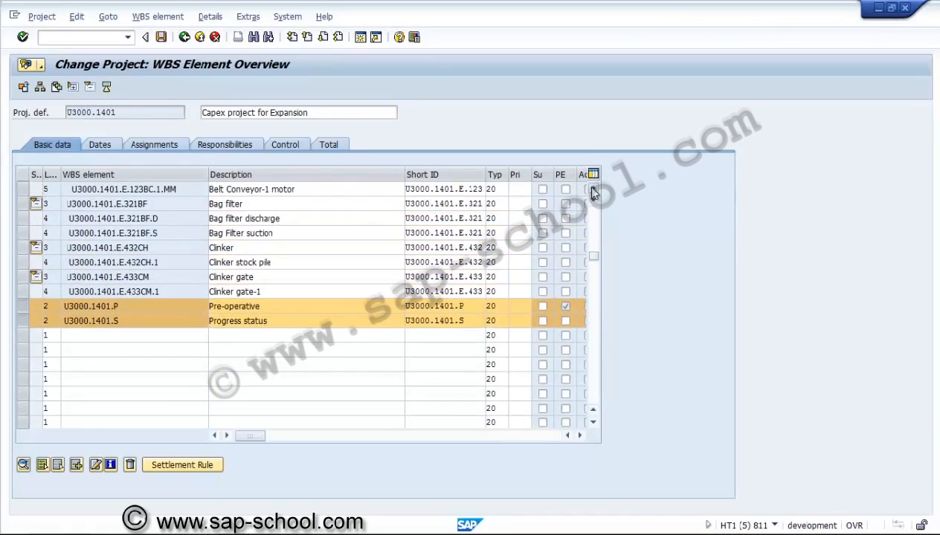
{"action": "scroll", "coordinate": [593, 192], "scroll_direction": "up", "scroll_amount": 4}
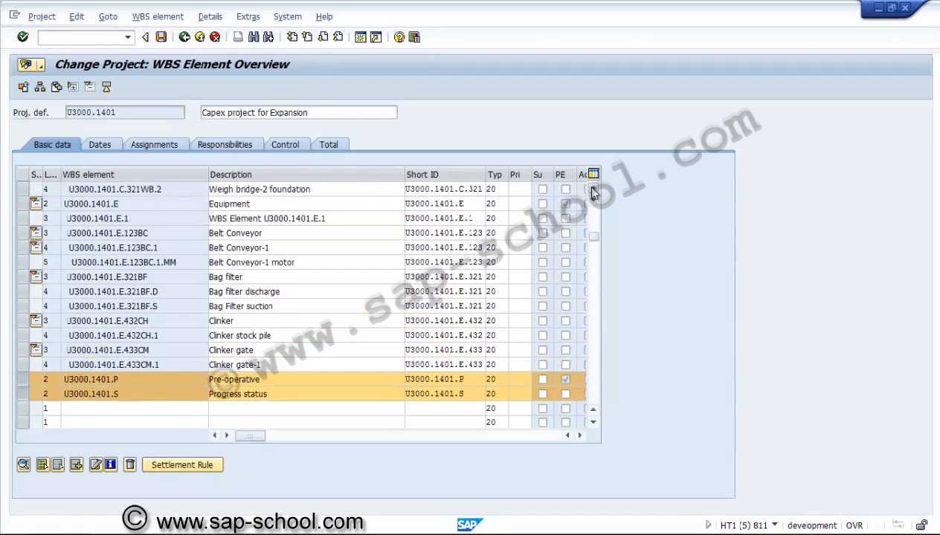
{"action": "left_click", "coordinate": [25, 235]}
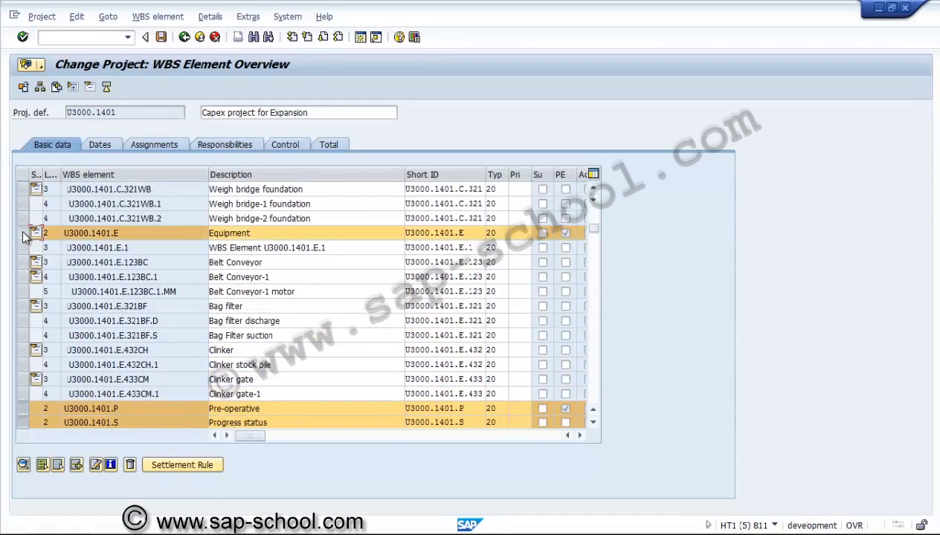
{"action": "left_click", "coordinate": [76, 16]}
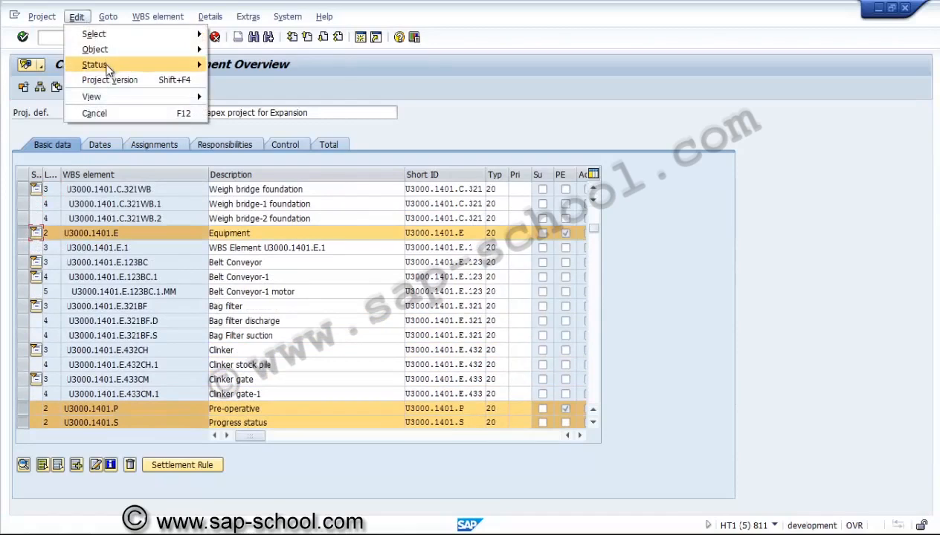
{"action": "mouse_move", "coordinate": [108, 63]}
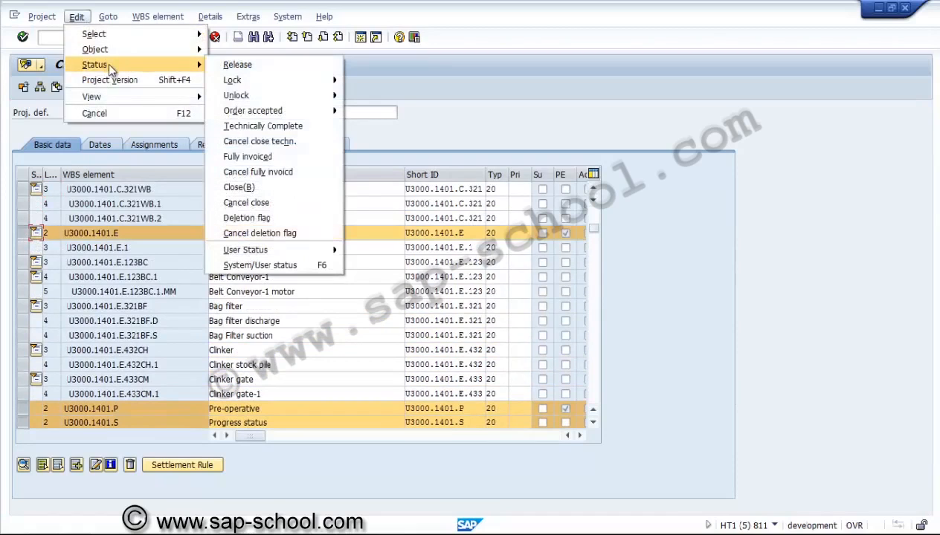
{"action": "left_click", "coordinate": [257, 188]}
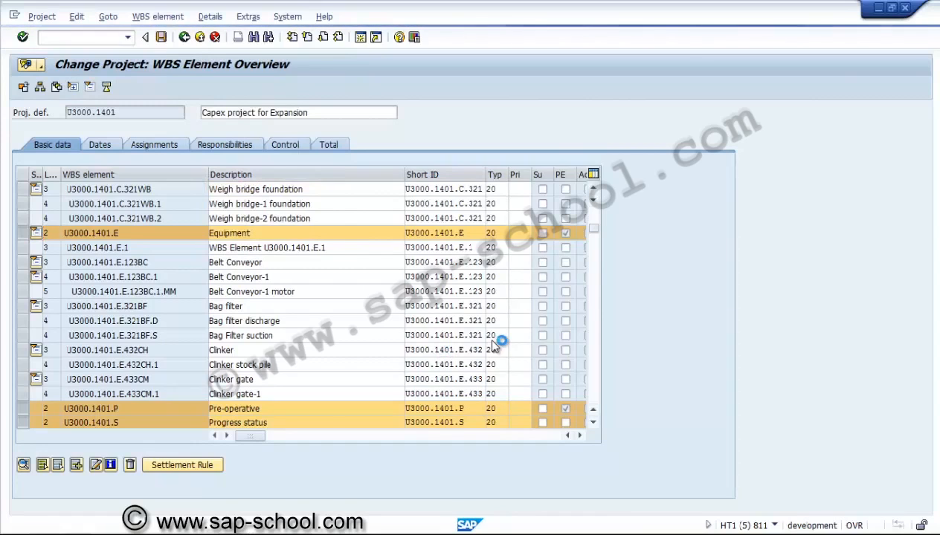
Check the system status of the WBS elements, save the project and reopen its WBS element overview
{"action": "left_click", "coordinate": [579, 436]}
{"action": "left_click", "coordinate": [579, 436]}
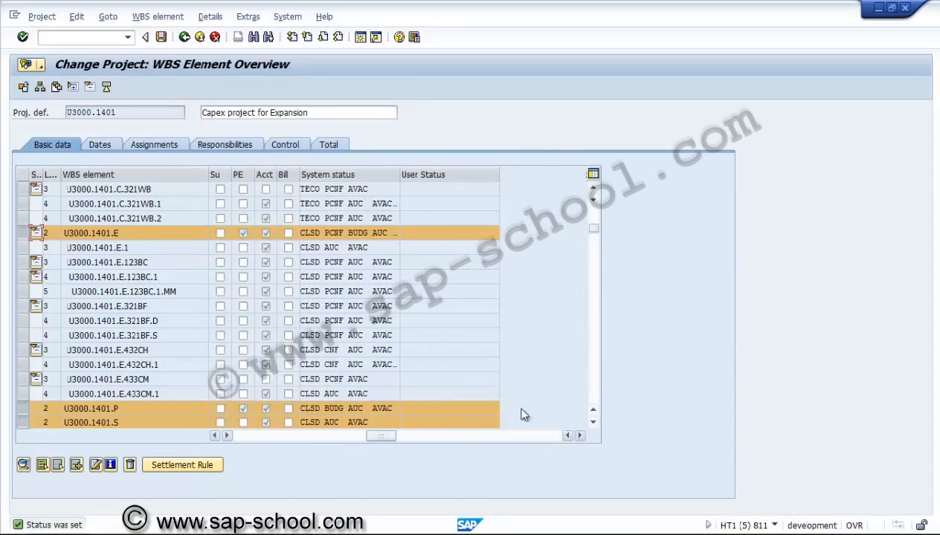
{"action": "left_click", "coordinate": [160, 36]}
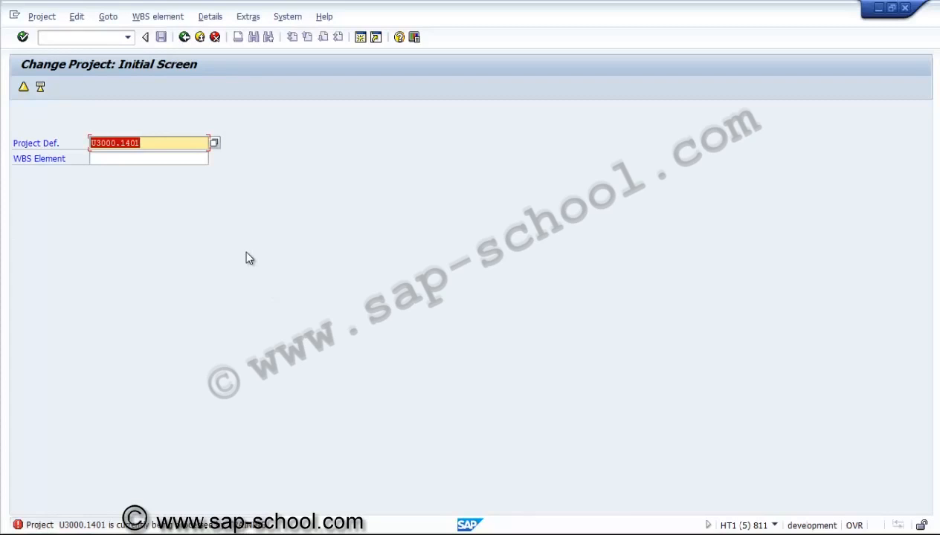
{"action": "key", "text": "Return"}
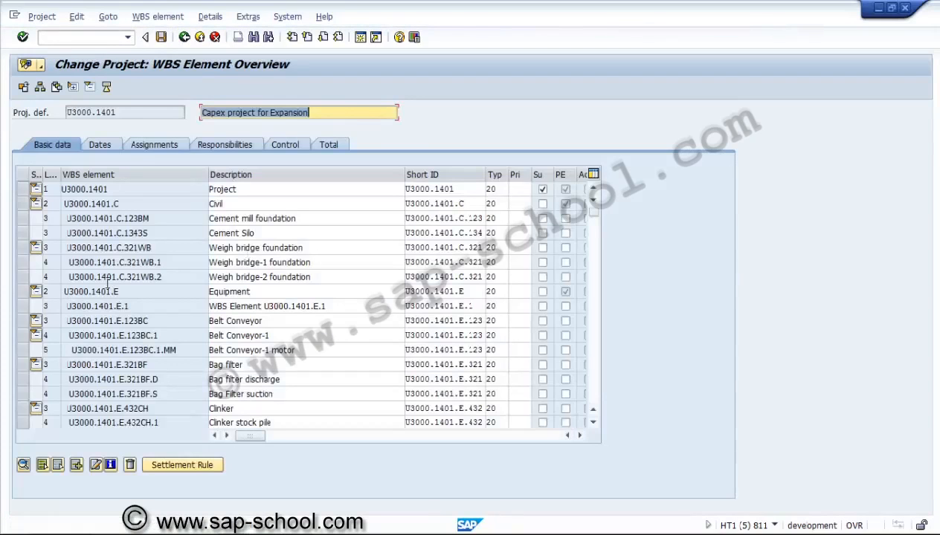
Examine the system status of the civil and equipment WBS elements in the project's complete WBS element overview
{"action": "left_click", "coordinate": [26, 221]}
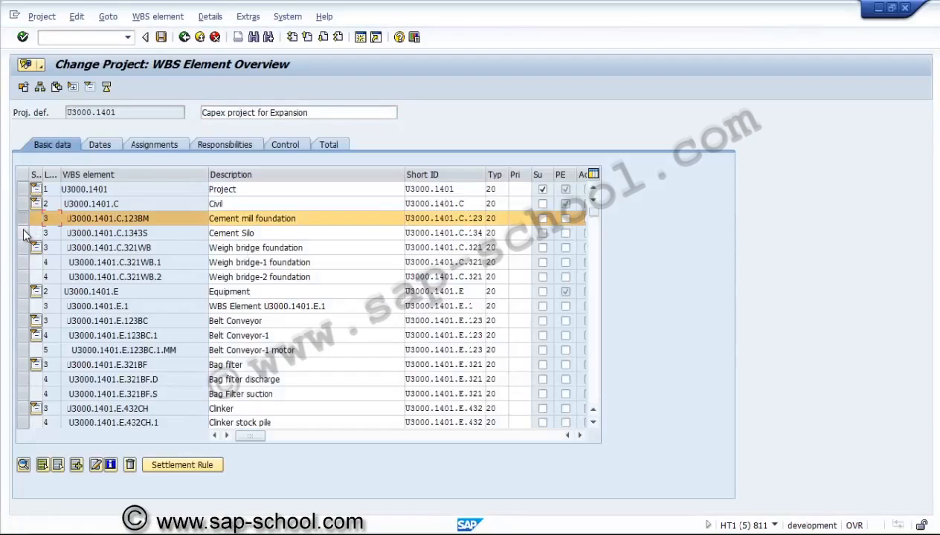
{"action": "left_click", "coordinate": [25, 220]}
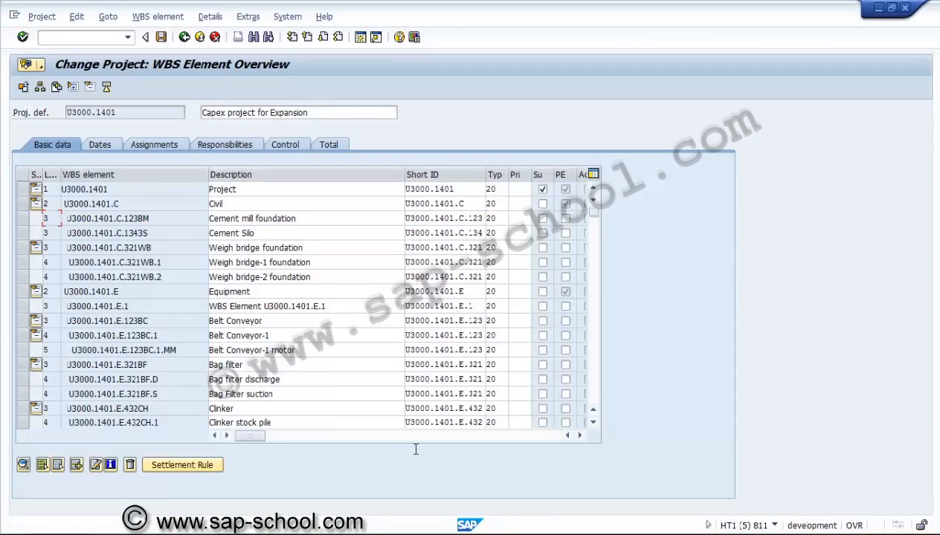
{"action": "left_click", "coordinate": [334, 147]}
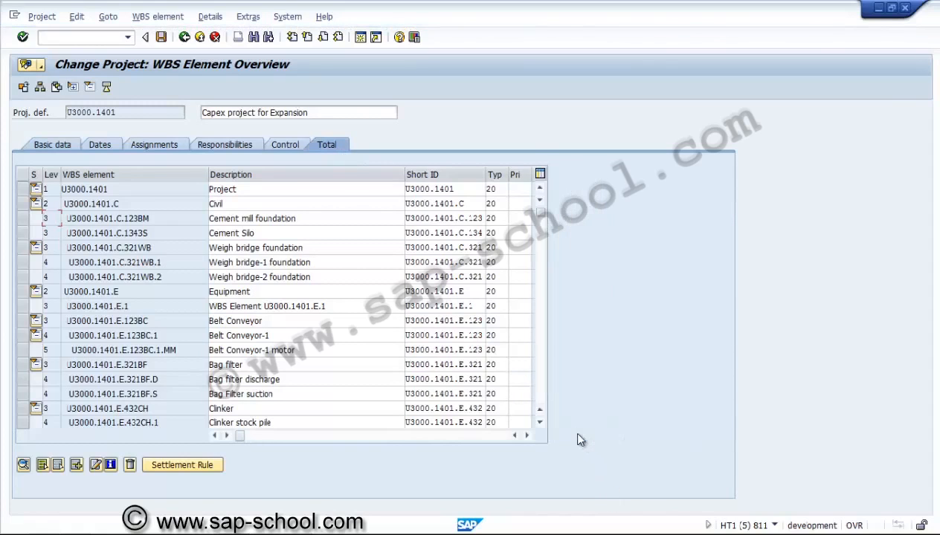
{"action": "left_click", "coordinate": [528, 436]}
{"action": "left_click", "coordinate": [527, 436]}
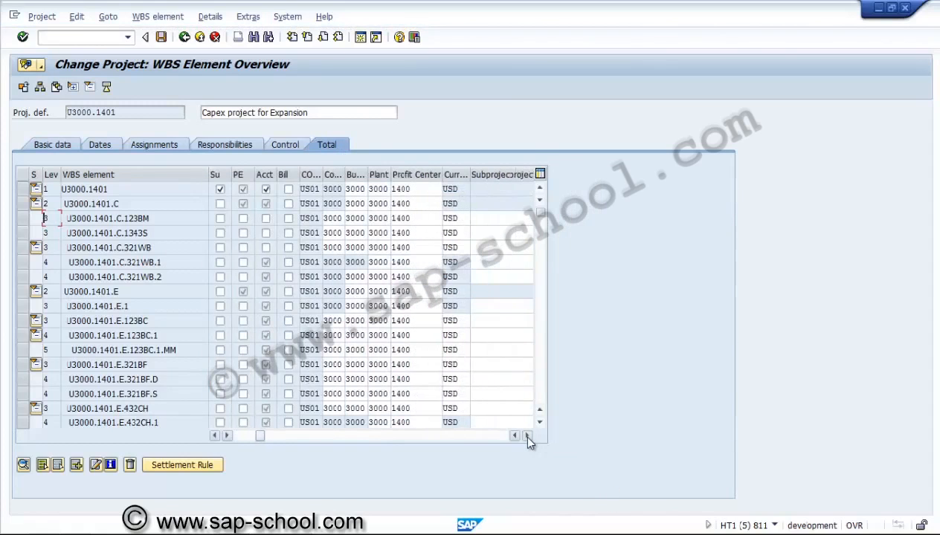
{"action": "left_click", "coordinate": [527, 436]}
{"action": "left_click", "coordinate": [528, 437]}
{"action": "left_click", "coordinate": [527, 436]}
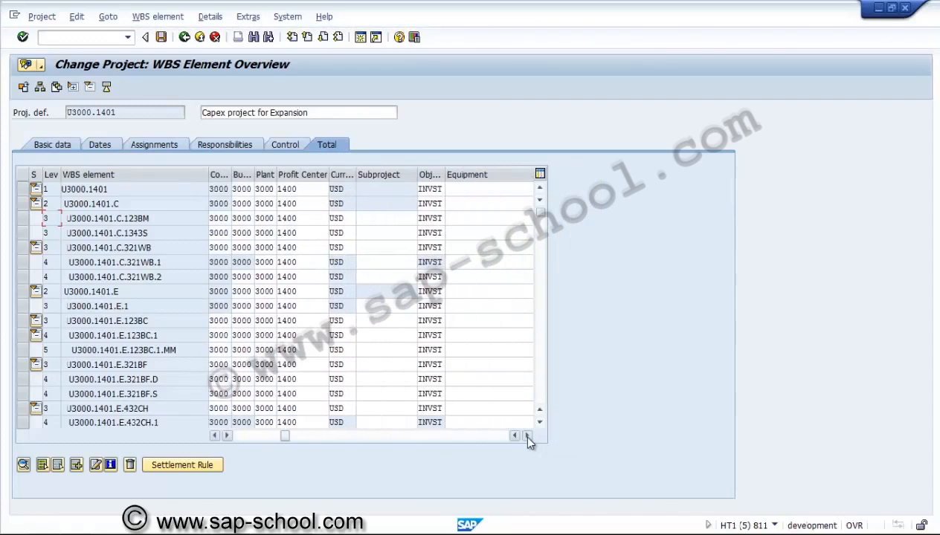
{"action": "left_click", "coordinate": [528, 437]}
{"action": "left_click", "coordinate": [527, 436]}
{"action": "left_click", "coordinate": [528, 436]}
{"action": "left_click", "coordinate": [528, 436]}
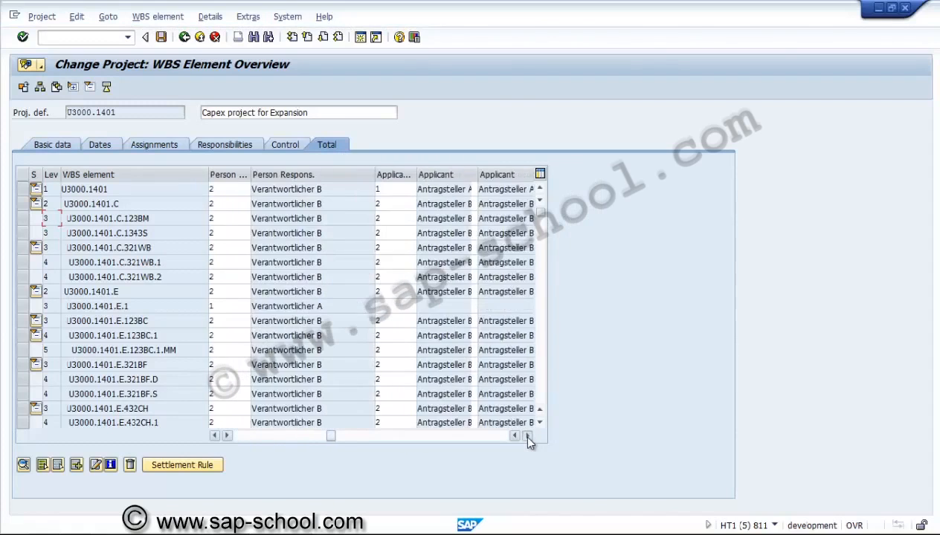
{"action": "left_click", "coordinate": [527, 437]}
{"action": "left_click", "coordinate": [527, 436]}
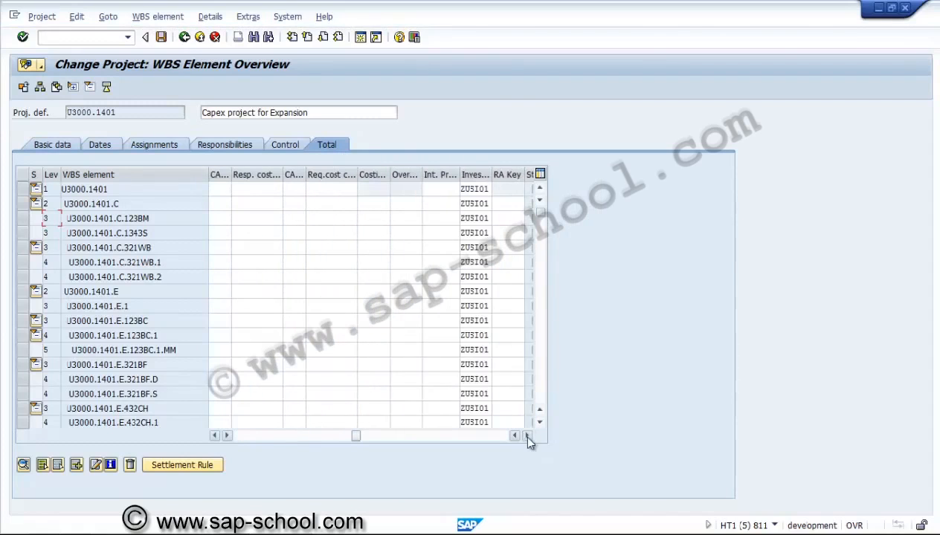
{"action": "left_click", "coordinate": [245, 439]}
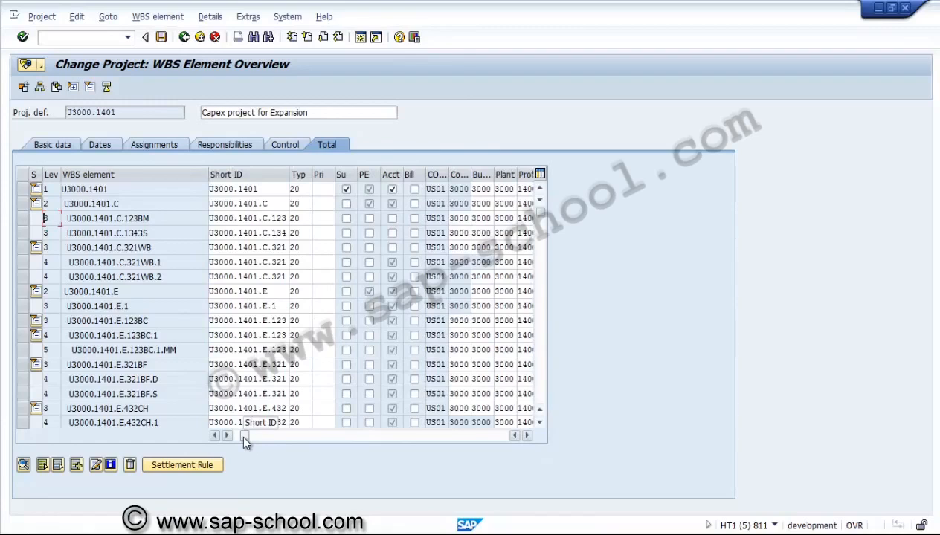
{"action": "left_click", "coordinate": [241, 437]}
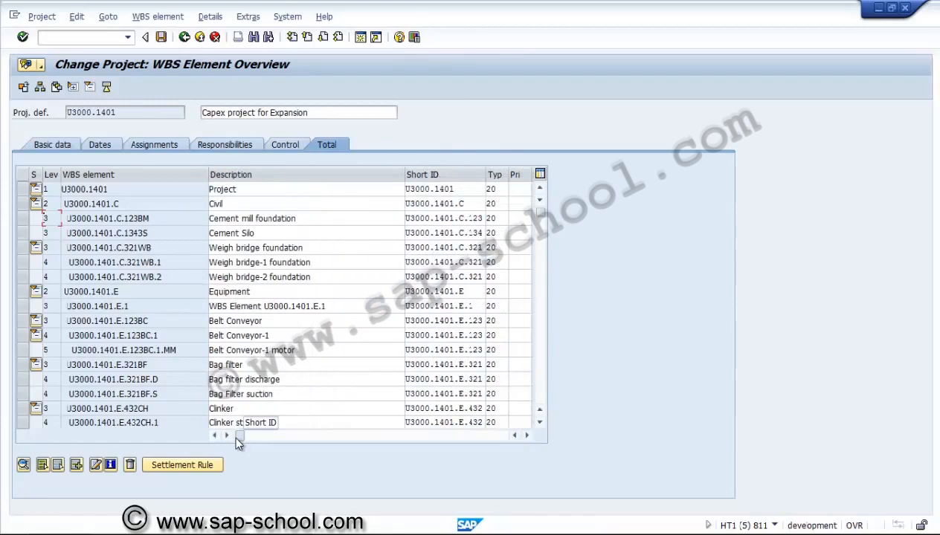
{"action": "left_click", "coordinate": [528, 437]}
{"action": "left_click", "coordinate": [528, 437]}
{"action": "left_click", "coordinate": [528, 437]}
{"action": "left_click", "coordinate": [527, 436]}
{"action": "left_click", "coordinate": [527, 437]}
{"action": "left_click", "coordinate": [527, 436]}
{"action": "left_click", "coordinate": [527, 437]}
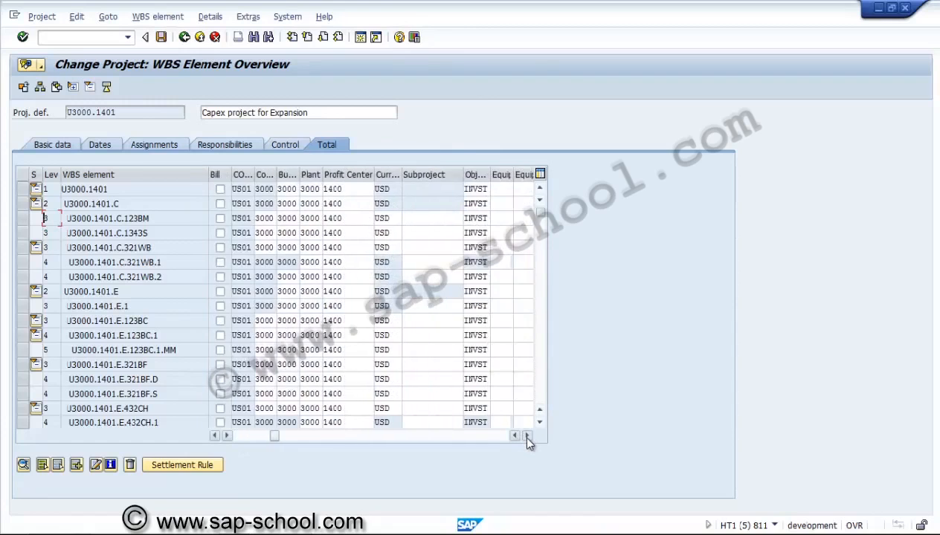
{"action": "left_click", "coordinate": [527, 437]}
{"action": "left_click", "coordinate": [527, 437]}
{"action": "left_click", "coordinate": [527, 436]}
{"action": "left_click", "coordinate": [527, 437]}
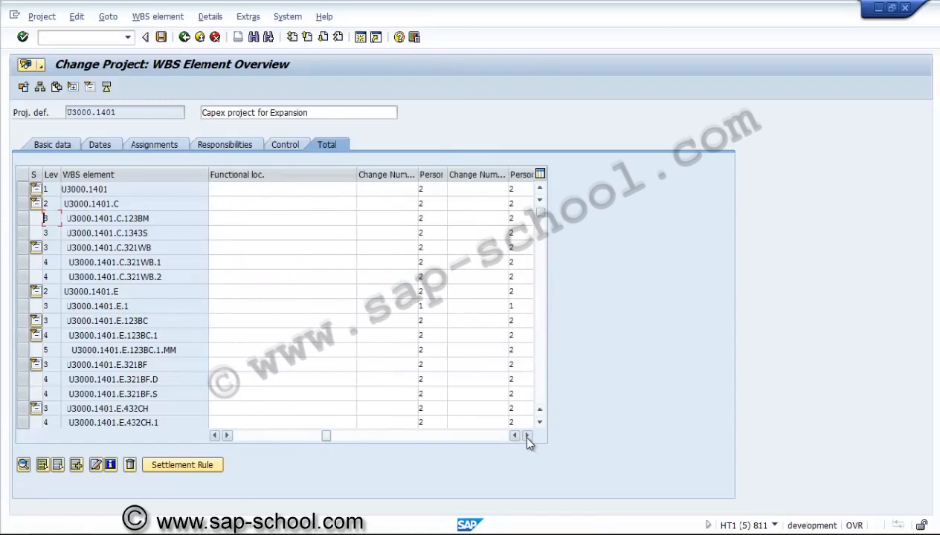
{"action": "left_click", "coordinate": [527, 437]}
{"action": "left_click", "coordinate": [528, 436]}
{"action": "left_click", "coordinate": [528, 437]}
{"action": "left_click", "coordinate": [527, 436]}
{"action": "left_click", "coordinate": [527, 437]}
{"action": "left_click", "coordinate": [528, 437]}
{"action": "left_click", "coordinate": [527, 437]}
{"action": "left_click", "coordinate": [527, 437]}
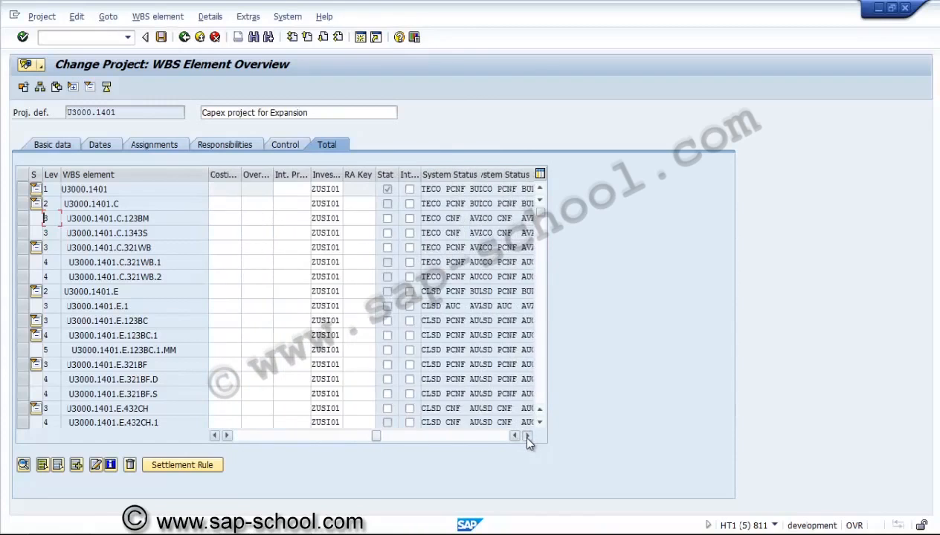
{"action": "left_click", "coordinate": [527, 436]}
{"action": "left_click", "coordinate": [528, 437]}
{"action": "left_click", "coordinate": [527, 437]}
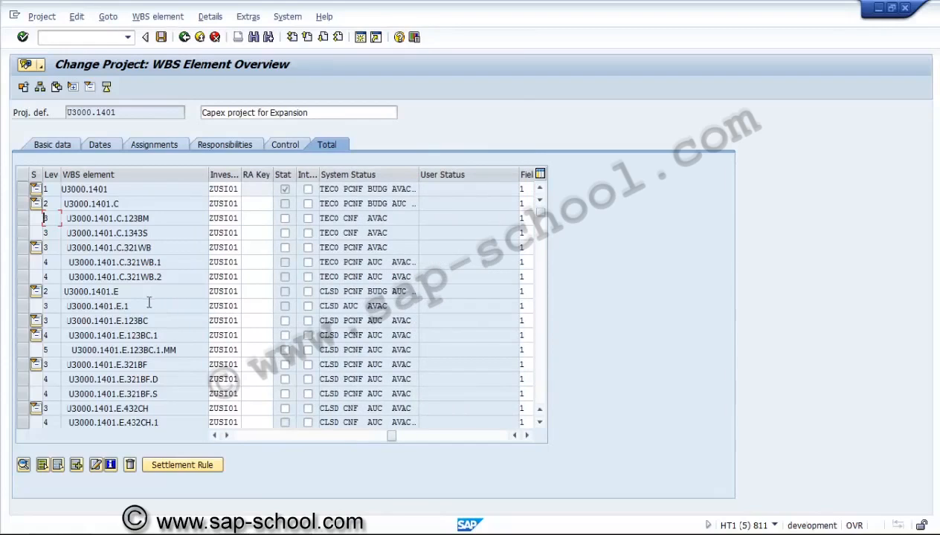
Close WBS elements U3000.1401.C.123BM, U3000.1401.C.1343S and U3000.1401.C.321WB.2 together, save the project and reopen its WBS element overview
{"action": "left_click", "coordinate": [36, 291]}
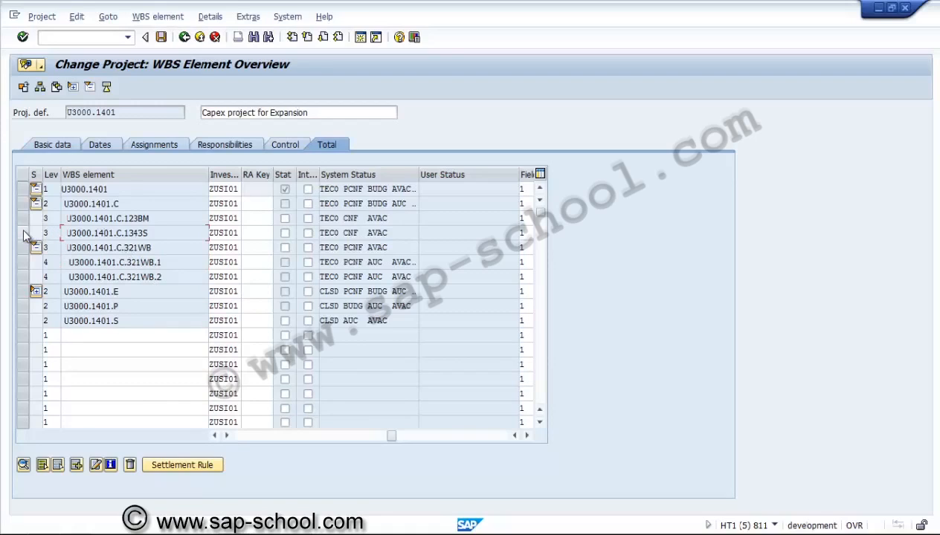
{"action": "left_click", "coordinate": [25, 278]}
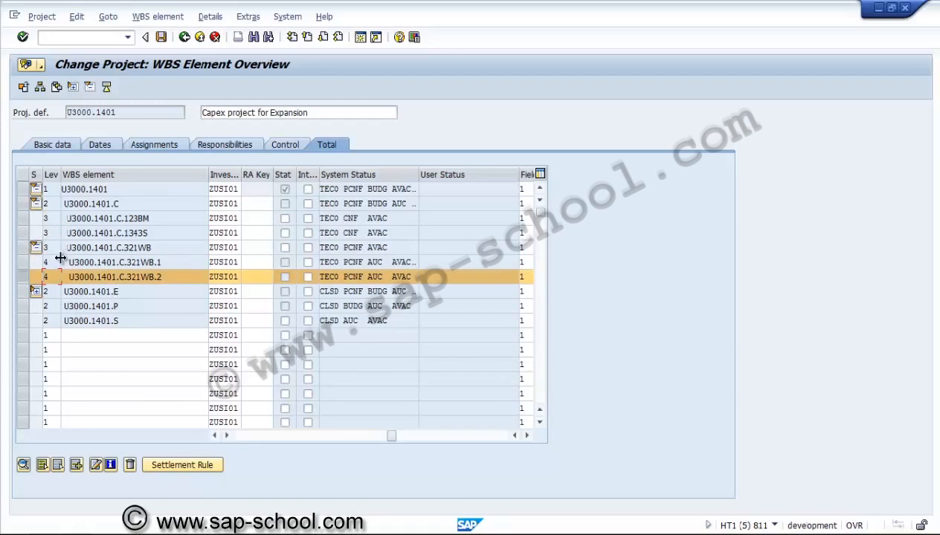
{"action": "left_click", "coordinate": [27, 235], "text": "ctrl"}
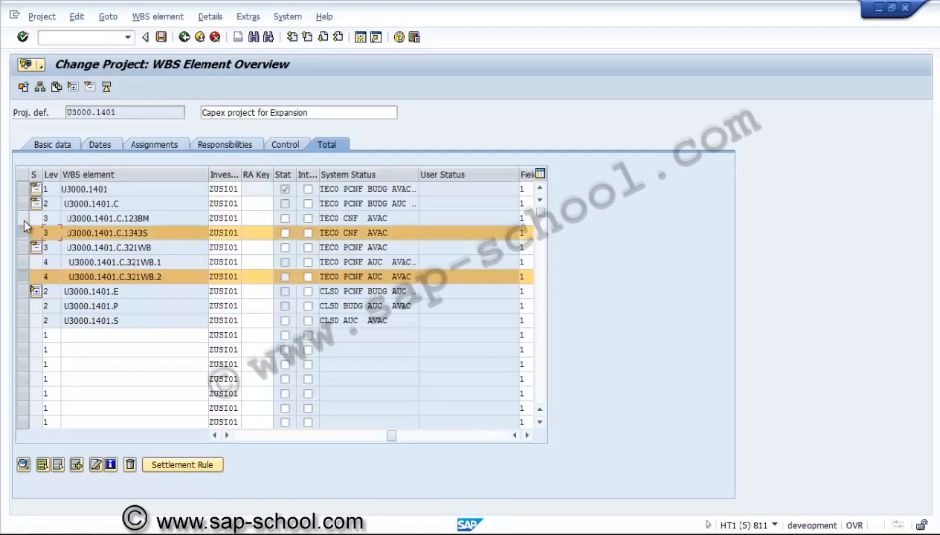
{"action": "left_click", "coordinate": [24, 218], "text": "ctrl"}
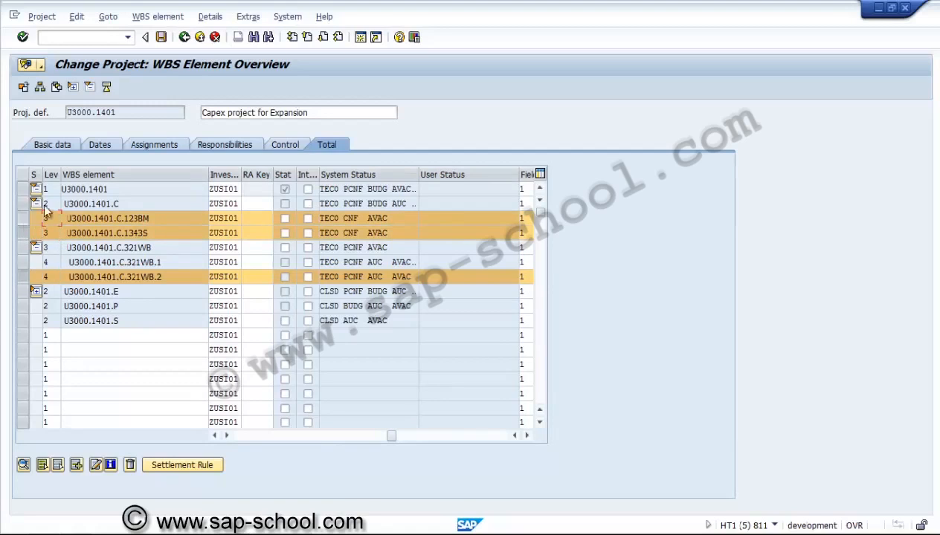
{"action": "left_click", "coordinate": [76, 16]}
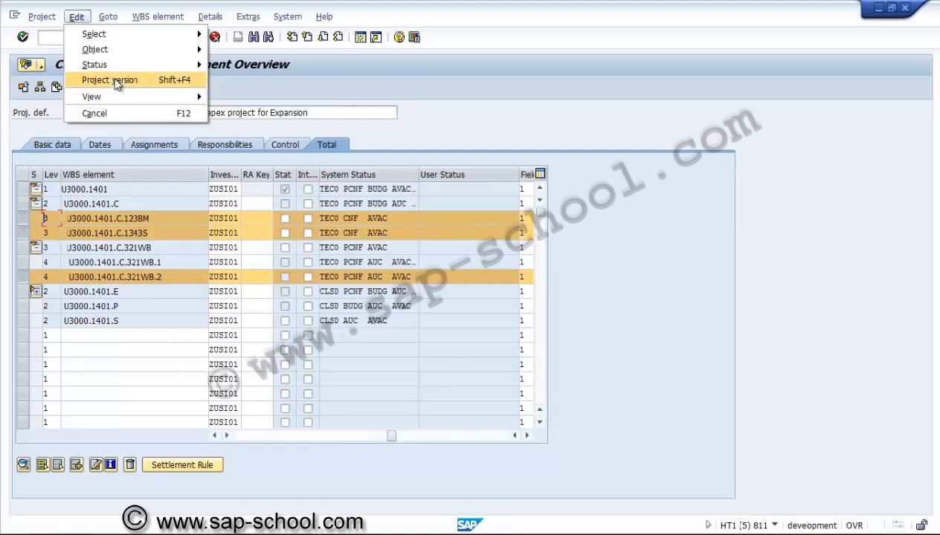
{"action": "mouse_move", "coordinate": [149, 49]}
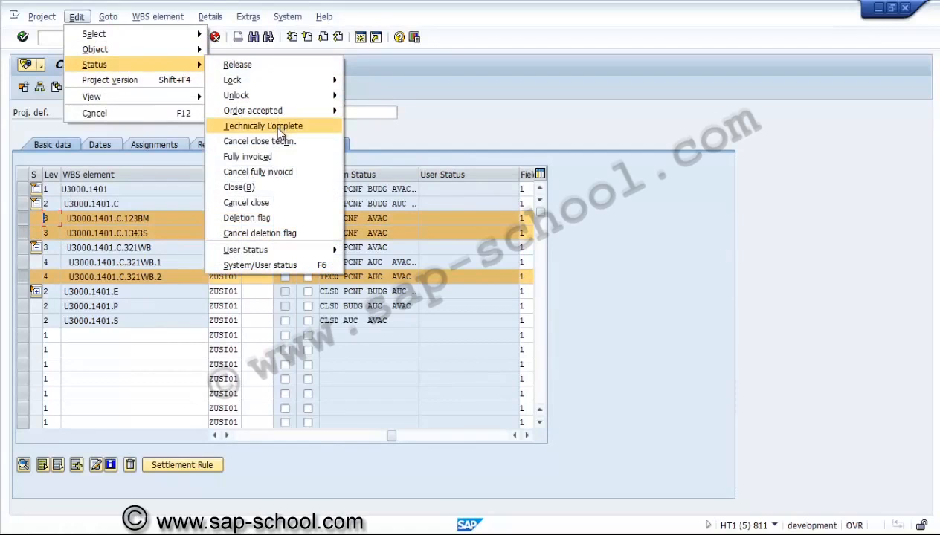
{"action": "left_click", "coordinate": [279, 187]}
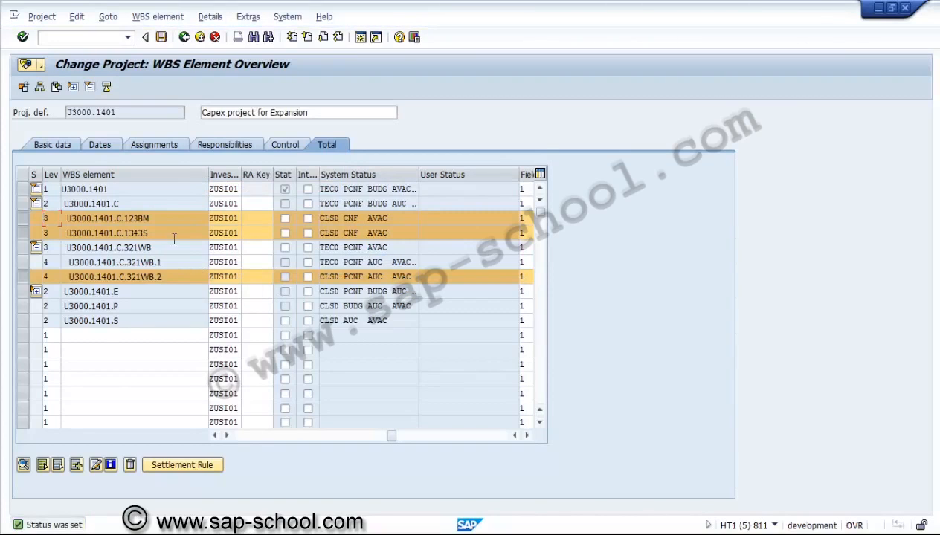
{"action": "left_click", "coordinate": [161, 37]}
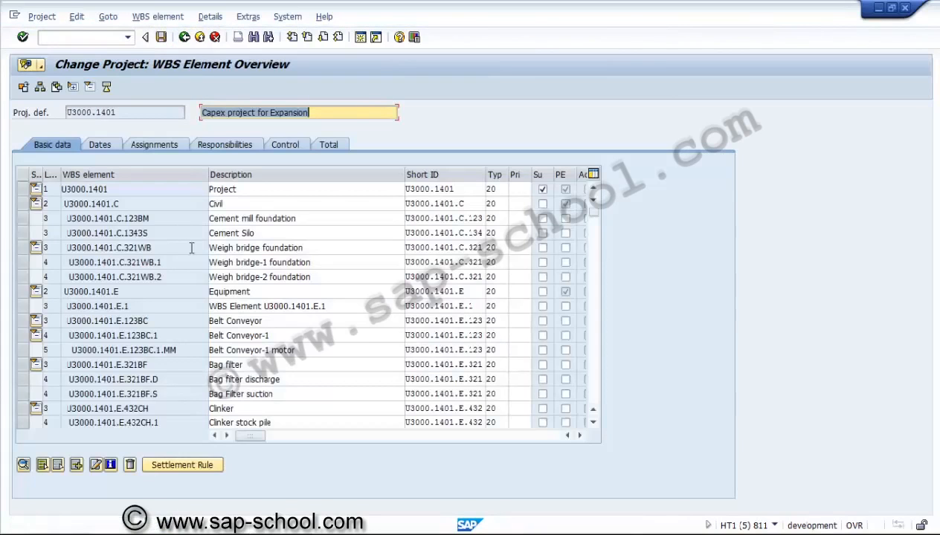
Try to set the Close status on the Weigh bridge-1 foundation WBS element U3000.1401.C.321WB.1
{"action": "left_click", "coordinate": [23, 262]}
{"action": "left_click", "coordinate": [81, 17]}
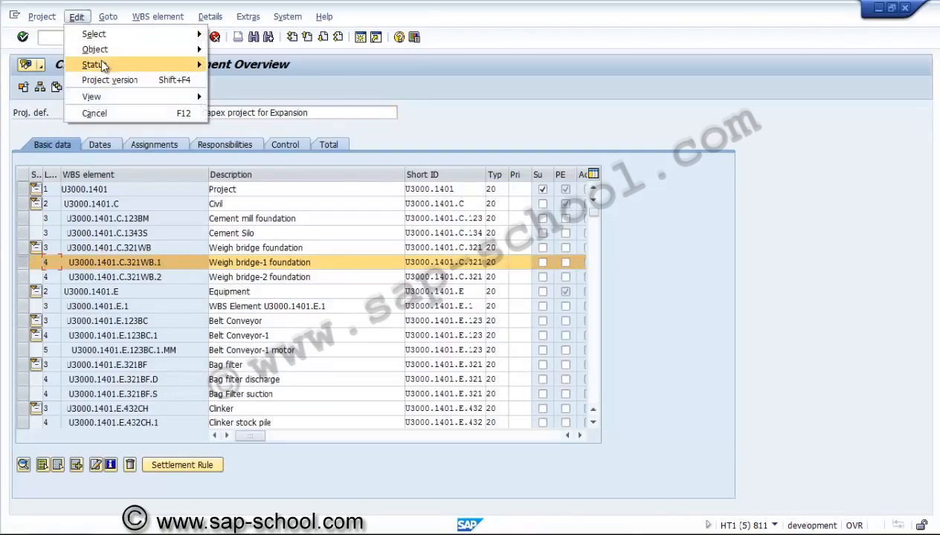
{"action": "mouse_move", "coordinate": [96, 65]}
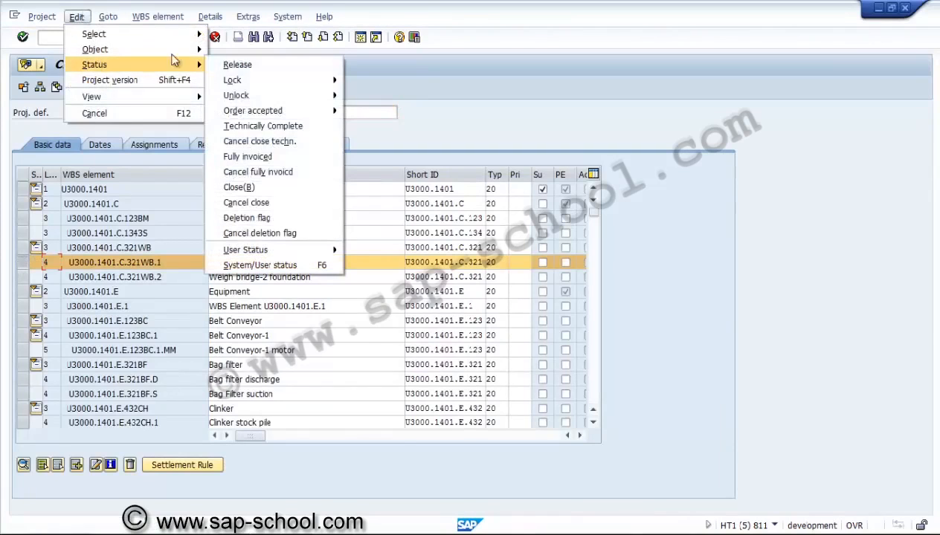
{"action": "left_click", "coordinate": [273, 185]}
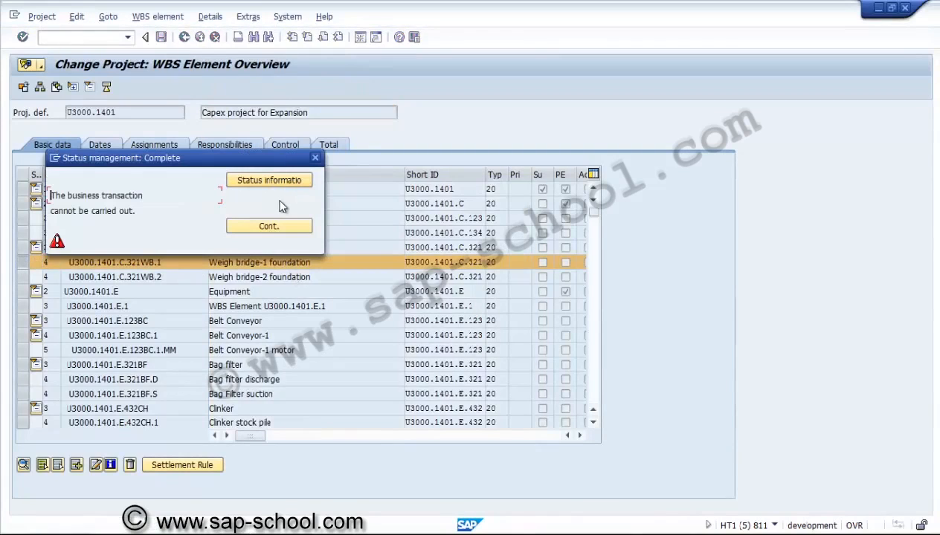
Review the status check's error log and its message details, dismiss the messages and save to return to the project's initial screen
{"action": "left_click", "coordinate": [275, 182]}
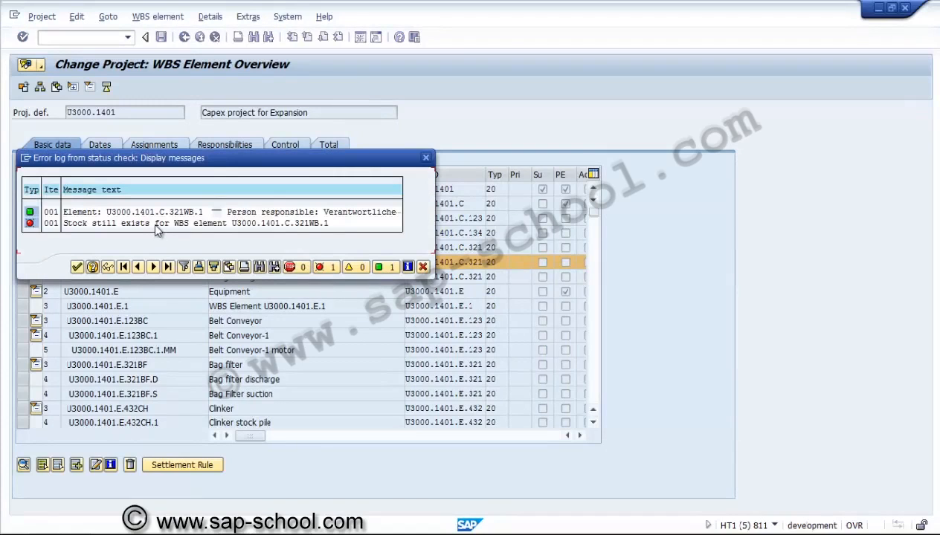
{"action": "double_click", "coordinate": [155, 224]}
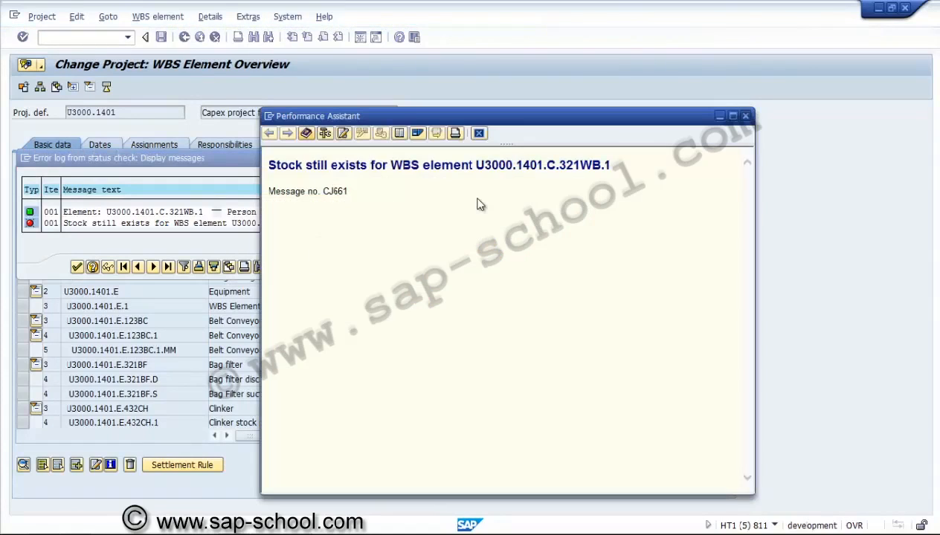
{"action": "left_click", "coordinate": [479, 133]}
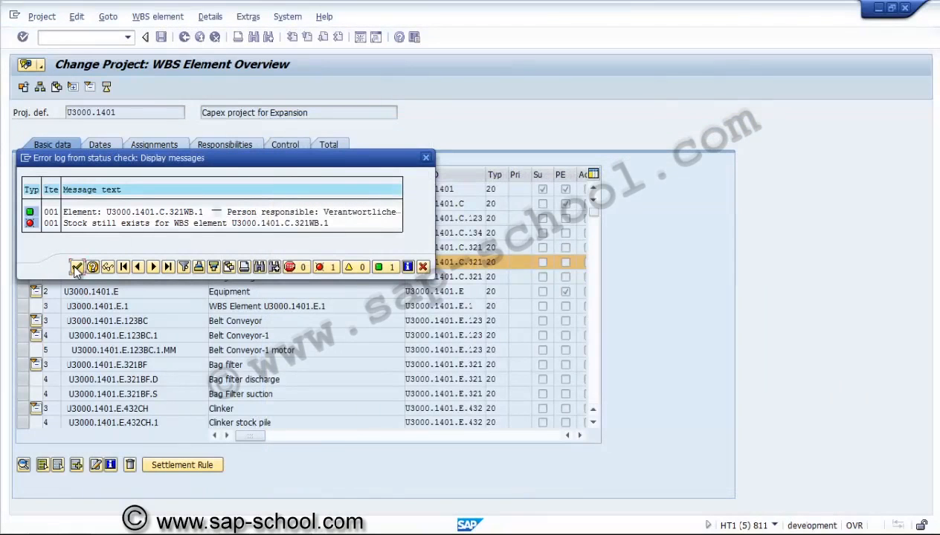
{"action": "left_click", "coordinate": [77, 267]}
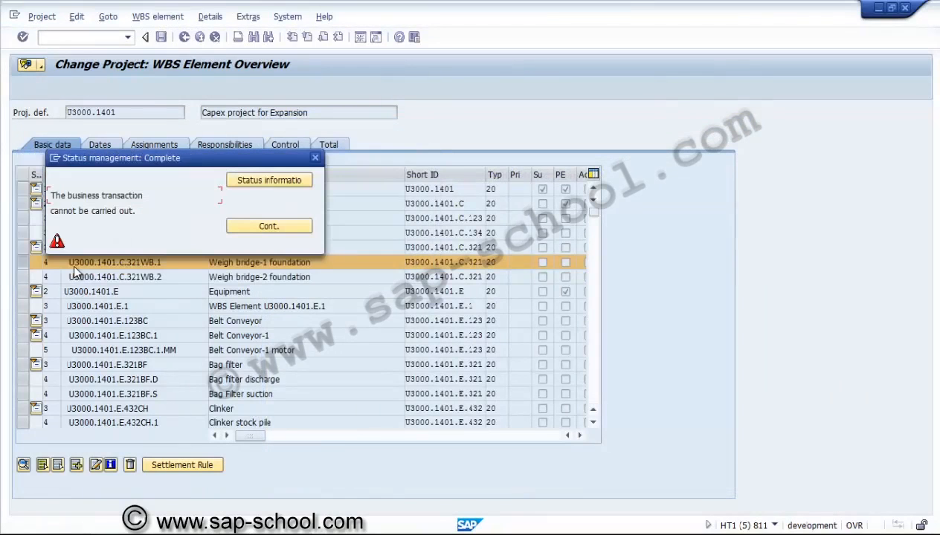
{"action": "left_click", "coordinate": [234, 229]}
{"action": "left_click", "coordinate": [25, 264]}
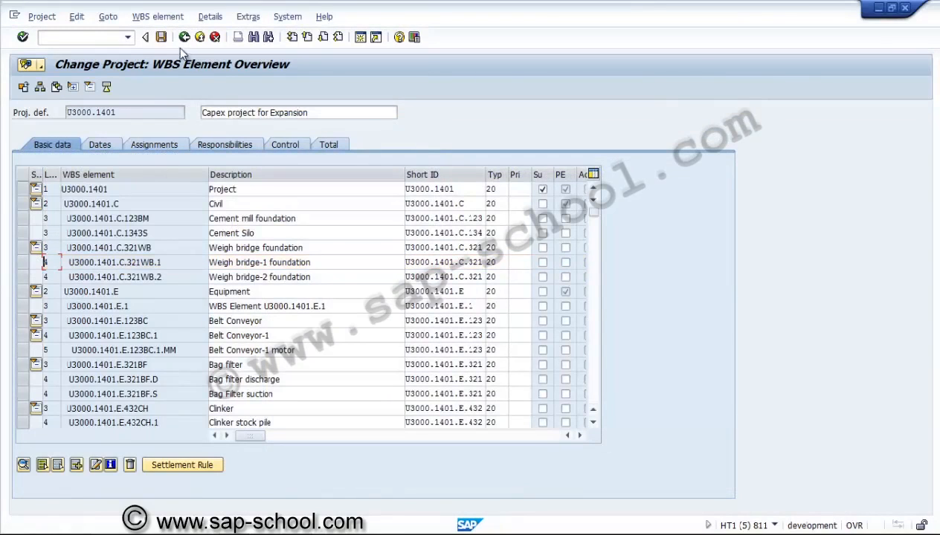
{"action": "left_click", "coordinate": [161, 36]}
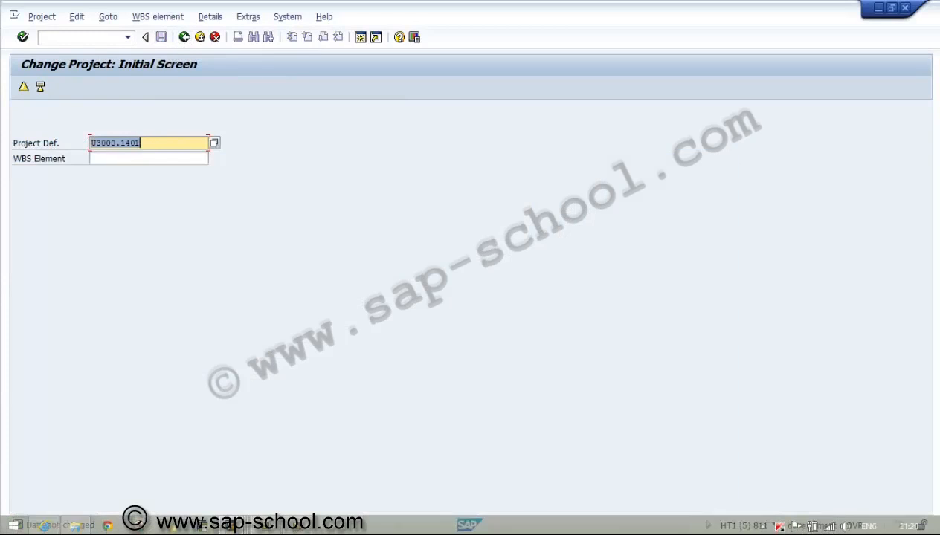
In the Project Builder session, check the details and system status of the Weigh bridge-1 foundation WBS element and its Foundation activity
{"action": "mouse_move", "coordinate": [237, 526]}
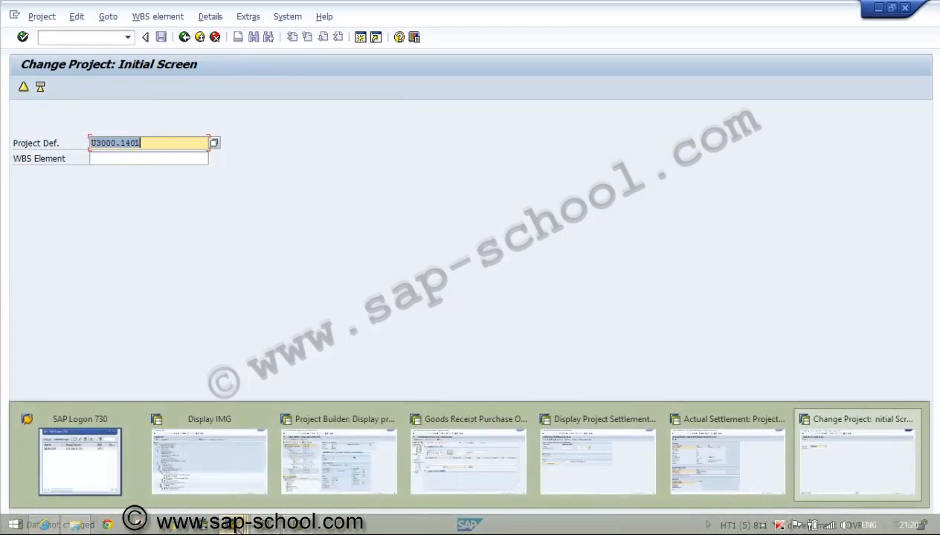
{"action": "left_click", "coordinate": [396, 491]}
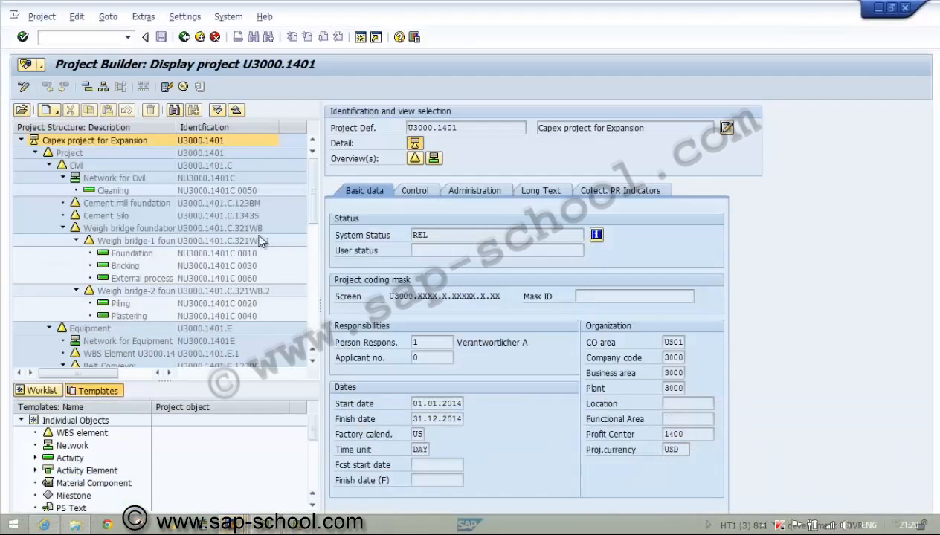
{"action": "left_click", "coordinate": [147, 245]}
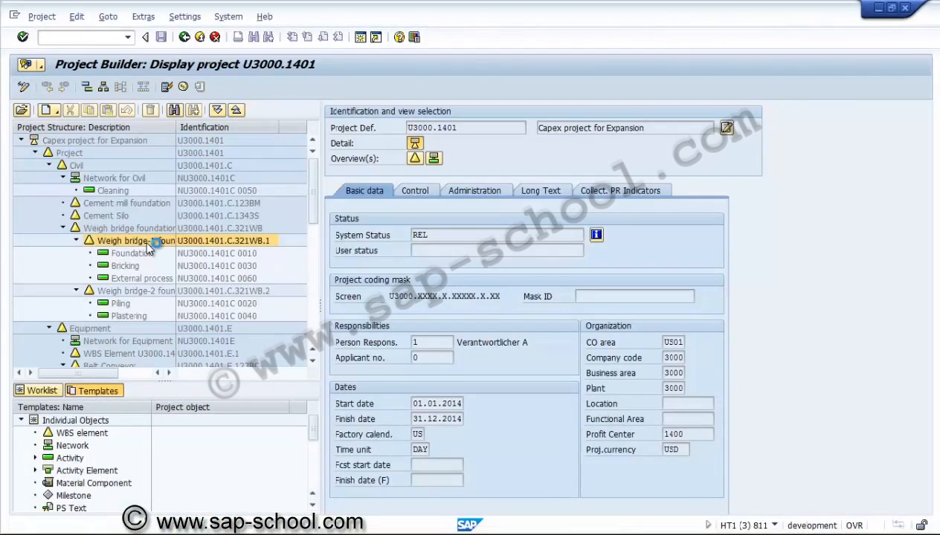
{"action": "left_click", "coordinate": [148, 245]}
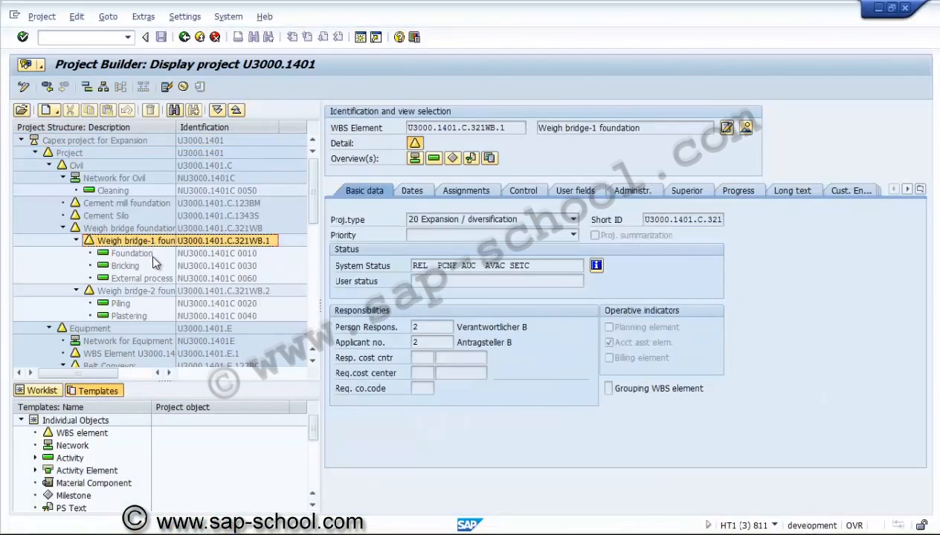
{"action": "left_click", "coordinate": [152, 255]}
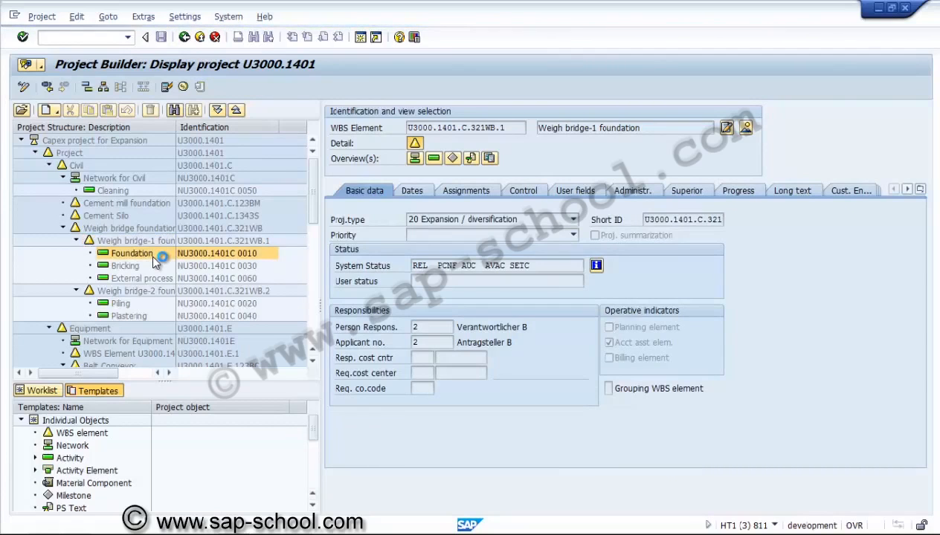
{"action": "left_click", "coordinate": [331, 200]}
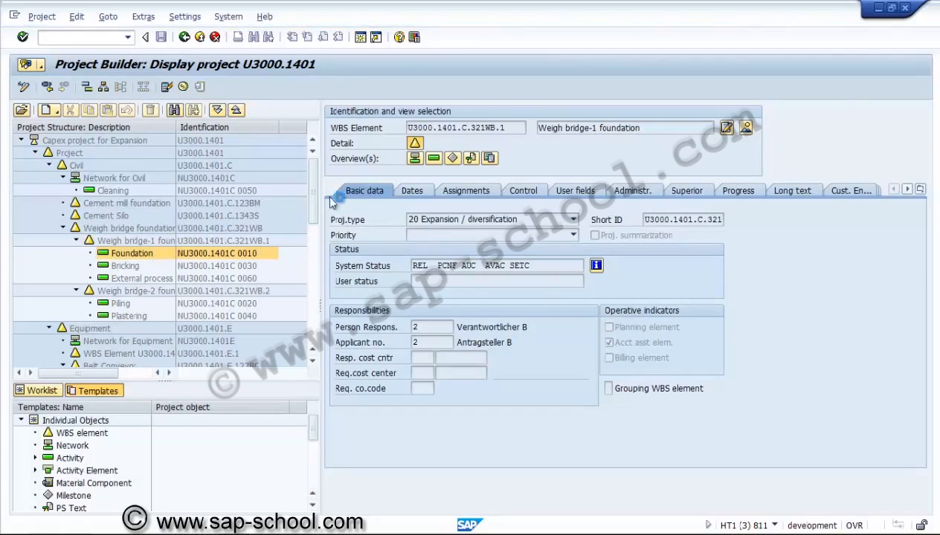
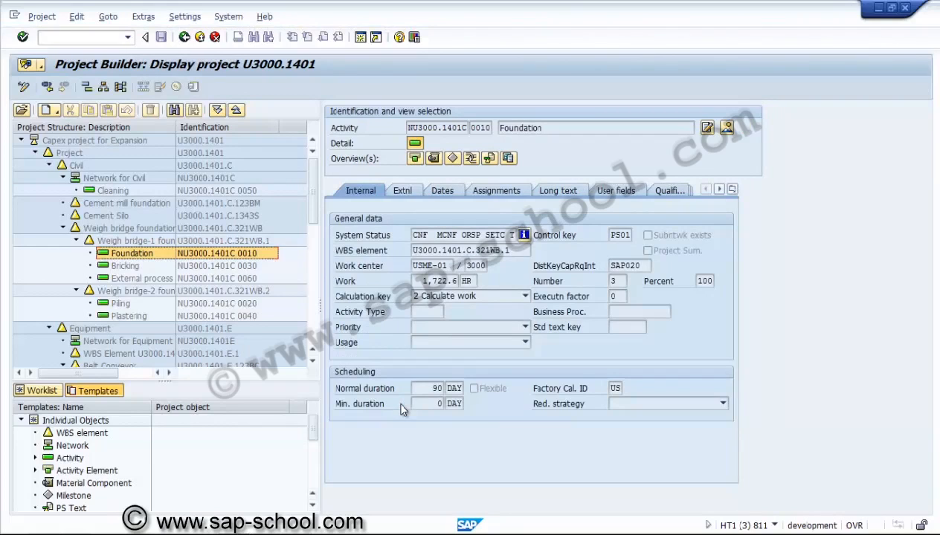
Switch to the goods receipt session and set it up as a transfer posting with movement type 411 for project stock Q
{"action": "mouse_move", "coordinate": [281, 533]}
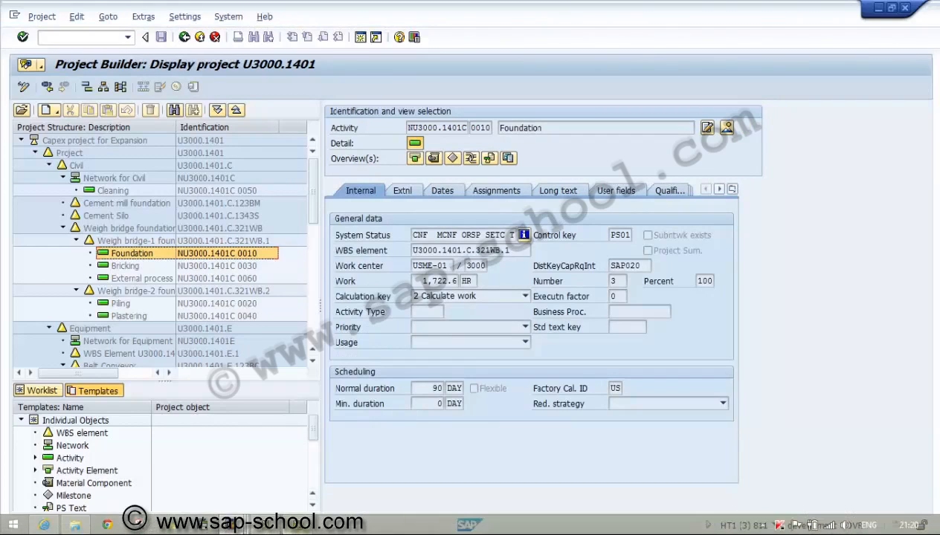
{"action": "mouse_move", "coordinate": [237, 525]}
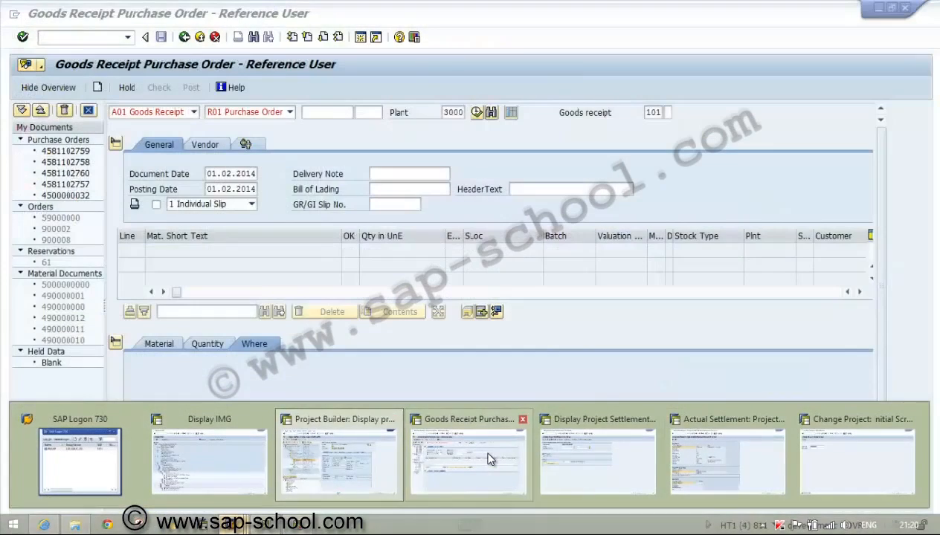
{"action": "left_click", "coordinate": [490, 458]}
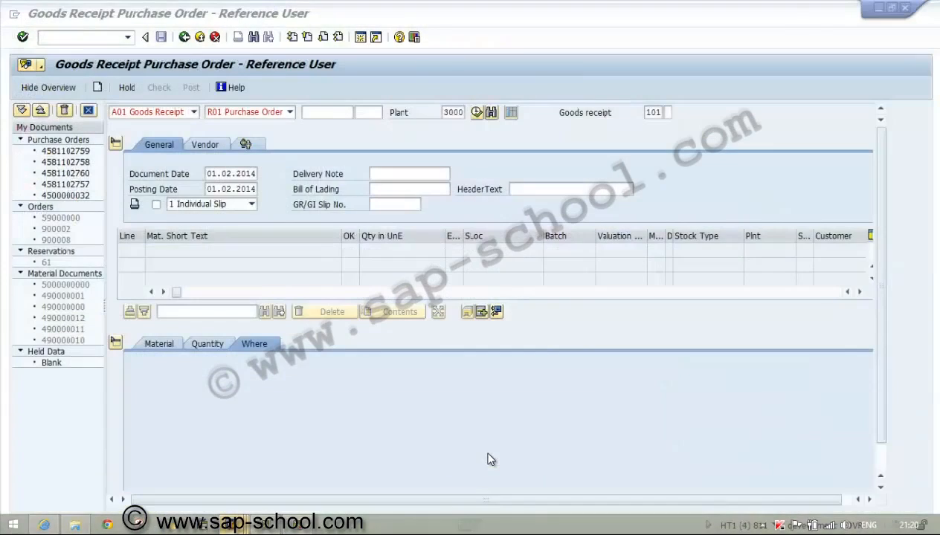
{"action": "left_click", "coordinate": [193, 109]}
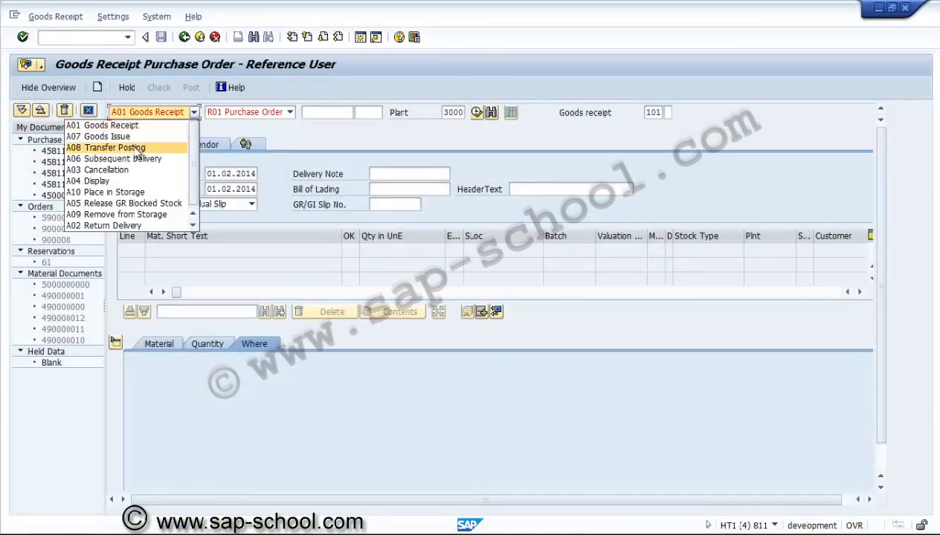
{"action": "left_click", "coordinate": [112, 147]}
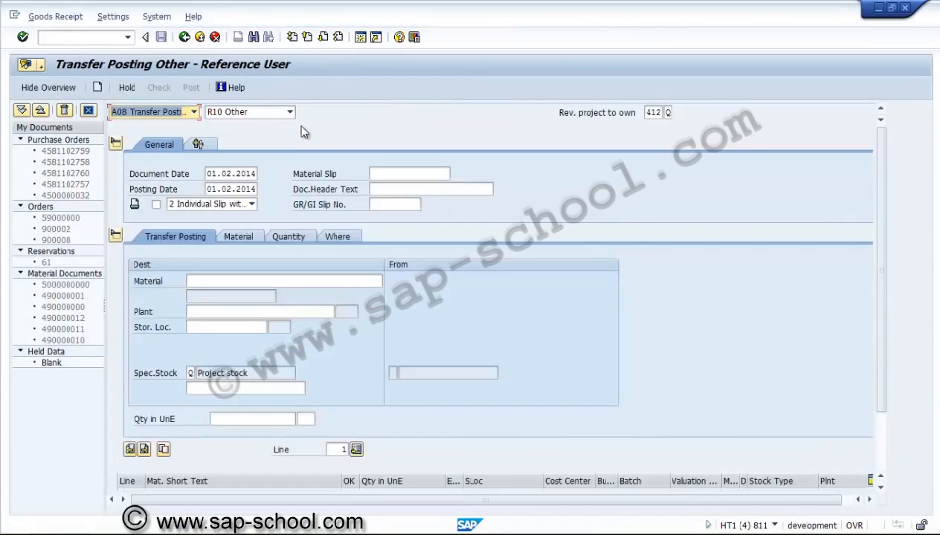
{"action": "left_click", "coordinate": [653, 113]}
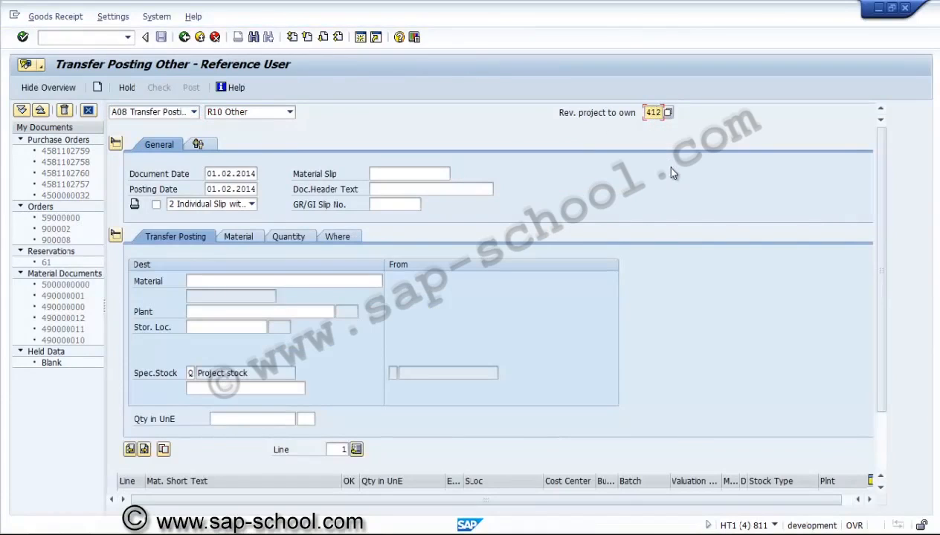
{"action": "key", "text": "BackSpace"}
{"action": "type", "text": "1"}
{"action": "key", "text": "Return"}
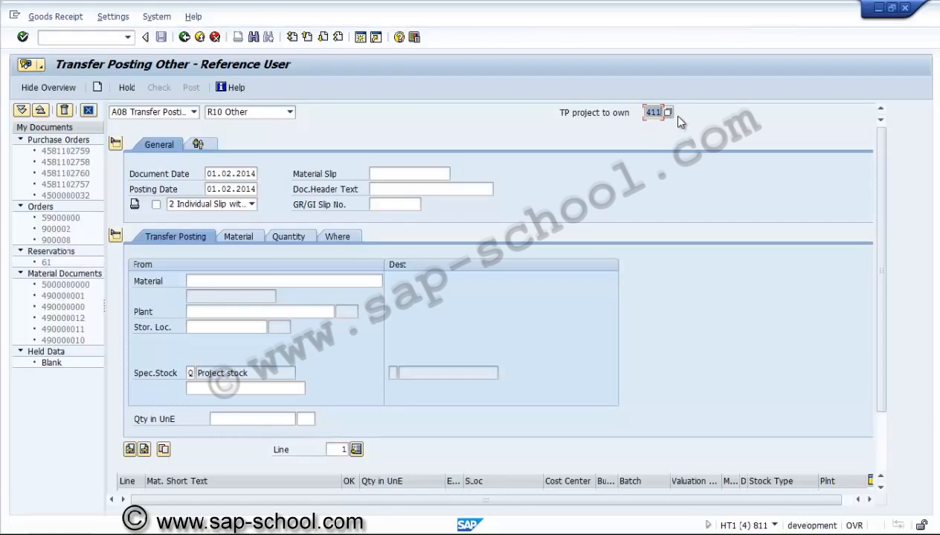
{"action": "left_click", "coordinate": [652, 112]}
Enter 2345 as the material slip in the transfer posting's general data
{"action": "left_click", "coordinate": [219, 281]}
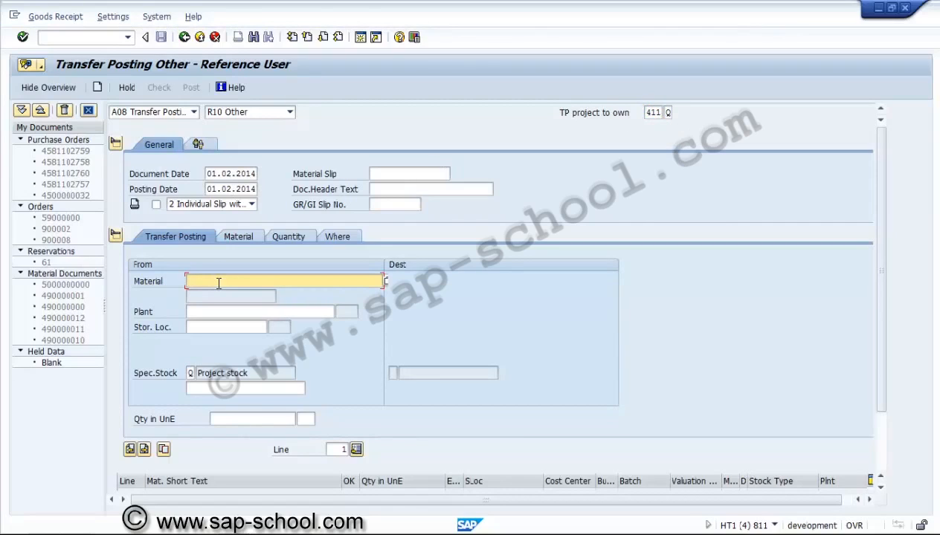
{"action": "left_click", "coordinate": [398, 189]}
{"action": "left_click", "coordinate": [396, 172]}
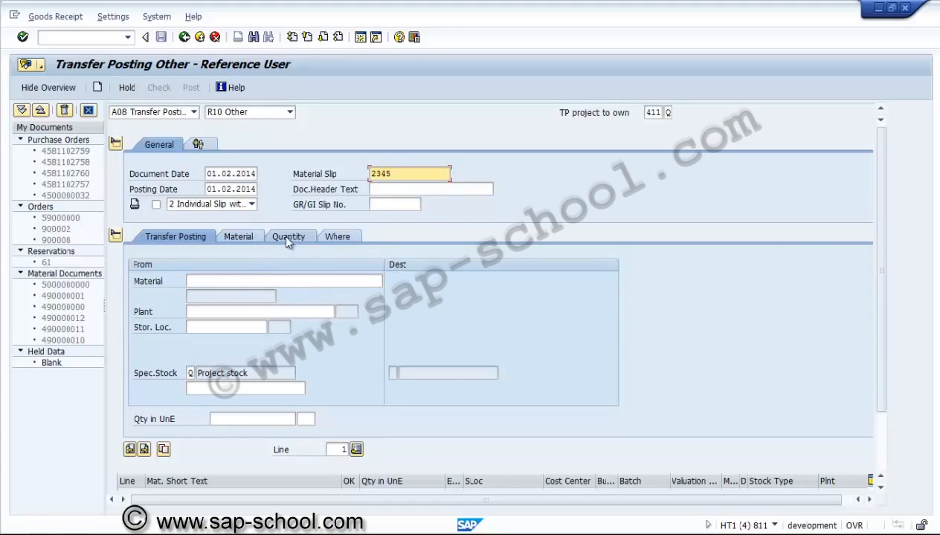
Examine the transfer posting item's source, material, quantity and storage location fields needed for moving project stock to own stock
{"action": "left_click", "coordinate": [327, 237]}
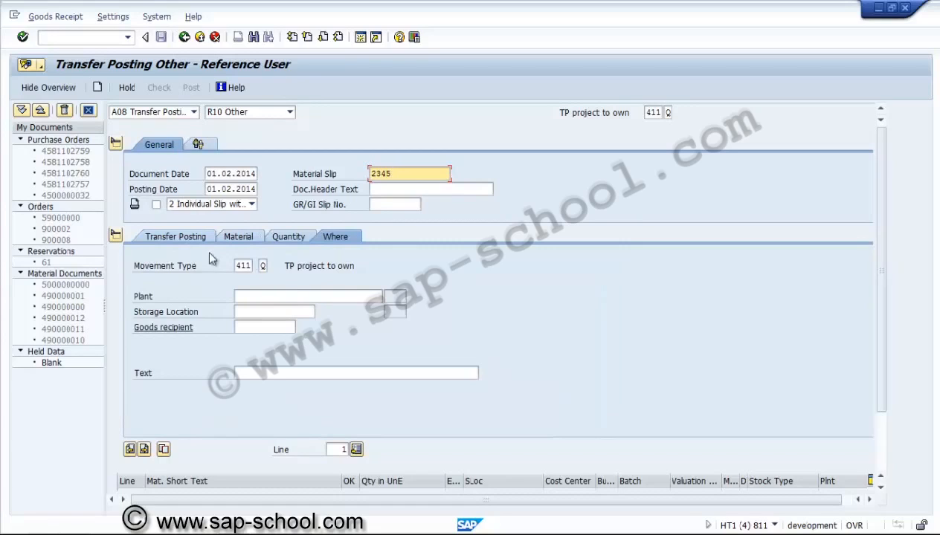
{"action": "left_click", "coordinate": [185, 238]}
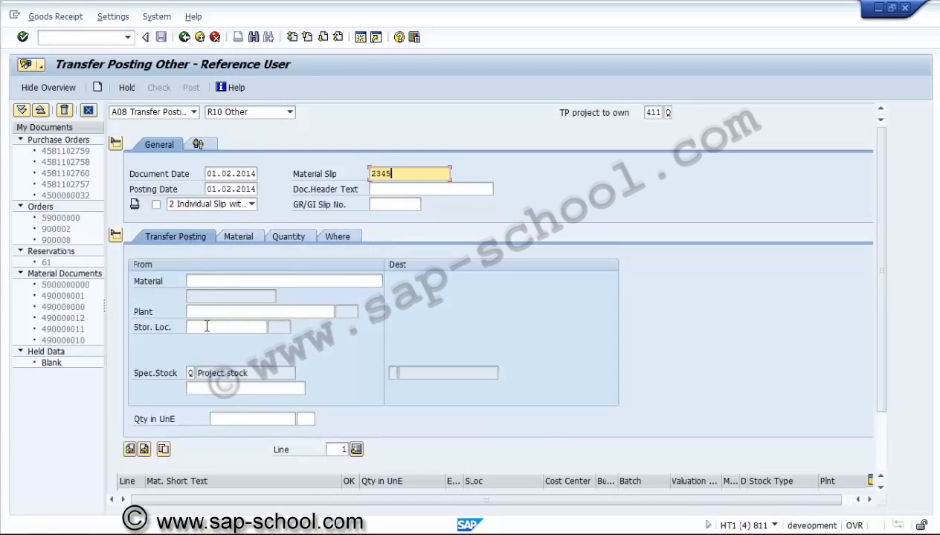
{"action": "left_click", "coordinate": [240, 236]}
{"action": "left_click", "coordinate": [286, 237]}
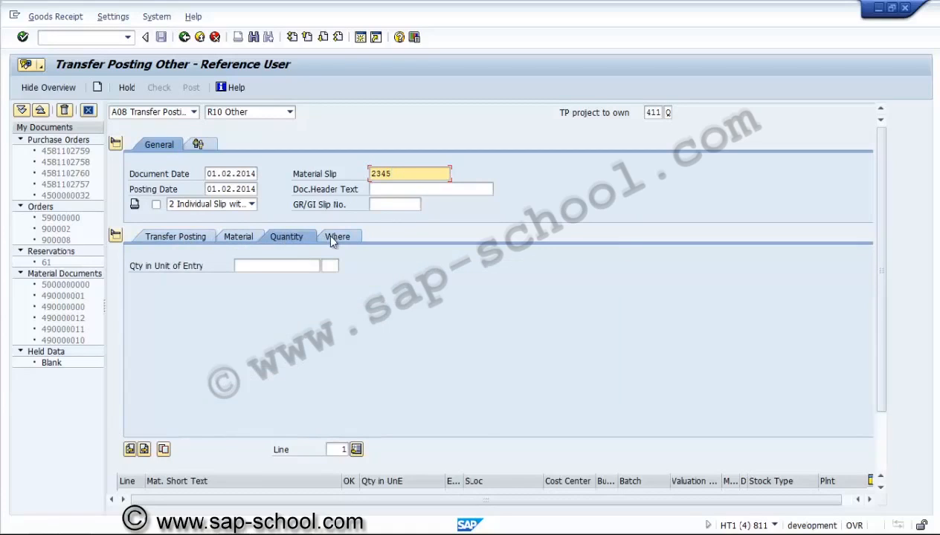
{"action": "left_click", "coordinate": [332, 238]}
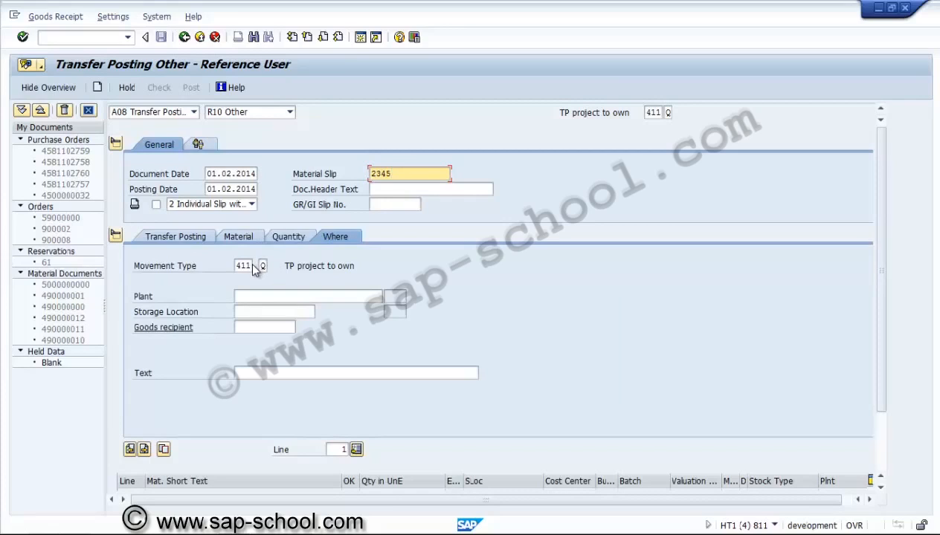
{"action": "left_click", "coordinate": [247, 266]}
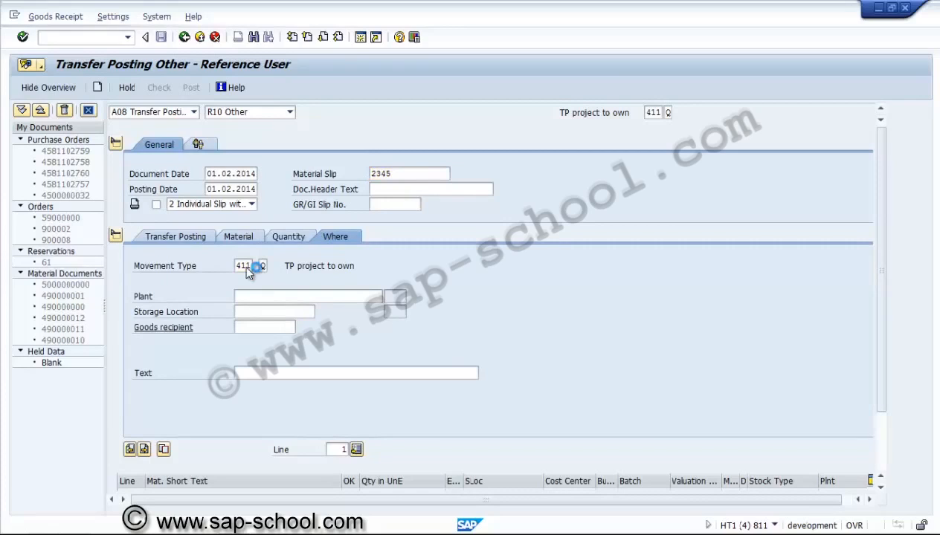
{"action": "double_click", "coordinate": [245, 266]}
{"action": "left_click", "coordinate": [176, 236]}
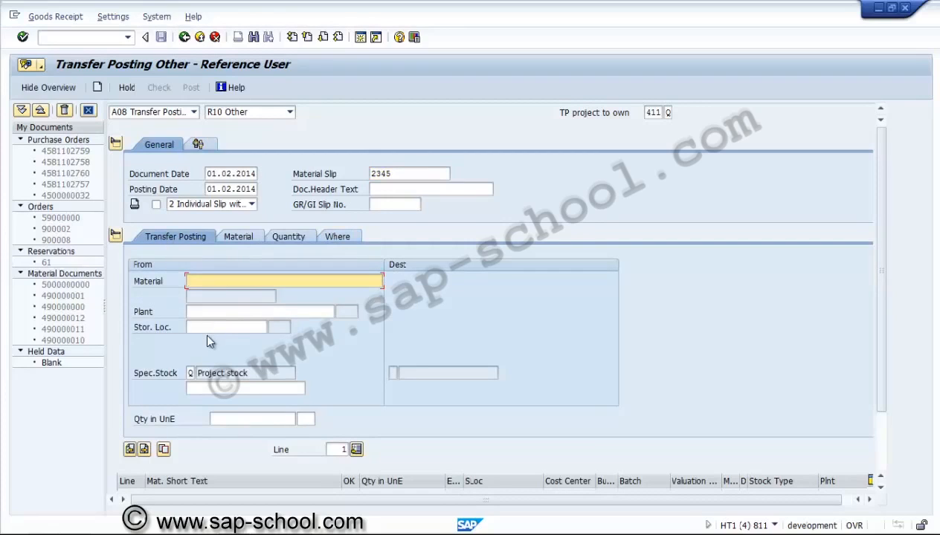
{"action": "left_click", "coordinate": [227, 388]}
{"action": "left_click", "coordinate": [240, 419]}
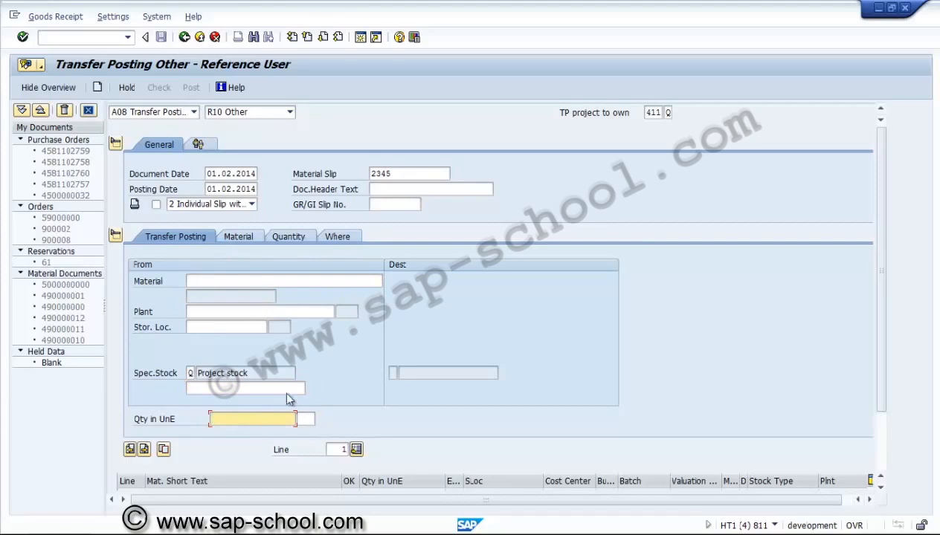
{"action": "left_click", "coordinate": [241, 235]}
{"action": "left_click", "coordinate": [285, 234]}
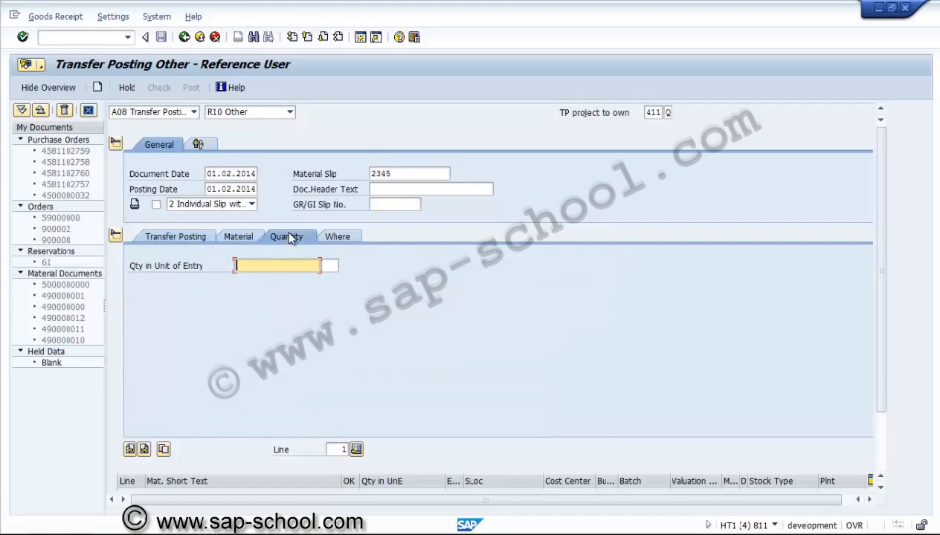
{"action": "left_click", "coordinate": [330, 238]}
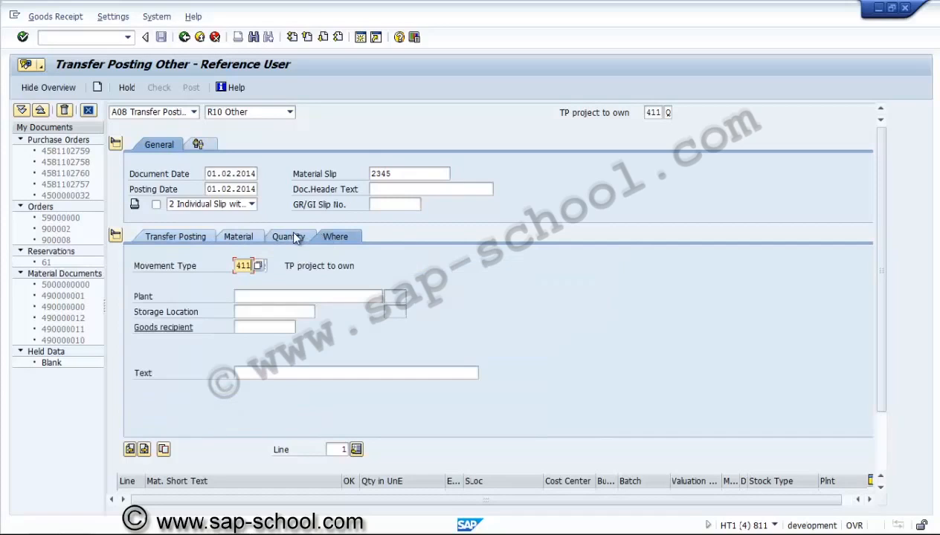
{"action": "left_click", "coordinate": [199, 239]}
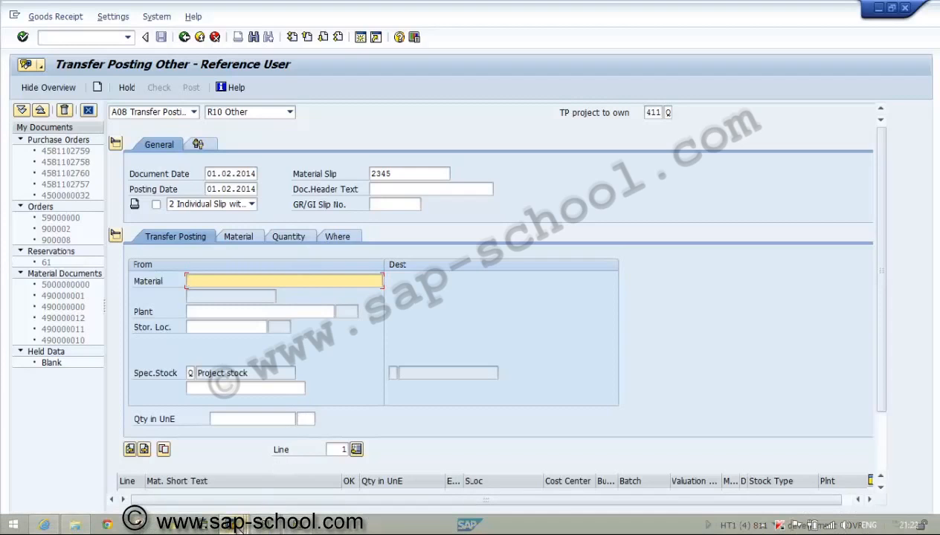
Look through the open SAP sessions and exit Display Project Settlement Line Items to return to SAP Easy Access
{"action": "mouse_move", "coordinate": [238, 525]}
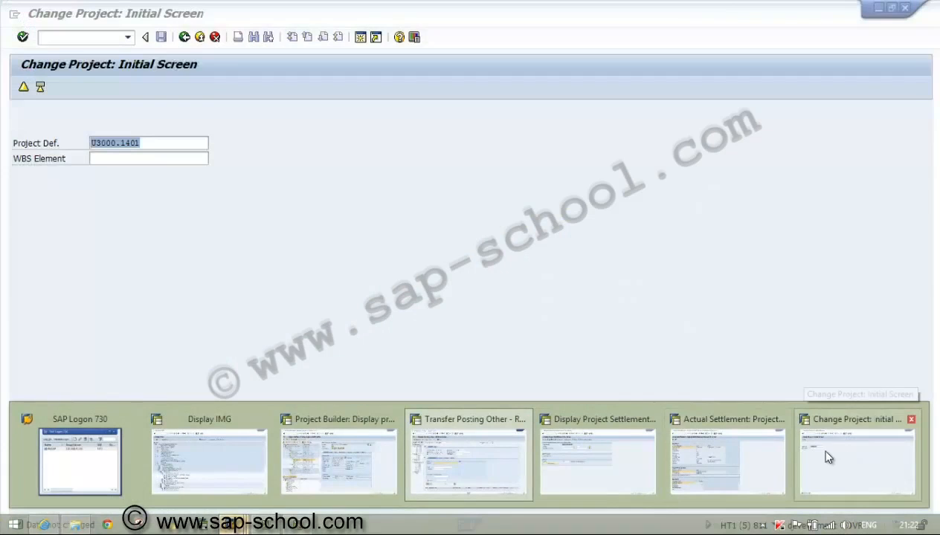
{"action": "left_click", "coordinate": [818, 450]}
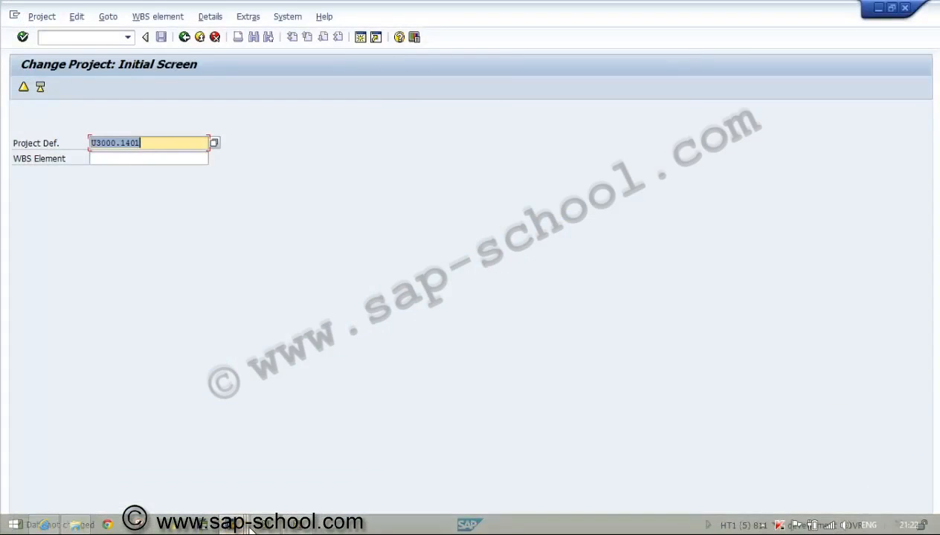
{"action": "mouse_move", "coordinate": [238, 525]}
{"action": "left_click", "coordinate": [670, 439]}
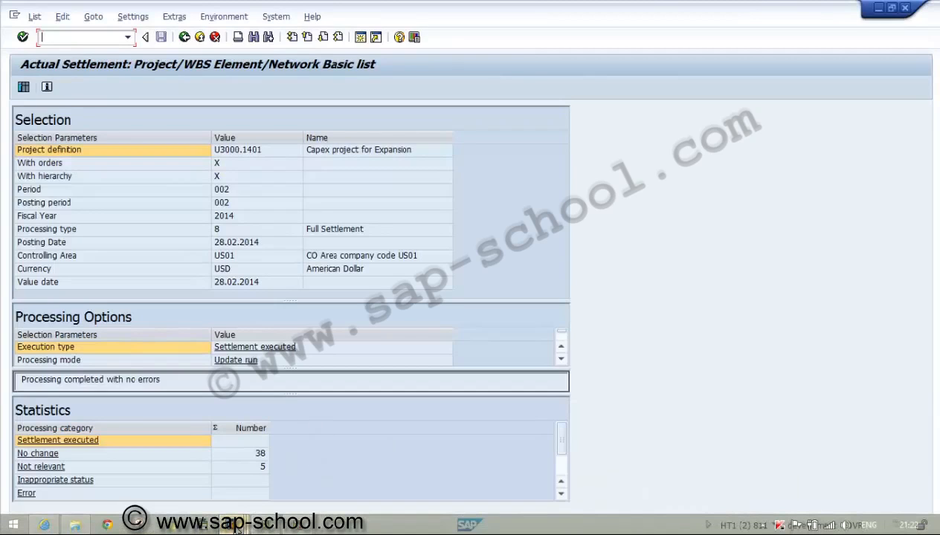
{"action": "mouse_move", "coordinate": [236, 527]}
{"action": "left_click", "coordinate": [547, 449]}
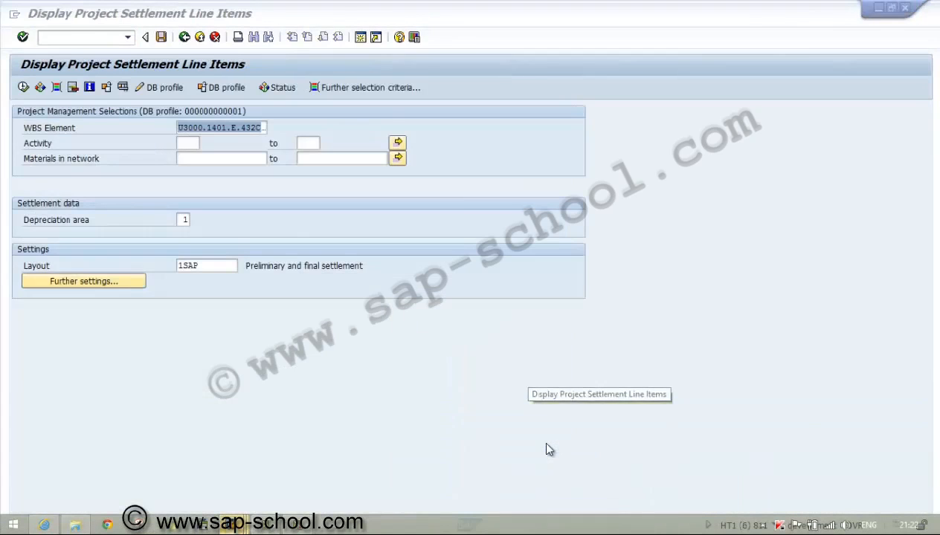
{"action": "left_click", "coordinate": [199, 39]}
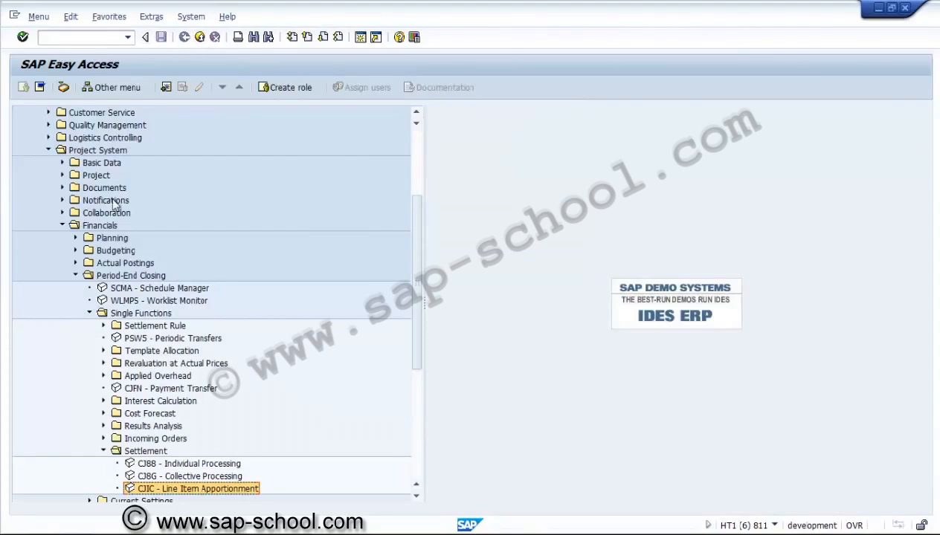
Find the project material planning and execution transactions in the SAP menu and start MD04 Stock/Requirements List
{"action": "left_click", "coordinate": [89, 313]}
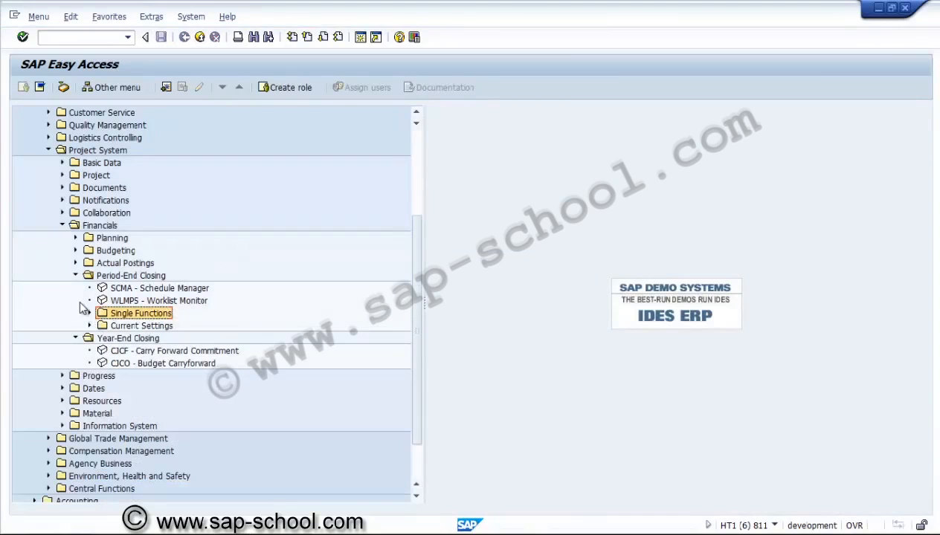
{"action": "left_click", "coordinate": [63, 226]}
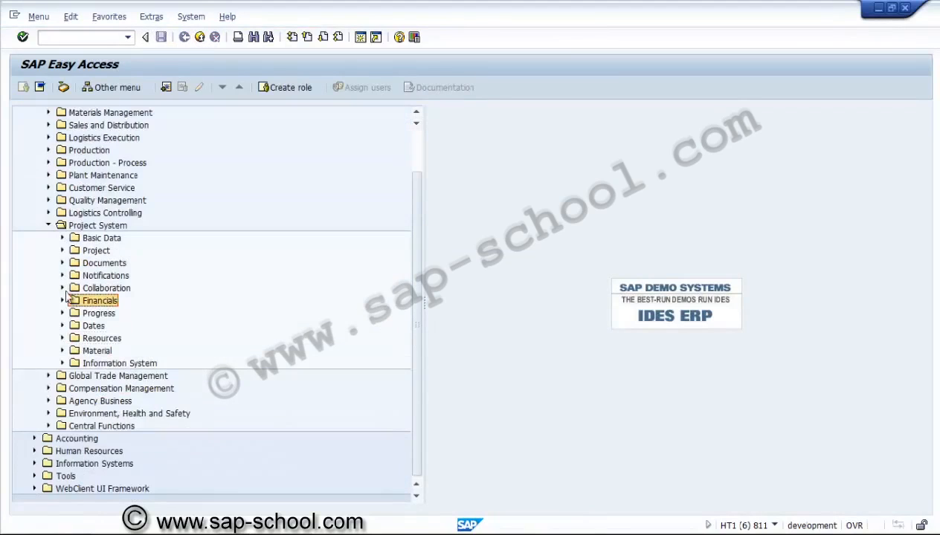
{"action": "left_click", "coordinate": [63, 351]}
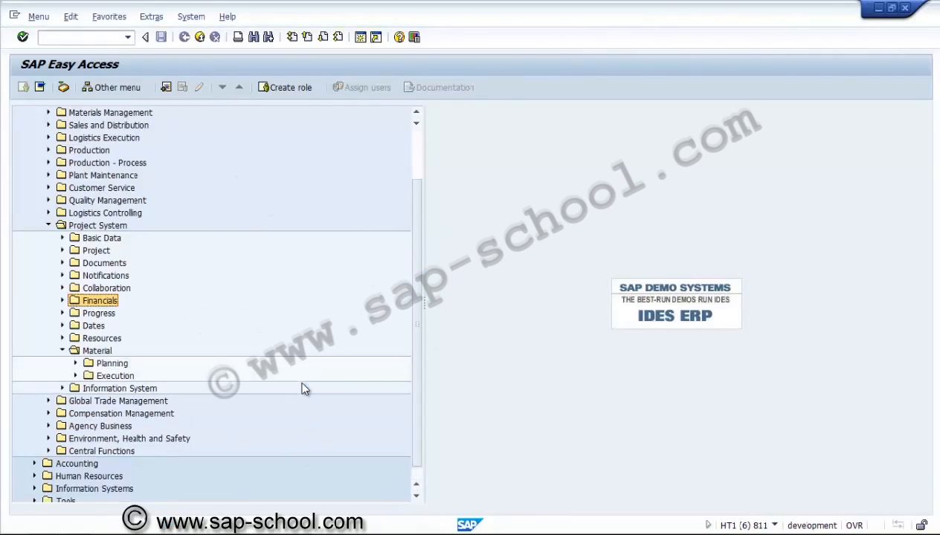
{"action": "left_click", "coordinate": [75, 363]}
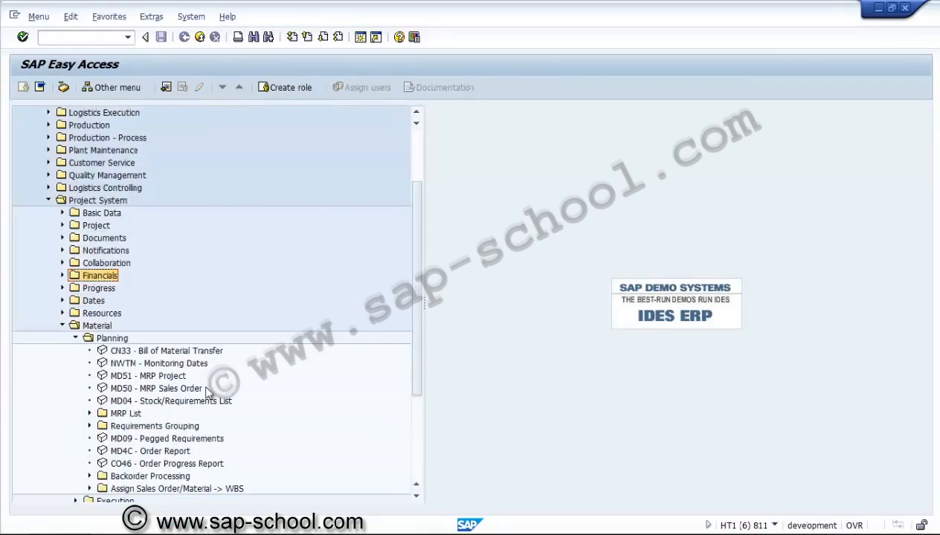
{"action": "left_click", "coordinate": [198, 389]}
{"action": "left_click", "coordinate": [182, 401]}
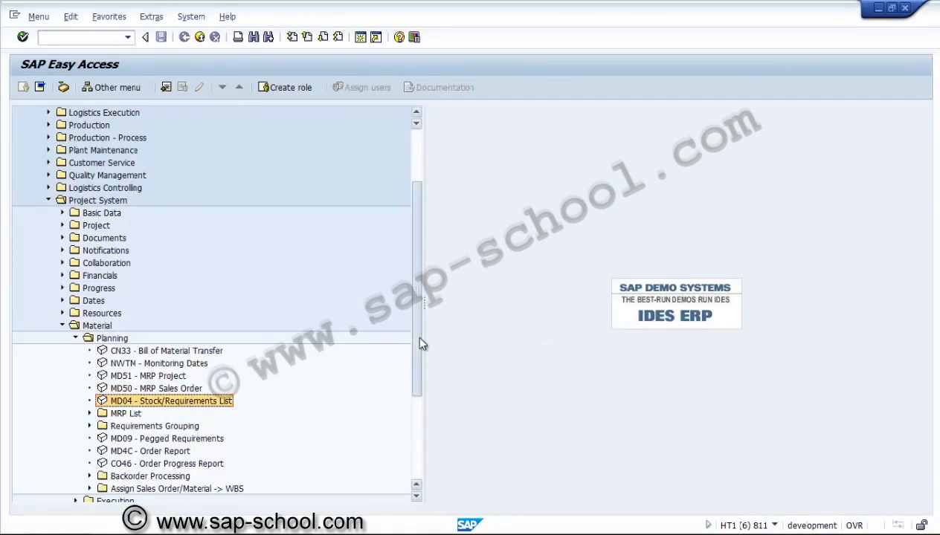
{"action": "left_click_drag", "start_coordinate": [416, 335], "coordinate": [418, 415]}
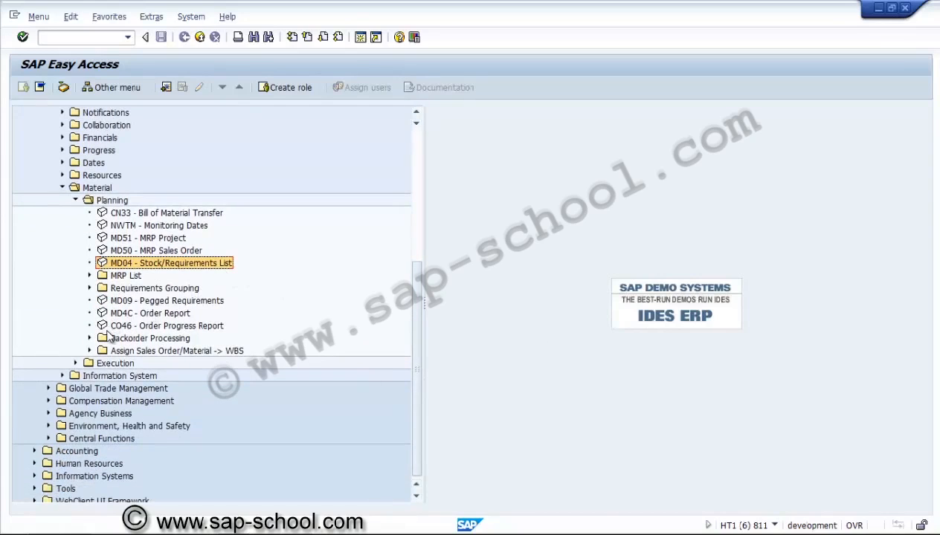
{"action": "left_click", "coordinate": [76, 364]}
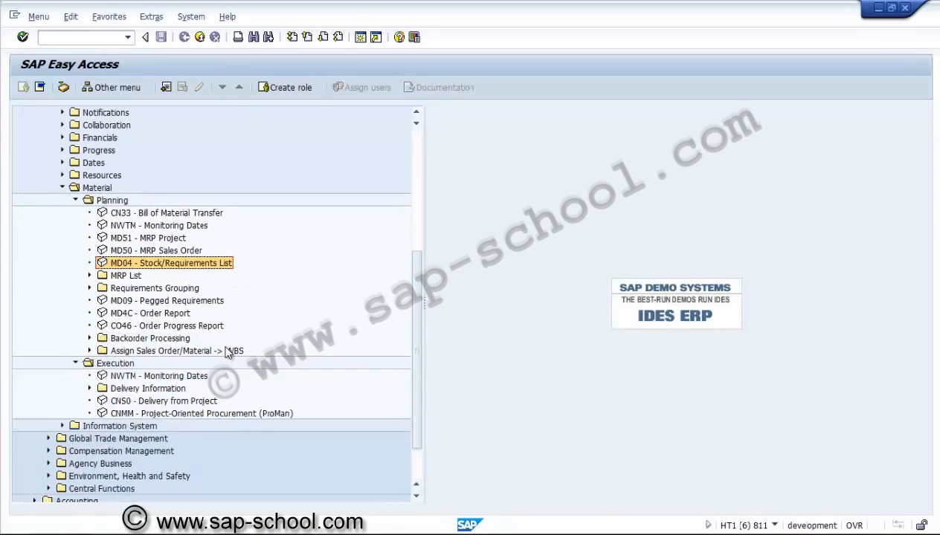
{"action": "double_click", "coordinate": [167, 266]}
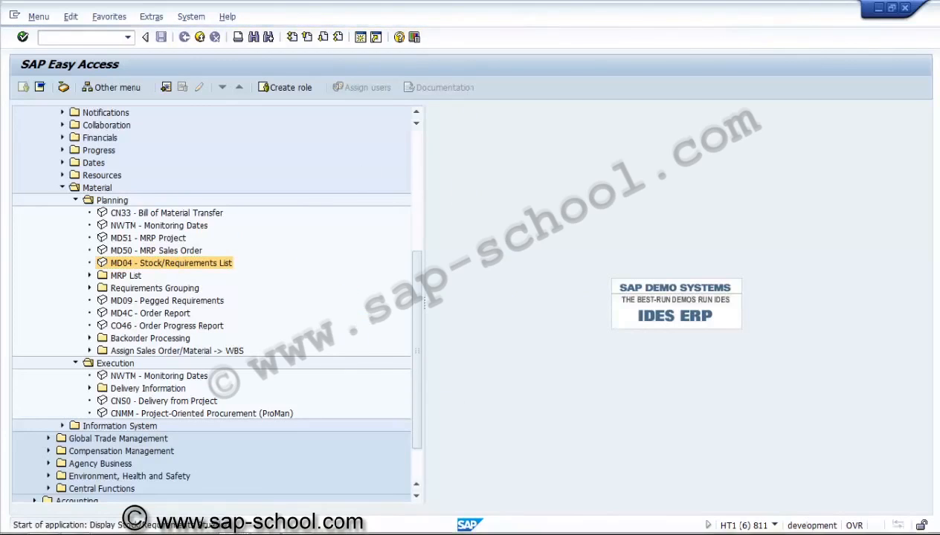
Open project U3000.1402 from the last processed projects in Project Builder and return to the Stock/Requirements List session
{"action": "mouse_move", "coordinate": [233, 525]}
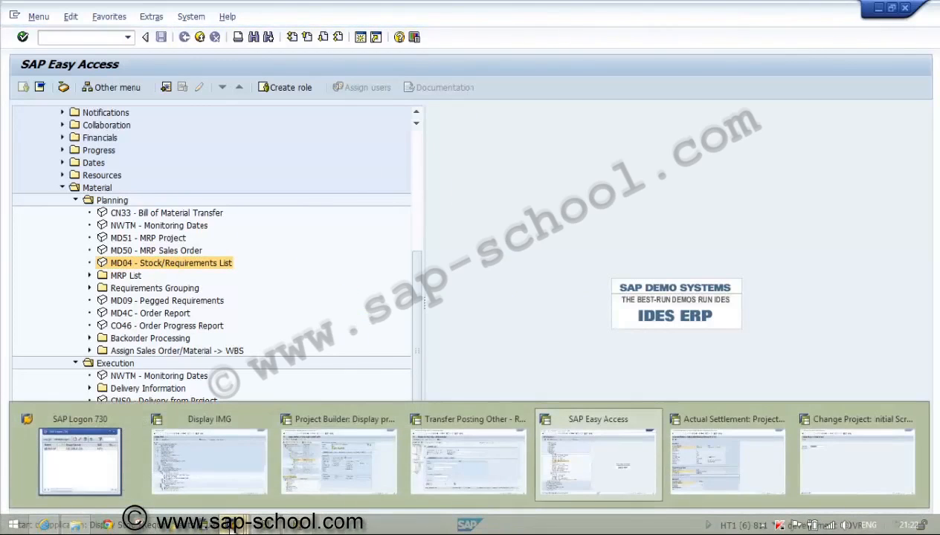
{"action": "left_click", "coordinate": [351, 456]}
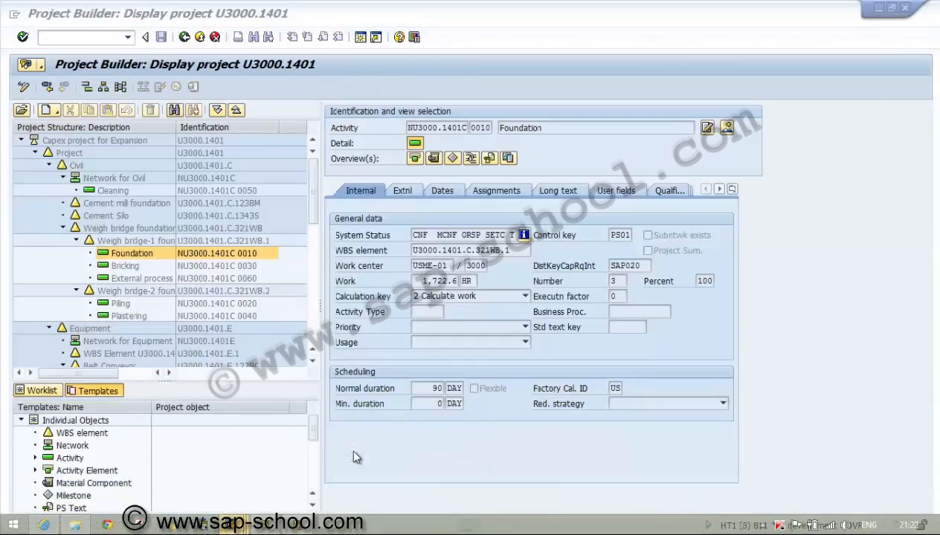
{"action": "left_click", "coordinate": [41, 391]}
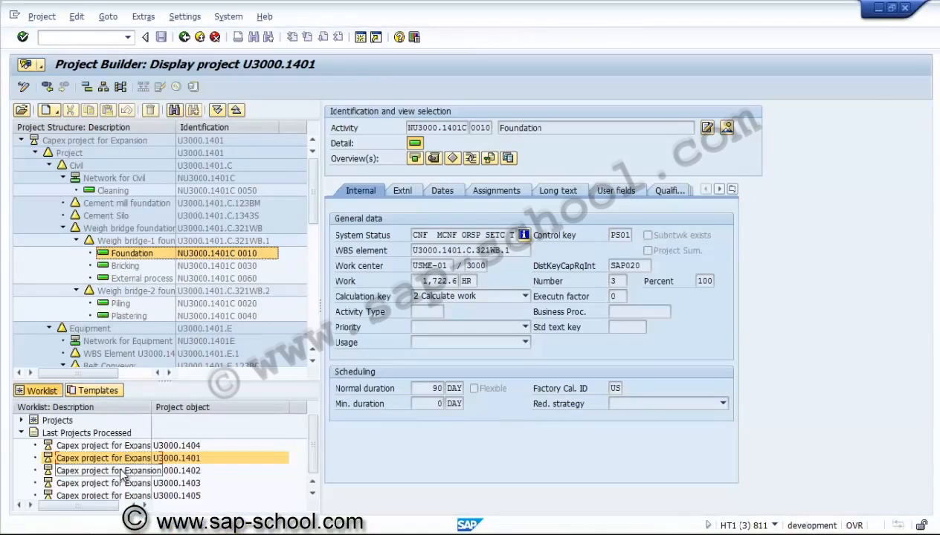
{"action": "double_click", "coordinate": [121, 472]}
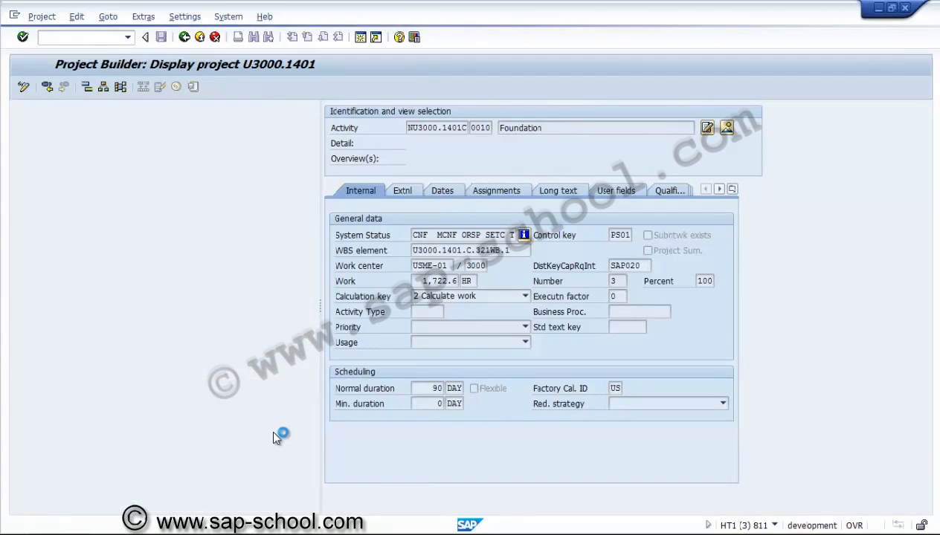
{"action": "mouse_move", "coordinate": [245, 531]}
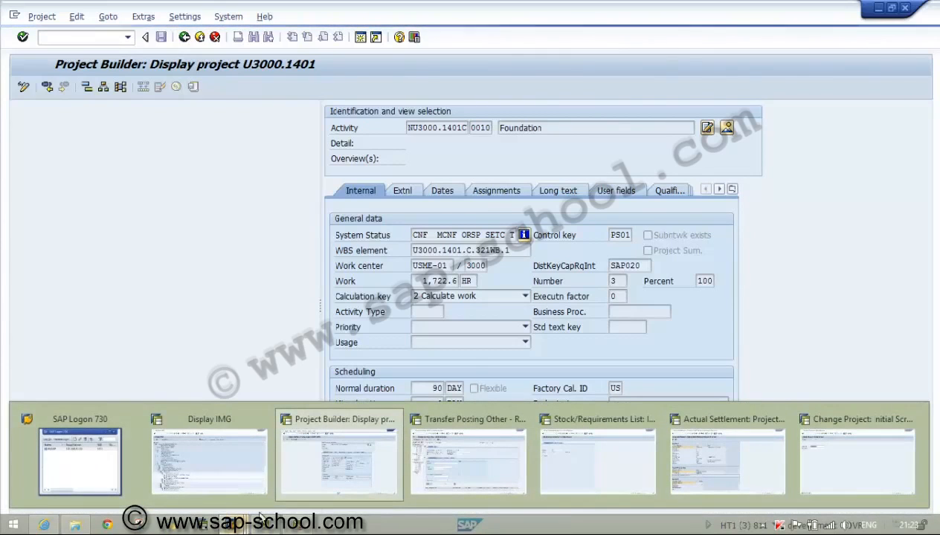
{"action": "left_click", "coordinate": [624, 451]}
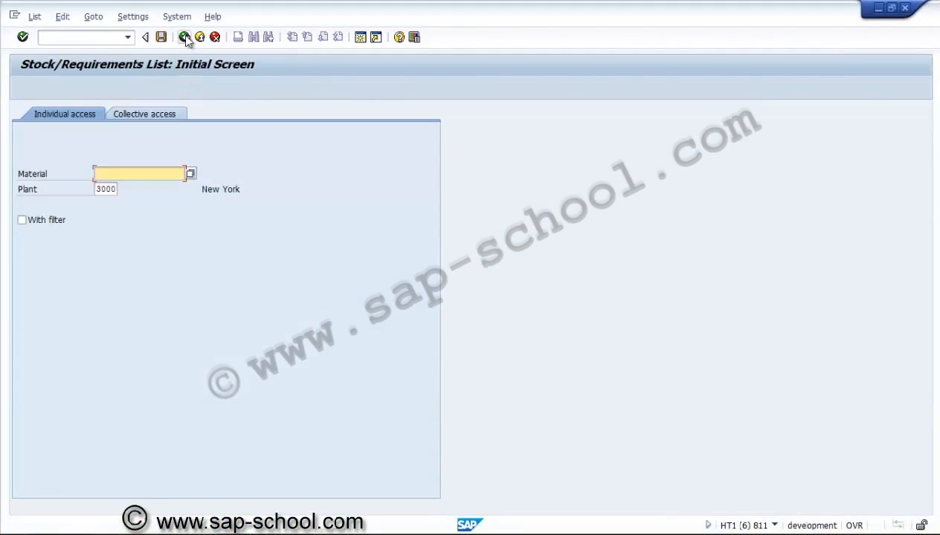
Review the rotary head item's WBS project stock, quantity and destination storage location in the transfer posting session, and post it
{"action": "key", "text": "alt+Tab"}
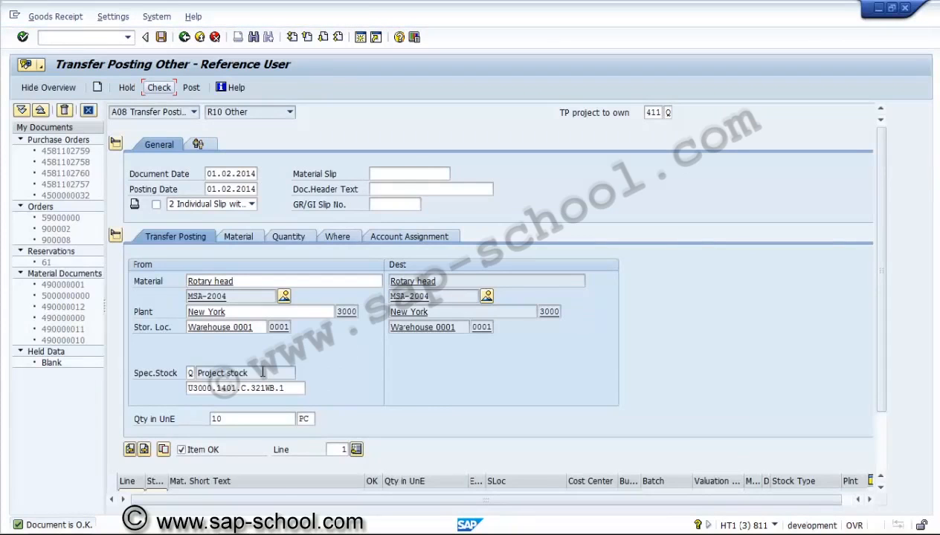
{"action": "left_click", "coordinate": [272, 388]}
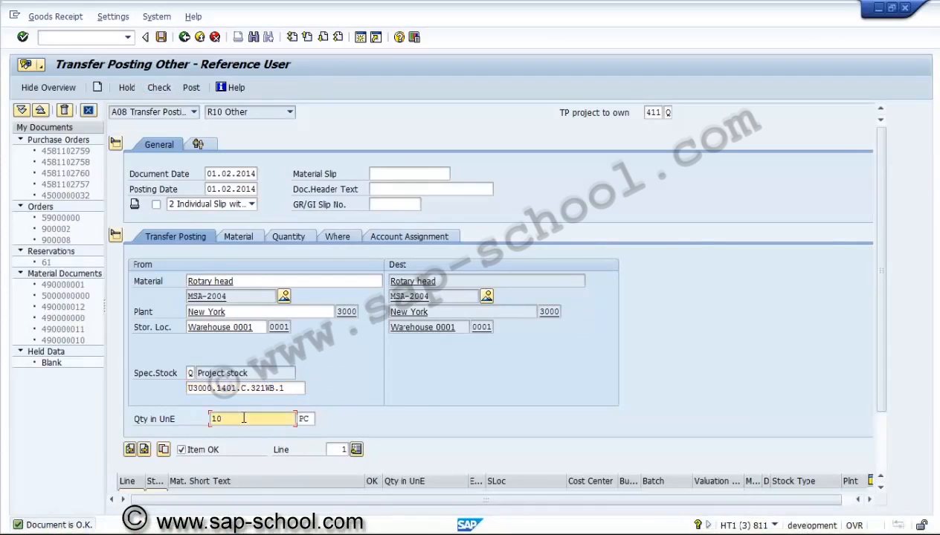
{"action": "left_click", "coordinate": [253, 283]}
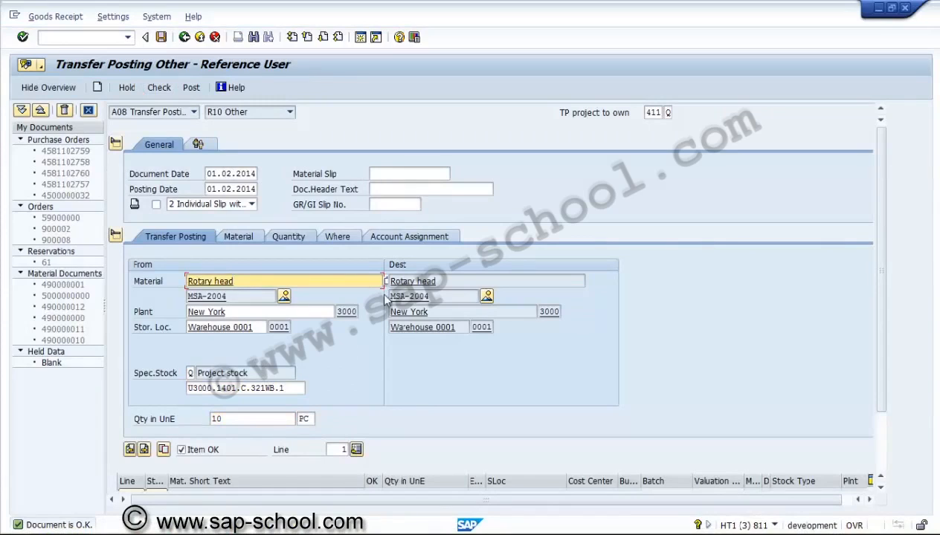
{"action": "left_click", "coordinate": [445, 330]}
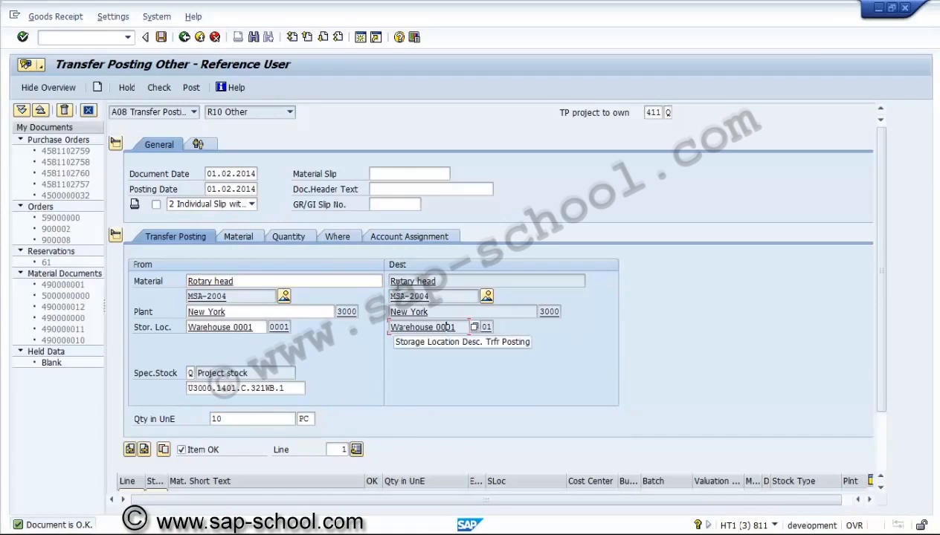
{"action": "left_click", "coordinate": [193, 88]}
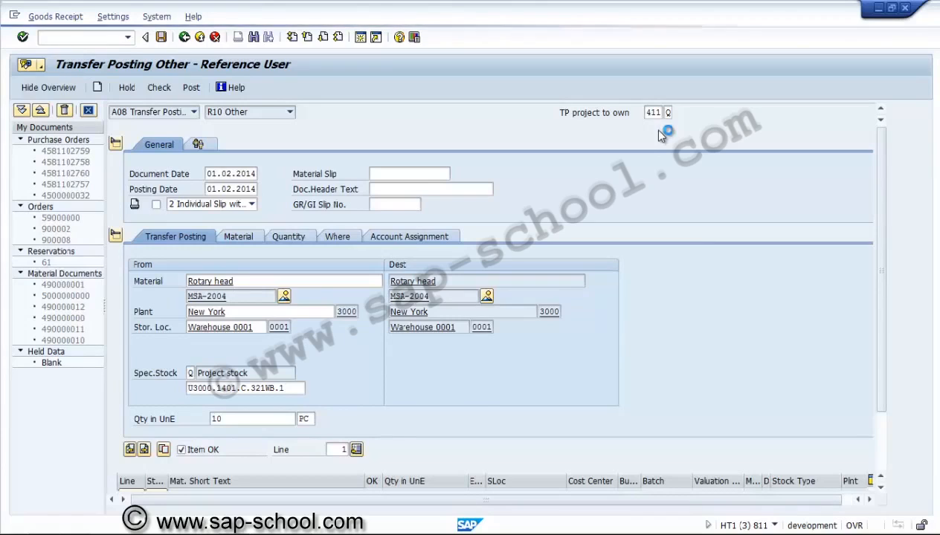
Start Change Project in a new SAP session and enter U3000.1401 as the project definition
{"action": "left_click", "coordinate": [15, 17]}
{"action": "left_click", "coordinate": [63, 125]}
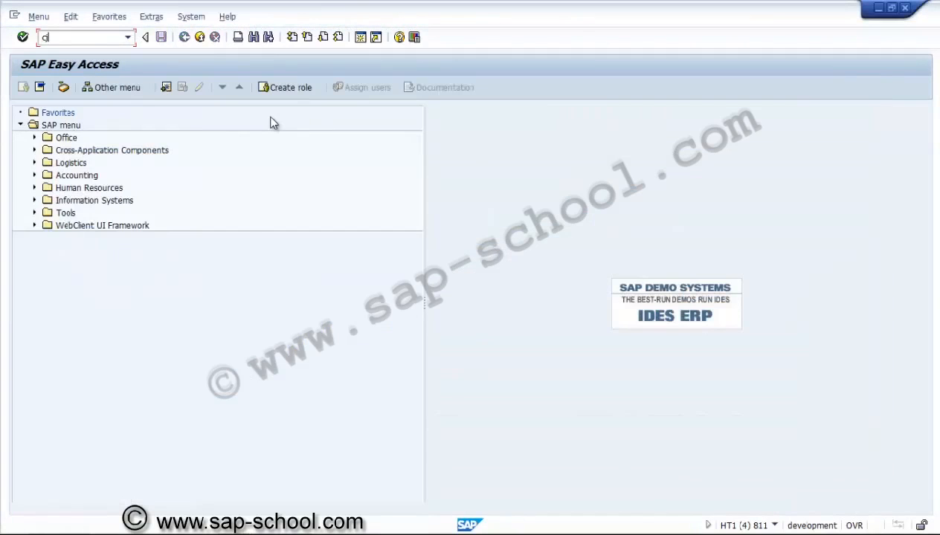
{"action": "key", "text": "Return"}
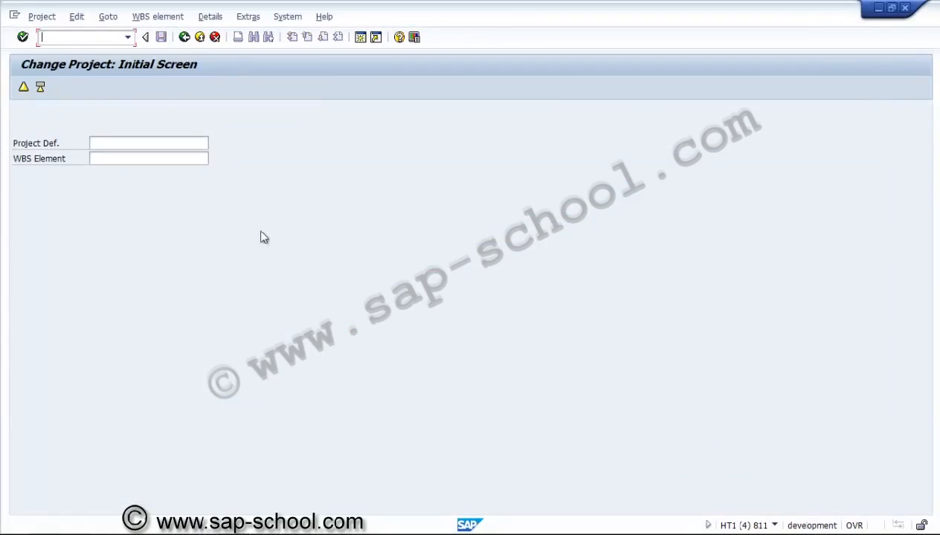
{"action": "left_click", "coordinate": [177, 141]}
{"action": "type", "text": "u"}
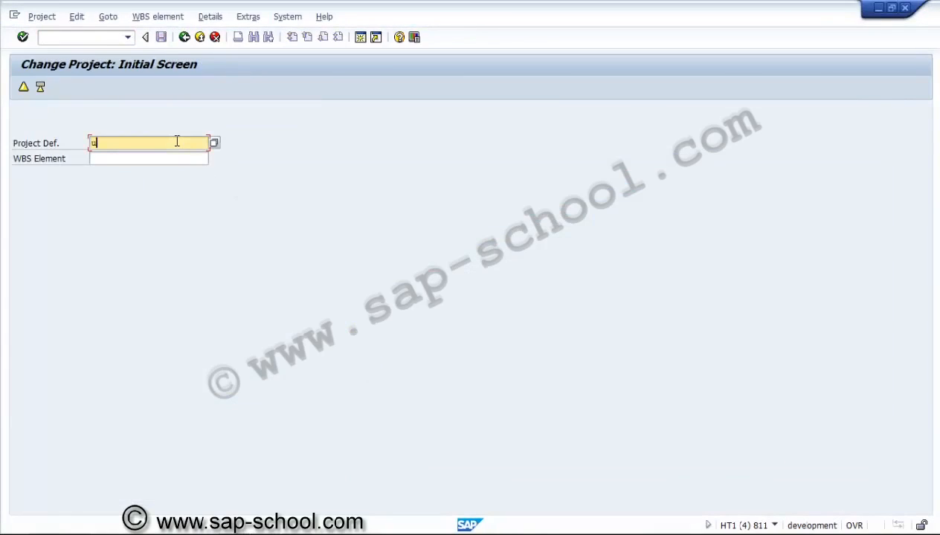
{"action": "type", "text": "3000.1401"}
{"action": "key", "text": "Return"}
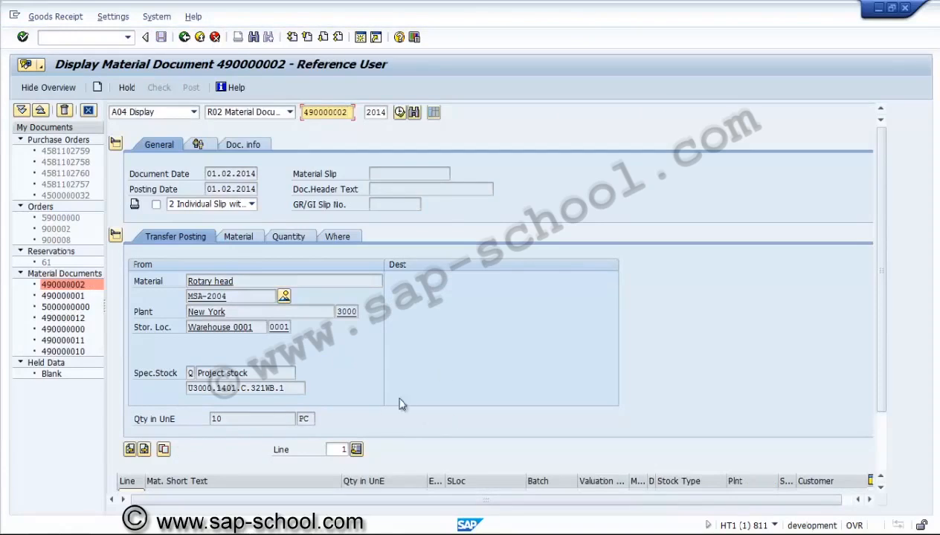
Check the posted material document's quantity and the unrestricted stock of MSA-2004 in Warehouse 0001 in Stock Overview
{"action": "left_click", "coordinate": [237, 418]}
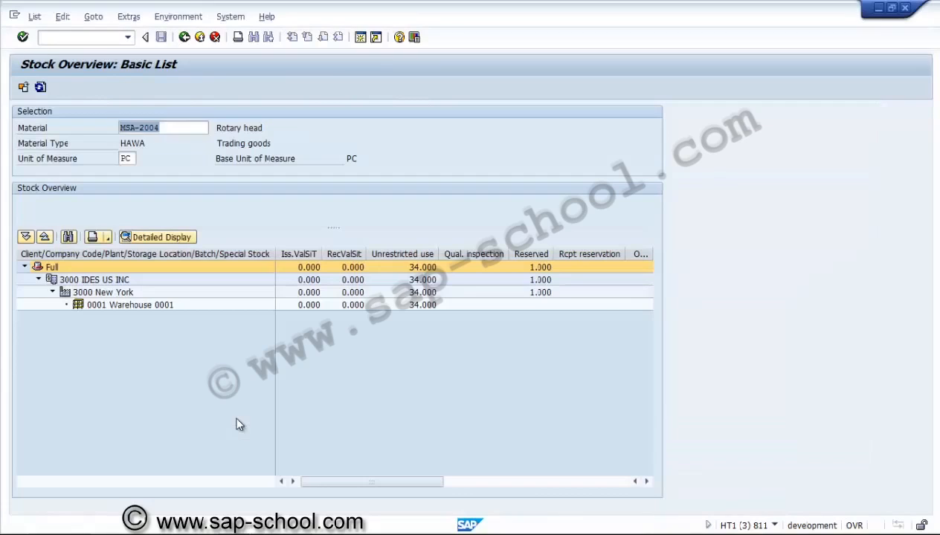
{"action": "left_click", "coordinate": [186, 130]}
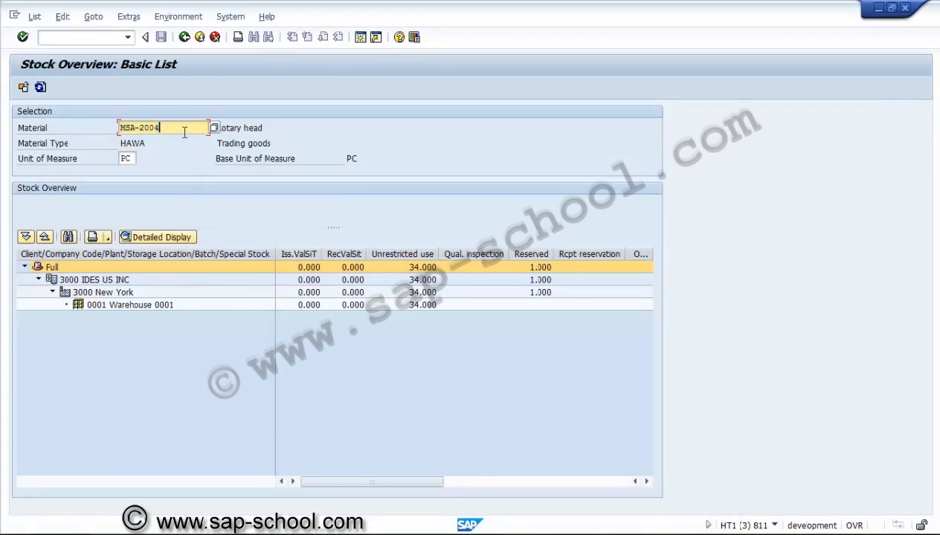
{"action": "left_click", "coordinate": [149, 305]}
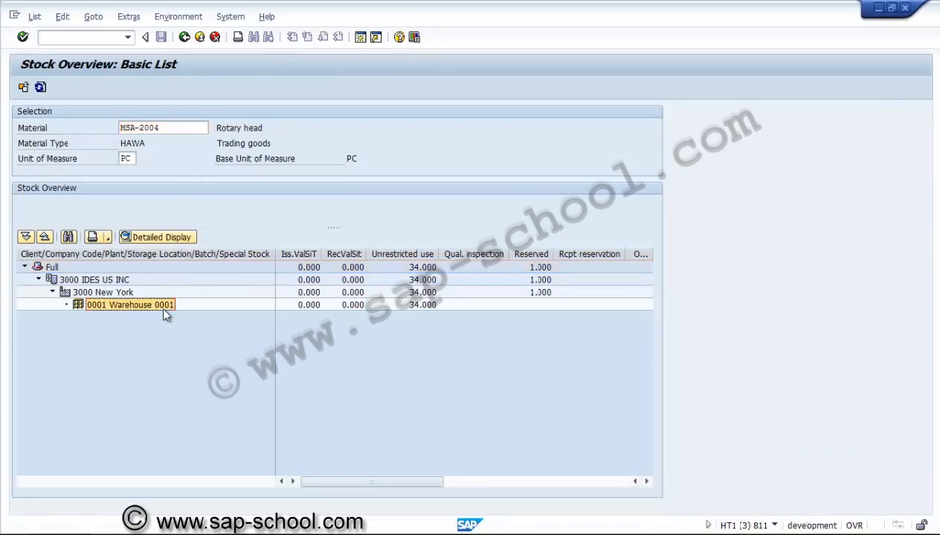
{"action": "left_click", "coordinate": [419, 306]}
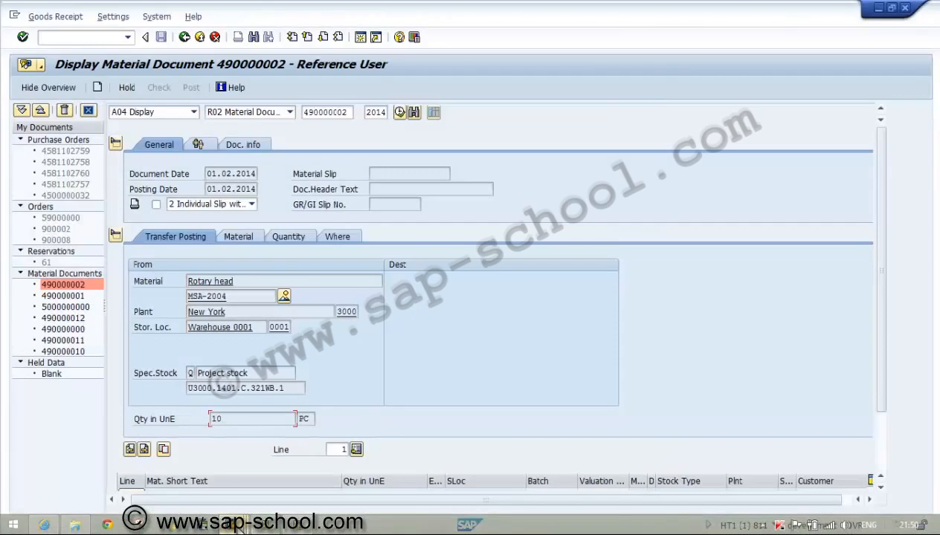
Switch to the Change Project session, open the WBS element overview of U3000.1401 and show the system status of its elements
{"action": "mouse_move", "coordinate": [243, 527]}
{"action": "left_click", "coordinate": [416, 456]}
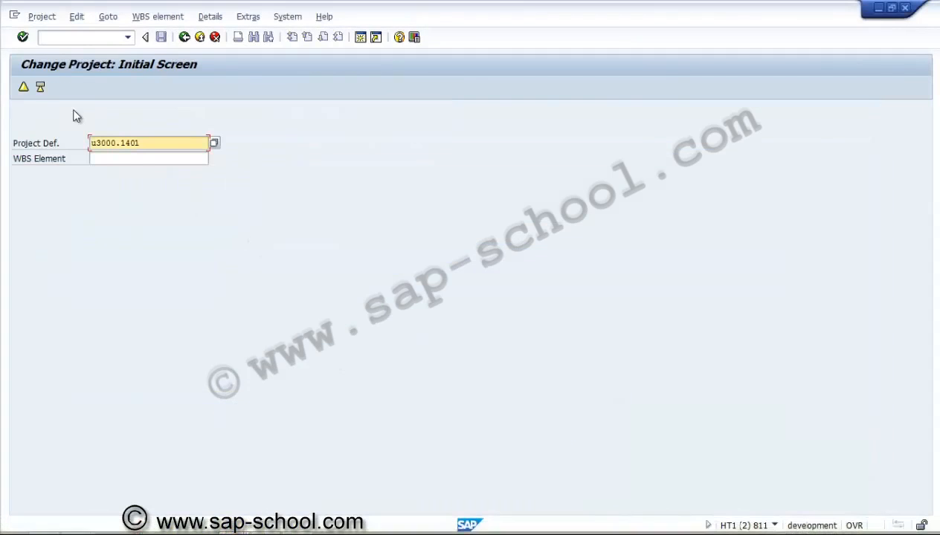
{"action": "left_click", "coordinate": [24, 88]}
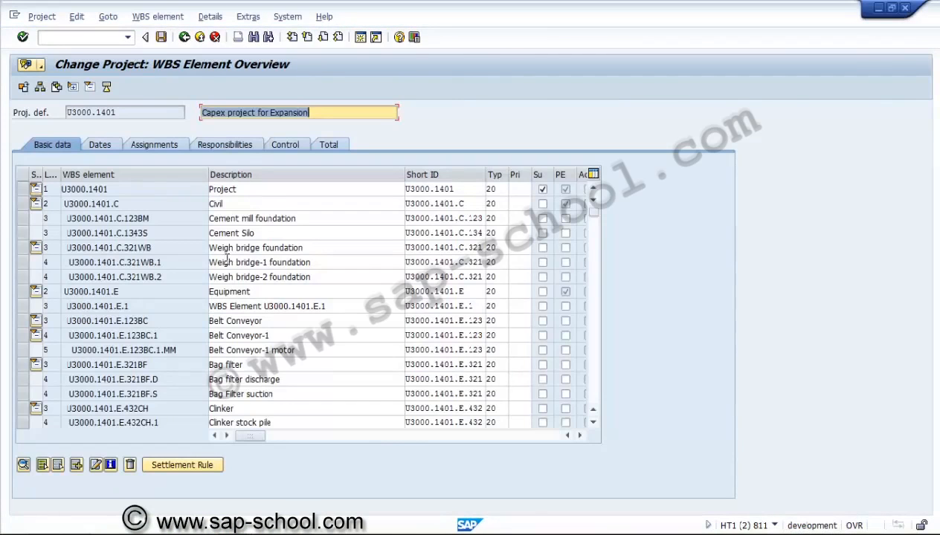
{"action": "left_click", "coordinate": [581, 437]}
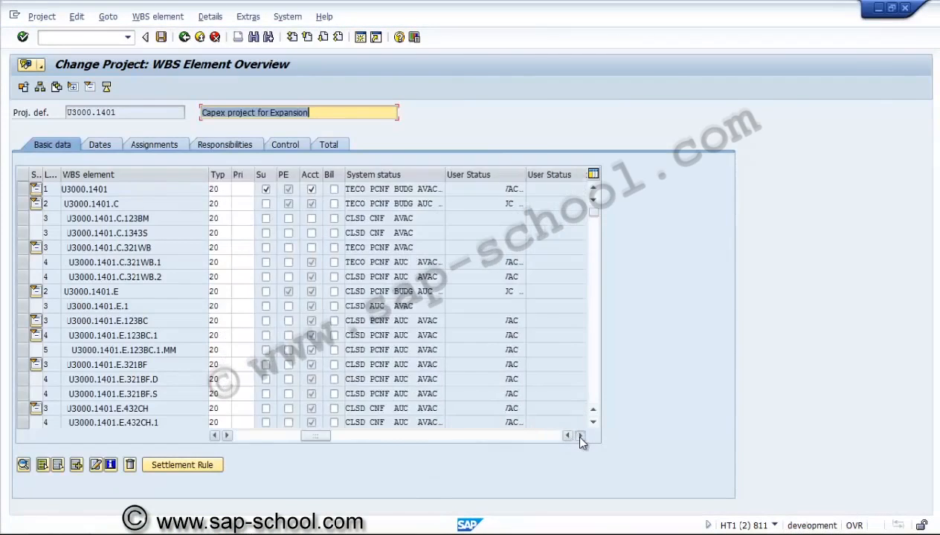
{"action": "left_click", "coordinate": [581, 436]}
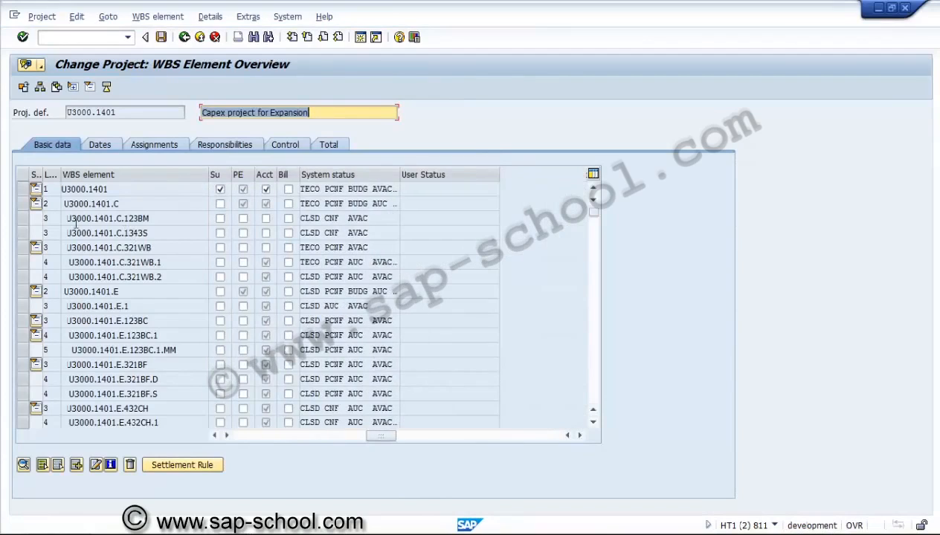
Try to set the status of the top-level WBS element U3000.1401 to closed
{"action": "left_click", "coordinate": [23, 206]}
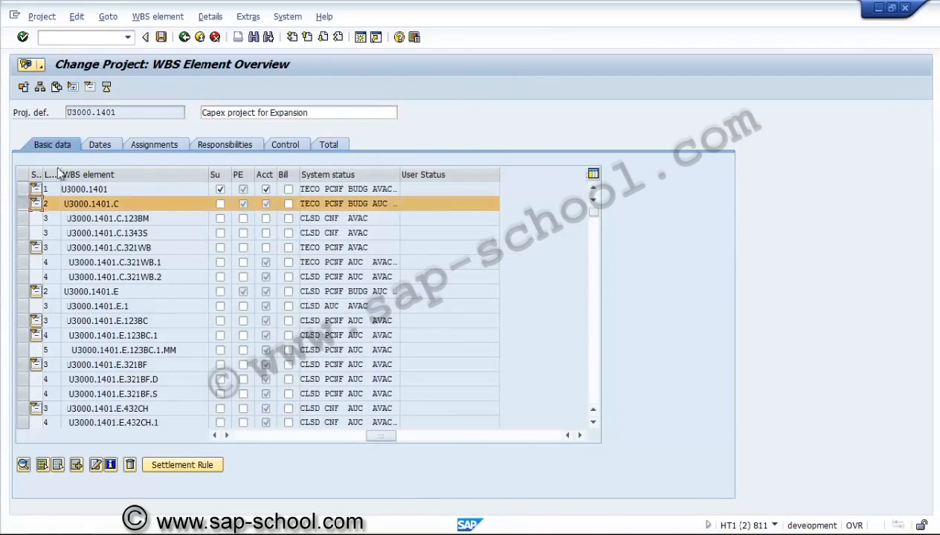
{"action": "left_click", "coordinate": [23, 190]}
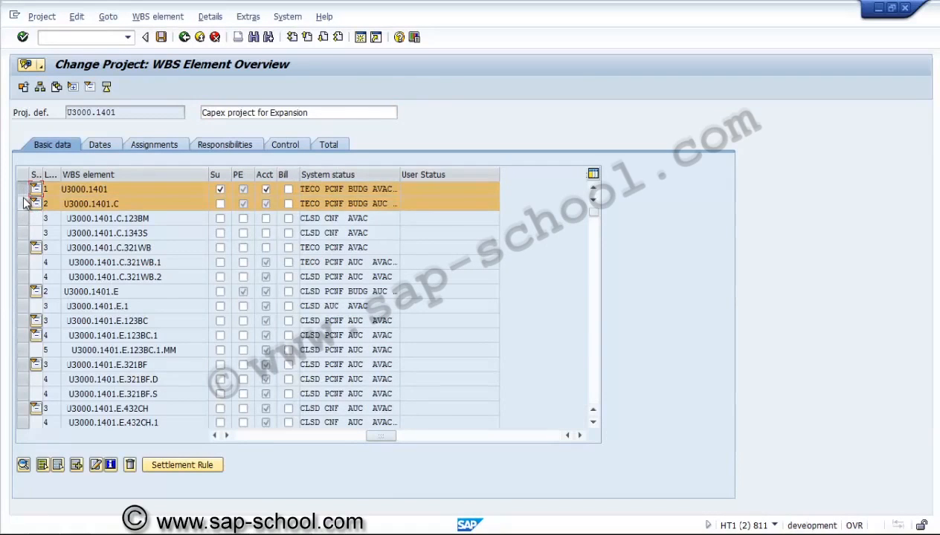
{"action": "left_click", "coordinate": [23, 204]}
{"action": "left_click", "coordinate": [76, 16]}
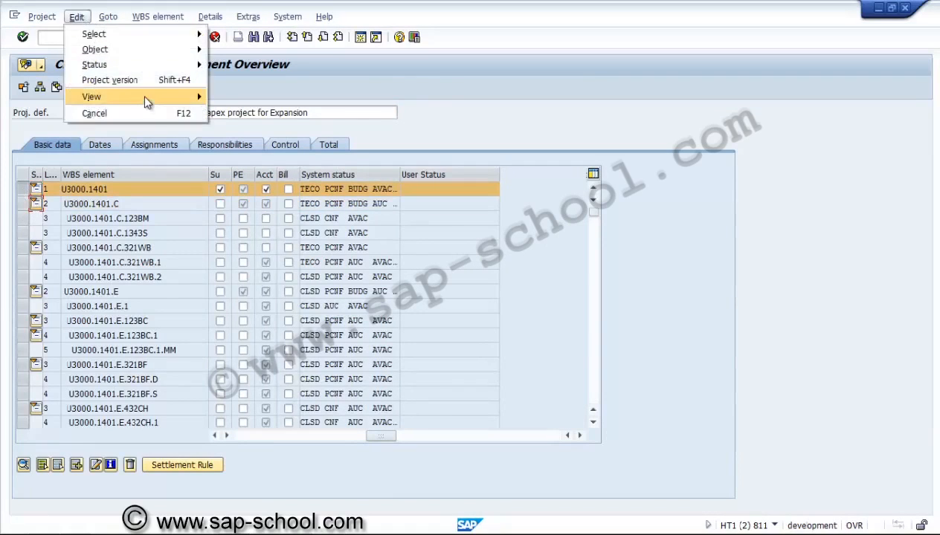
{"action": "mouse_move", "coordinate": [150, 63]}
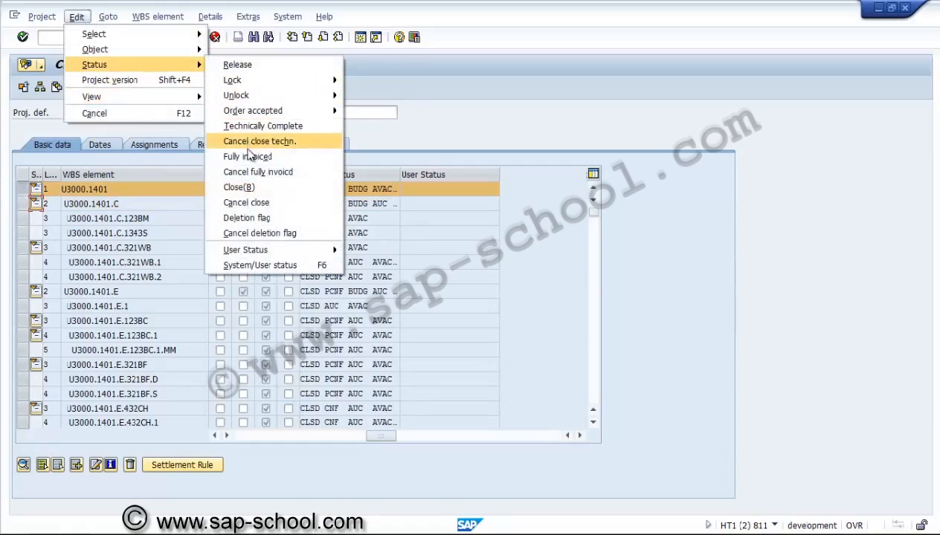
{"action": "left_click", "coordinate": [246, 187]}
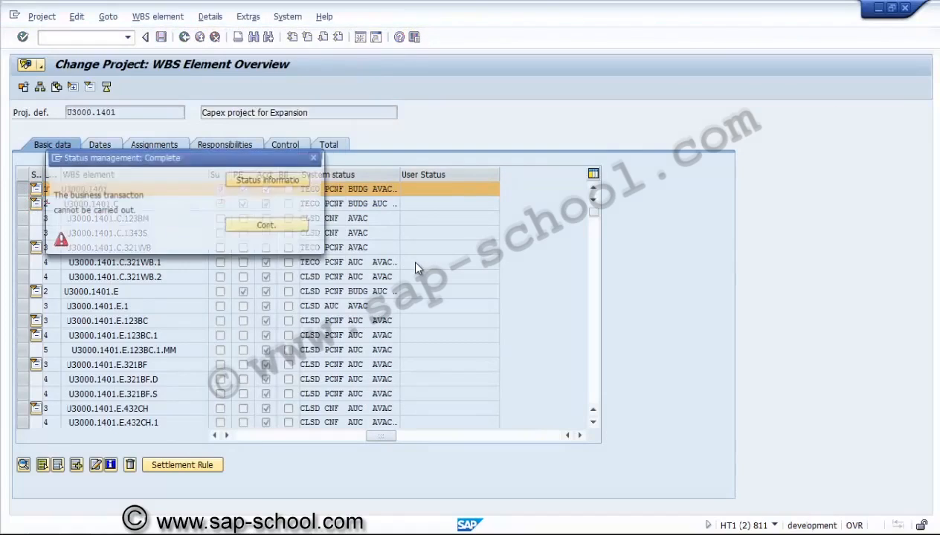
Read the status check's error log for the blocked closing of U3000.1401, and dismiss the messages
{"action": "left_click", "coordinate": [283, 183]}
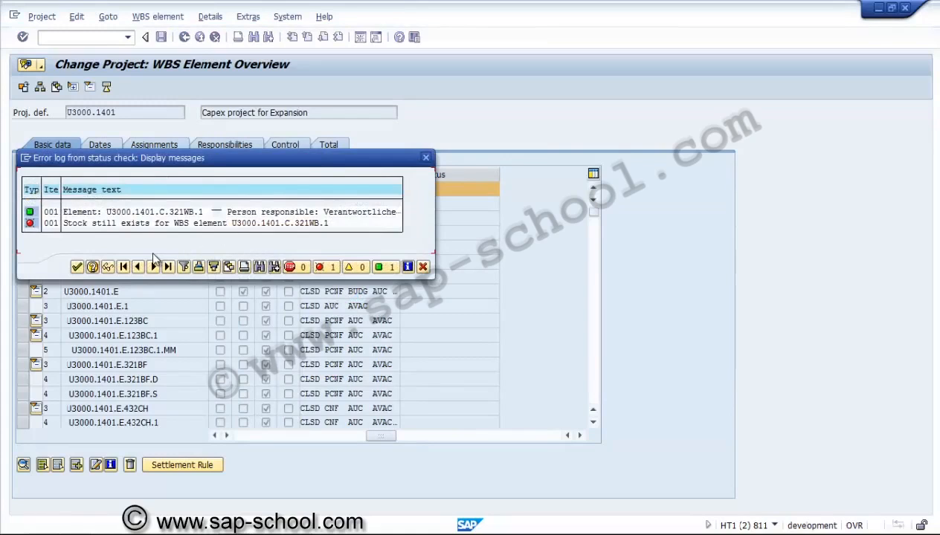
{"action": "left_click", "coordinate": [78, 266]}
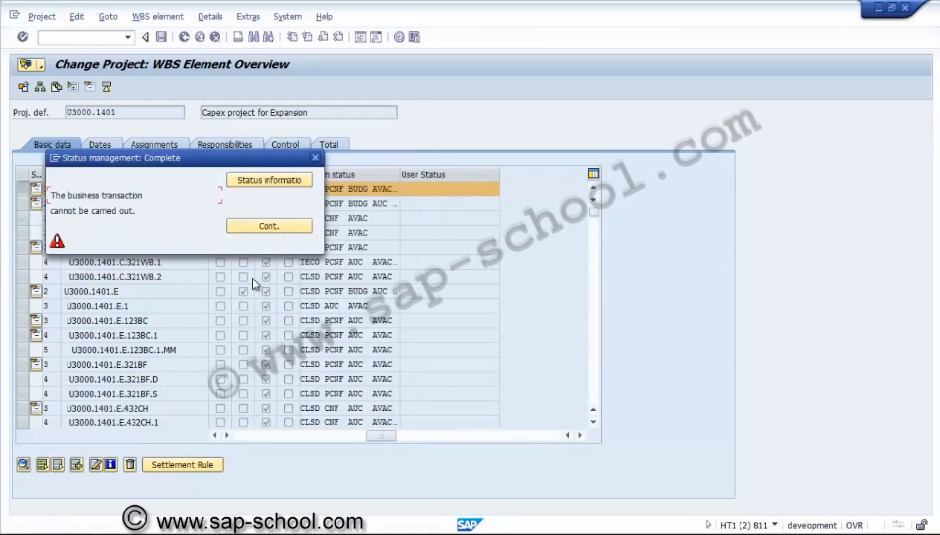
{"action": "left_click", "coordinate": [254, 228]}
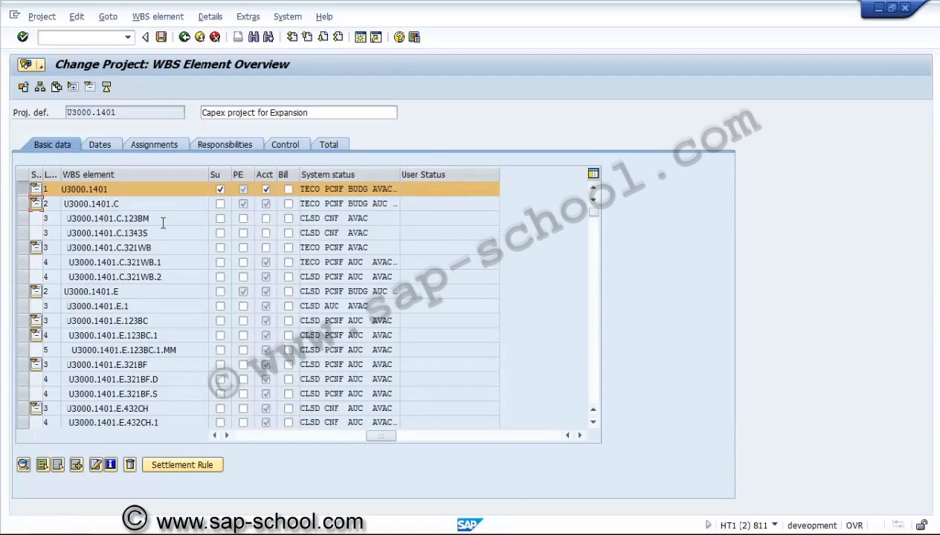
Switch to the free SAP session and run MBBS to list the valuated project stock of WBS element U3000.1401.C.321WB.1
{"action": "key", "text": "alt+Tab"}
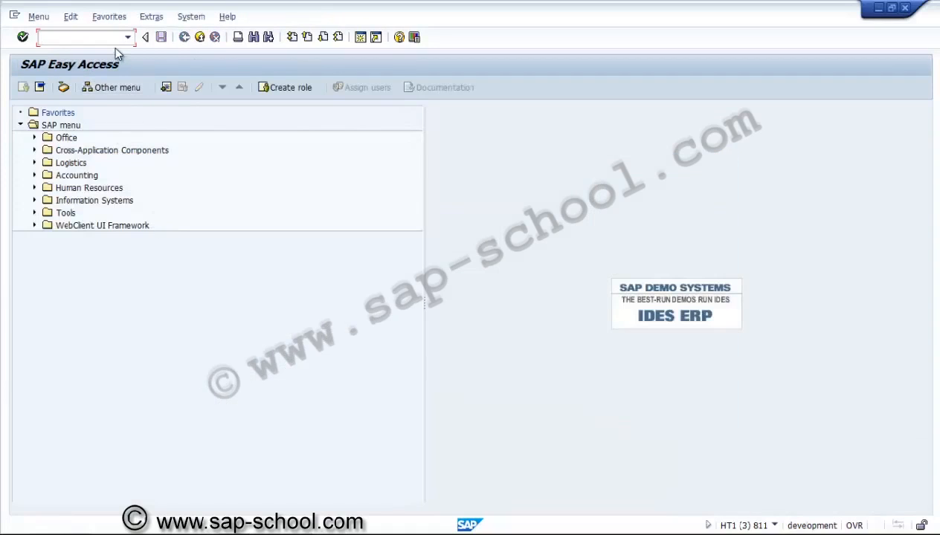
{"action": "type", "text": "mbbs"}
{"action": "key", "text": "Return"}
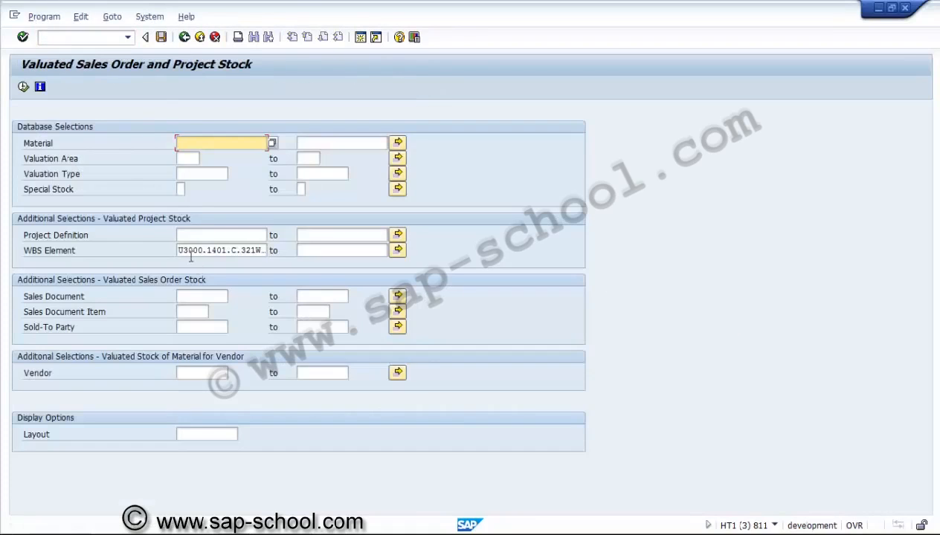
{"action": "left_click", "coordinate": [190, 254]}
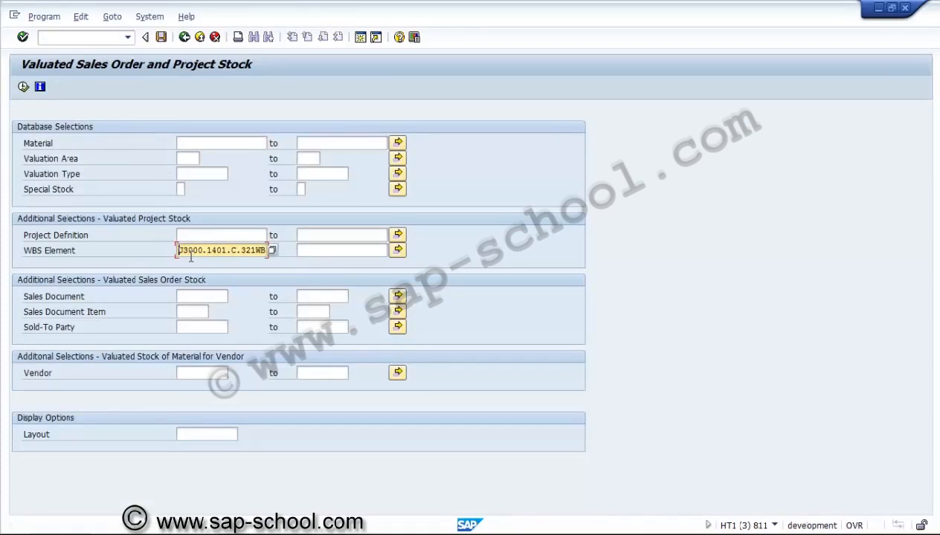
{"action": "key", "text": "F8"}
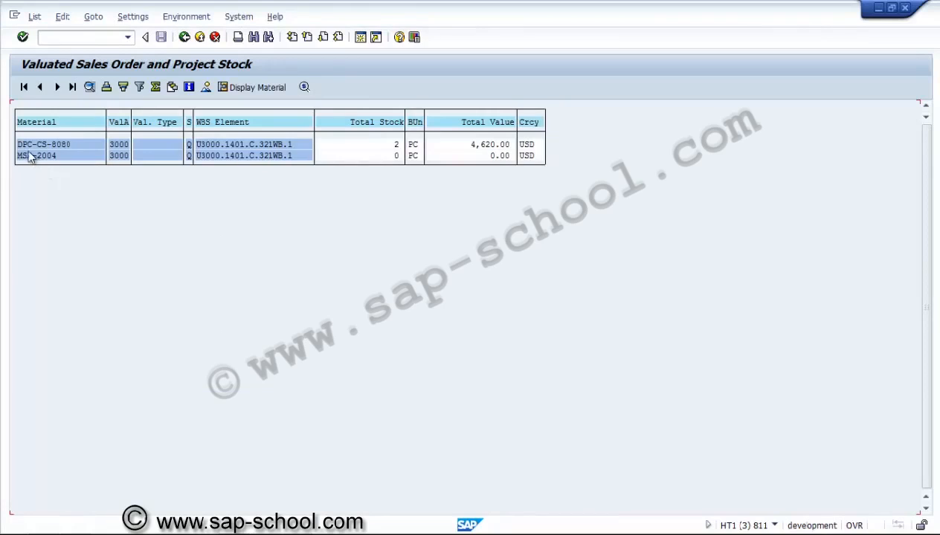
Copy material number DPC-CS-8080 from the stock list, and start a new transfer posting in the material document session
{"action": "left_click_drag", "start_coordinate": [16, 144], "coordinate": [78, 145]}
{"action": "key", "text": "ctrl+c"}
{"action": "left_click", "coordinate": [232, 284]}
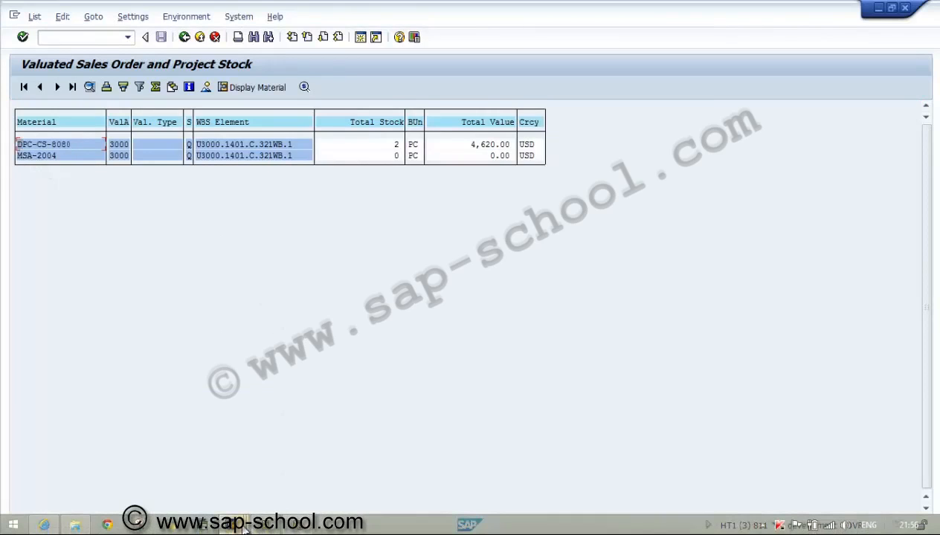
{"action": "mouse_move", "coordinate": [245, 524]}
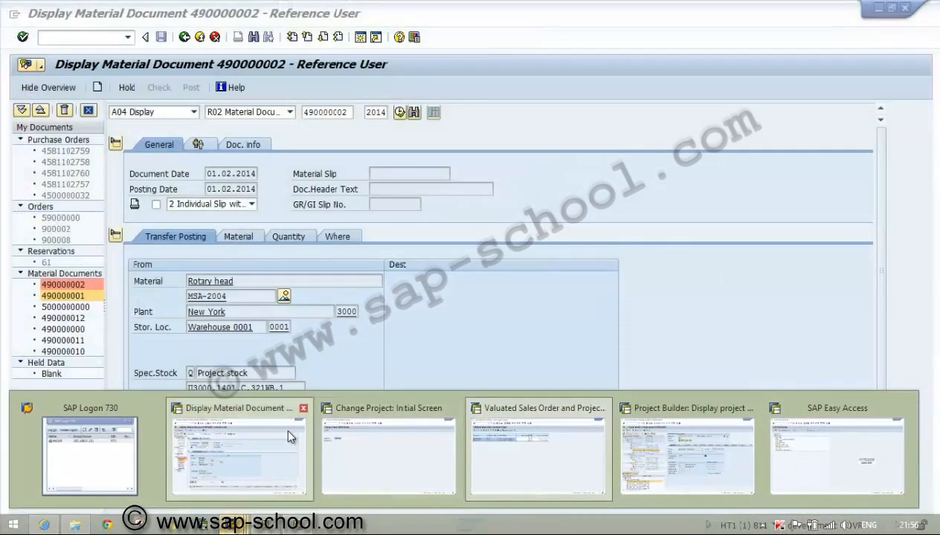
{"action": "left_click", "coordinate": [284, 430]}
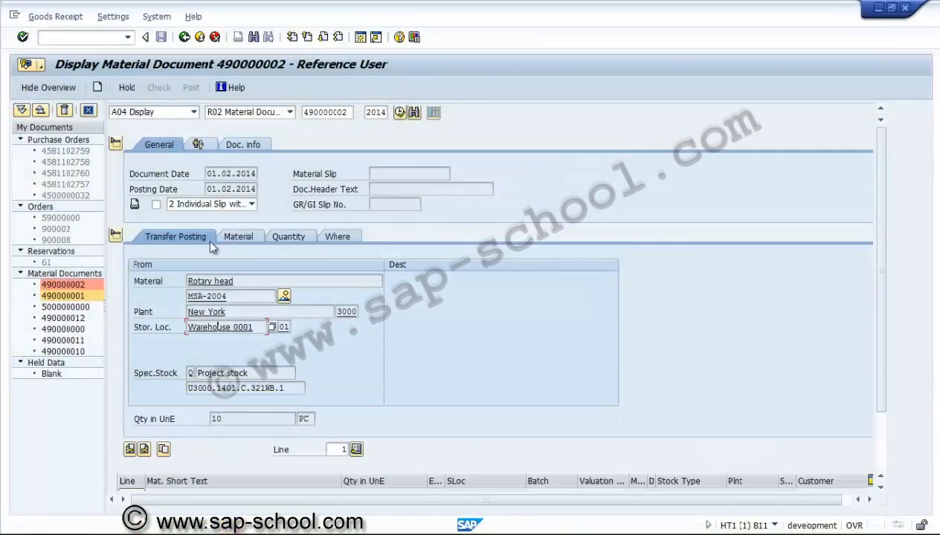
{"action": "left_click", "coordinate": [193, 111]}
{"action": "left_click", "coordinate": [171, 136]}
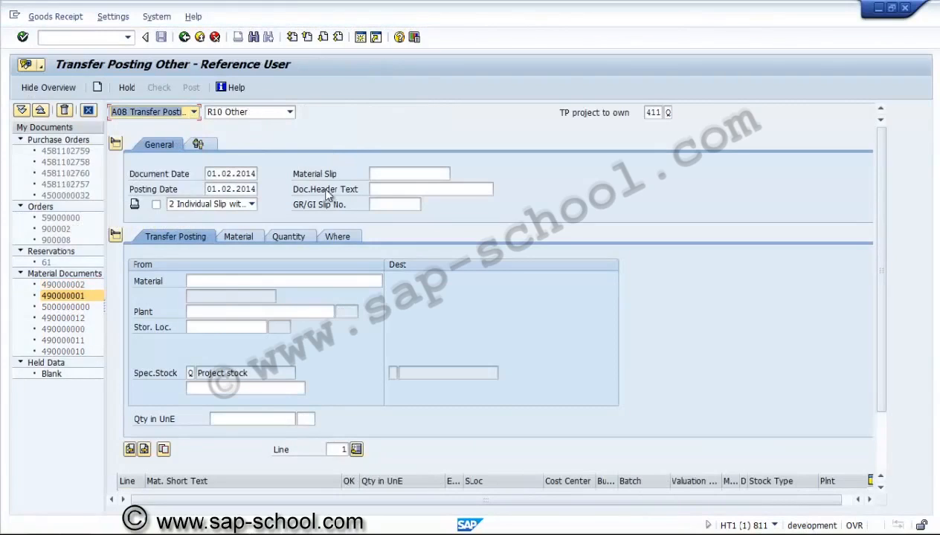
Enter the copied material DPC-CS-8080 as the transfer source, with plant 3000 and storage location 0001
{"action": "left_click", "coordinate": [277, 280]}
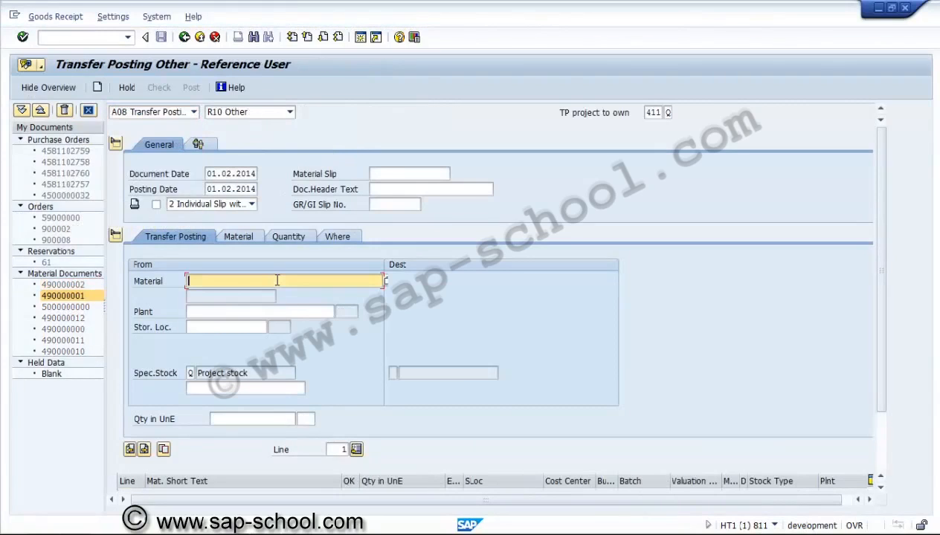
{"action": "key", "text": "ctrl+v"}
{"action": "key", "text": "Return"}
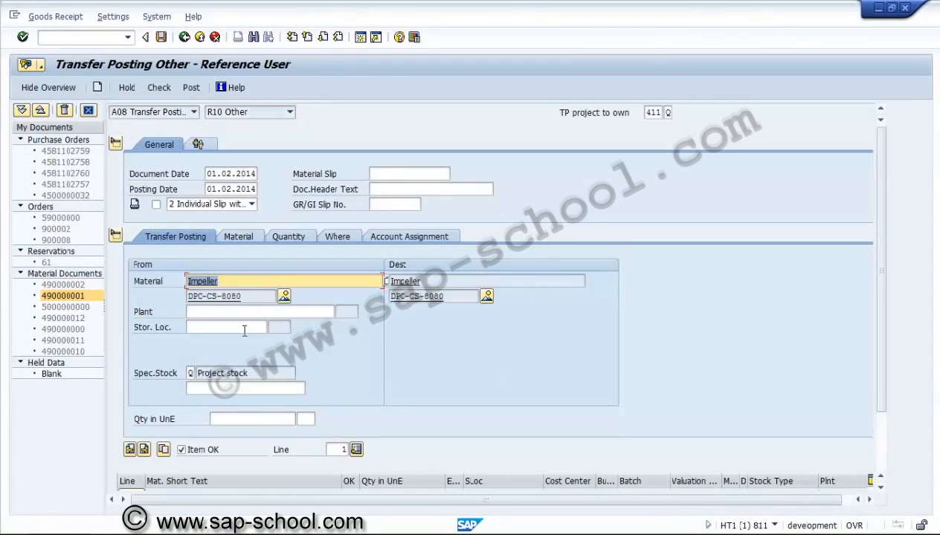
{"action": "left_click", "coordinate": [244, 313]}
{"action": "type", "text": "3000"}
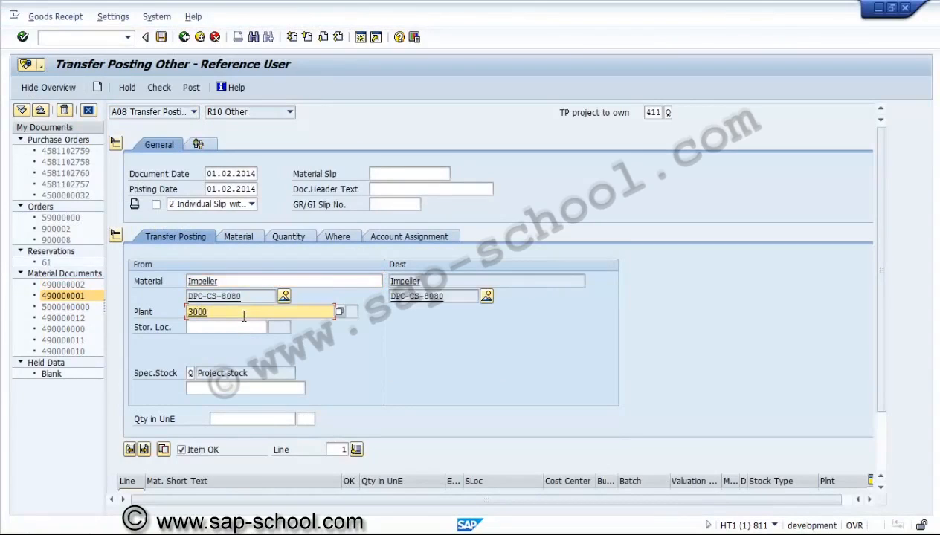
{"action": "key", "text": "Tab"}
{"action": "type", "text": "0001"}
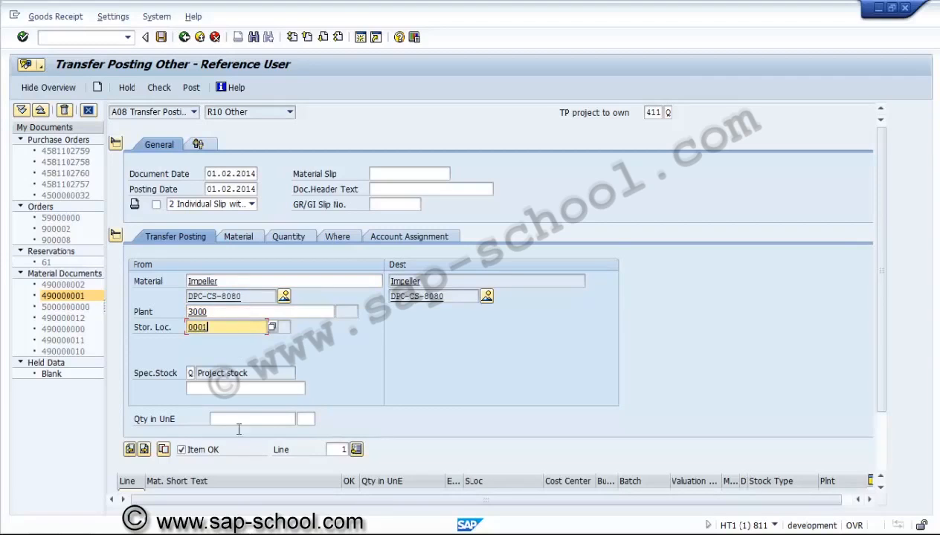
Copy WBS element U3000.1401.C.321WB.1 from the stock list into the source project stock, and set the transfer quantity to 2
{"action": "left_click", "coordinate": [237, 388]}
{"action": "key", "text": "F4"}
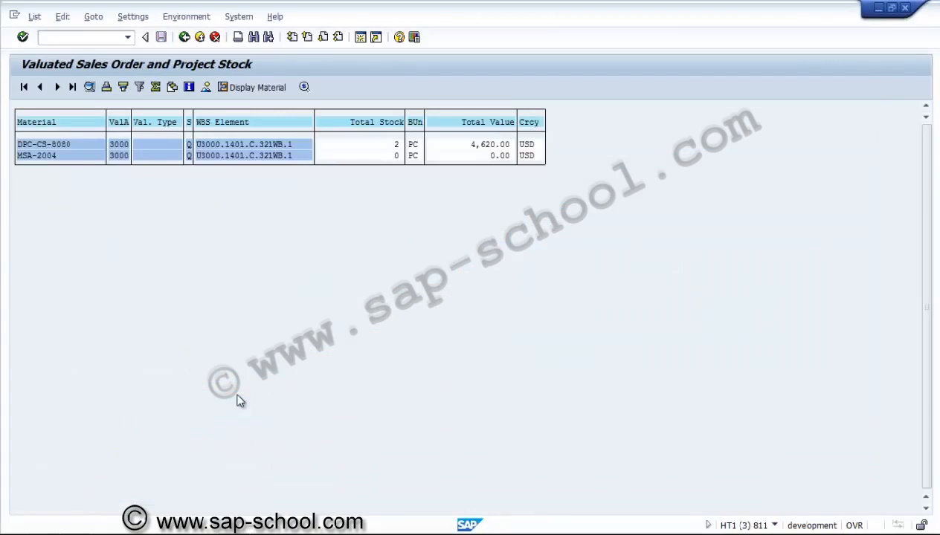
{"action": "left_click_drag", "start_coordinate": [197, 146], "coordinate": [293, 145]}
{"action": "key", "text": "ctrl+c"}
{"action": "key", "text": "F3"}
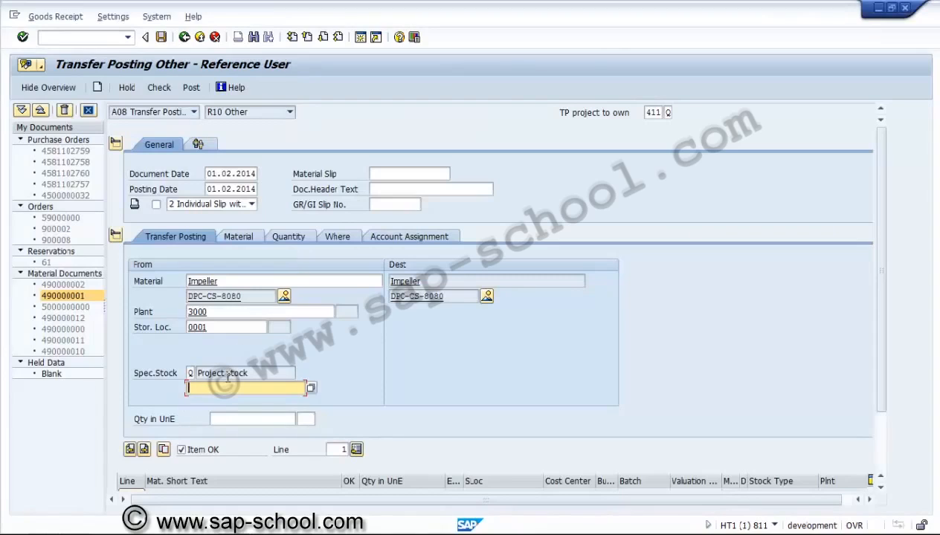
{"action": "key", "text": "ctrl+v"}
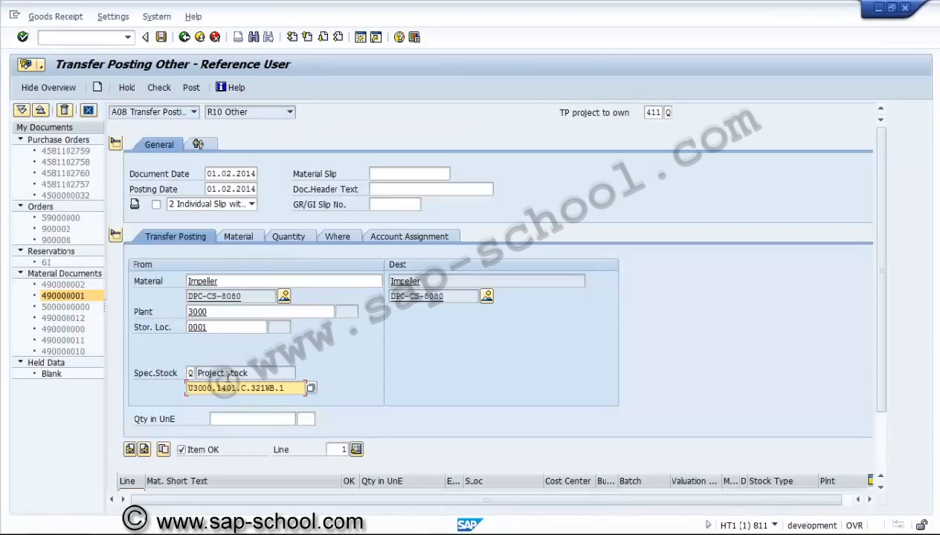
{"action": "left_click", "coordinate": [238, 420]}
{"action": "key", "text": "alt+Tab"}
{"action": "key", "text": "alt+Tab"}
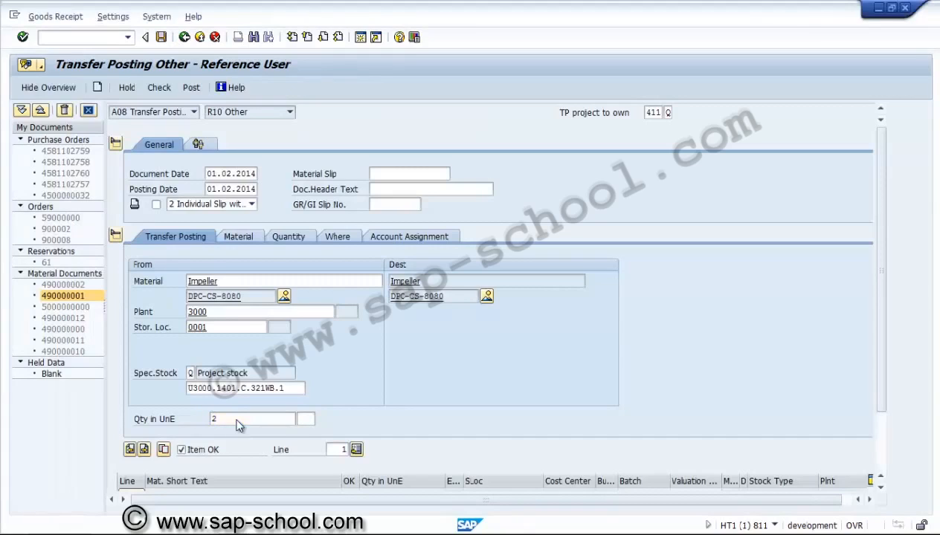
{"action": "key", "text": "Return"}
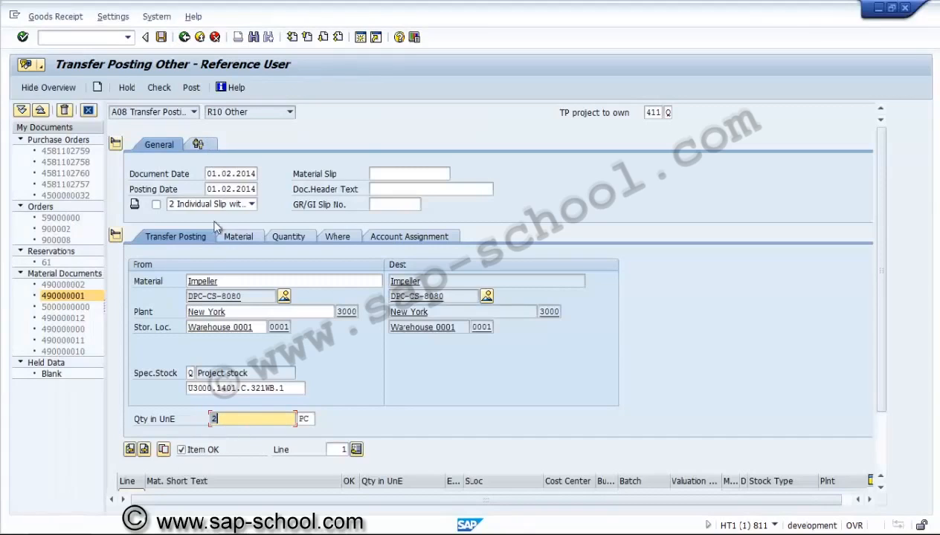
Enter material slip 35621651 and post the impeller's transfer from project to own stock
{"action": "left_click", "coordinate": [386, 173]}
{"action": "type", "text": "35621651"}
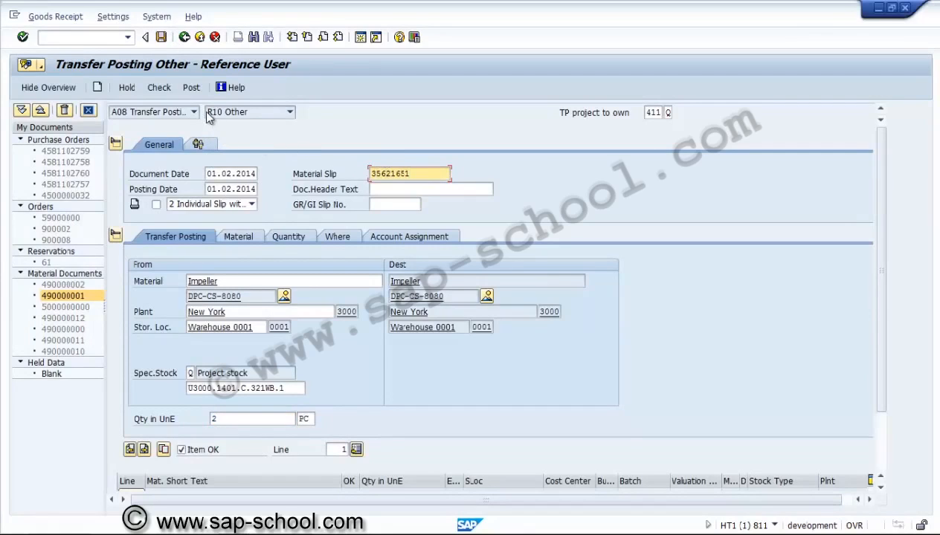
{"action": "left_click", "coordinate": [196, 87]}
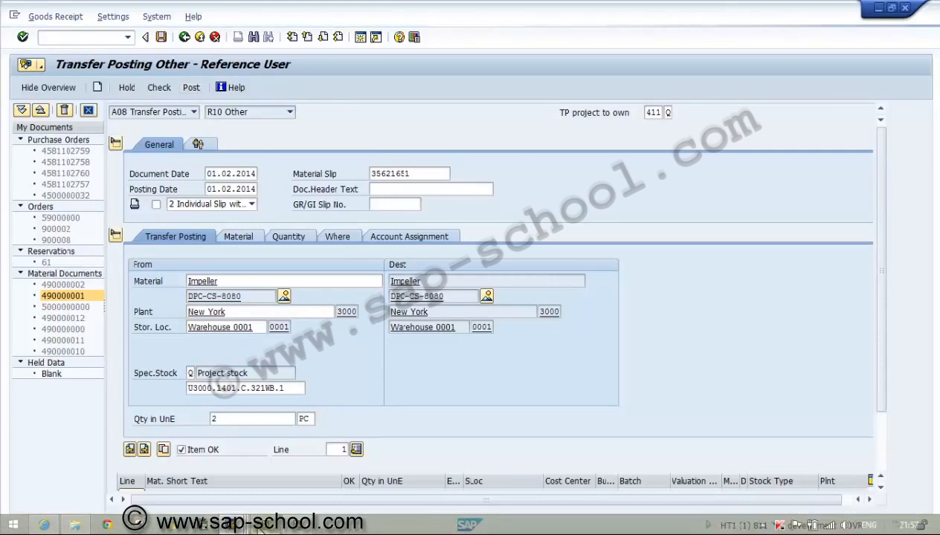
Rerun the valuated project stock list for U3000.1401.C.321WB.1 and check it against the transfer posting session
{"action": "mouse_move", "coordinate": [242, 527]}
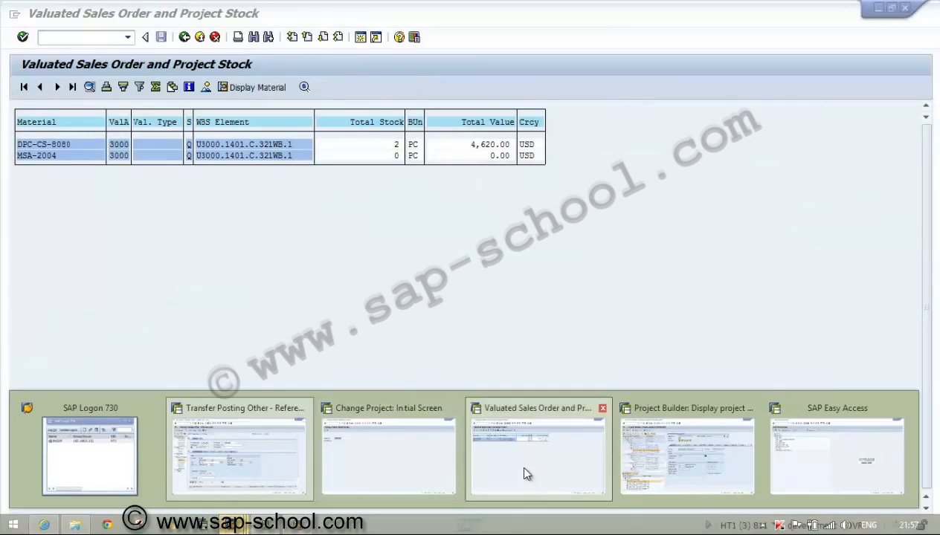
{"action": "left_click", "coordinate": [526, 473]}
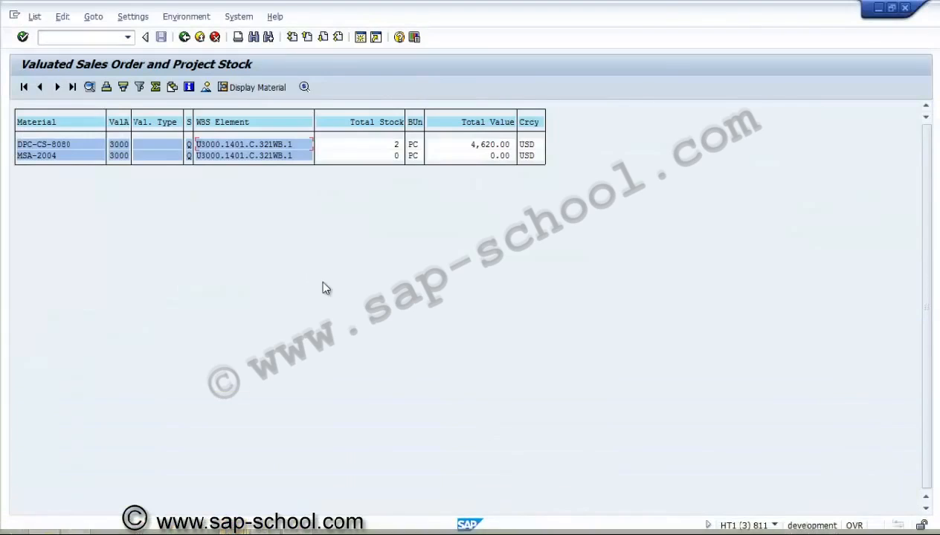
{"action": "left_click", "coordinate": [189, 41]}
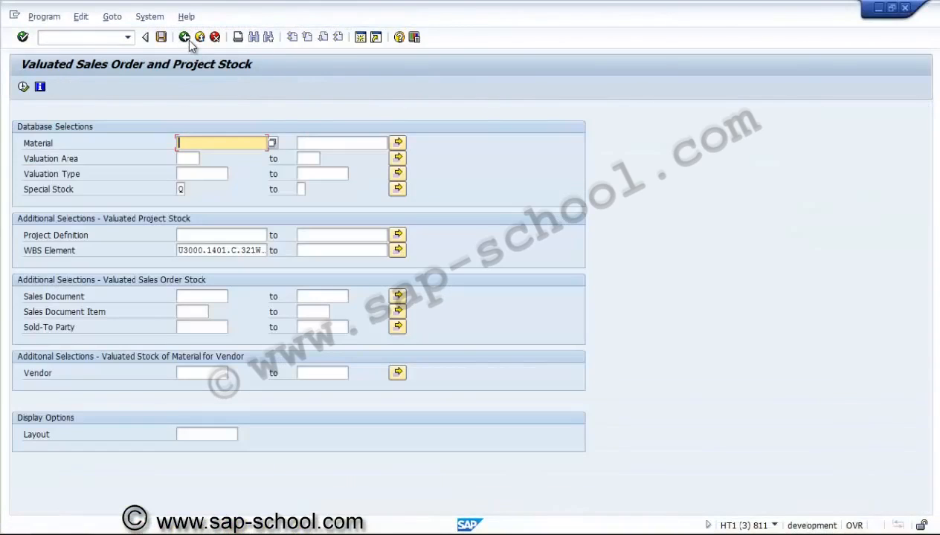
{"action": "key", "text": "alt+Tab"}
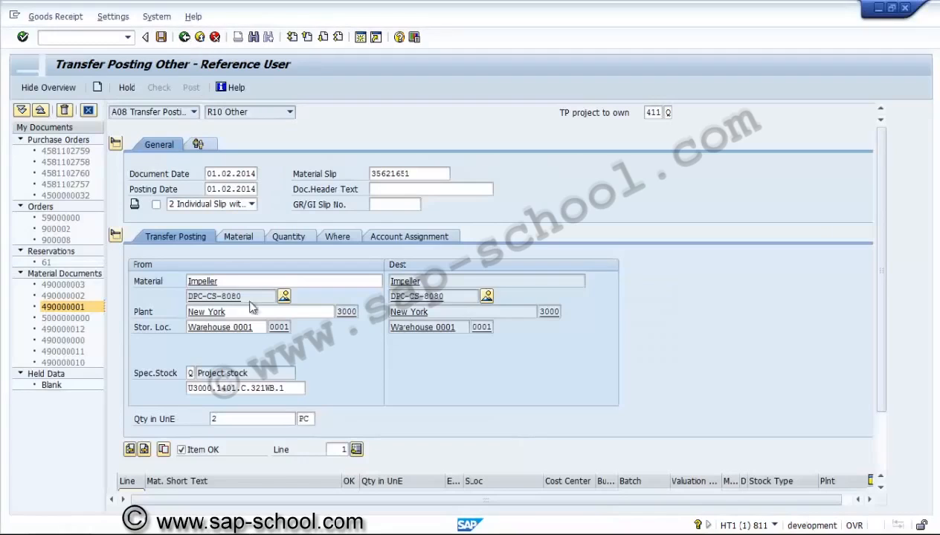
{"action": "key", "text": "alt+Tab"}
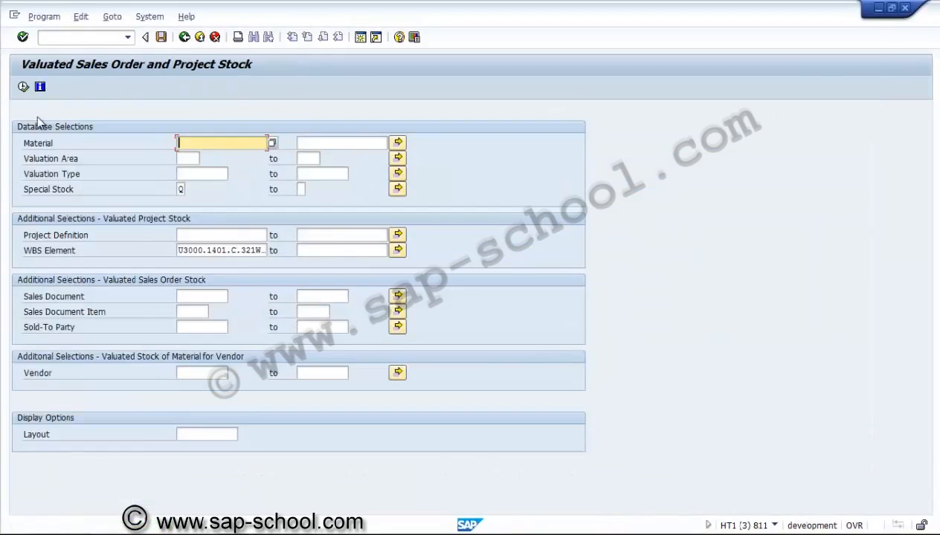
{"action": "left_click", "coordinate": [23, 87]}
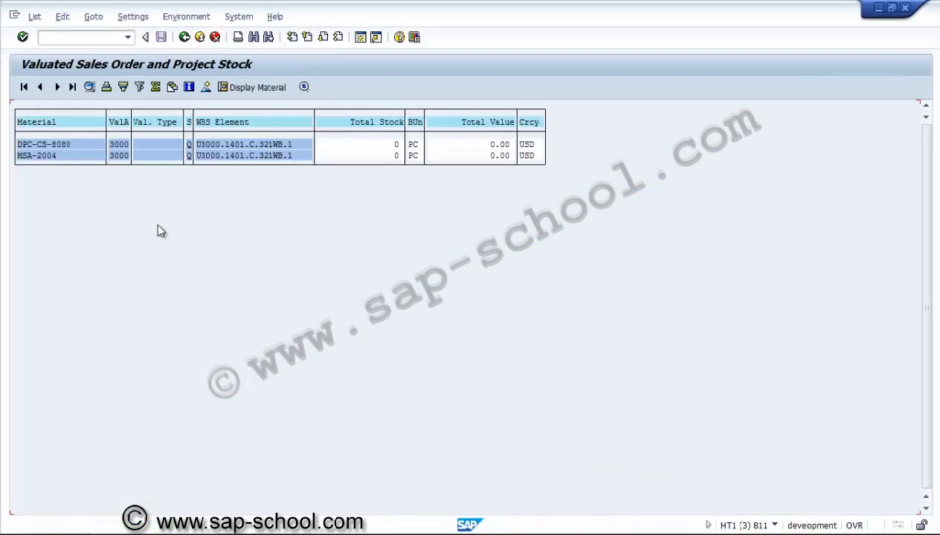
{"action": "key", "text": "alt+Tab"}
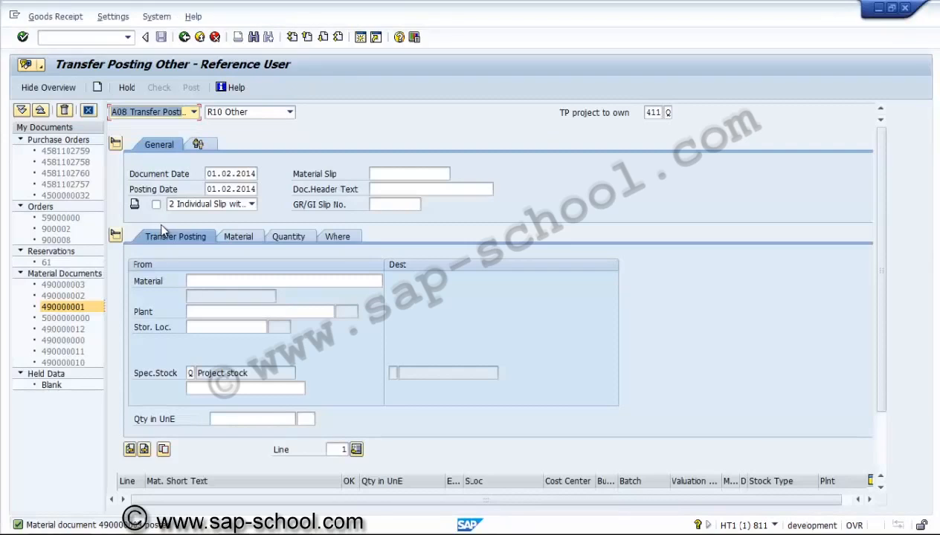
{"action": "key", "text": "alt+Tab"}
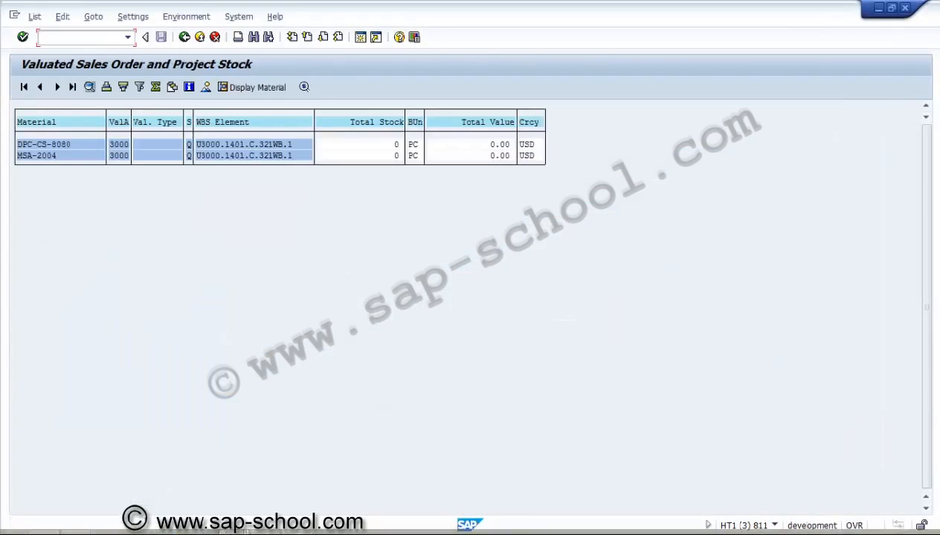
Switch to the Change Project session and open project U3000.1401 in its WBS element overview
{"action": "mouse_move", "coordinate": [249, 530]}
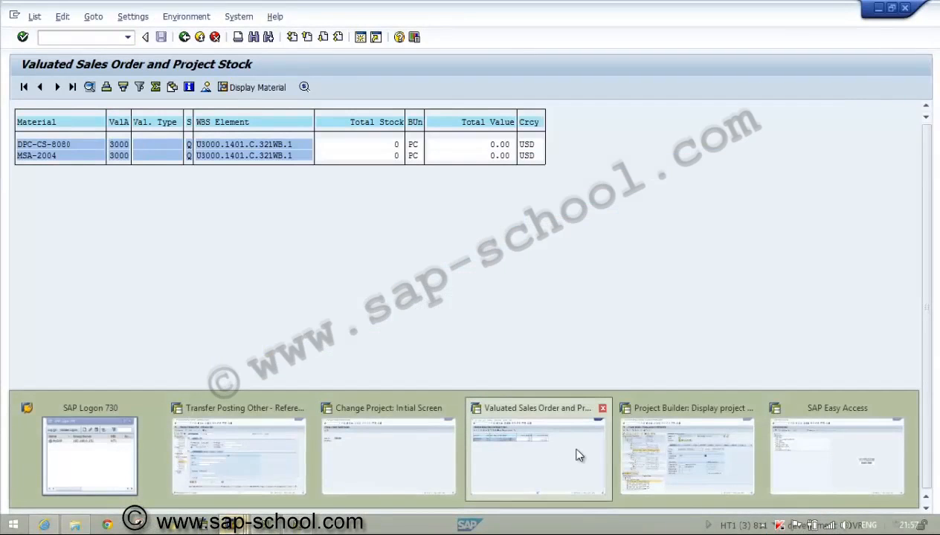
{"action": "left_click", "coordinate": [420, 436]}
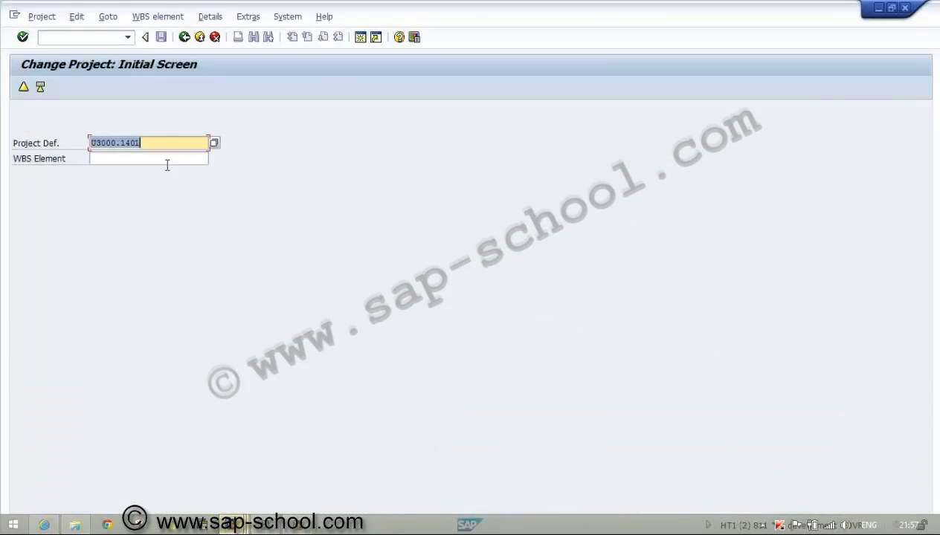
{"action": "left_click", "coordinate": [28, 90]}
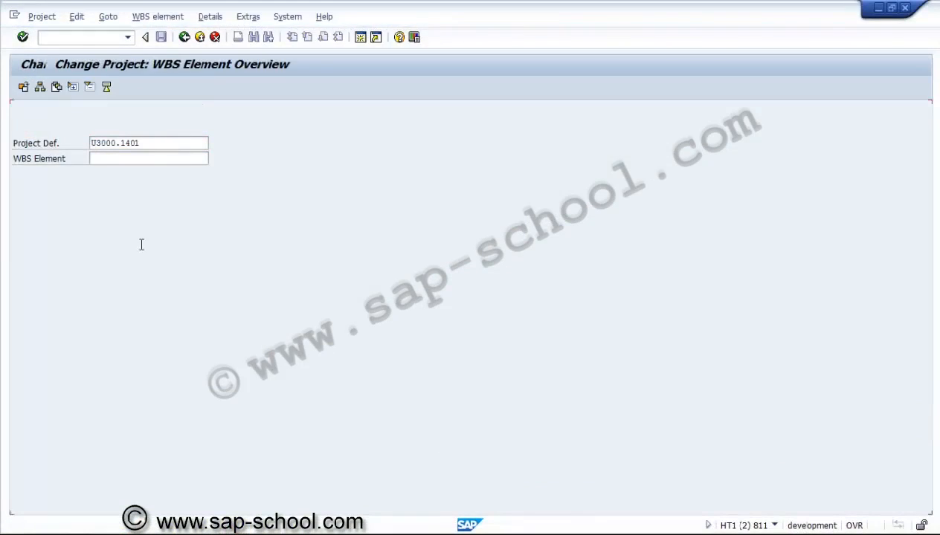
Set the Close status on top WBS element U3000.1401, check the system status of the elements, and save the project
{"action": "left_click", "coordinate": [34, 189]}
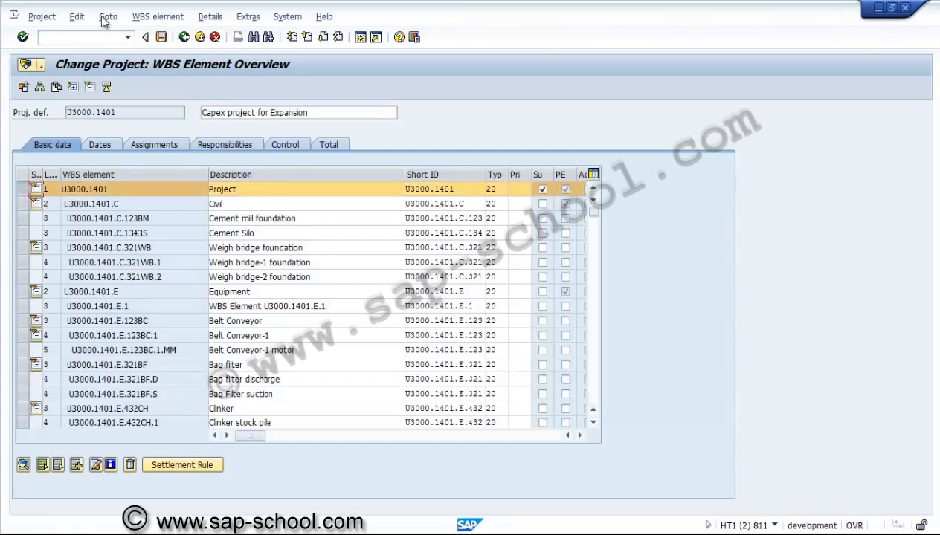
{"action": "left_click", "coordinate": [77, 16]}
{"action": "mouse_move", "coordinate": [119, 65]}
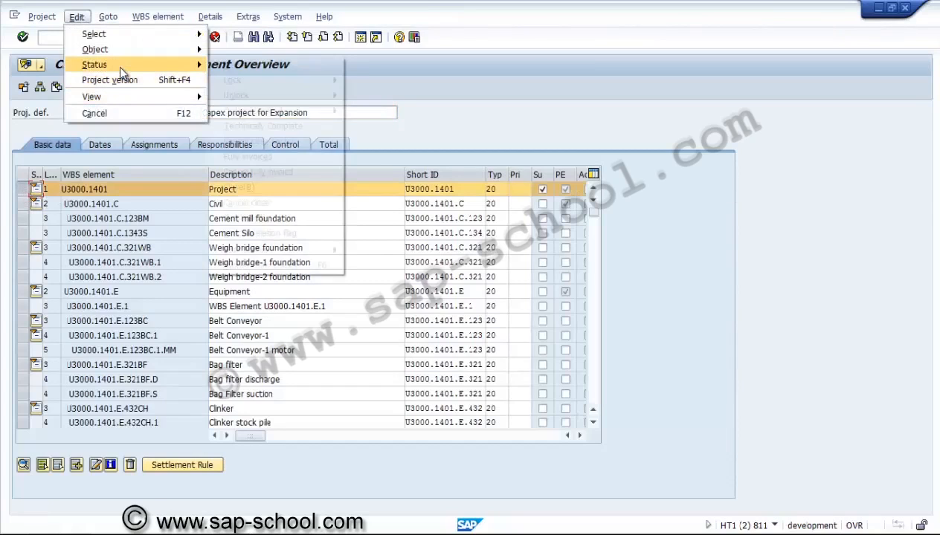
{"action": "left_click", "coordinate": [261, 186]}
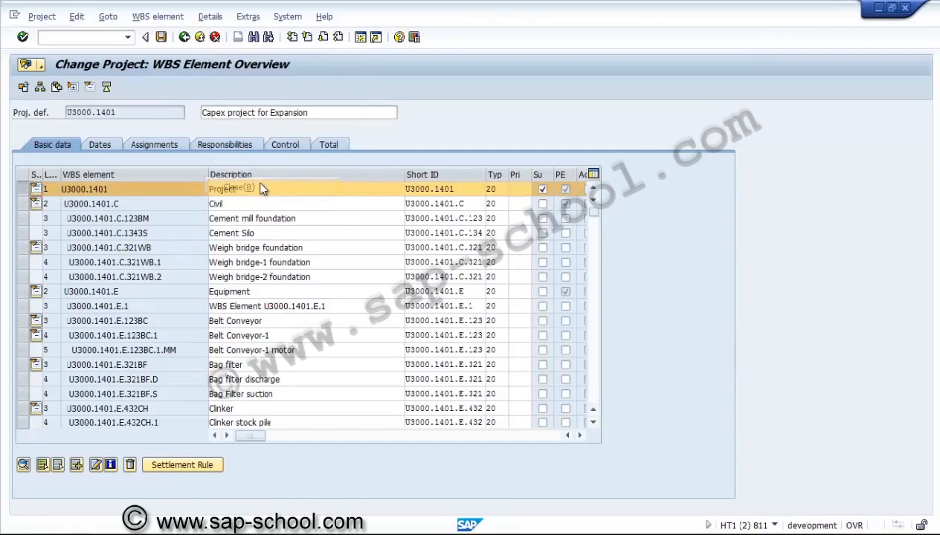
{"action": "left_click", "coordinate": [369, 436]}
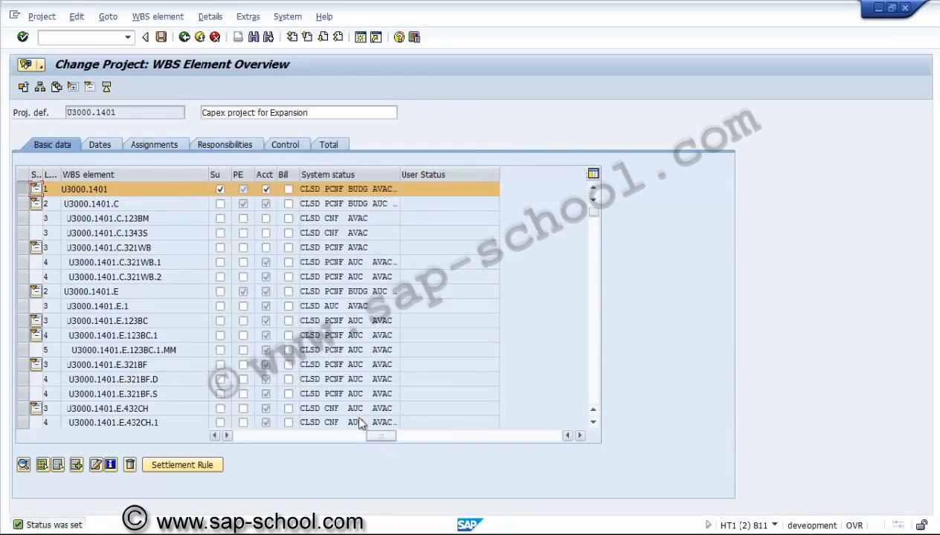
{"action": "left_click", "coordinate": [161, 37]}
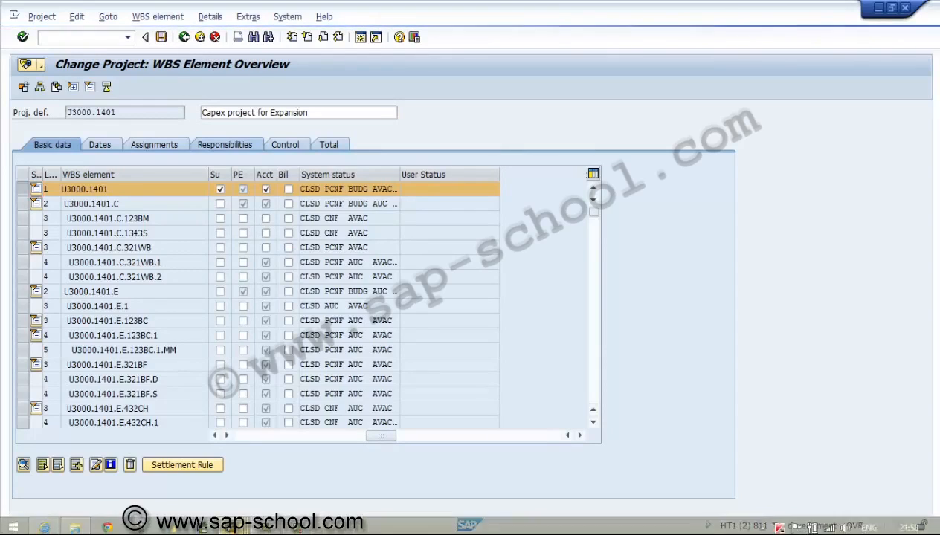
Open project U3000.1401 in the Project Builder session and compare the system status of its top WBS element and project definition
{"action": "mouse_move", "coordinate": [245, 526]}
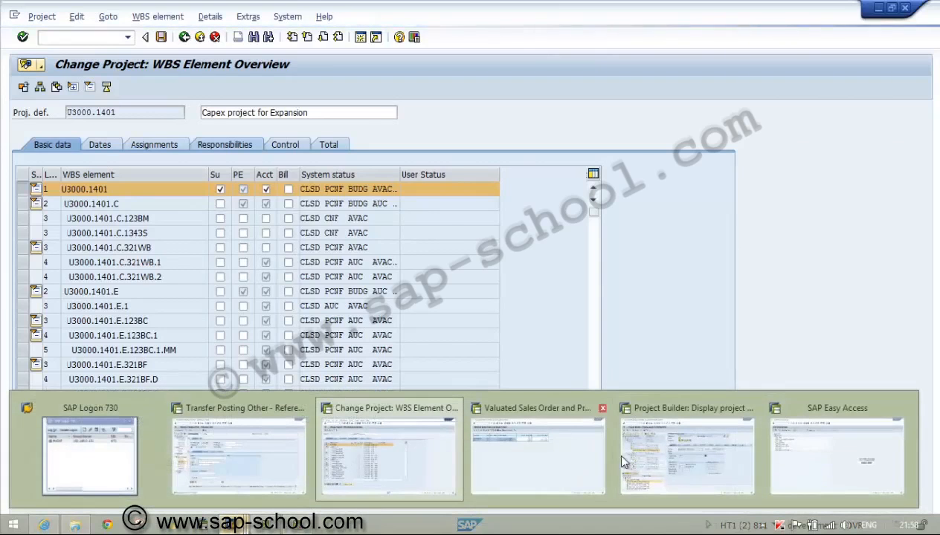
{"action": "left_click", "coordinate": [632, 450]}
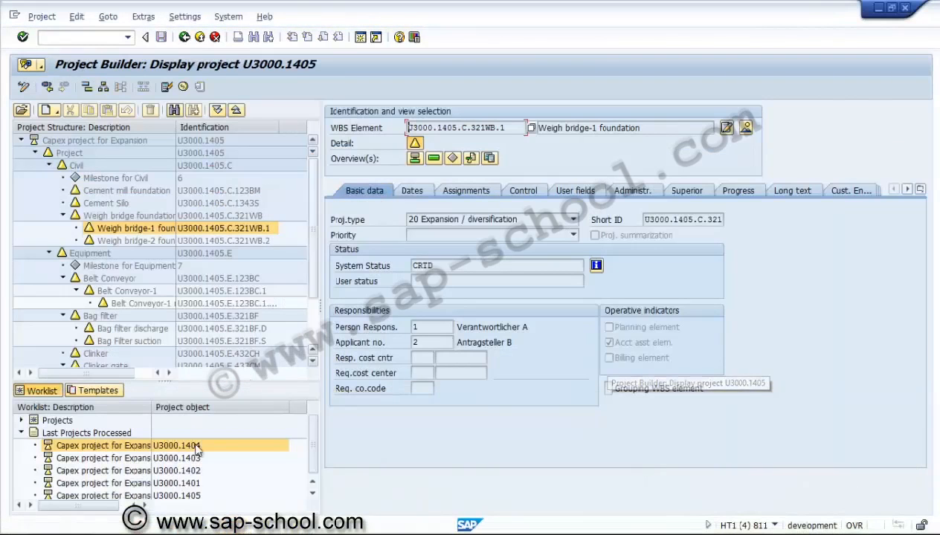
{"action": "left_click", "coordinate": [176, 483]}
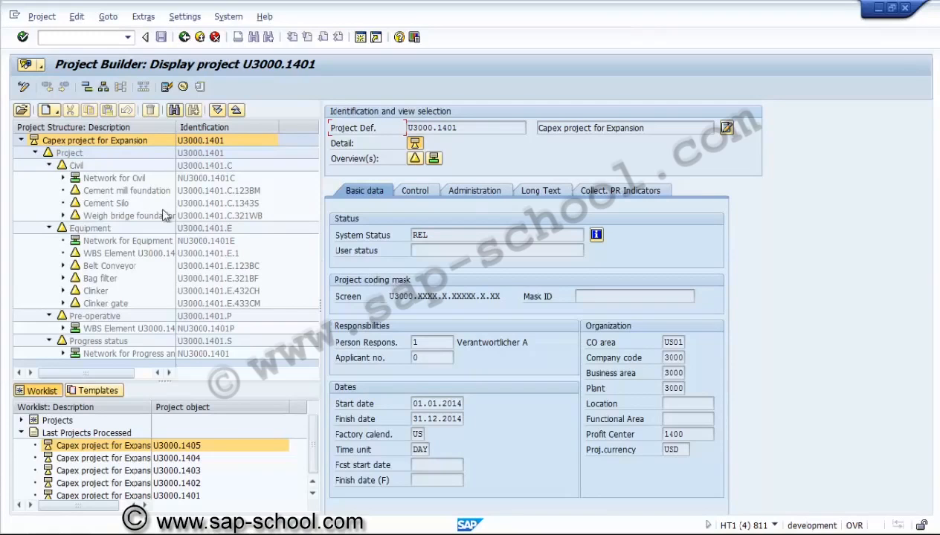
{"action": "left_click", "coordinate": [117, 154]}
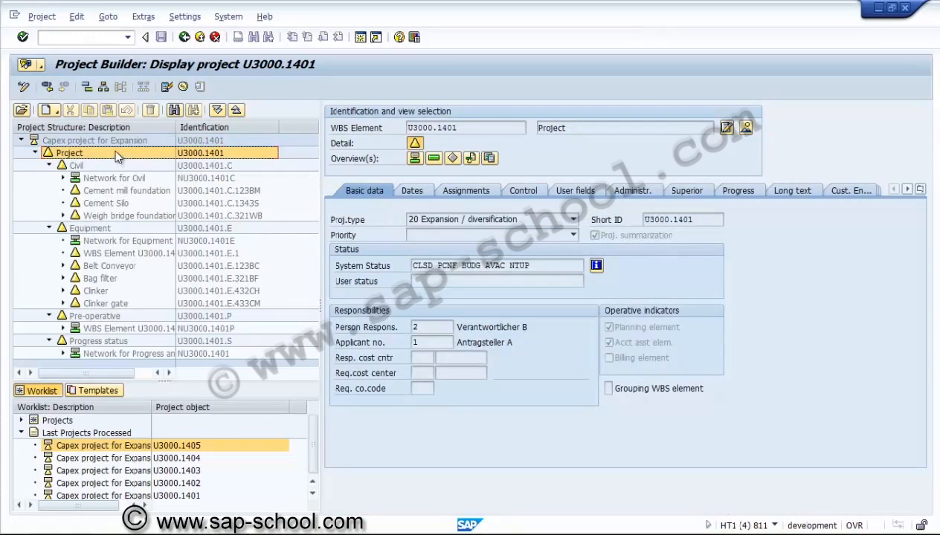
{"action": "left_click", "coordinate": [108, 142]}
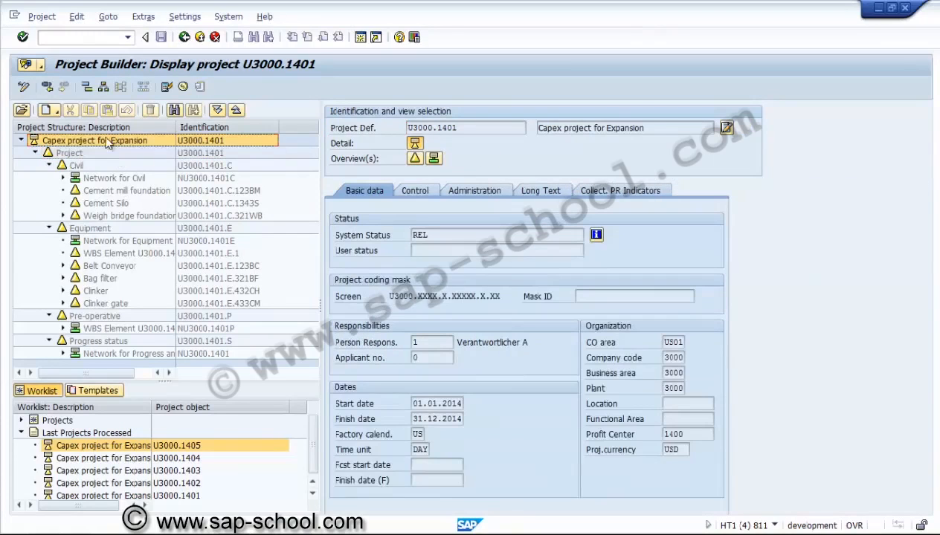
Switch project U3000.1401 to change mode and expand the Logistics folder in the SAP Easy Access session
{"action": "left_click", "coordinate": [23, 87]}
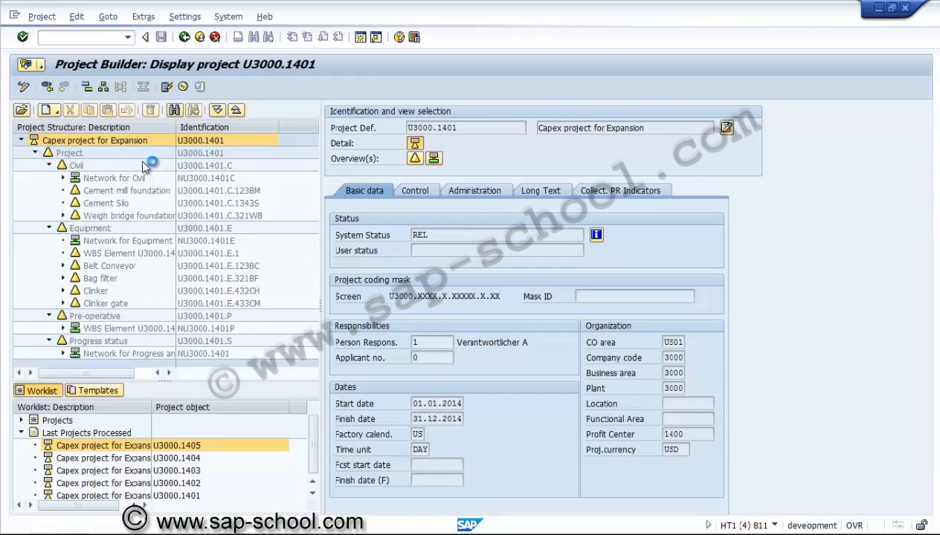
{"action": "mouse_move", "coordinate": [240, 526]}
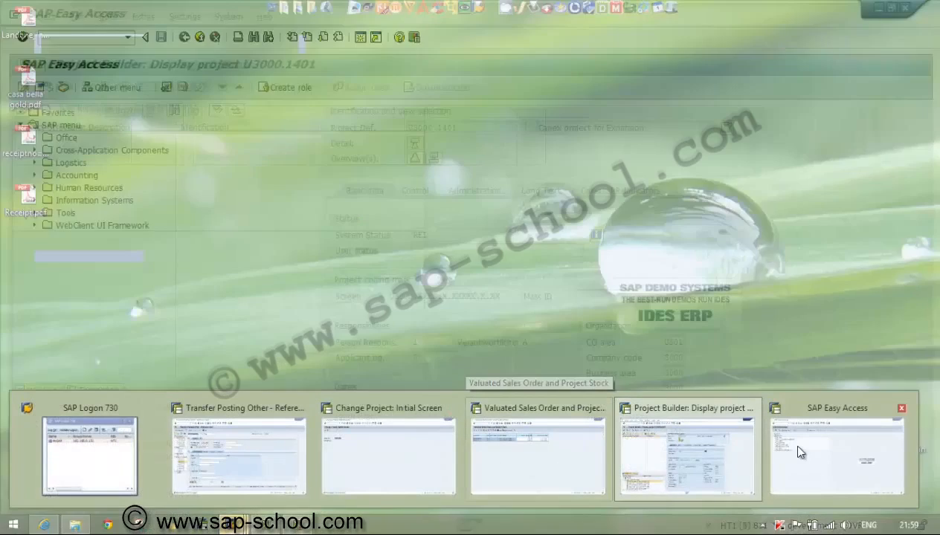
{"action": "left_click", "coordinate": [792, 446]}
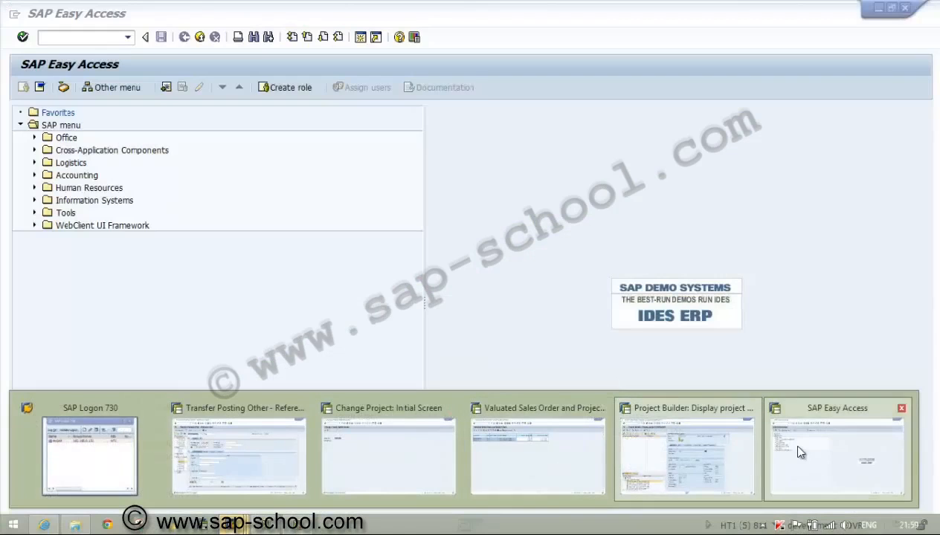
{"action": "left_click", "coordinate": [33, 164]}
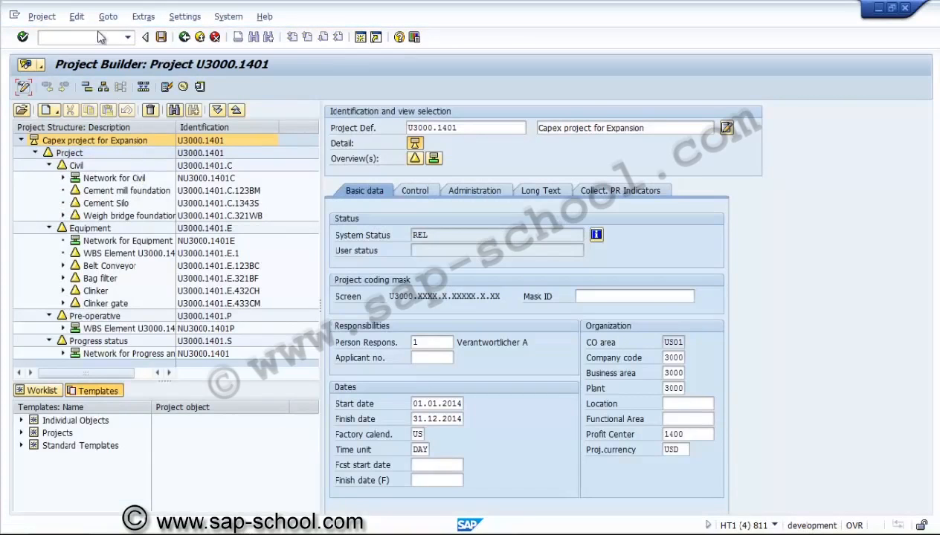
Set the Close status on the project definition U3000.1401 and save the project
{"action": "left_click", "coordinate": [82, 20]}
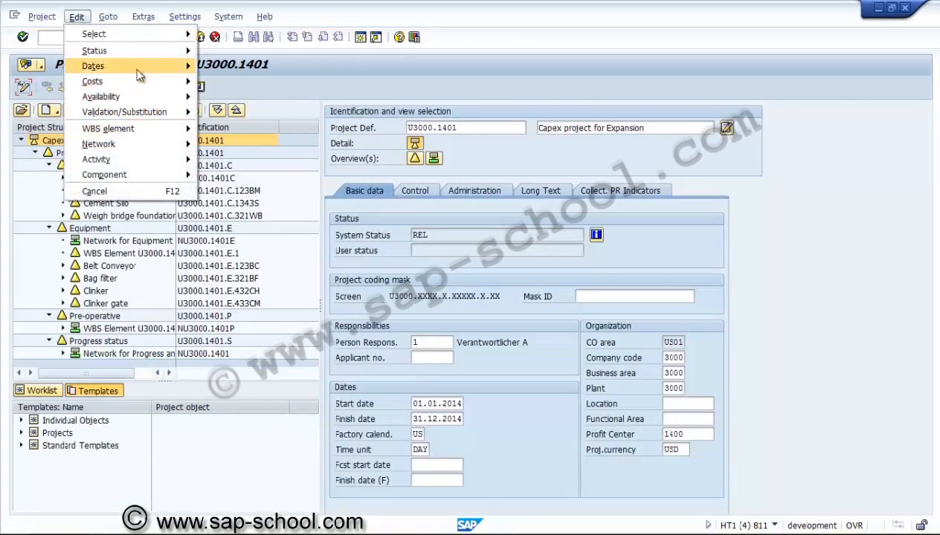
{"action": "mouse_move", "coordinate": [147, 65]}
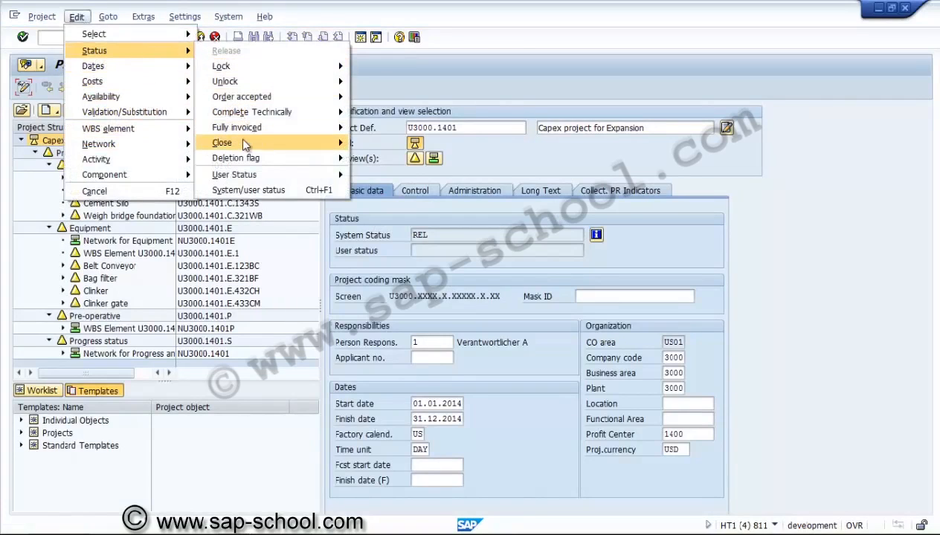
{"action": "mouse_move", "coordinate": [241, 144]}
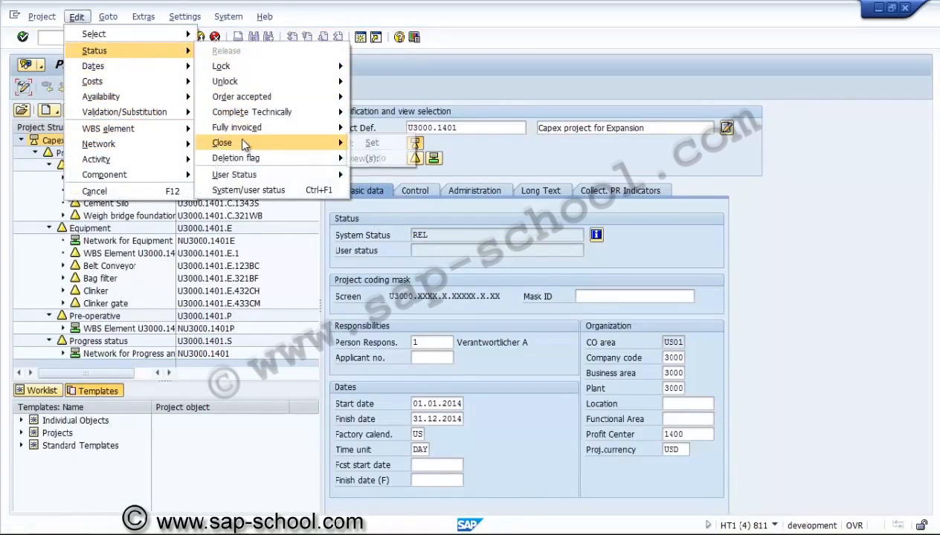
{"action": "left_click", "coordinate": [357, 143]}
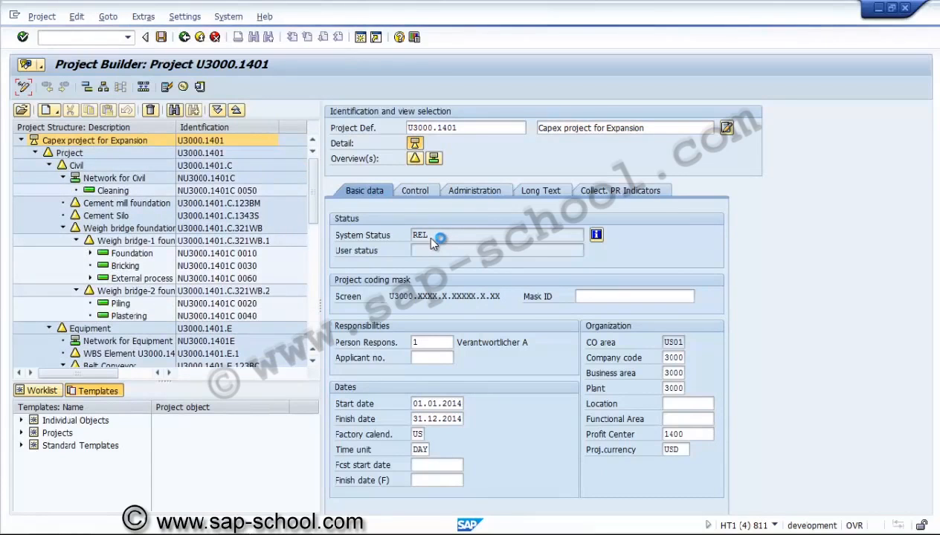
{"action": "left_click", "coordinate": [162, 41]}
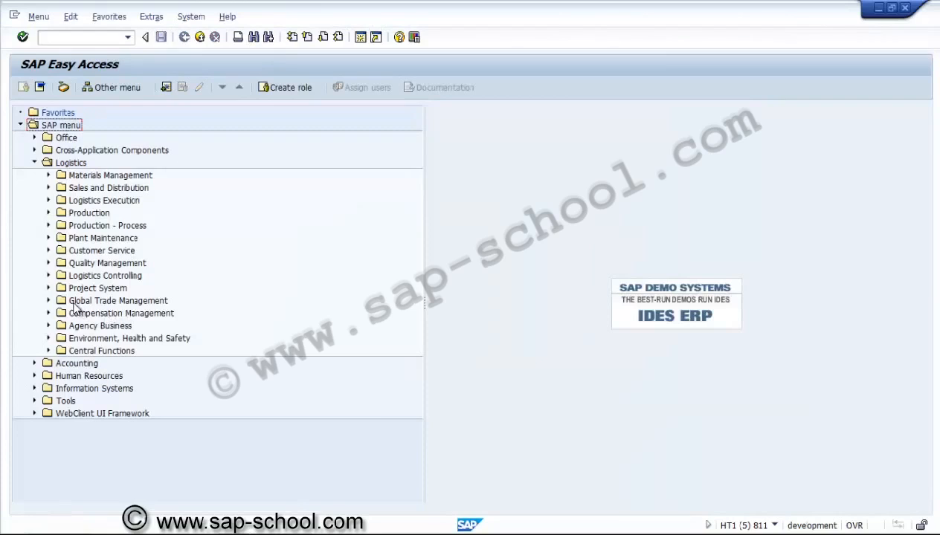
Open CJ20 - Change Project from Project System, under Project, Special Maintenance Functions, Structure Planning
{"action": "left_click", "coordinate": [49, 289]}
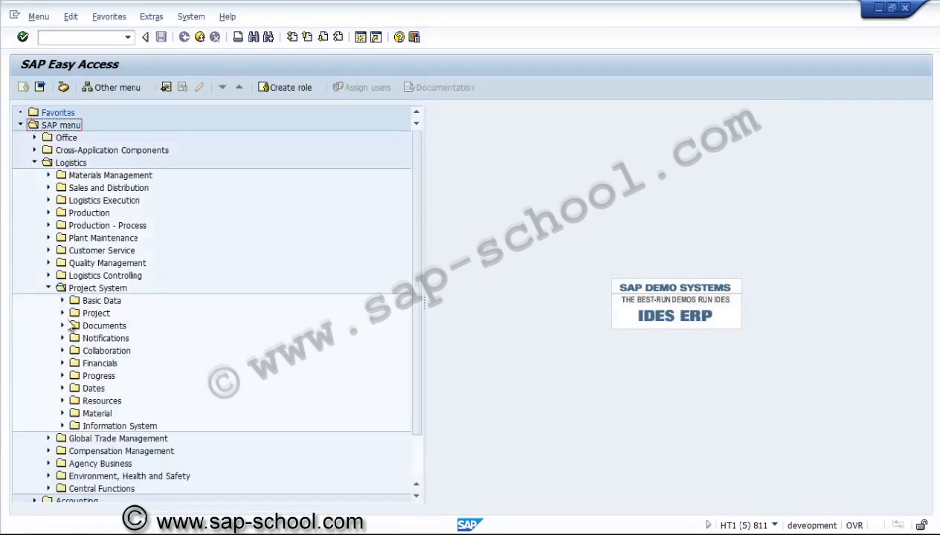
{"action": "left_click", "coordinate": [62, 313]}
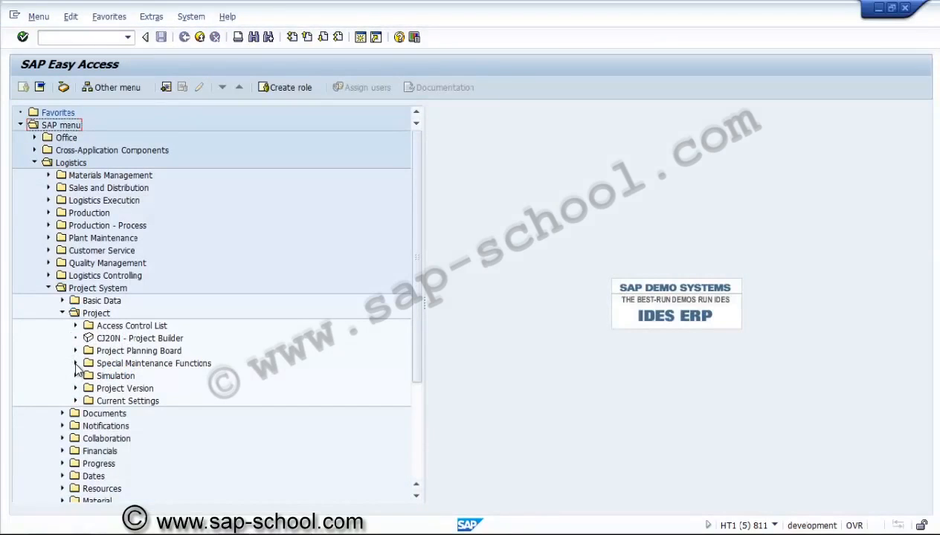
{"action": "left_click", "coordinate": [76, 363]}
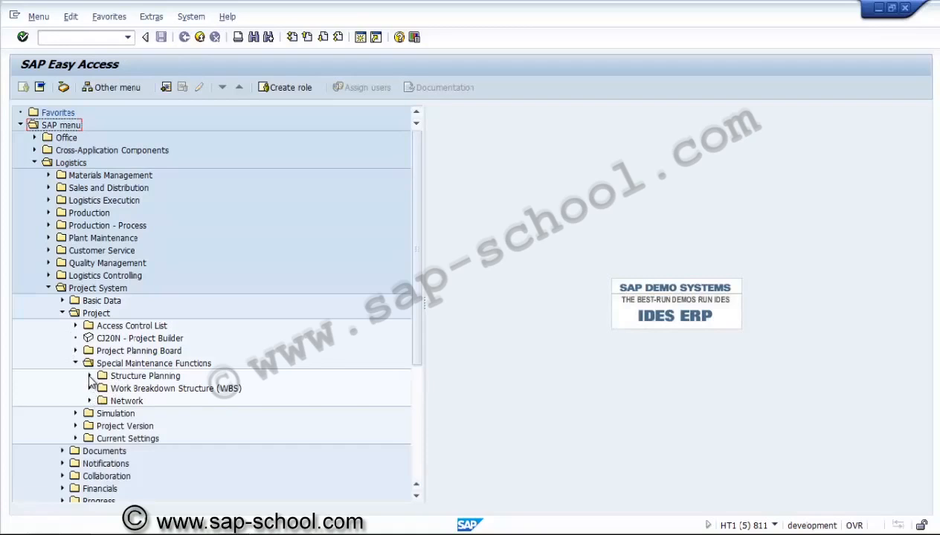
{"action": "left_click", "coordinate": [90, 376]}
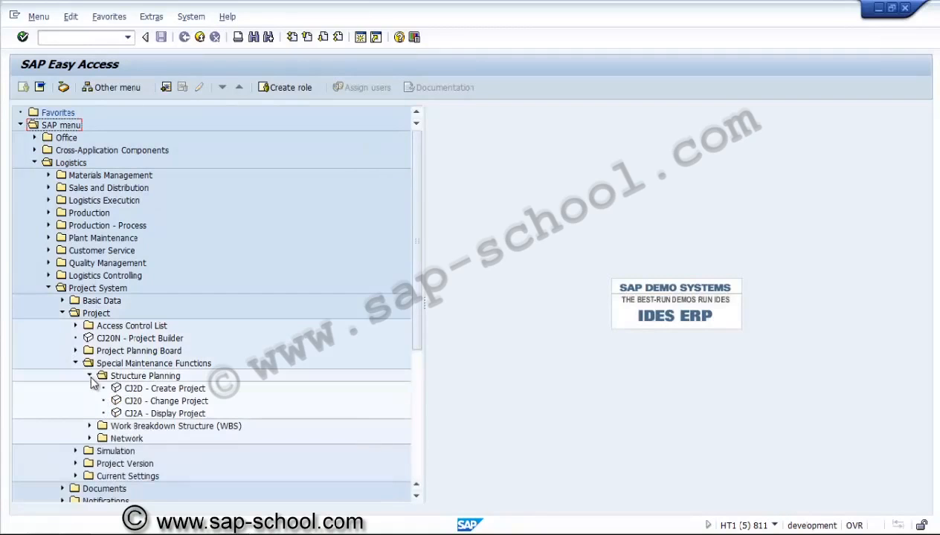
{"action": "left_click", "coordinate": [200, 389]}
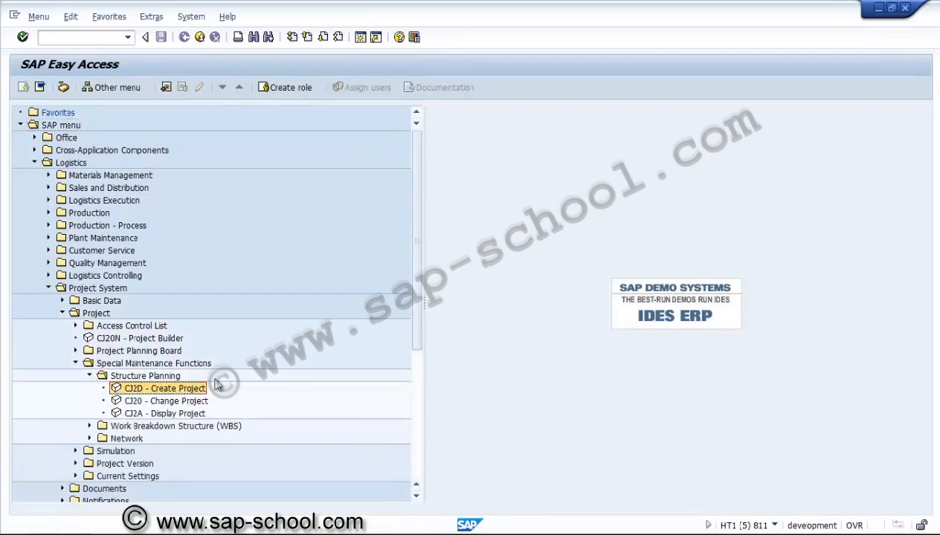
{"action": "left_click", "coordinate": [200, 403]}
{"action": "double_click", "coordinate": [186, 402]}
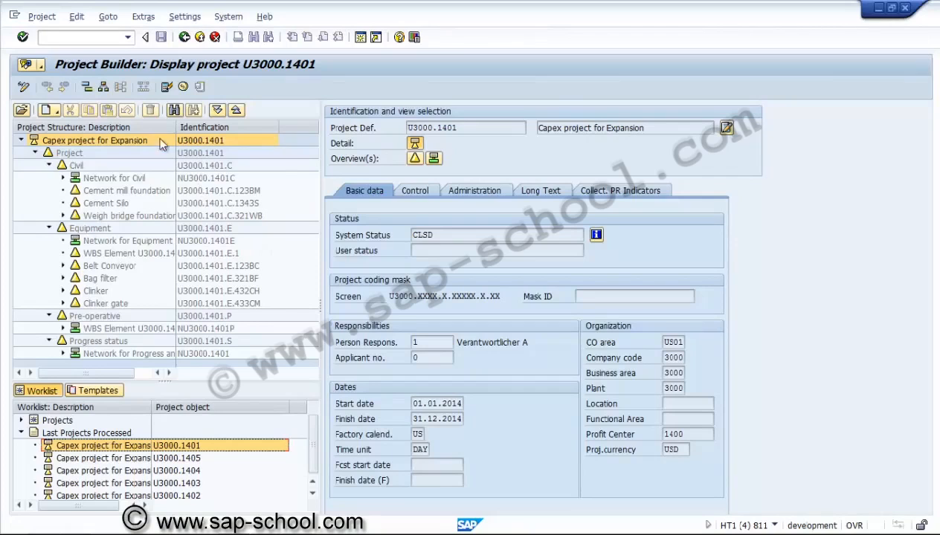
Widen the project structure's description column and examine the system status of the top WBS element and the Civil branch objects
{"action": "left_click_drag", "start_coordinate": [174, 127], "coordinate": [199, 142]}
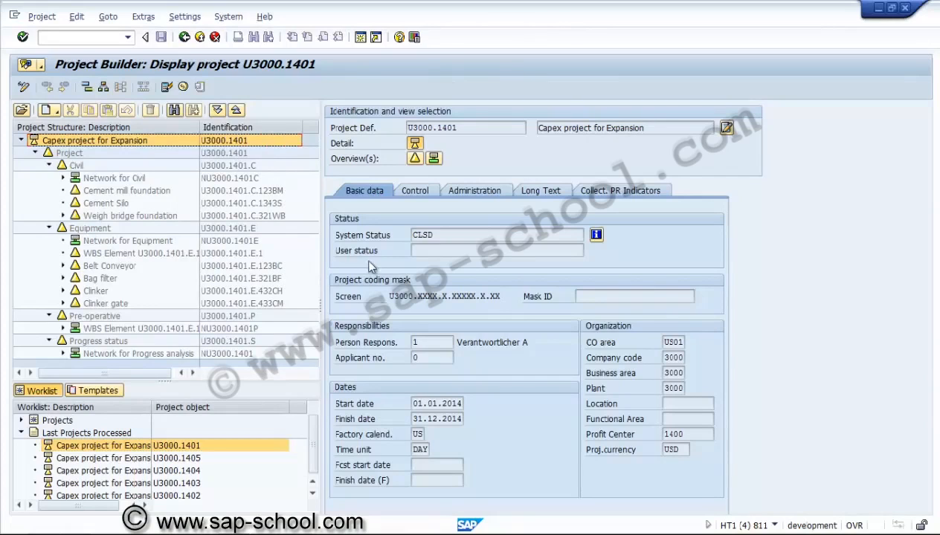
{"action": "left_click", "coordinate": [269, 236]}
{"action": "left_click", "coordinate": [113, 154]}
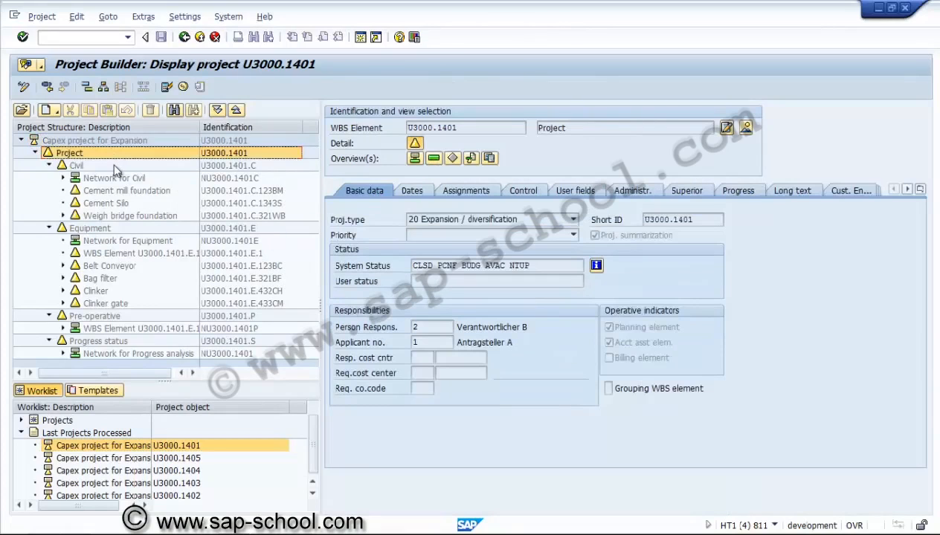
{"action": "left_click", "coordinate": [115, 167]}
{"action": "left_click", "coordinate": [114, 178]}
{"action": "left_click", "coordinate": [114, 192]}
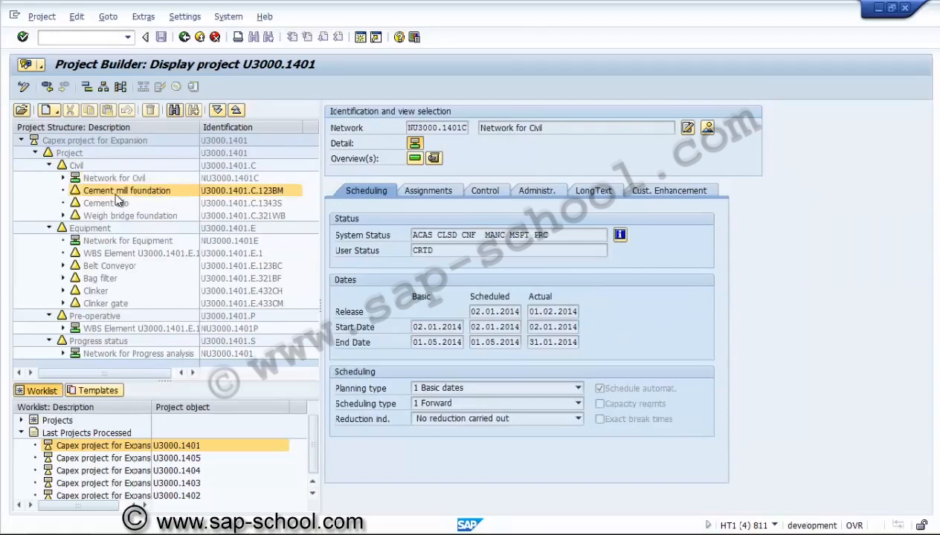
{"action": "left_click", "coordinate": [114, 203]}
{"action": "left_click", "coordinate": [115, 216]}
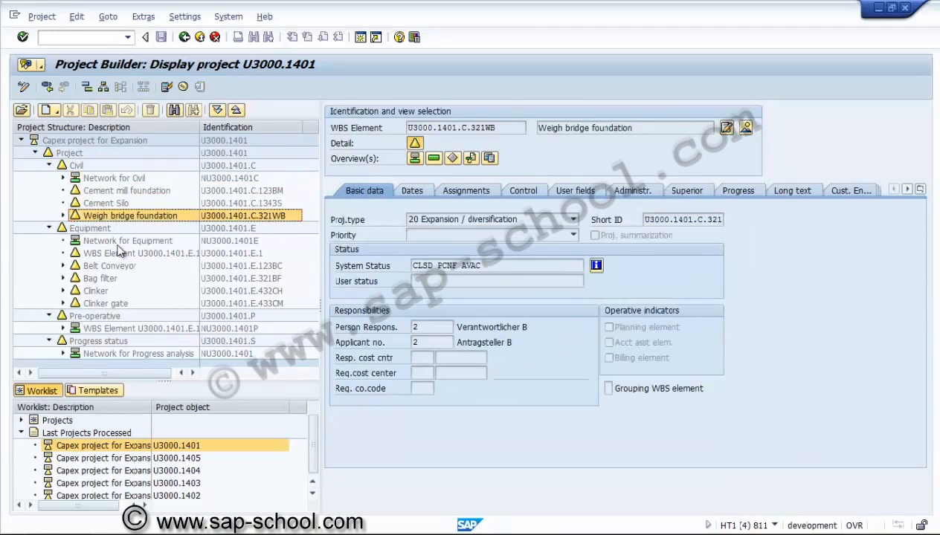
Examine the system status of the Equipment branch objects and of the Pre-operative and Progress status WBS elements
{"action": "left_click", "coordinate": [117, 241]}
{"action": "left_click", "coordinate": [117, 254]}
{"action": "left_click", "coordinate": [115, 267]}
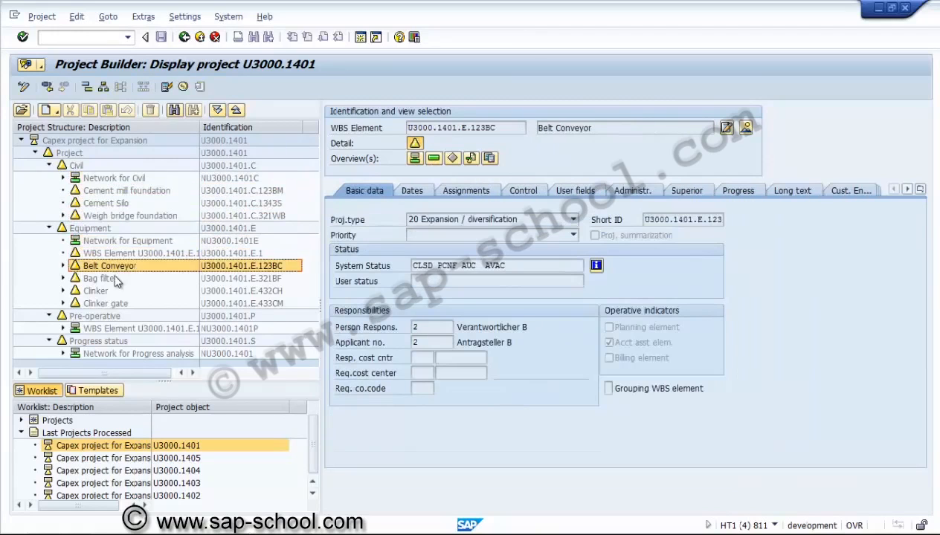
{"action": "left_click", "coordinate": [113, 279]}
{"action": "left_click", "coordinate": [110, 290]}
{"action": "left_click", "coordinate": [110, 304]}
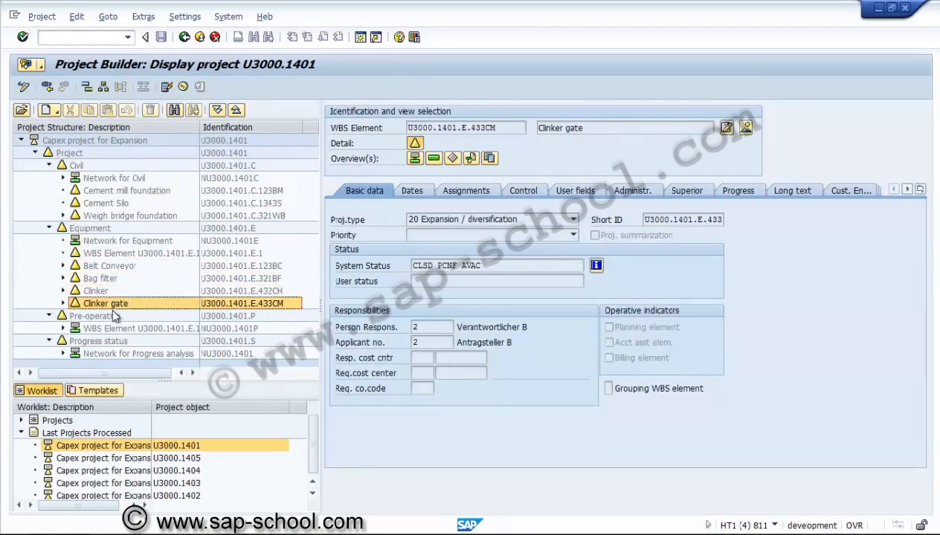
{"action": "left_click", "coordinate": [109, 316]}
{"action": "left_click", "coordinate": [110, 342]}
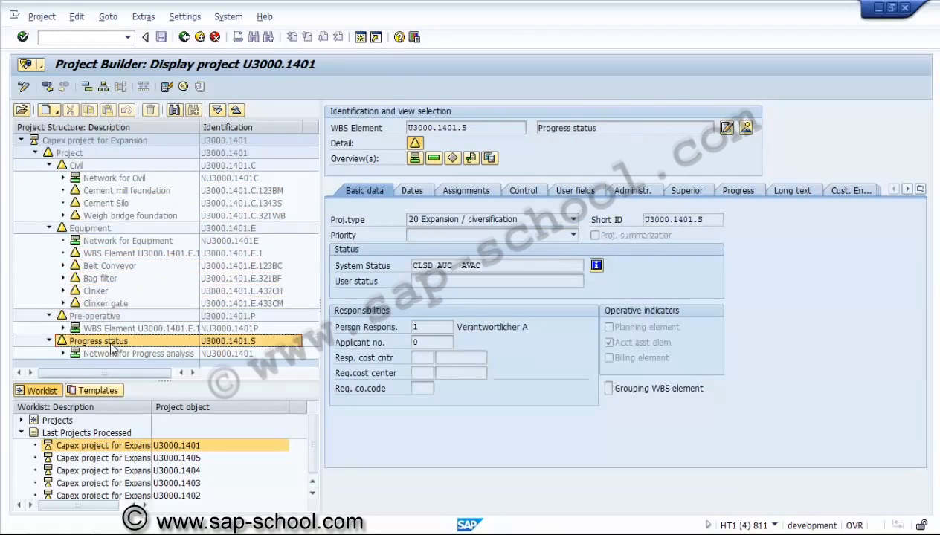